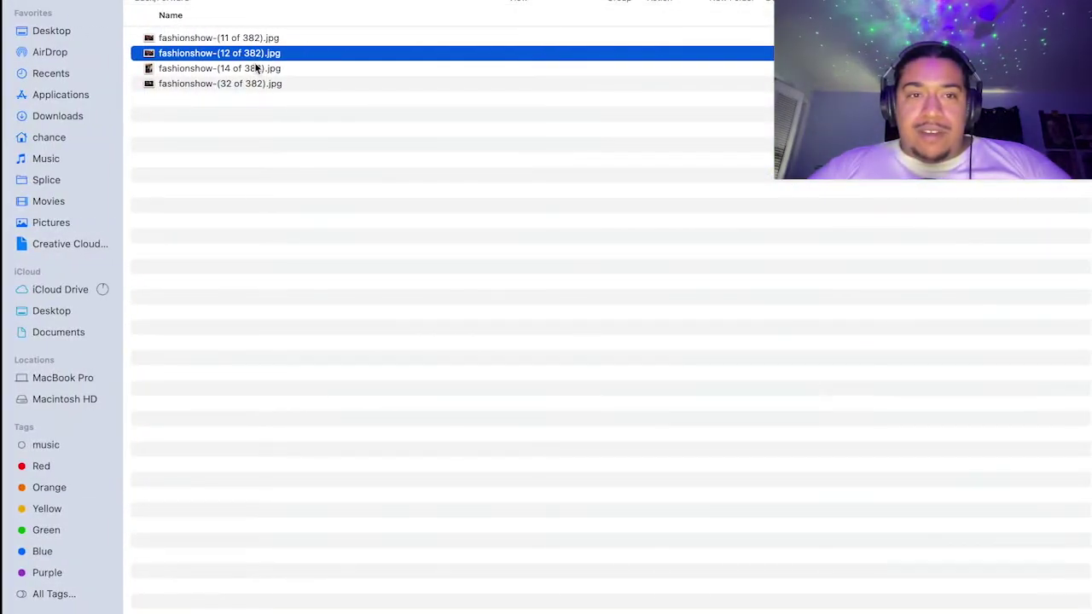
Open the photo fashionshow-(12 of 382).jpg in Photoshop.
key("ctrl+Left")
left_click_drag(255, 57, 333, 384)
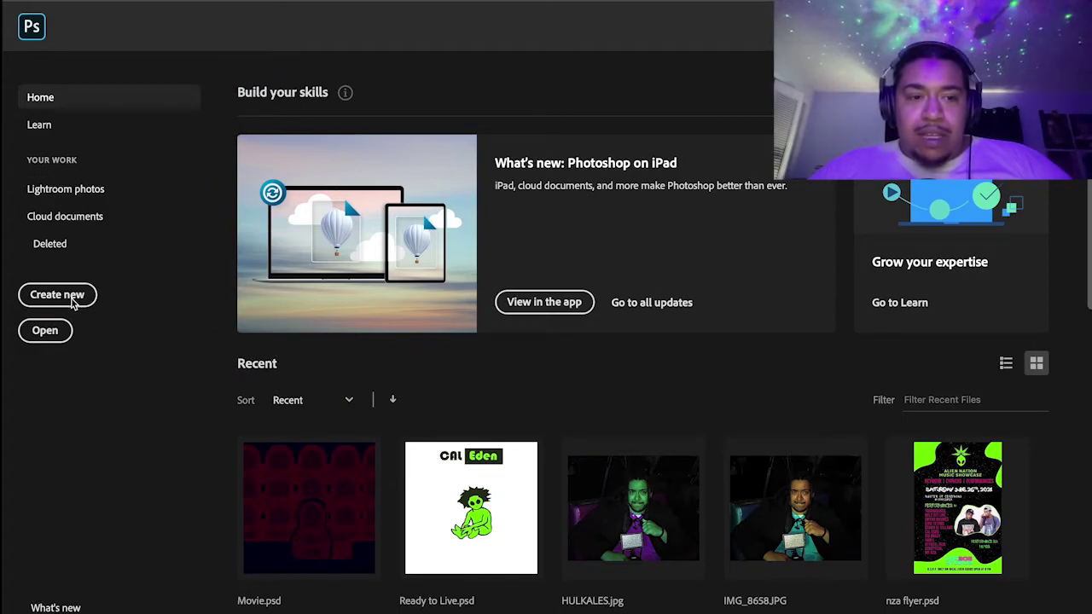
left_click(59, 293)
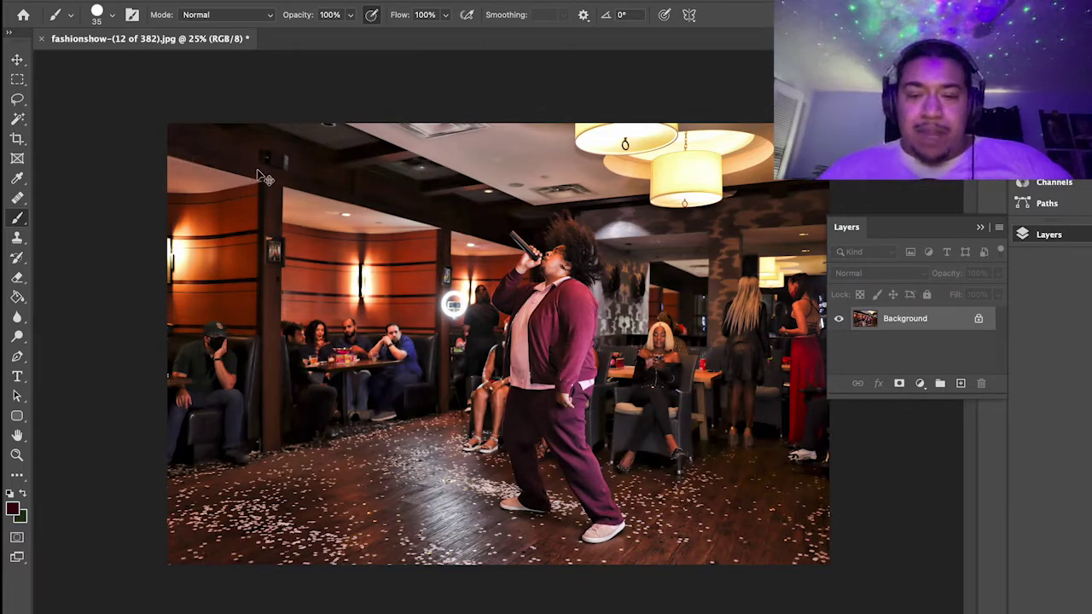
Examine the singer's face, hair and microphone up close, returning to the whole photo.
key("ctrl+plus")
key("ctrl+plus")
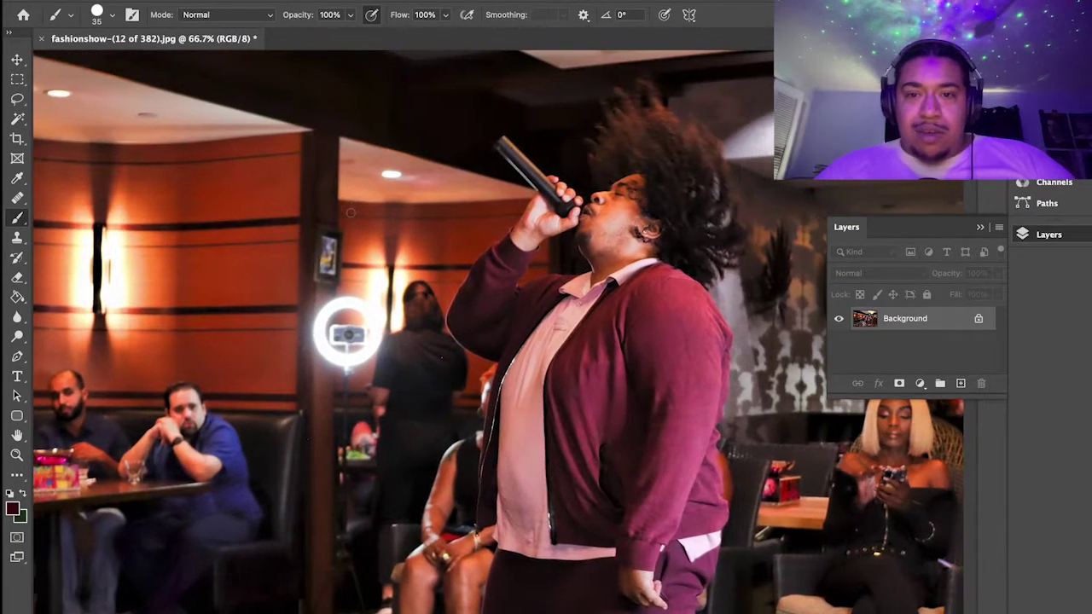
key("ctrl+plus")
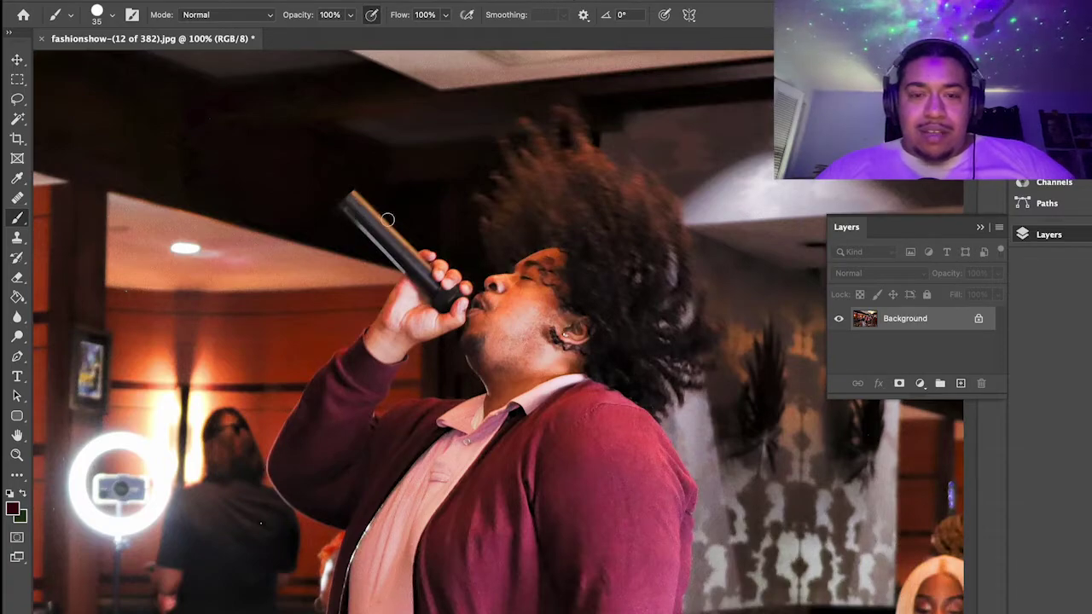
key("ctrl+plus")
key("ctrl+minus")
key("ctrl+minus")
key("ctrl+plus")
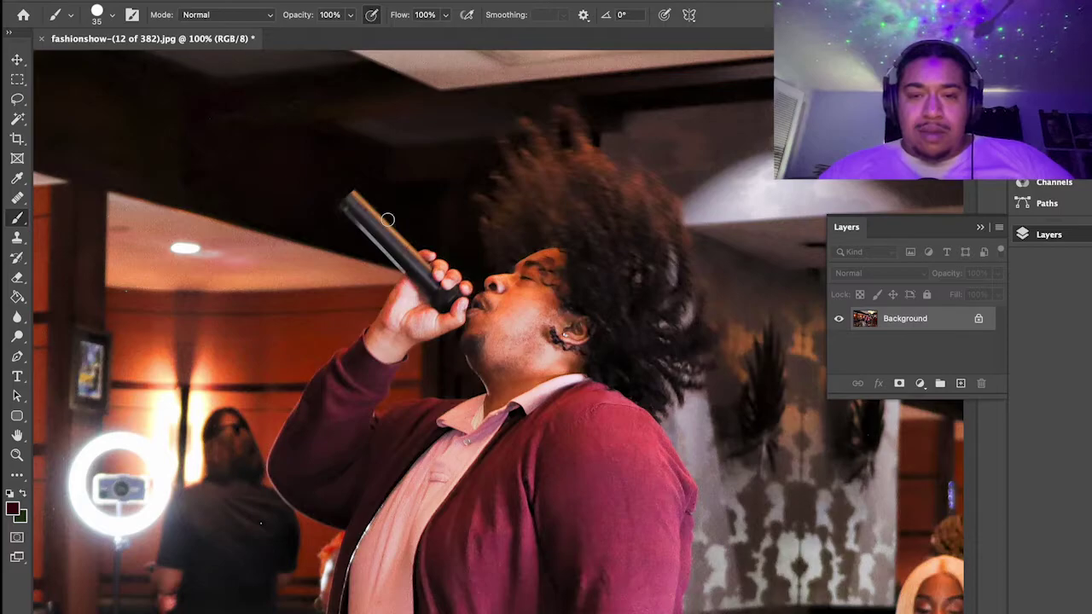
key("ctrl+0")
Create a new blank document from the recent custom preset of 10 x 10 in at 300 ppi.
left_click(120, 2)
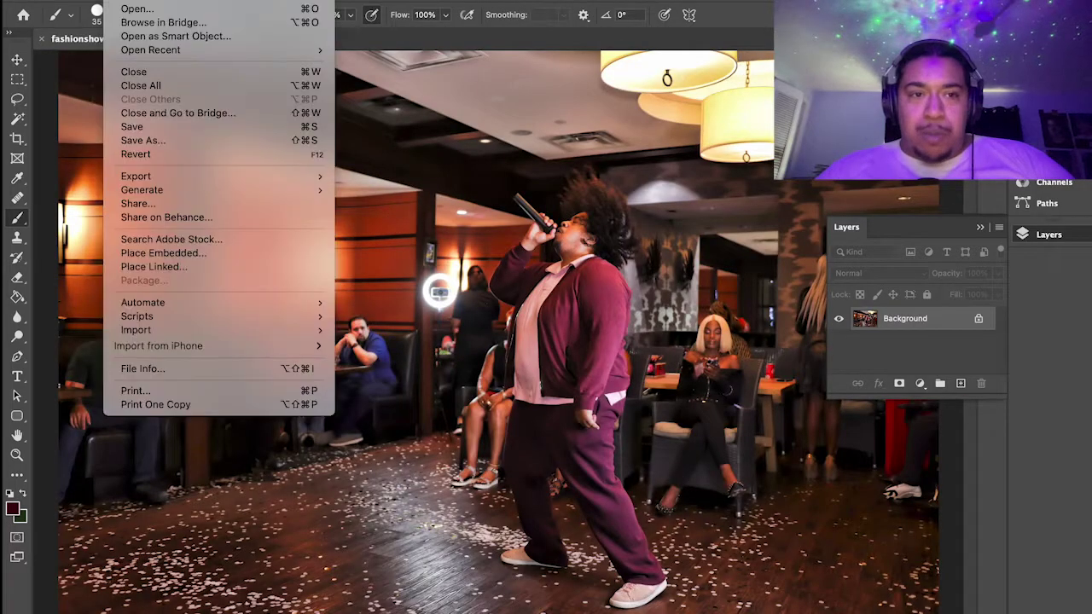
left_click(146, 4)
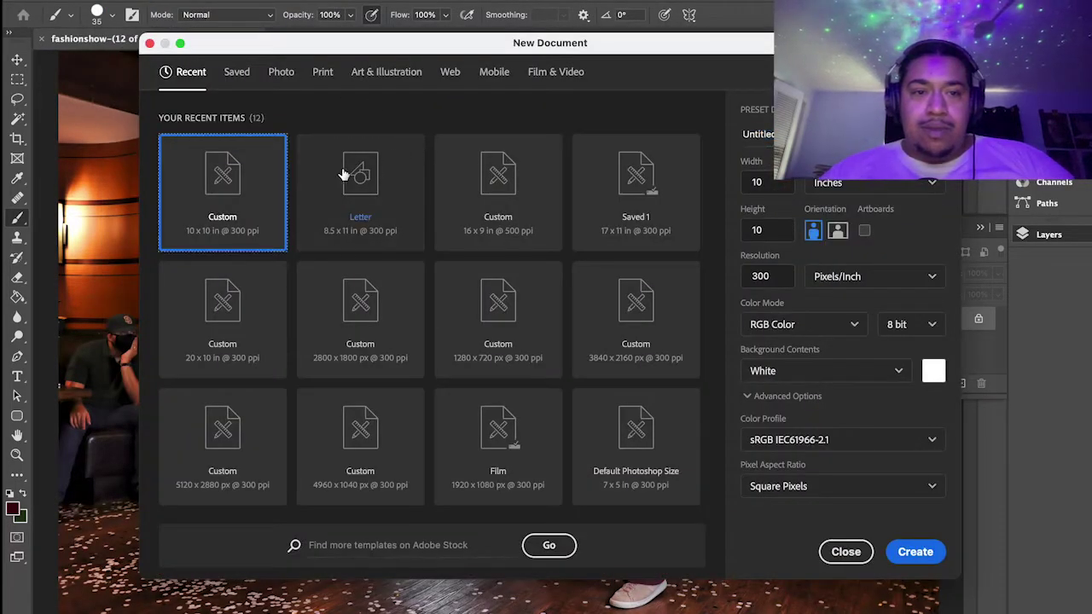
double_click(219, 176)
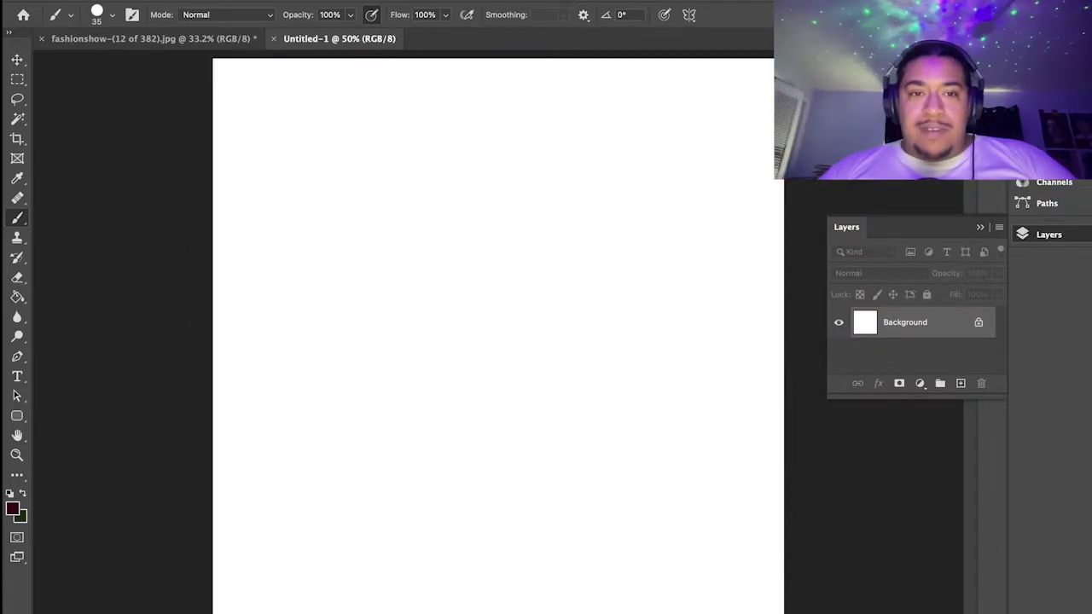
Copy a square Rectangular Marquee selection around the singer's head, microphone and shoulders from the fashion show photo.
left_click(132, 38)
key("m")
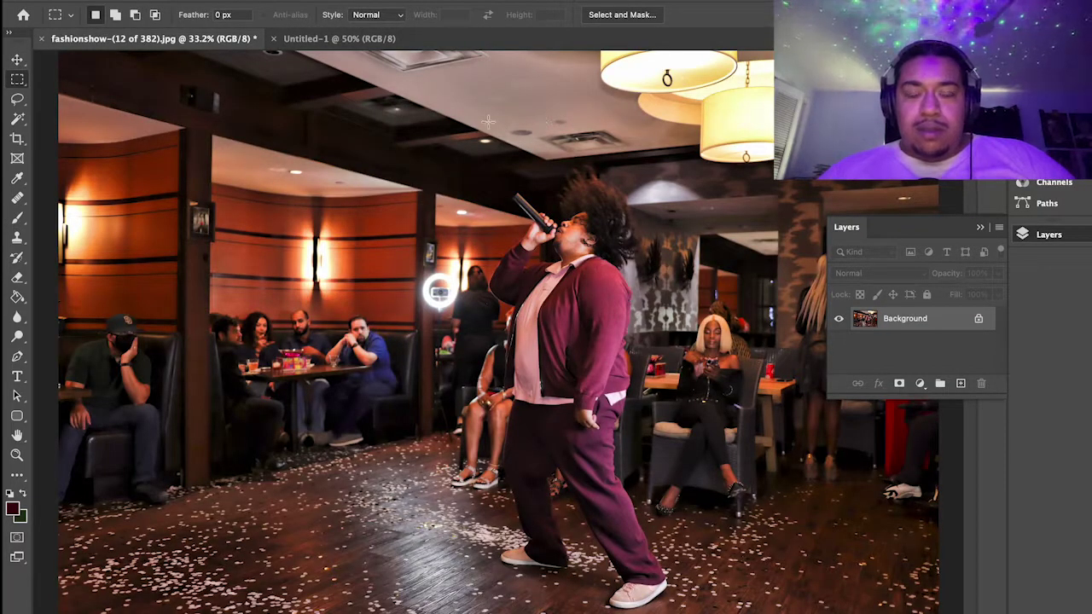
left_click_drag(485, 132, 683, 284)
mouse_move(530, 220)
left_mouse_down()
mouse_move(543, 219)
mouse_move(536, 228)
left_mouse_up()
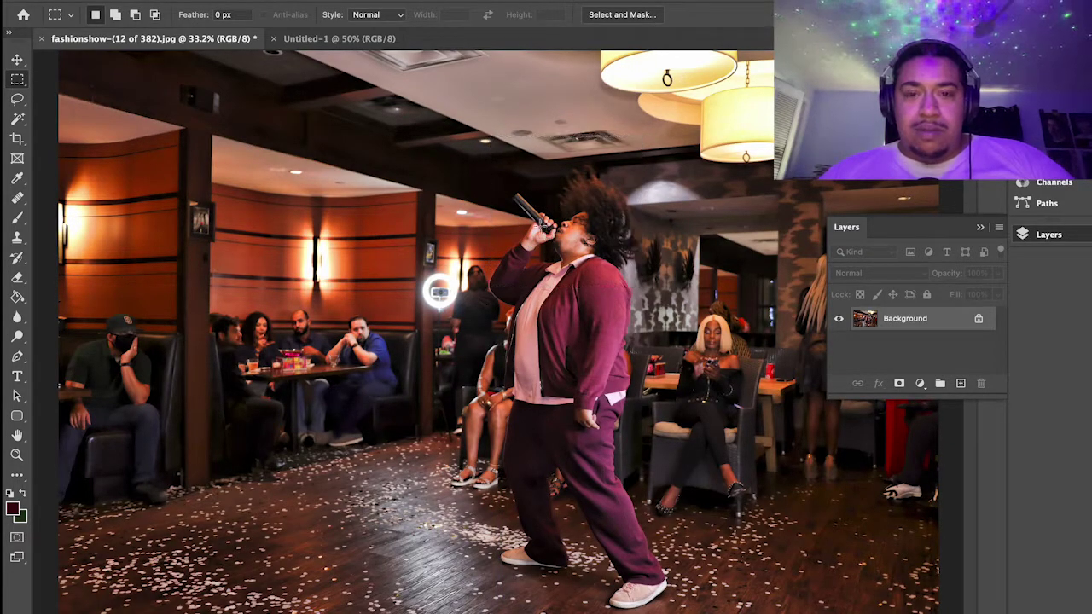
left_click_drag(620, 246, 685, 297)
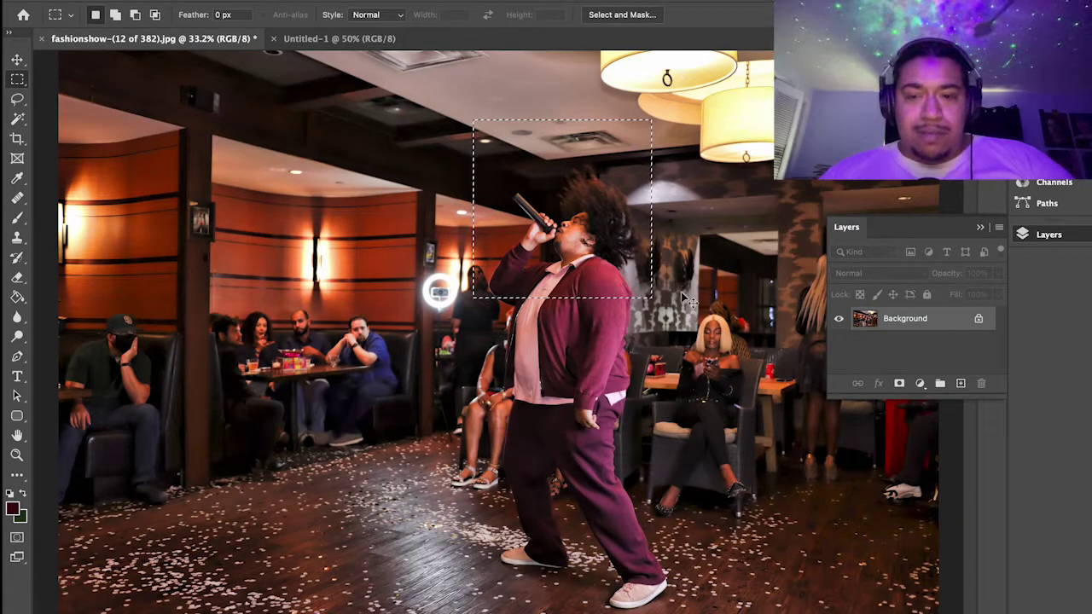
key("super+c")
Paste the copied area into the Untitled-1 document and scale it up to fill the whole canvas.
left_click(320, 41)
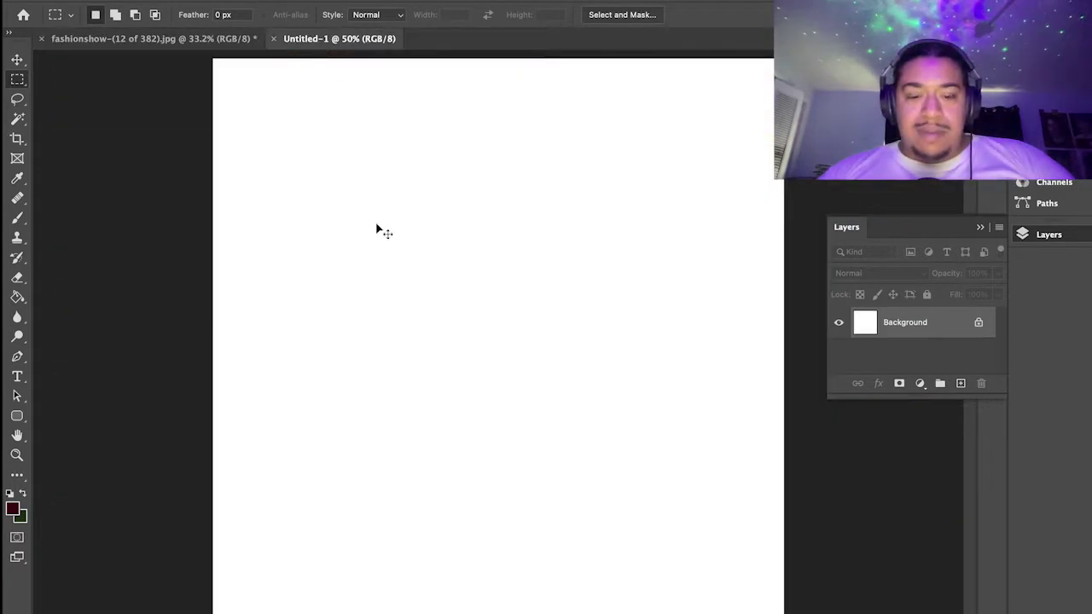
key("super+v")
key("super+t")
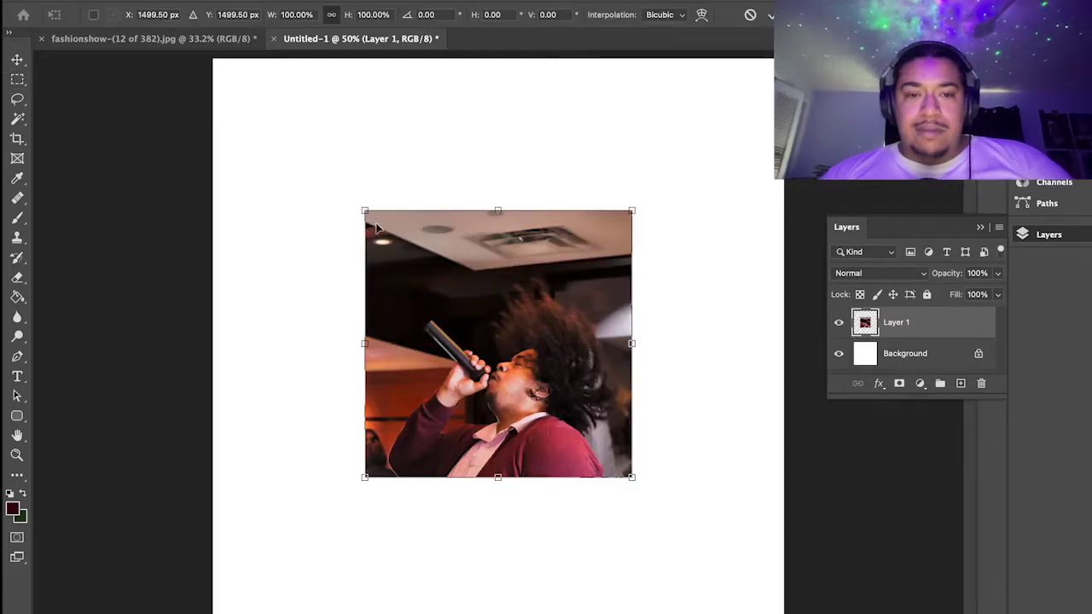
left_click_drag(362, 209, 216, 56)
left_click_drag(632, 476, 783, 613)
key("Return")
key("l")
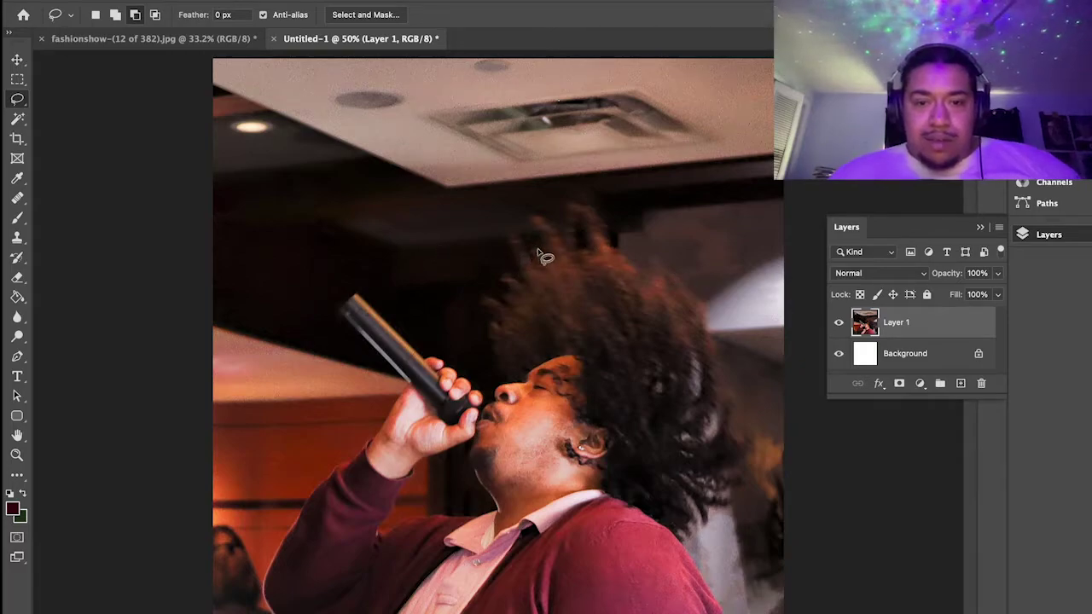
mouse_move(535, 217)
left_mouse_down()
mouse_move(553, 254)
mouse_move(534, 250)
mouse_move(540, 262)
mouse_move(513, 234)
mouse_move(528, 290)
mouse_move(502, 275)
mouse_move(517, 285)
mouse_move(500, 294)
mouse_move(510, 303)
mouse_move(477, 295)
mouse_move(506, 317)
mouse_move(489, 332)
mouse_move(514, 384)
left_mouse_up()
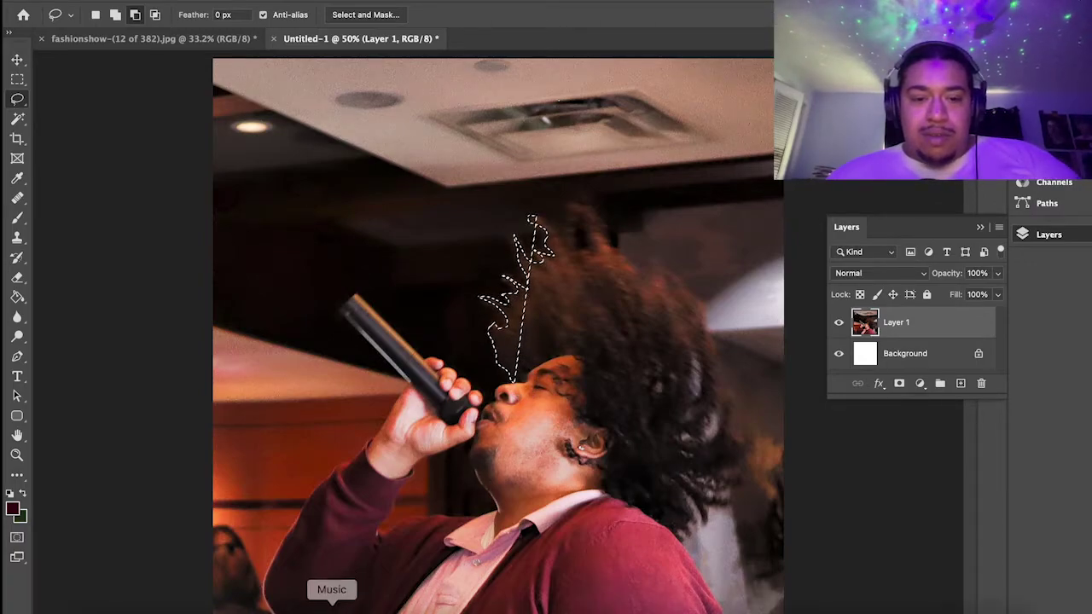
left_click(332, 610)
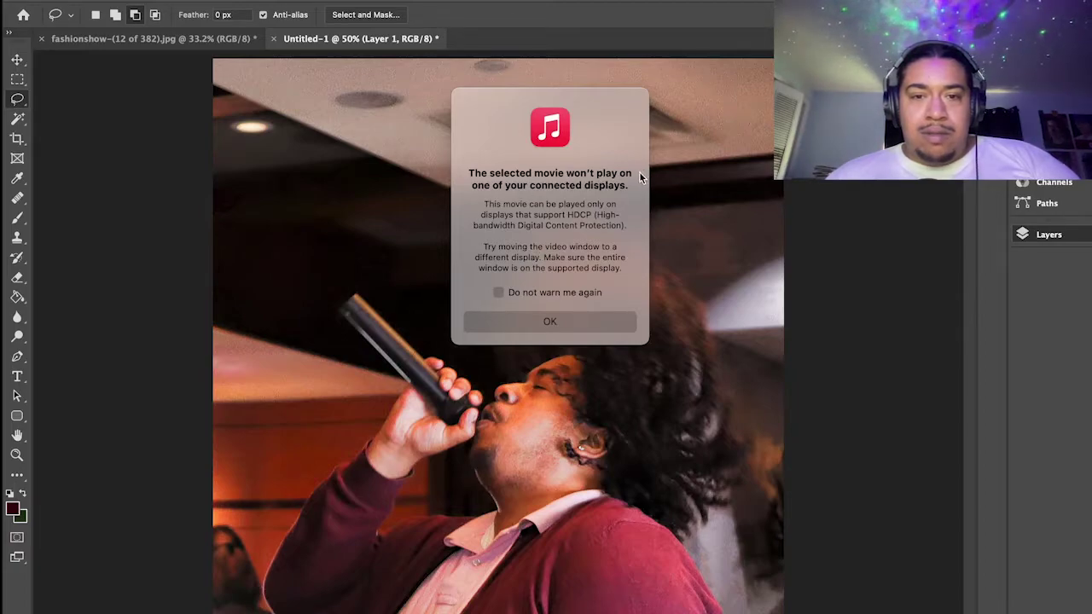
left_click(520, 312)
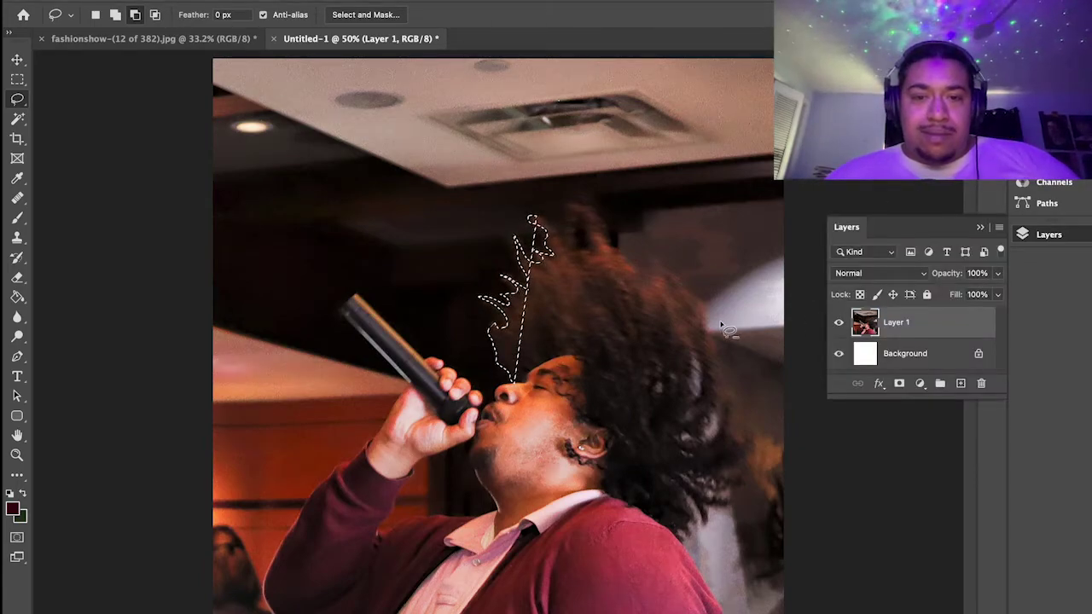
key("super+d")
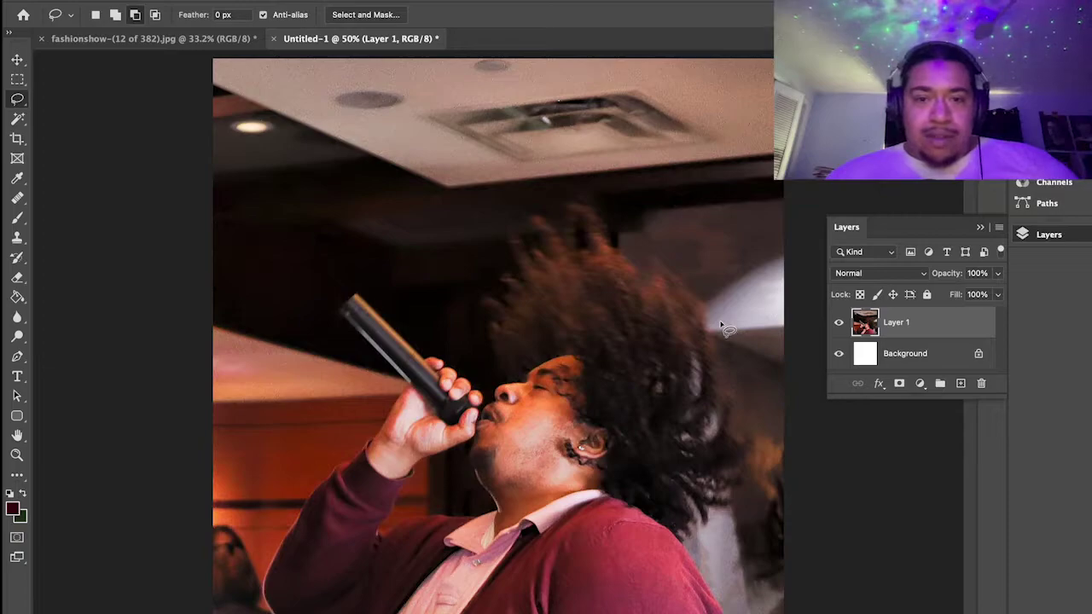
Outline the singer with the Lasso tool, following the front hair strands, face, microphone and arm, and looping loosely behind the hair.
left_click(526, 226)
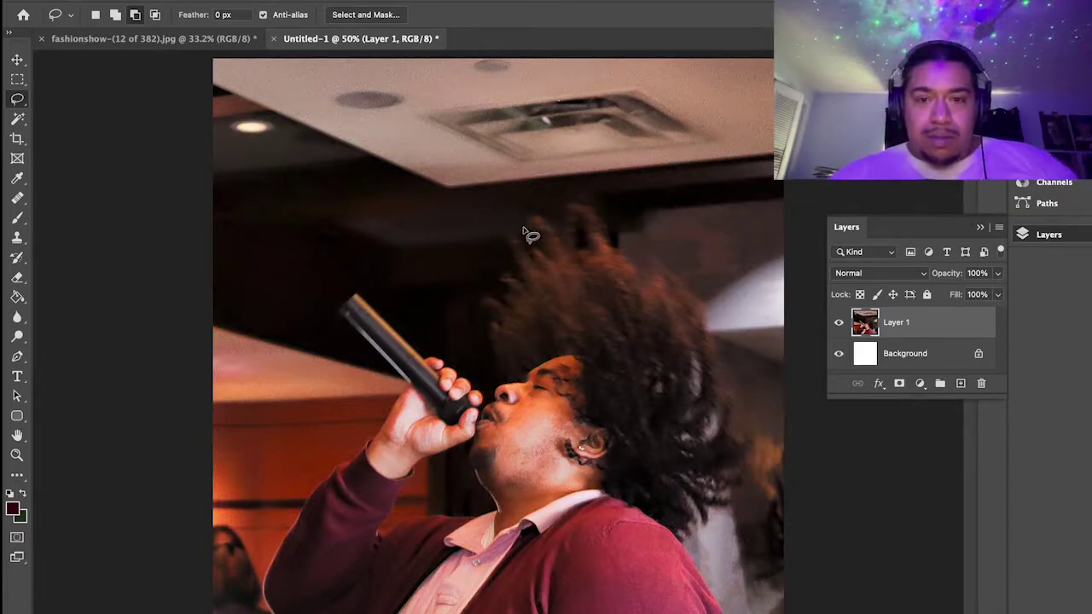
left_click(535, 223)
mouse_move(535, 223)
left_mouse_down()
mouse_move(554, 260)
mouse_move(533, 248)
mouse_move(540, 268)
mouse_move(511, 234)
mouse_move(531, 292)
mouse_move(503, 275)
mouse_move(518, 290)
mouse_move(519, 299)
mouse_move(501, 294)
mouse_move(512, 314)
mouse_move(483, 299)
mouse_move(512, 330)
left_mouse_up()
mouse_move(504, 322)
left_mouse_down()
mouse_move(496, 331)
mouse_move(512, 373)
mouse_move(492, 405)
left_mouse_up()
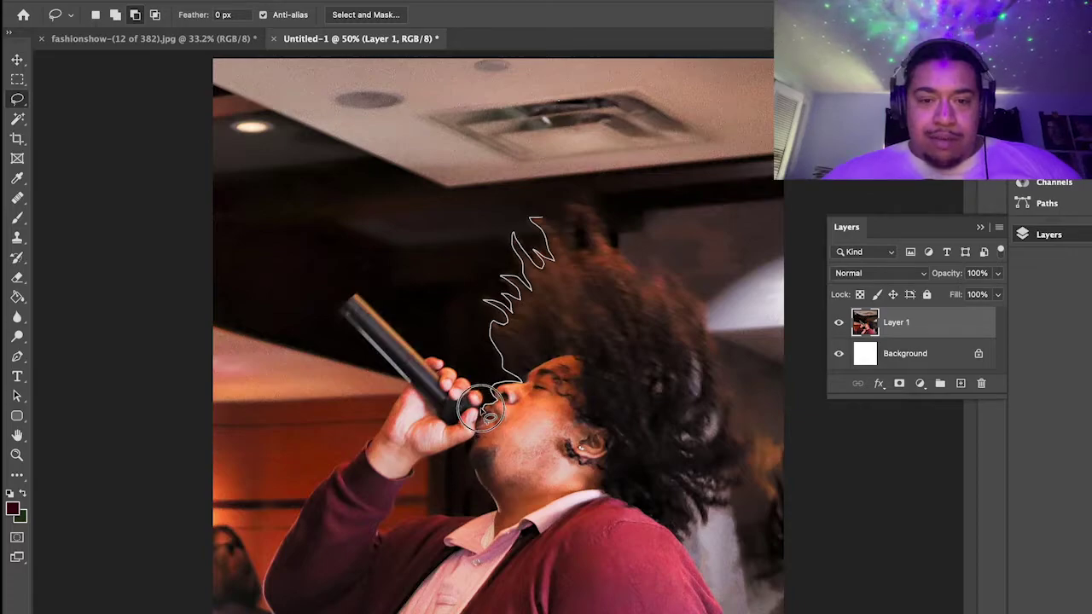
mouse_move(479, 408)
left_mouse_down()
mouse_move(483, 391)
mouse_move(454, 367)
mouse_move(328, 295)
mouse_move(345, 326)
mouse_move(392, 354)
mouse_move(414, 384)
mouse_move(370, 427)
mouse_move(312, 453)
mouse_move(249, 599)
left_mouse_up()
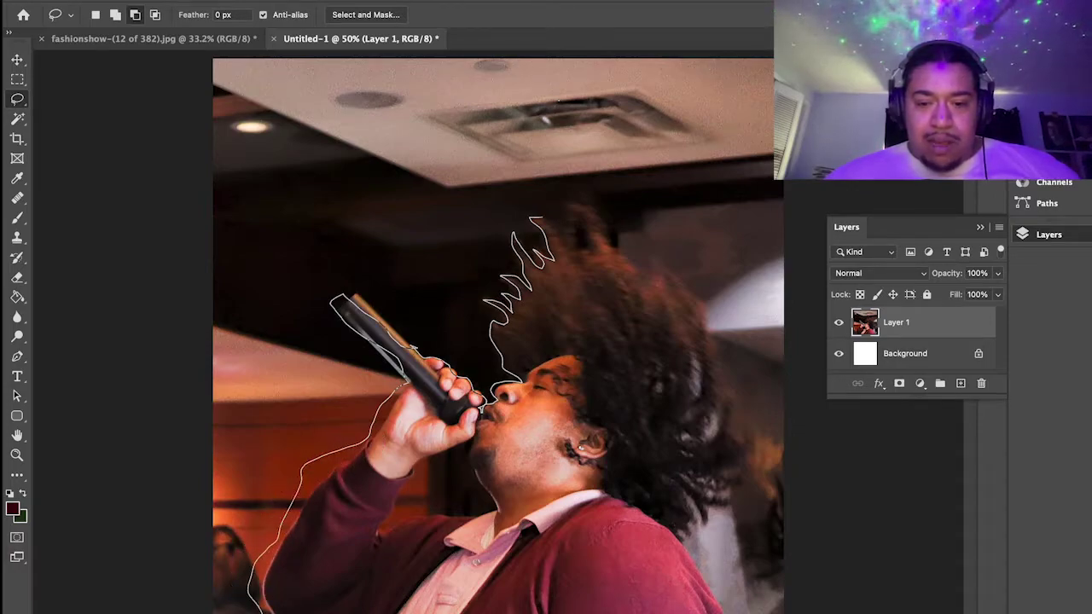
mouse_move(702, 563)
left_mouse_down()
mouse_move(740, 537)
mouse_move(775, 493)
mouse_move(751, 392)
mouse_move(708, 298)
mouse_move(638, 231)
mouse_move(572, 195)
left_mouse_up()
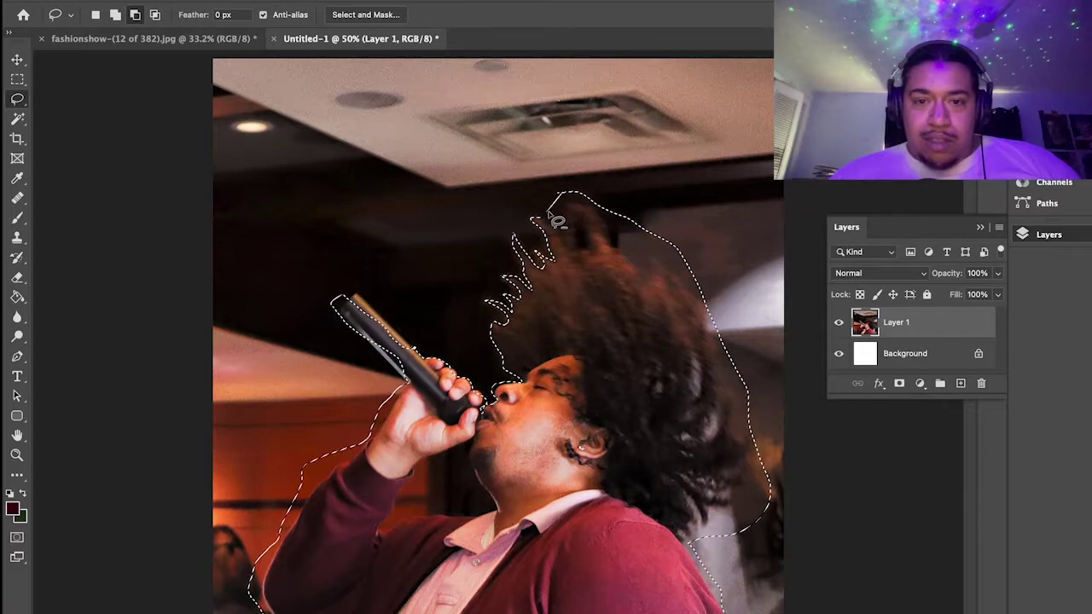
Subtract the background above the singer's hair from the selection, tracing the individual strands along the top of the head.
mouse_move(543, 224)
left_mouse_down()
mouse_move(550, 204)
mouse_move(577, 208)
mouse_move(587, 229)
mouse_move(570, 234)
mouse_move(565, 215)
mouse_move(580, 208)
mouse_move(640, 258)
mouse_move(638, 274)
mouse_move(651, 271)
mouse_move(645, 260)
mouse_move(662, 270)
left_mouse_up()
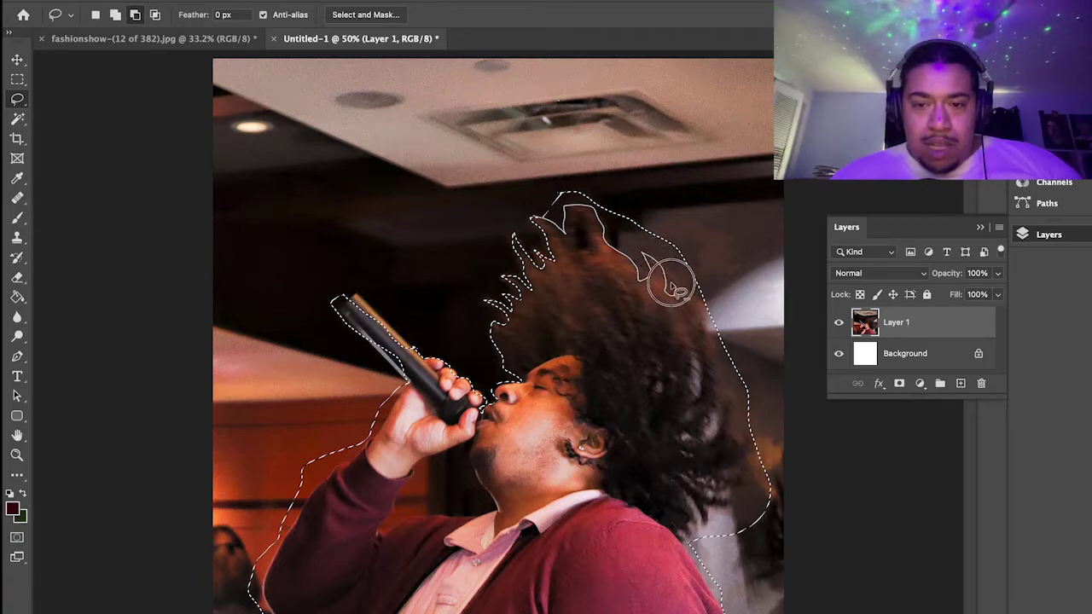
mouse_move(695, 303)
left_mouse_down()
mouse_move(714, 332)
mouse_move(753, 297)
mouse_move(654, 182)
mouse_move(538, 154)
left_mouse_up()
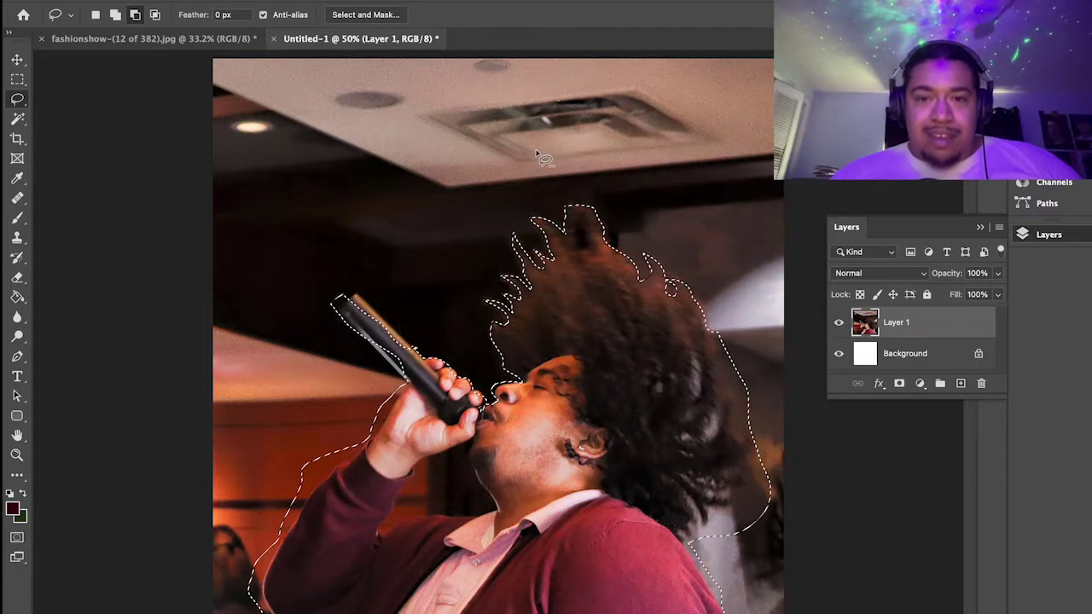
left_click_drag(616, 243, 596, 230)
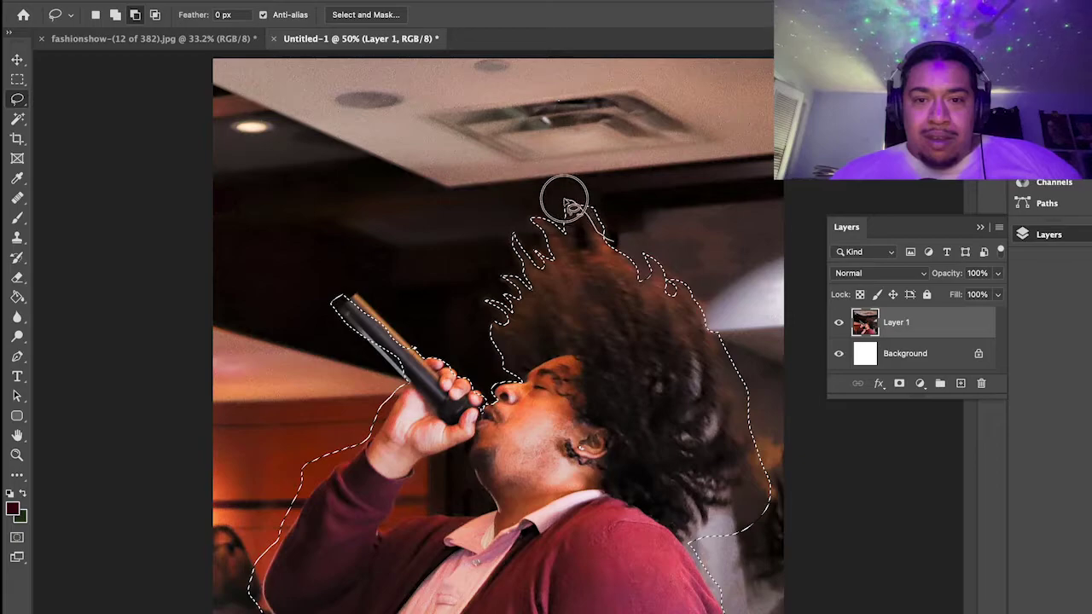
key("super+z")
left_click_drag(601, 233, 597, 220)
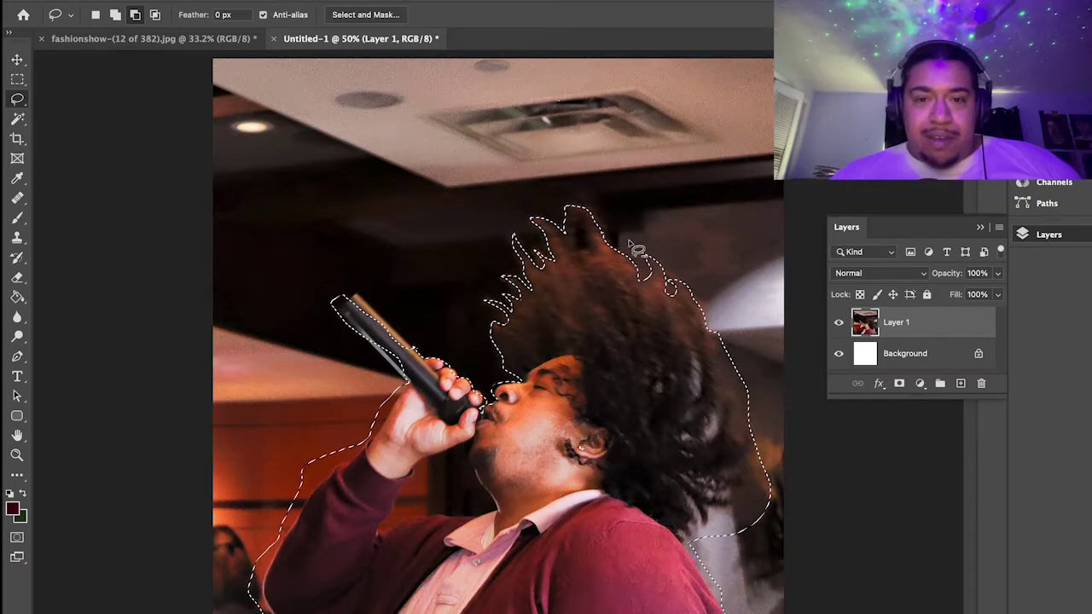
left_click_drag(573, 214, 559, 214)
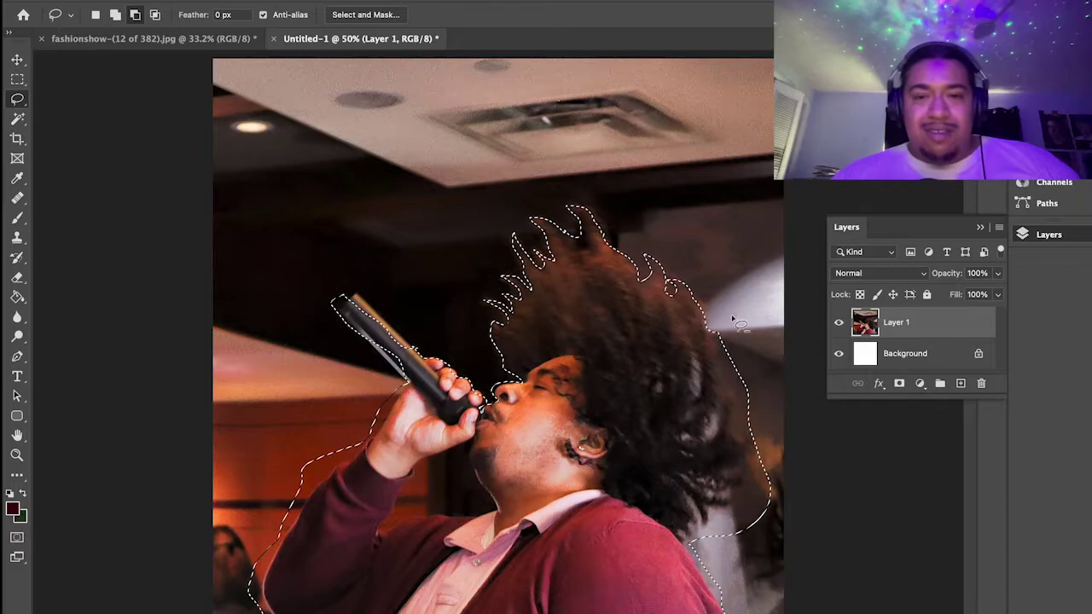
Tighten the selection along the upper back of the singer's hair, cutting away background and adding back a pointed strand.
left_click_drag(716, 321, 710, 329)
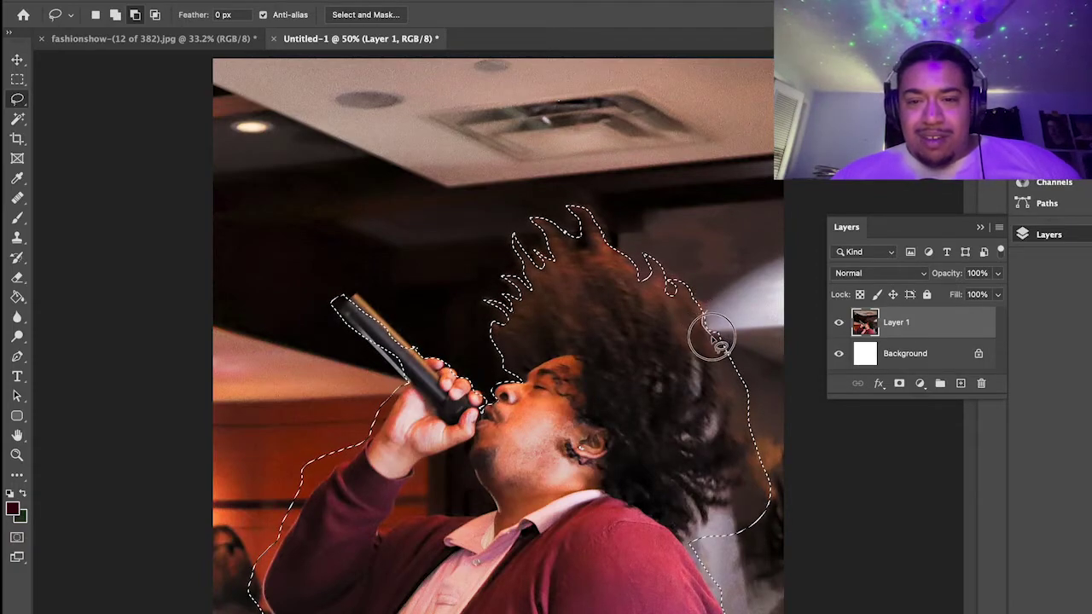
left_click_drag(723, 365, 720, 383)
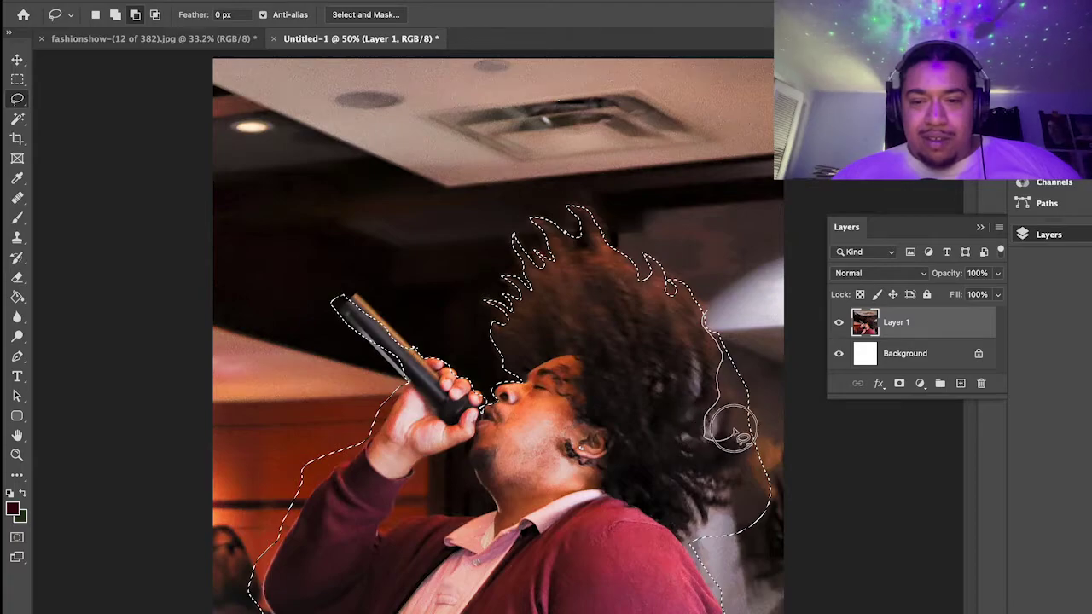
mouse_move(751, 328)
left_mouse_down()
mouse_move(739, 414)
mouse_move(725, 396)
mouse_move(730, 415)
left_mouse_up()
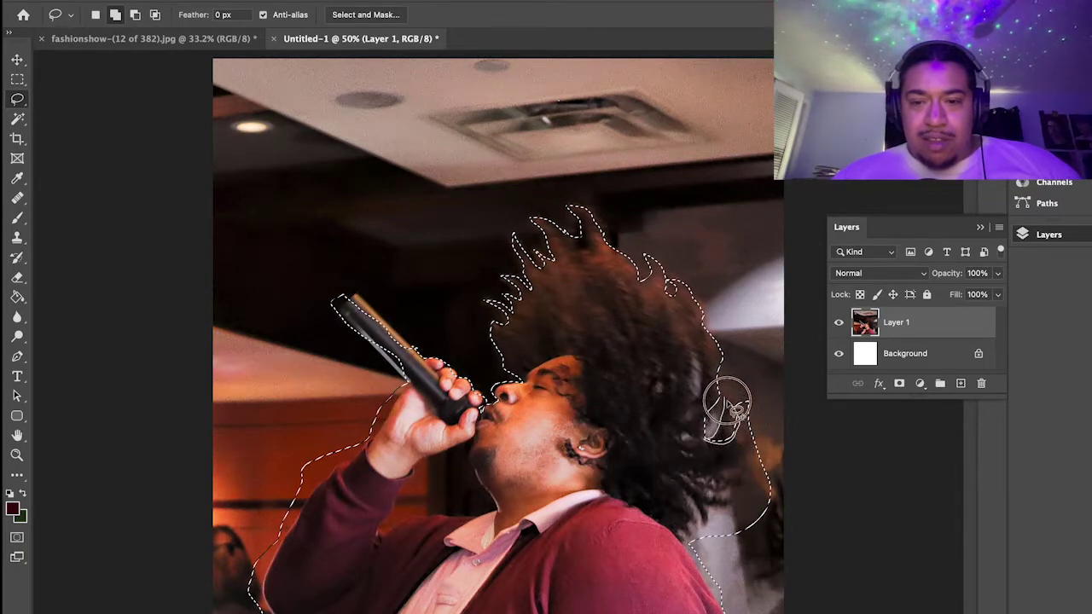
key("alt")
left_click_drag(725, 397, 730, 411)
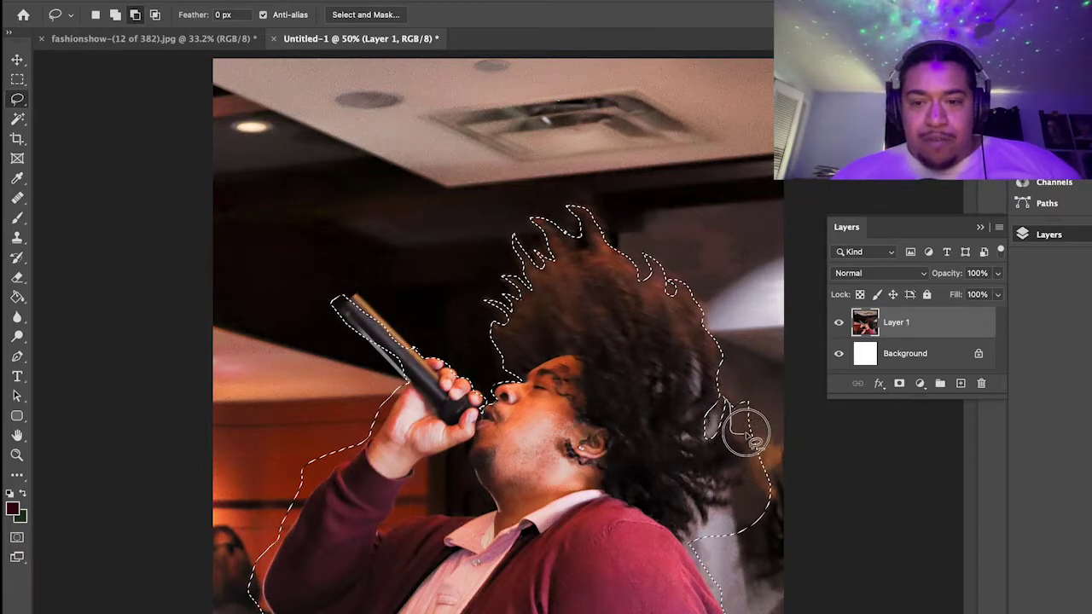
Subtract the background behind the singer's lower back hair from the selection, tracing the pointed strands down to the shoulder.
left_click_drag(757, 437, 747, 444)
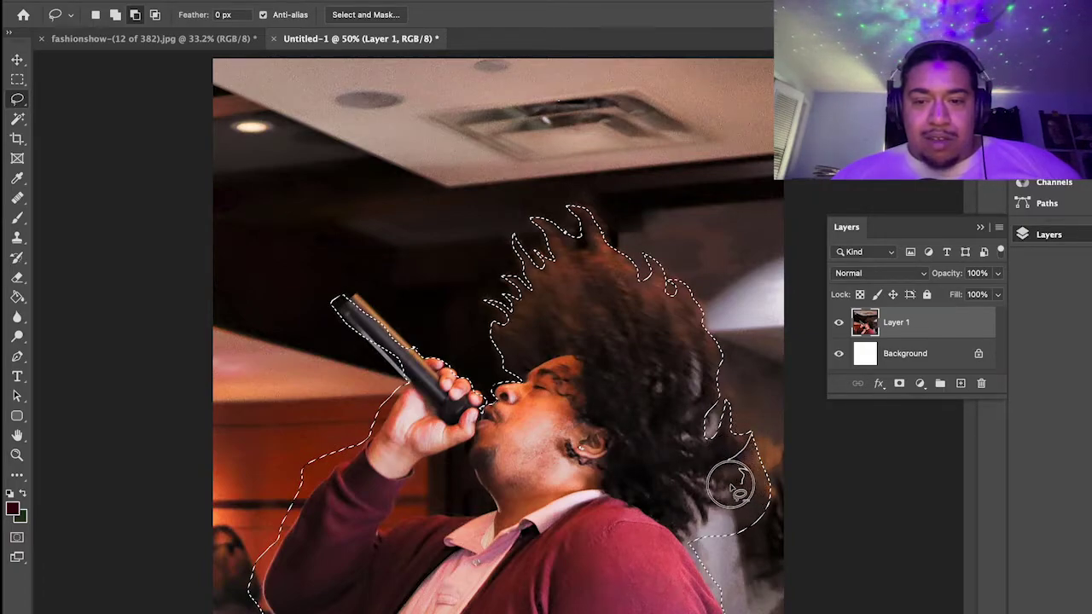
left_click_drag(730, 488, 733, 503)
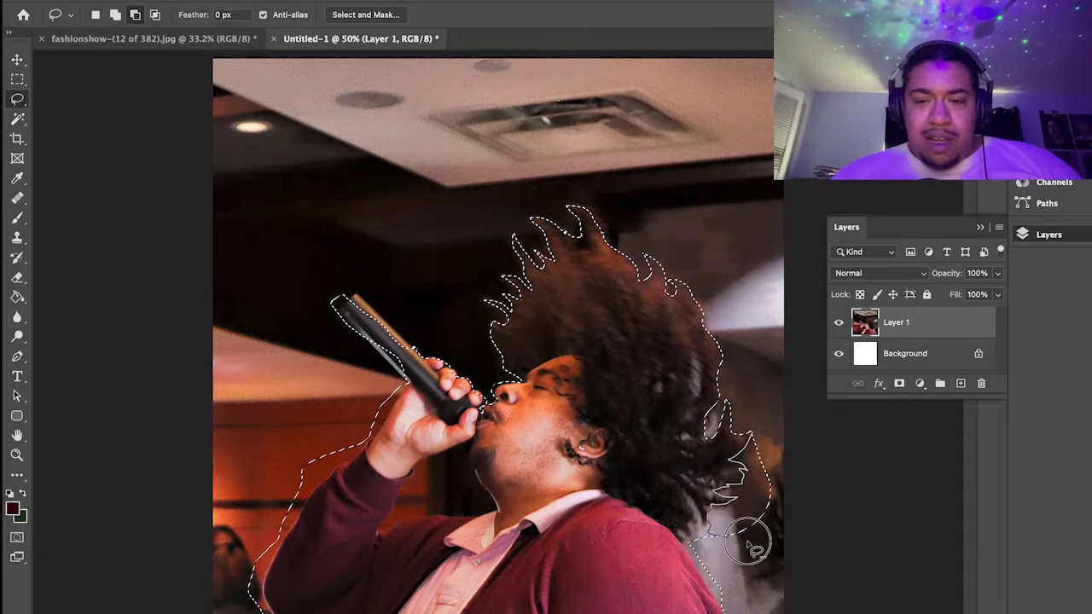
left_click_drag(783, 425, 712, 531)
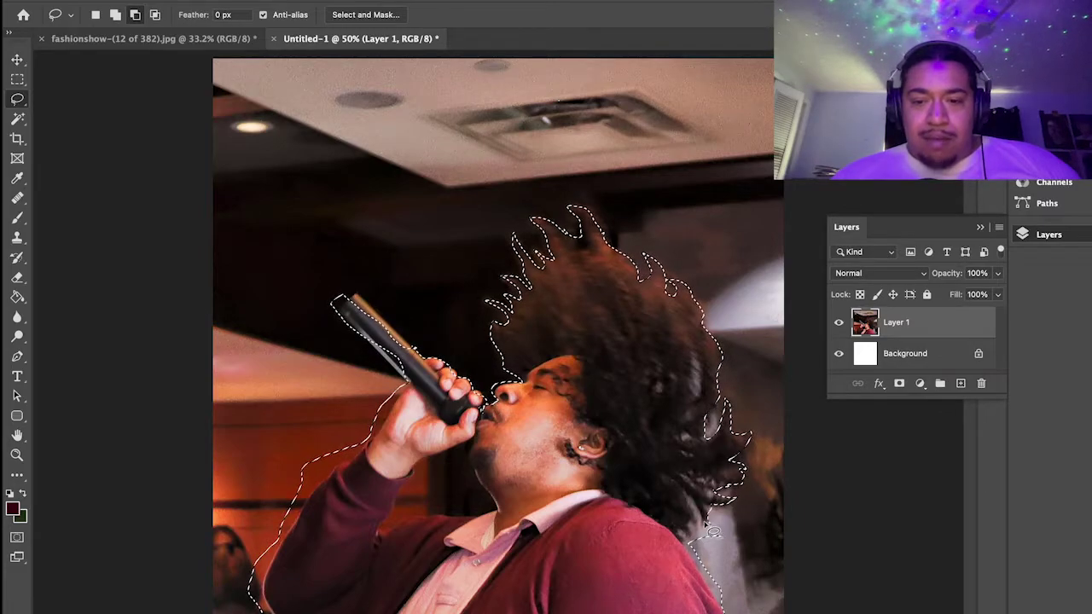
left_click_drag(706, 520, 709, 525)
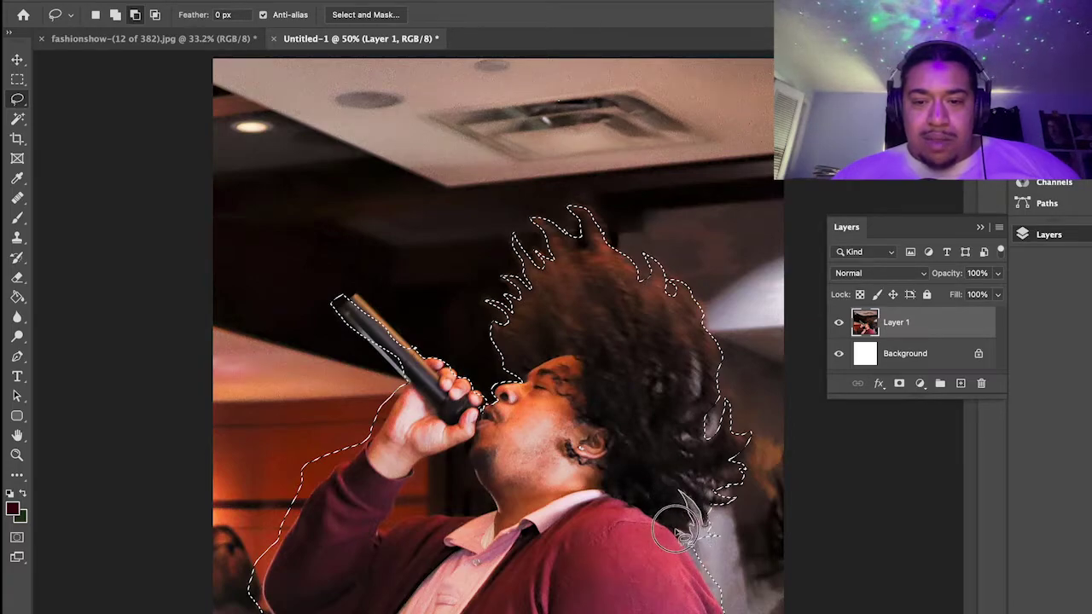
left_click_drag(758, 550, 757, 551)
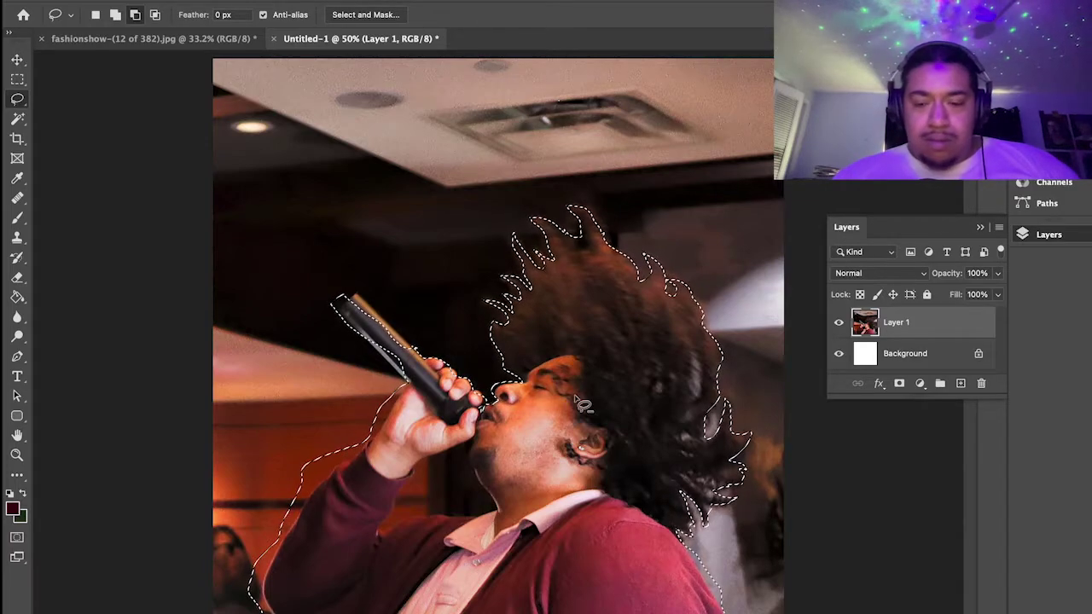
Subtract the background strip beside the singer's back shoulder, following the cardigan edge from the hair down to the bottom of the image.
key("ctrl+plus")
key("ctrl+plus")
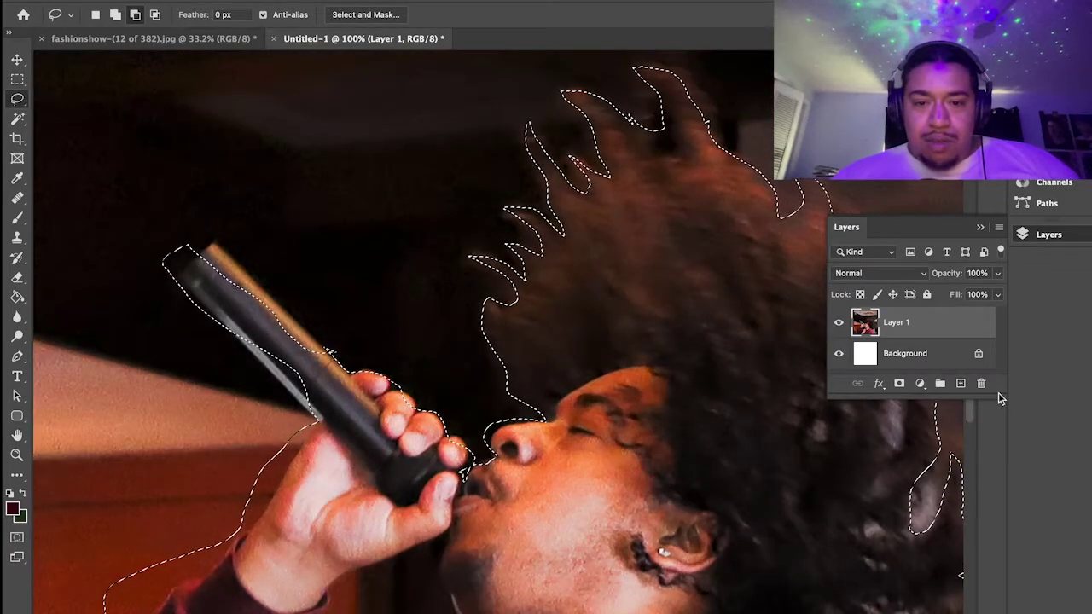
scroll(739, 306, "down", 10)
scroll(738, 306, "right", 5)
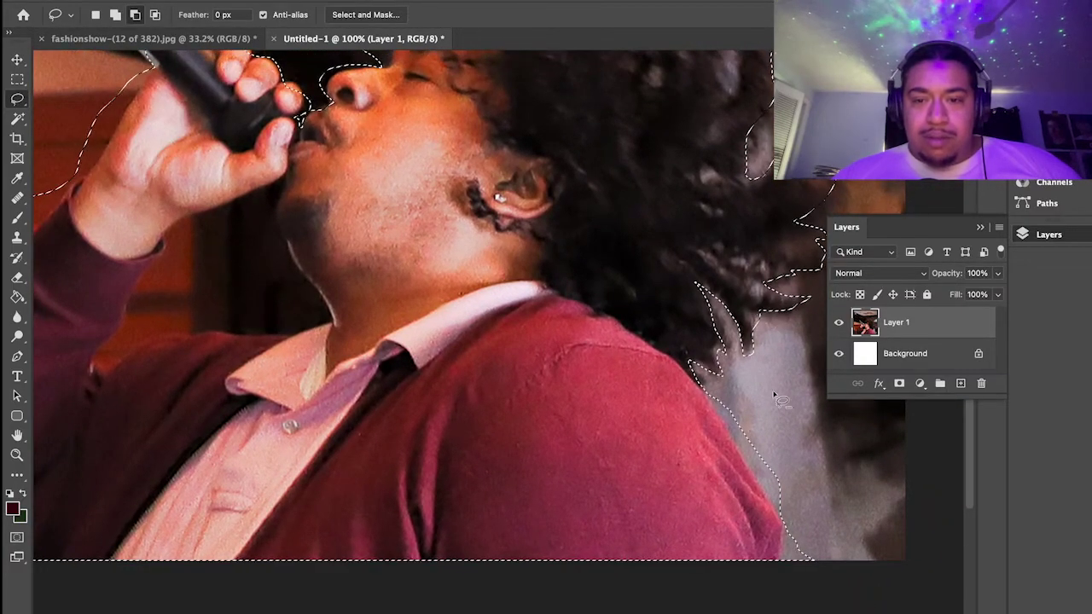
left_click_drag(706, 389, 714, 406)
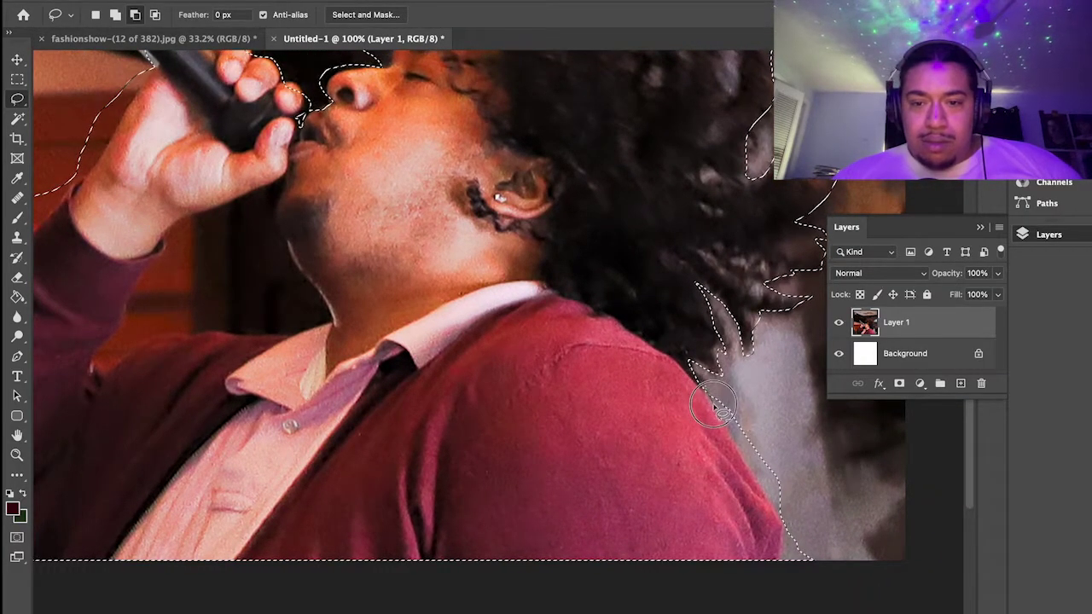
left_click_drag(741, 449, 764, 495)
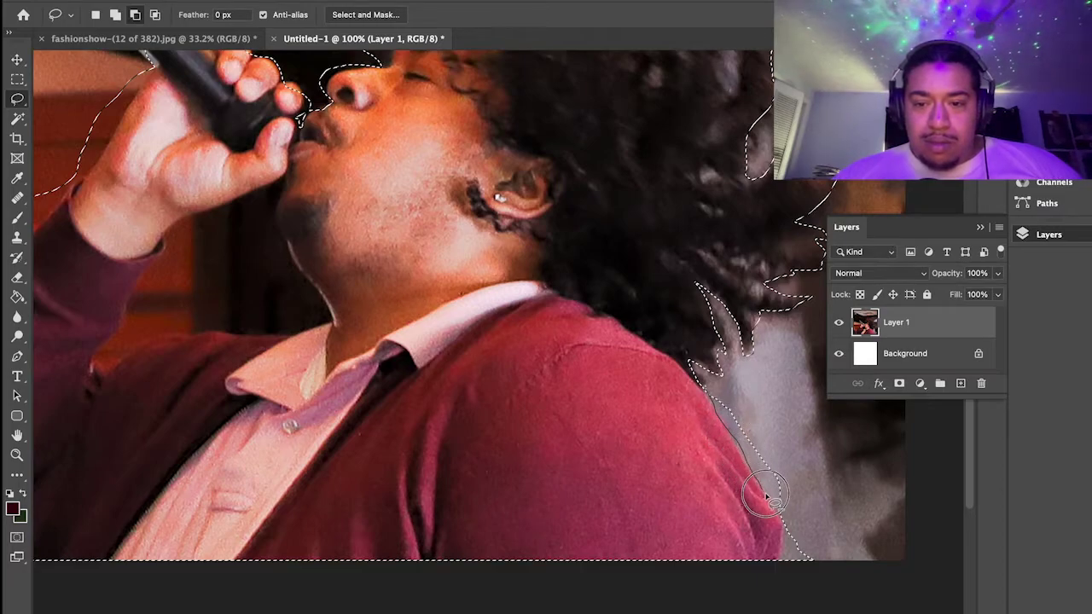
mouse_move(783, 534)
left_mouse_down()
mouse_move(776, 559)
mouse_move(804, 574)
mouse_move(847, 526)
mouse_move(813, 449)
mouse_move(795, 469)
left_mouse_up()
Tighten the selection around the raised arm's elbow and lower sleeve, cutting away the background from the image's bottom edge upward.
key("space")
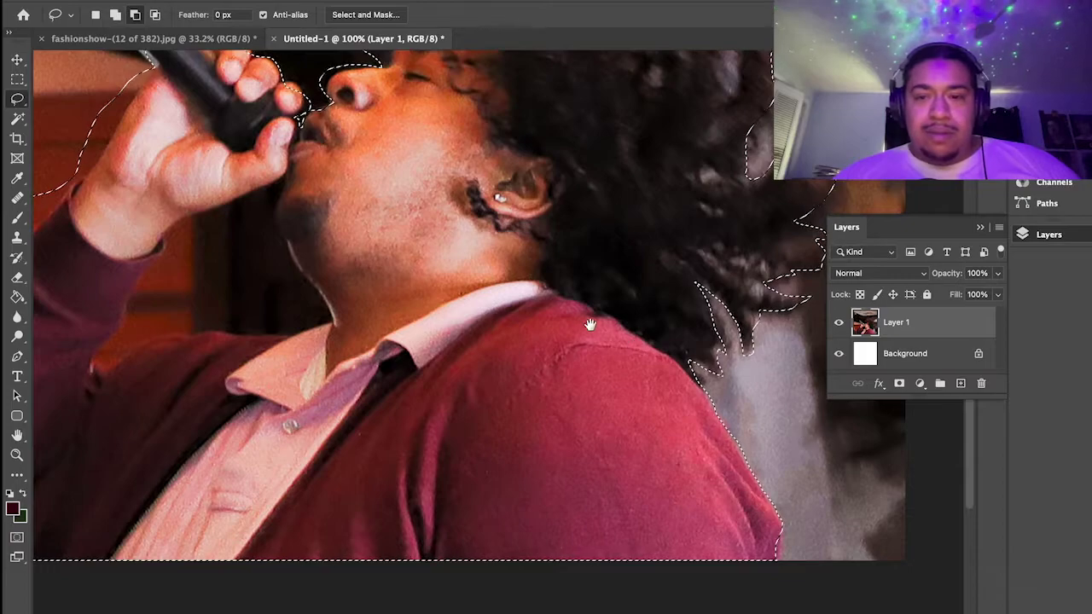
left_click_drag(597, 327, 770, 361)
left_click_drag(662, 295, 580, 252)
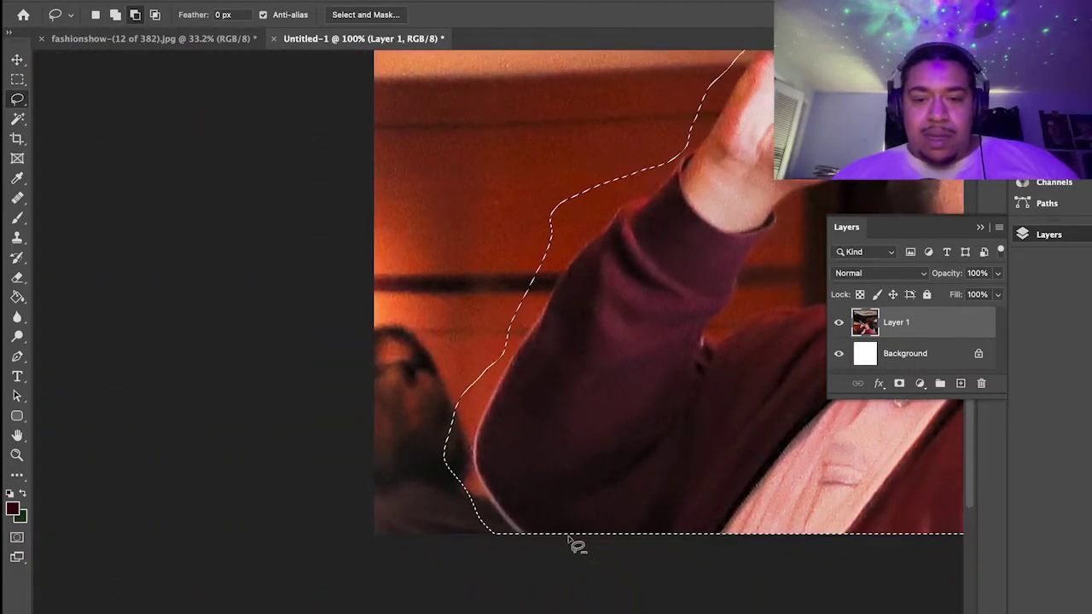
mouse_move(521, 535)
left_mouse_down()
mouse_move(488, 494)
mouse_move(472, 449)
left_mouse_up()
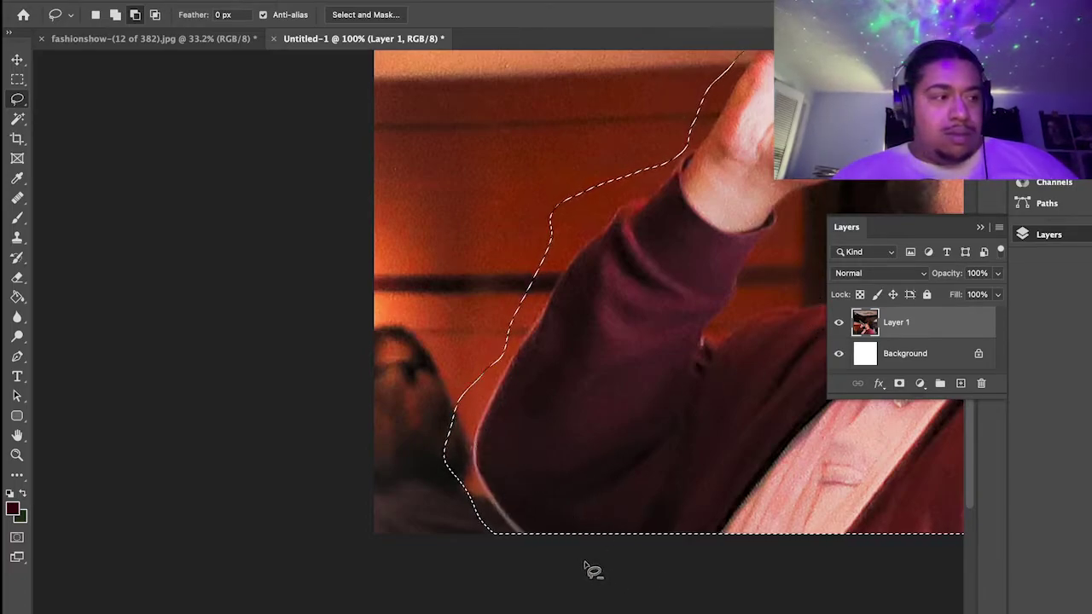
left_click_drag(522, 536, 497, 512)
left_click_drag(475, 459, 480, 436)
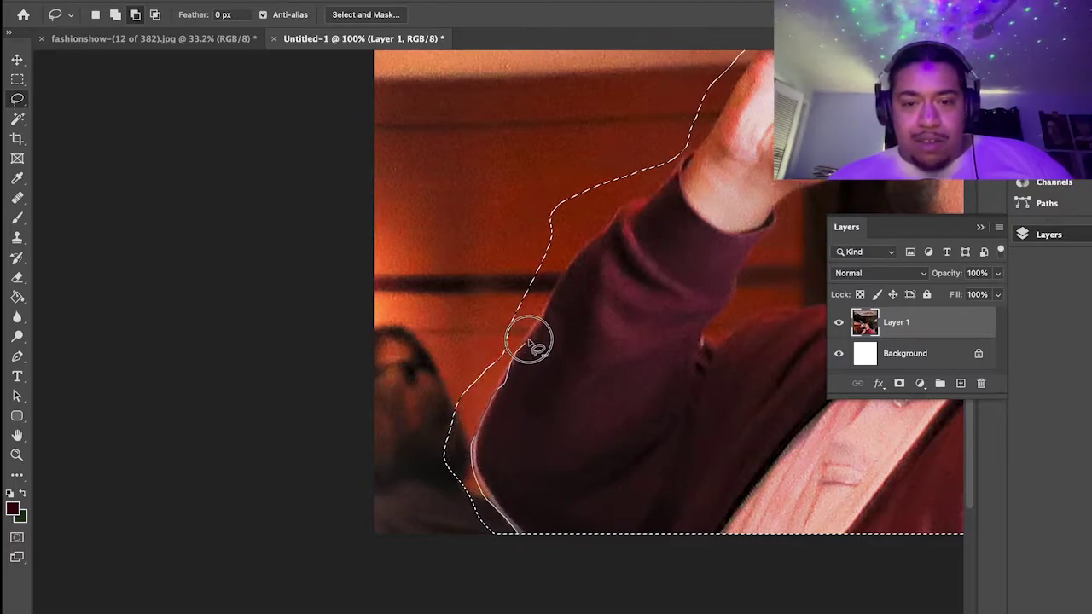
mouse_move(538, 320)
left_mouse_down()
mouse_move(402, 373)
mouse_move(432, 509)
mouse_move(495, 523)
left_mouse_up()
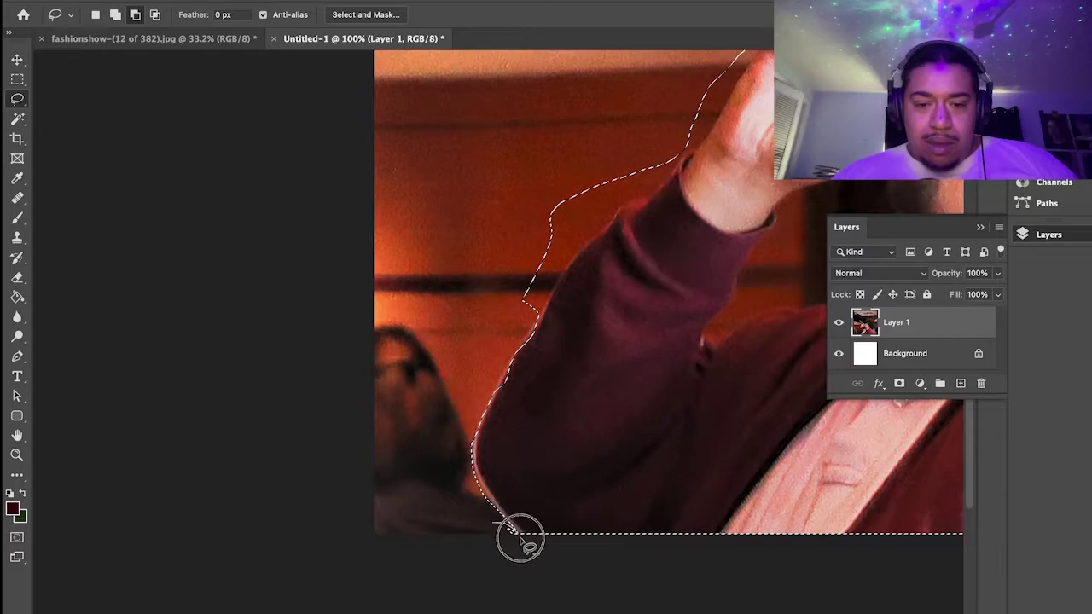
left_click_drag(510, 383, 544, 338)
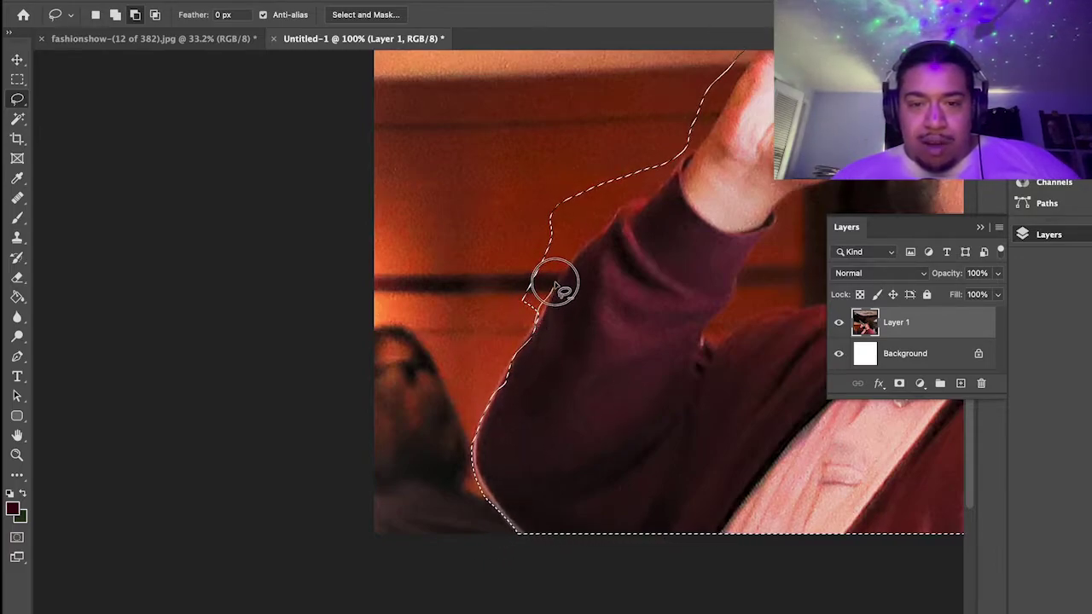
Fit the selection to the upper sleeve and cuff of the raised arm, subtracting background and adding back missed fabric.
mouse_move(606, 231)
left_mouse_down()
mouse_move(628, 183)
mouse_move(541, 159)
mouse_move(547, 201)
left_mouse_up()
left_click_drag(524, 279, 503, 280)
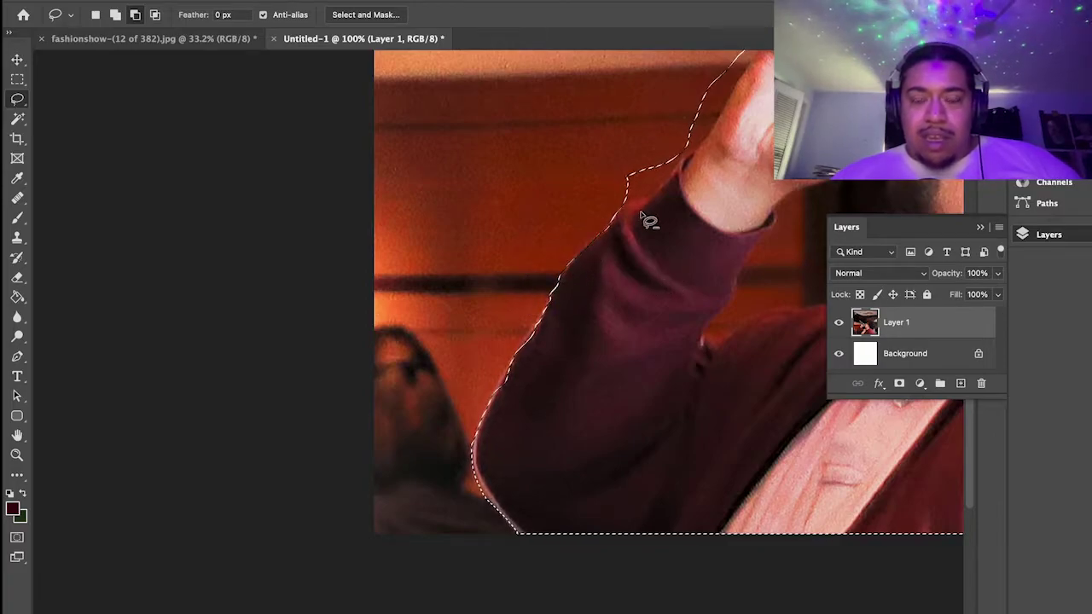
left_click_drag(608, 223, 609, 225)
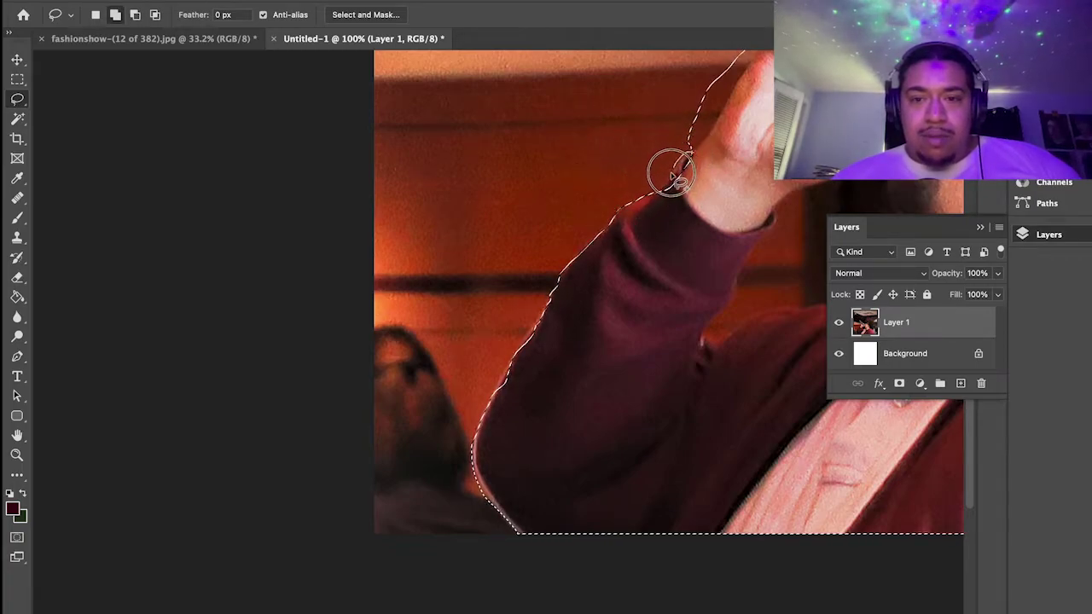
left_click_drag(650, 213, 652, 215)
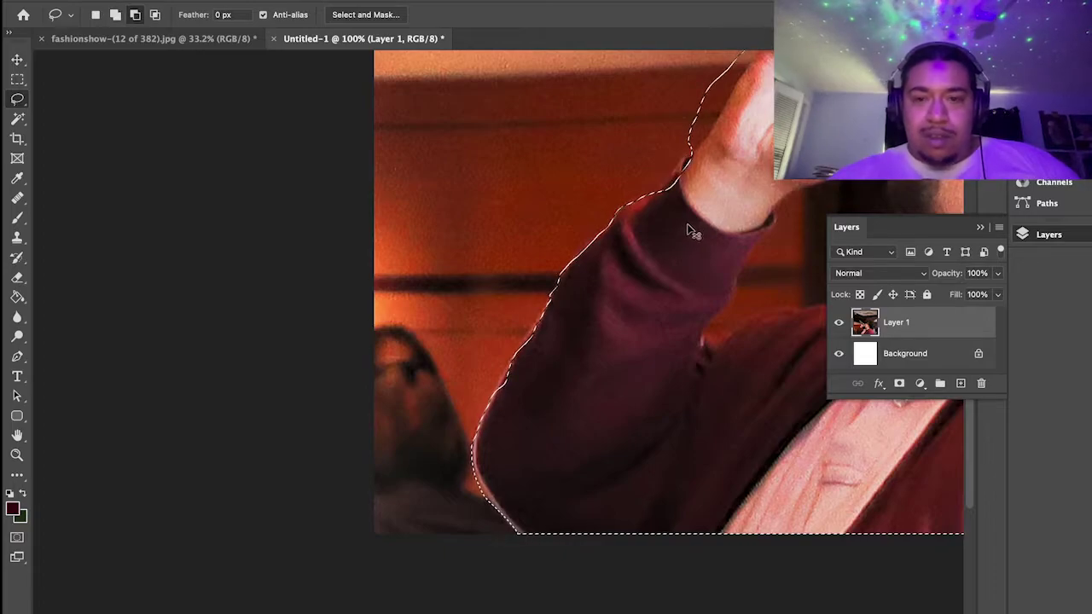
left_click_drag(693, 152, 680, 169)
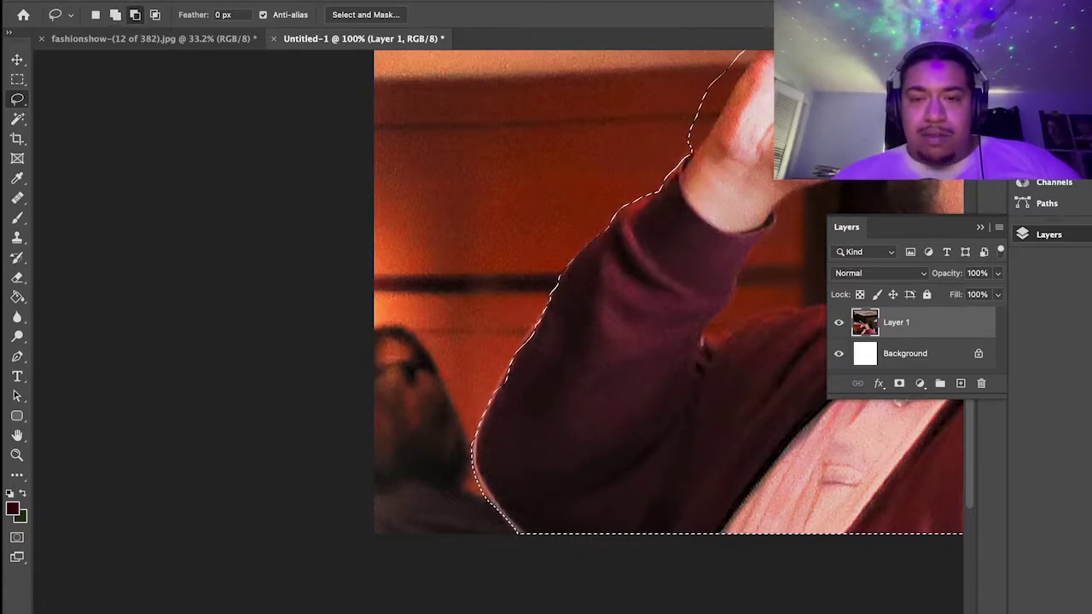
Refine the selection along the outer edge of the wrist and hand up to the microphone, removing the leftover background.
left_click_drag(694, 153, 695, 155)
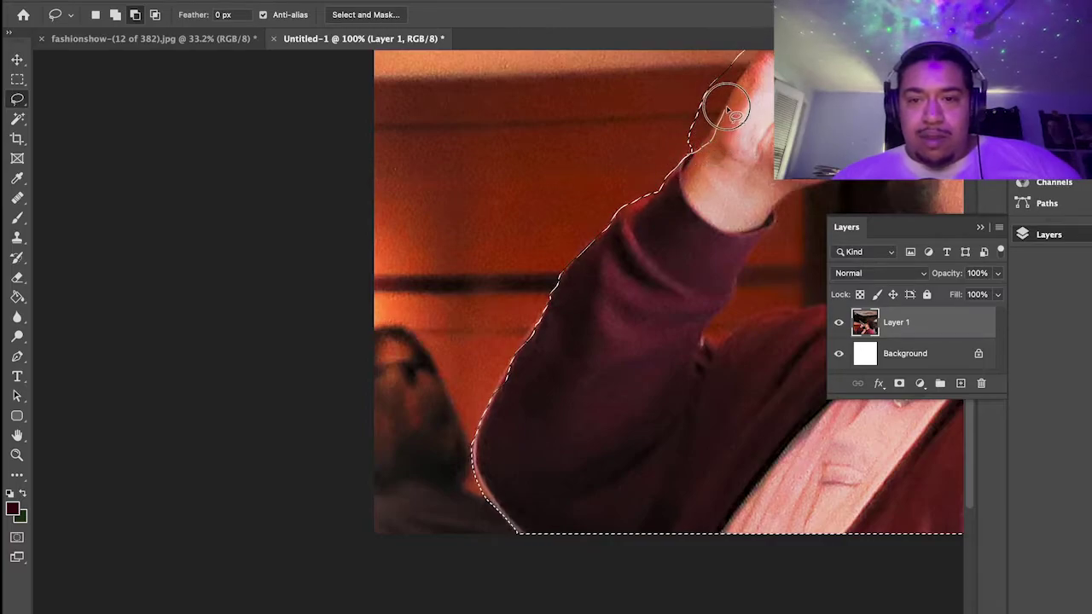
left_click_drag(674, 134, 689, 152)
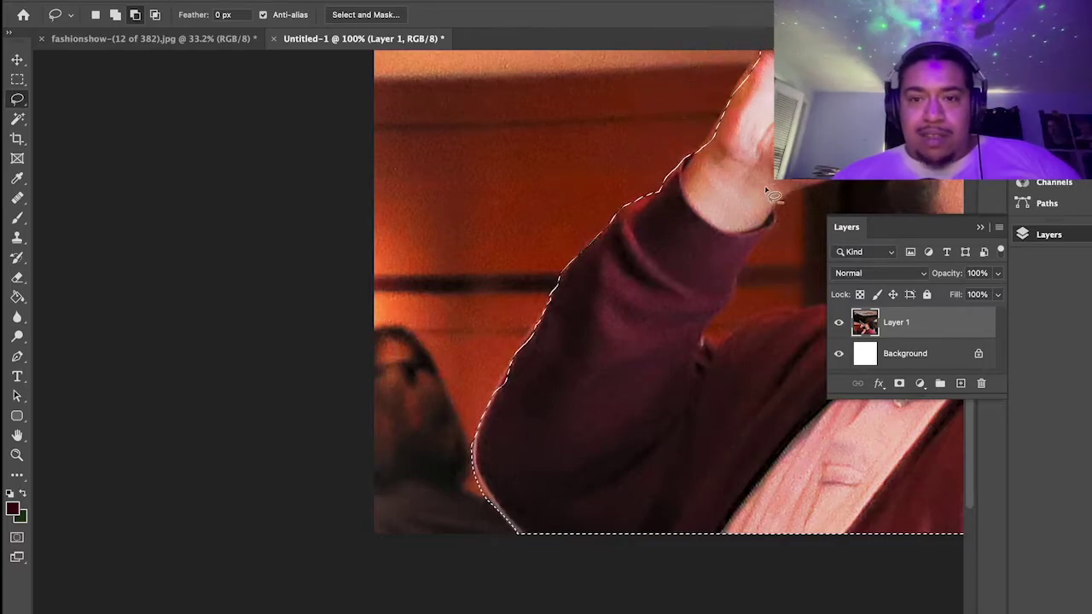
mouse_move(960, 77)
left_mouse_down()
mouse_move(767, 187)
mouse_move(724, 188)
mouse_move(770, 177)
left_mouse_up()
mouse_move(529, 209)
left_mouse_down()
mouse_move(517, 188)
mouse_move(495, 219)
mouse_move(529, 259)
left_mouse_up()
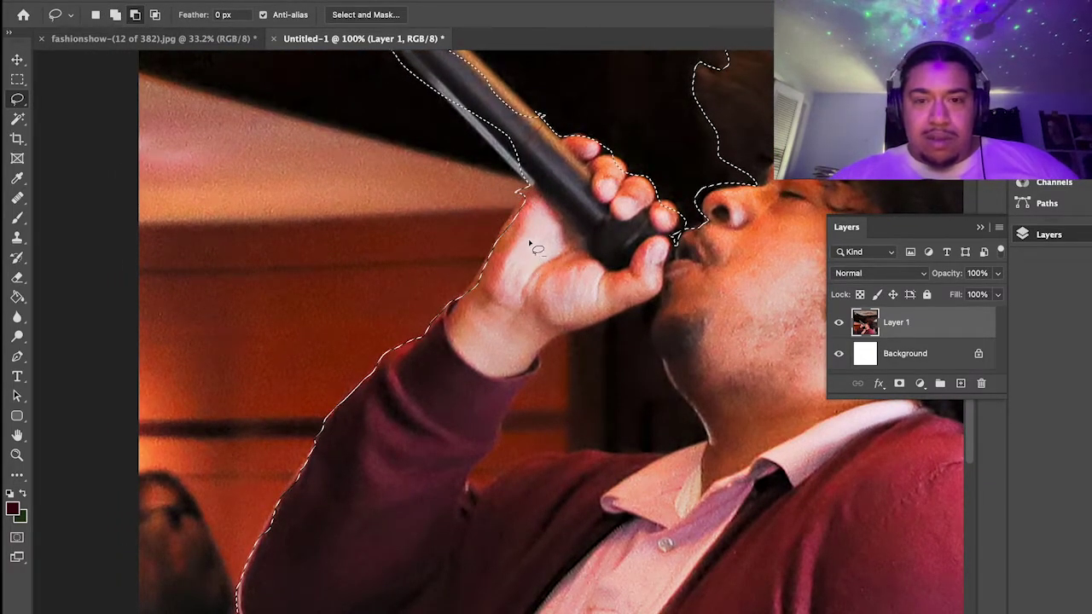
mouse_move(526, 211)
left_mouse_down()
mouse_move(522, 191)
mouse_move(478, 273)
left_mouse_up()
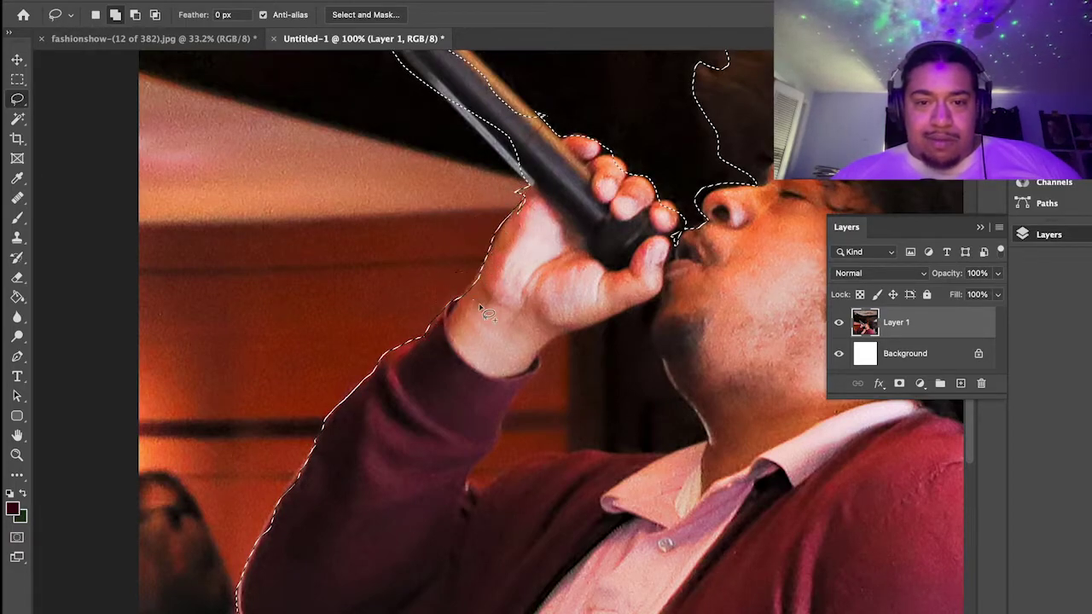
key("alt")
mouse_move(512, 215)
left_mouse_down()
mouse_move(522, 200)
mouse_move(514, 222)
mouse_move(550, 231)
mouse_move(531, 223)
mouse_move(531, 202)
mouse_move(512, 210)
mouse_move(531, 219)
mouse_move(502, 164)
mouse_move(526, 228)
left_mouse_up()
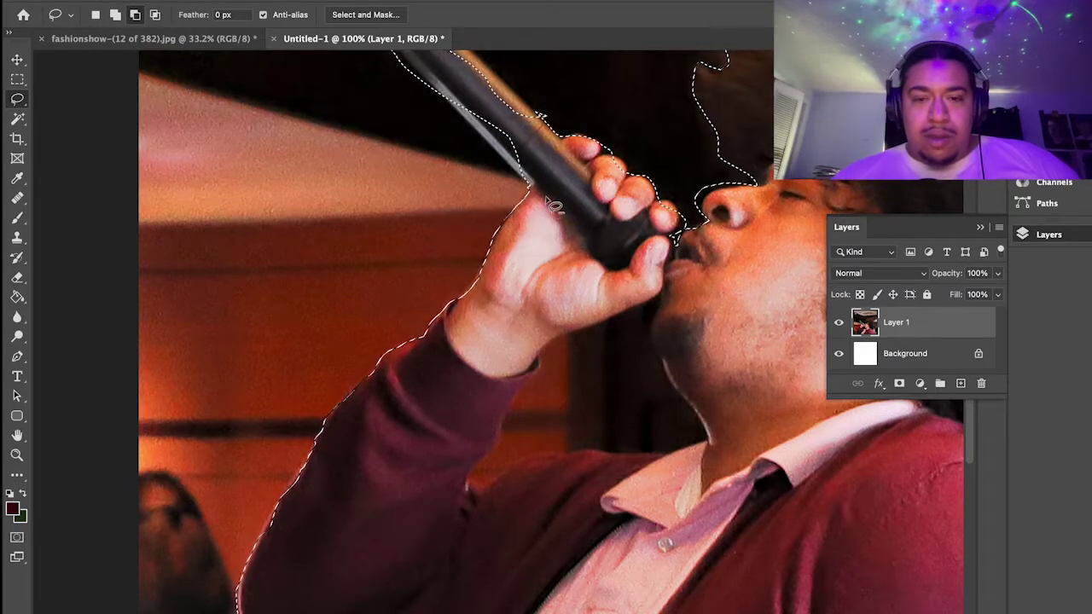
left_click_drag(524, 188, 529, 193)
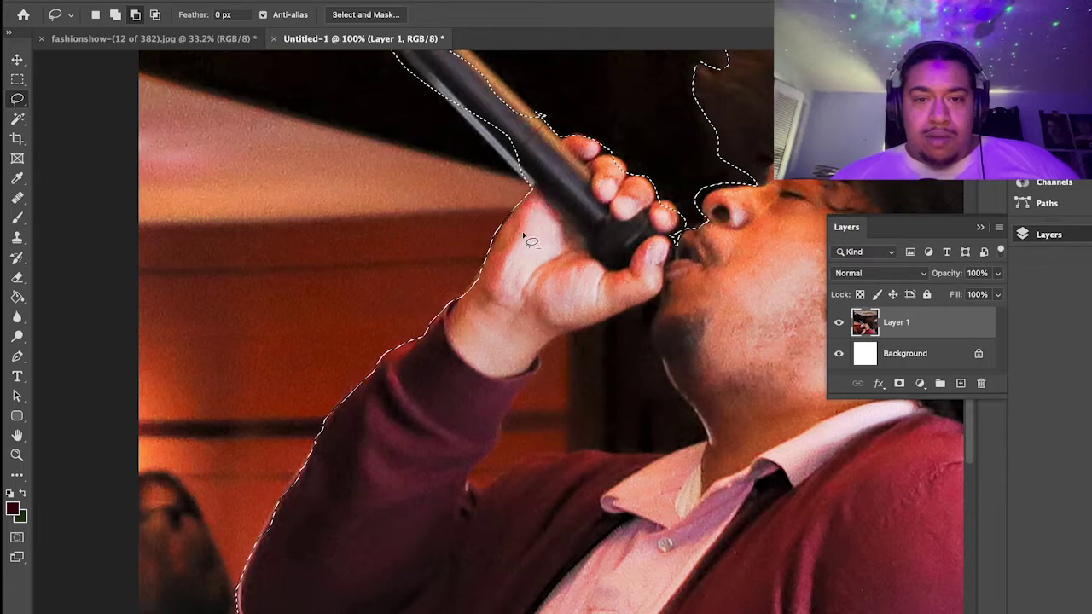
Add the missing strip along the microphone's lower edge to the selection and trim the outline to follow that edge.
left_click_drag(533, 156, 611, 247)
left_click_drag(615, 286, 604, 271)
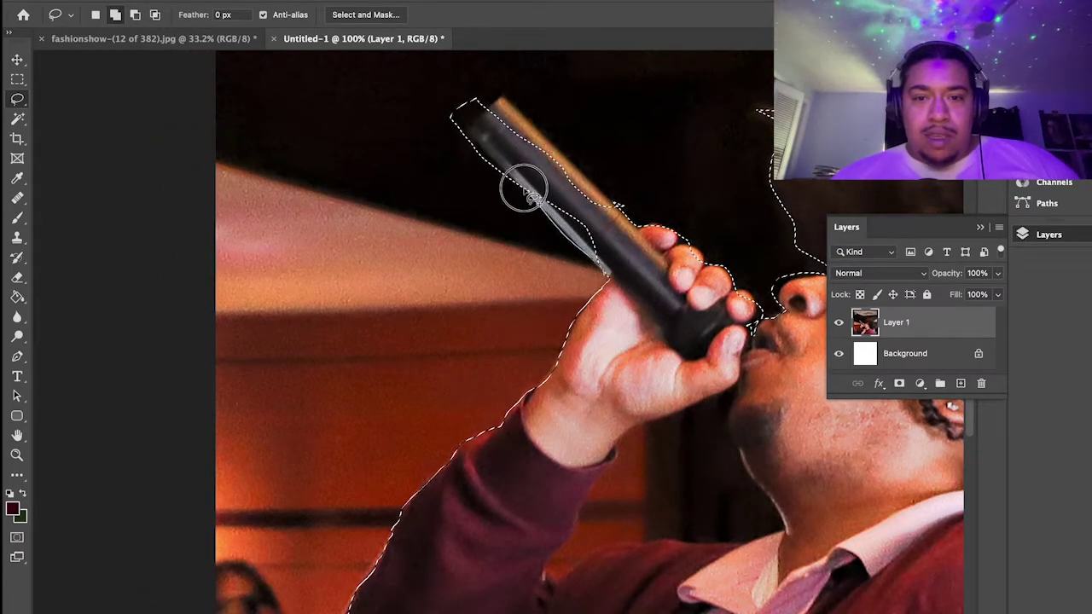
left_click_drag(611, 220, 615, 222)
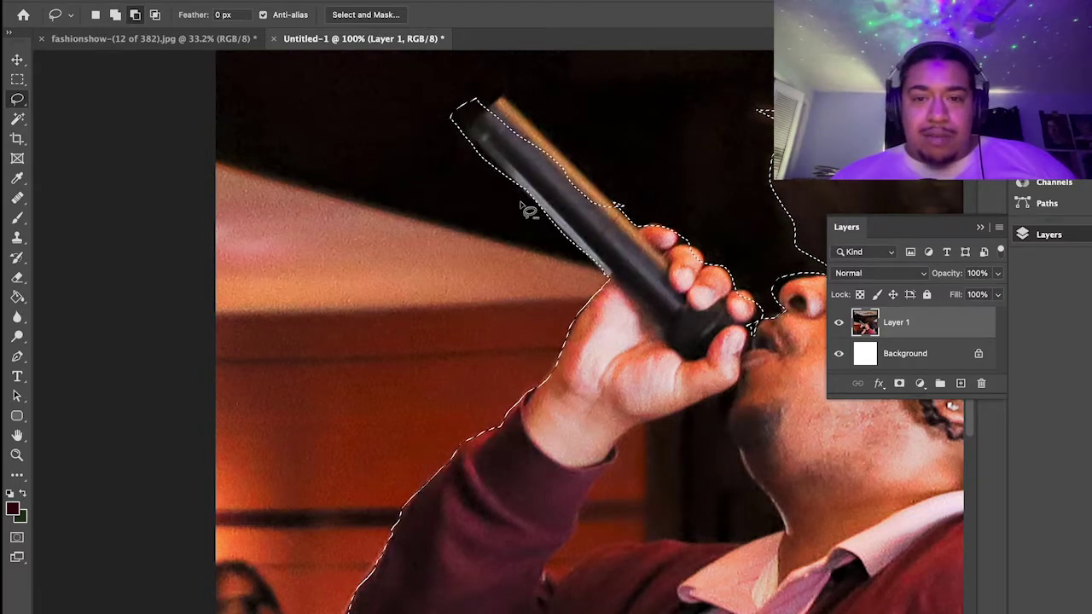
left_click_drag(541, 210, 539, 204)
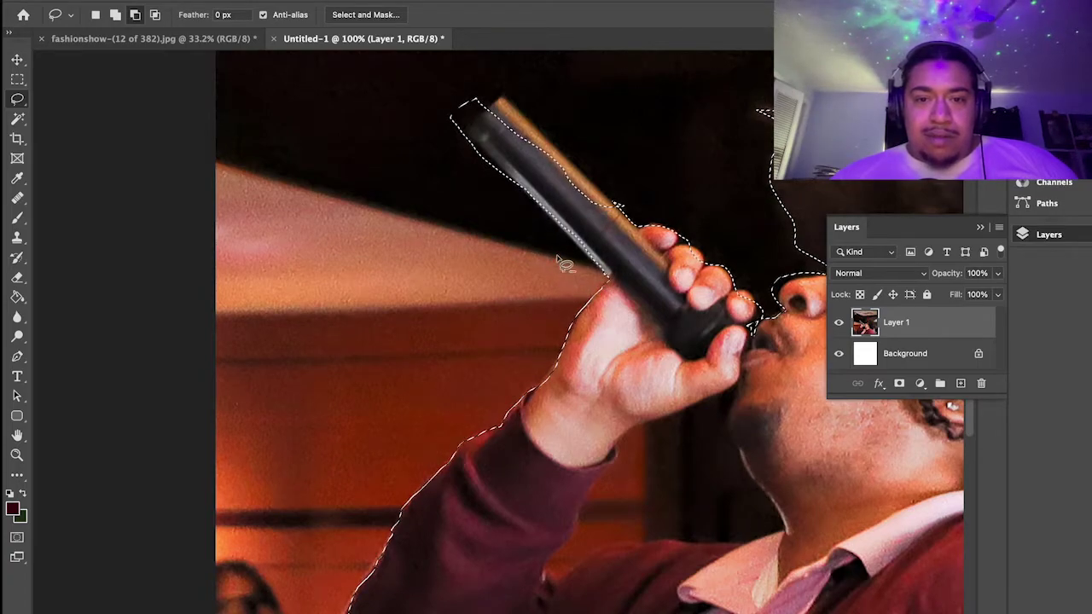
left_click_drag(525, 192, 536, 200)
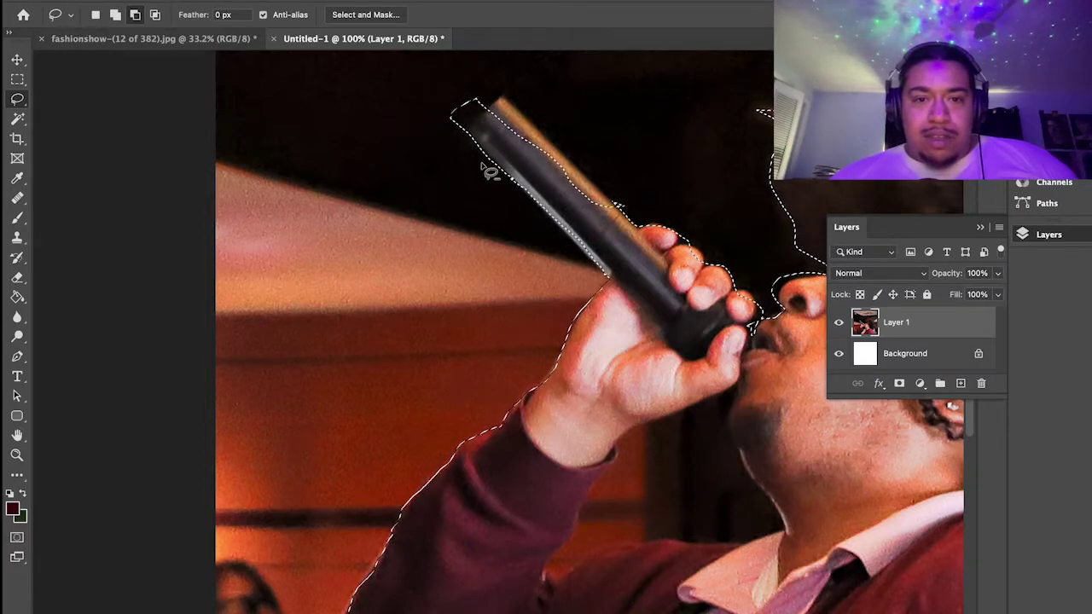
Trim the selection at the microphone's far end and add the orange-lit strip along its upper edge.
mouse_move(463, 135)
left_mouse_down()
mouse_move(492, 86)
mouse_move(435, 133)
mouse_move(497, 180)
mouse_move(468, 133)
left_mouse_up()
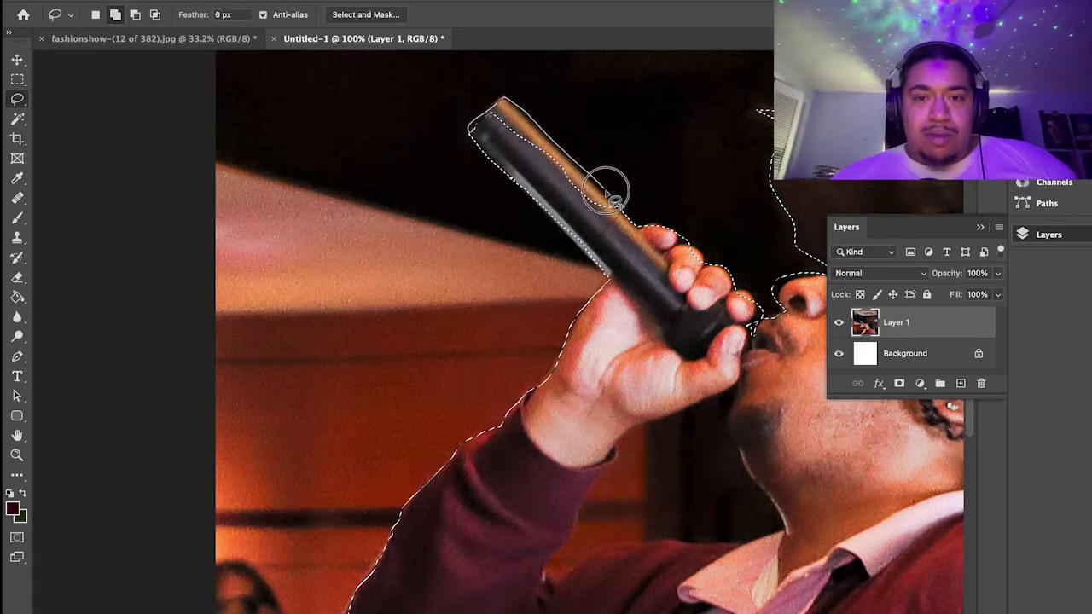
mouse_move(638, 236)
left_mouse_down()
mouse_move(602, 260)
mouse_move(573, 195)
left_mouse_up()
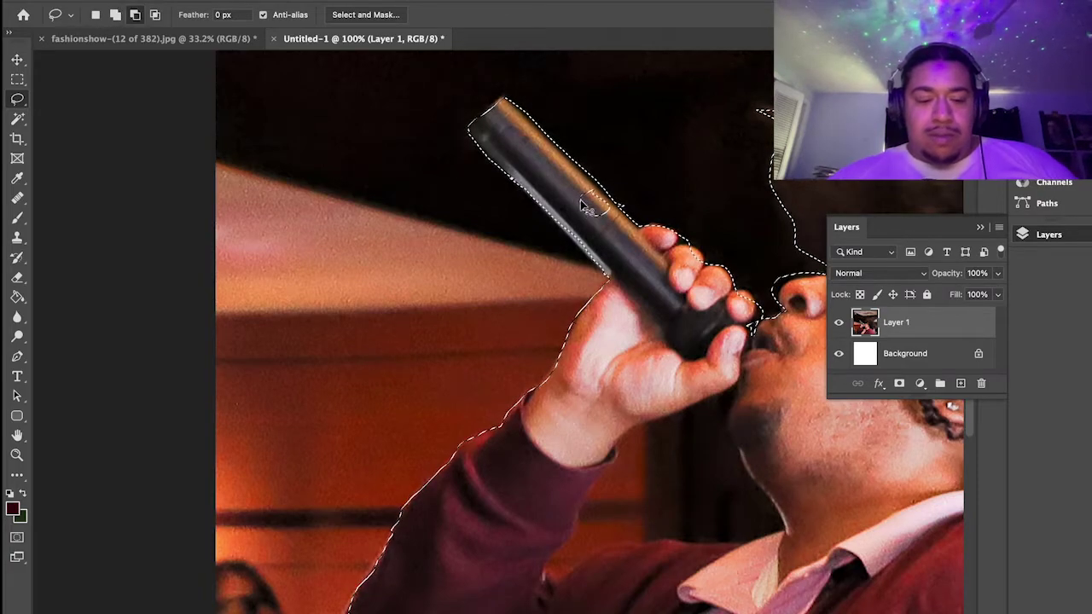
key("alt")
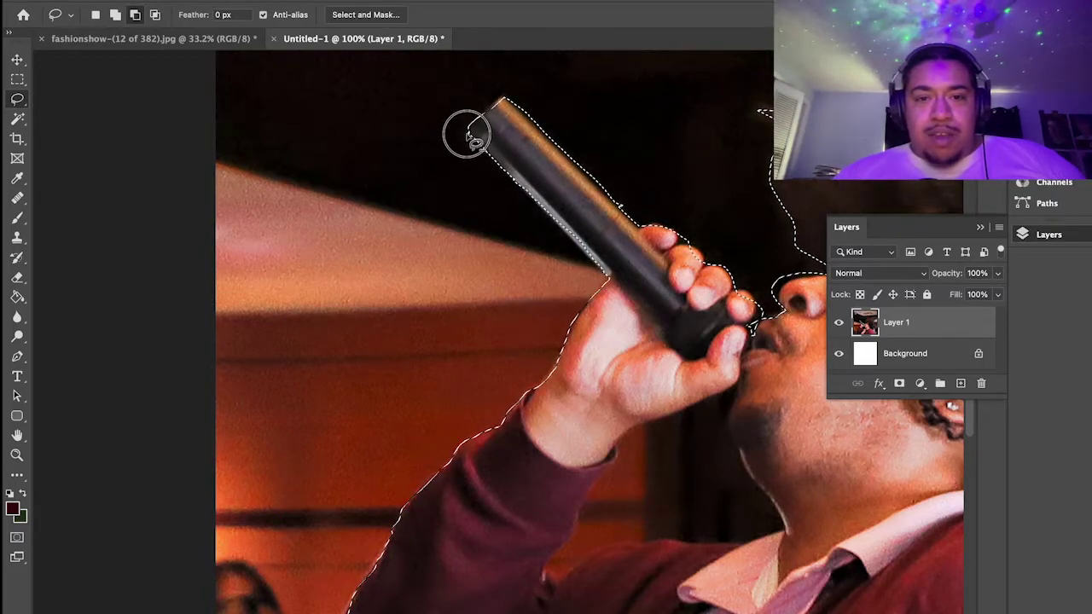
mouse_move(497, 108)
left_mouse_down("alt")
mouse_move(453, 135)
mouse_move(461, 143)
left_mouse_up("alt")
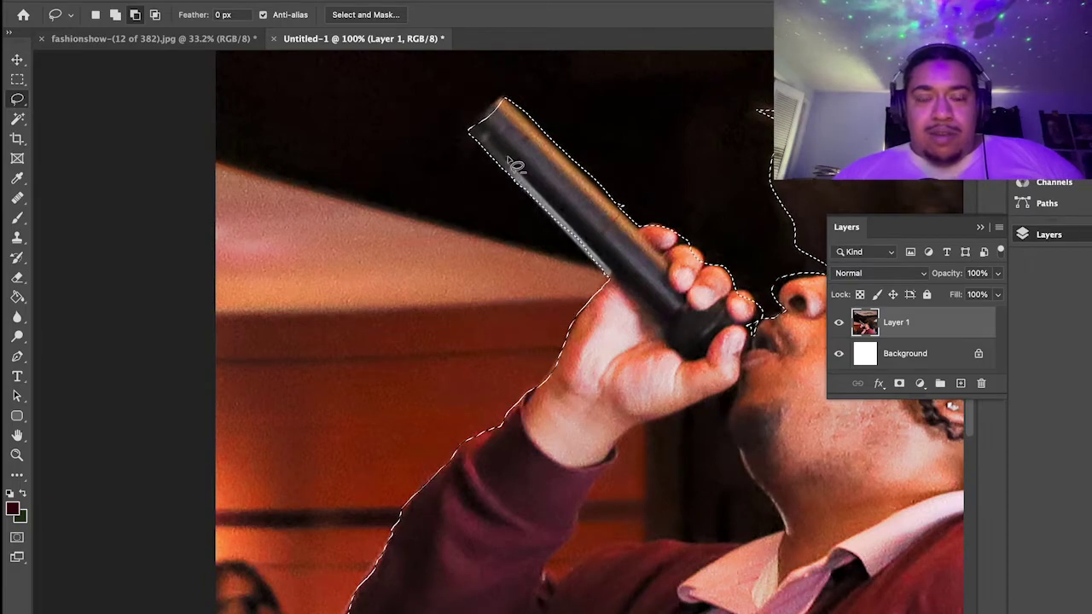
left_click_drag(498, 98, 468, 132)
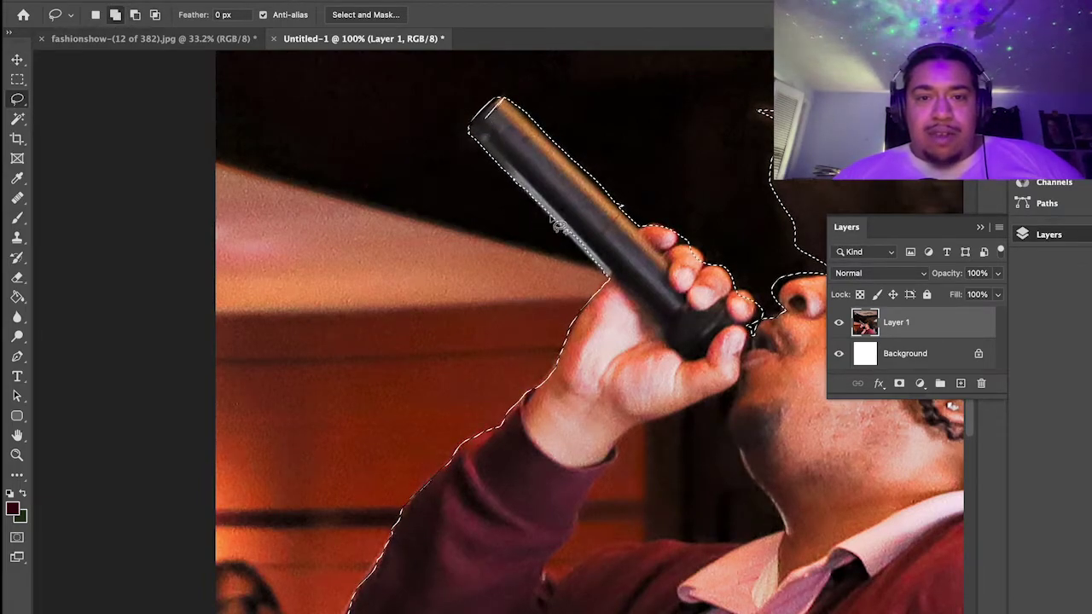
Clean up the selection at the microphone's far end and subtract the excess background along its upper edge.
mouse_move(503, 98)
left_mouse_down()
mouse_move(490, 100)
mouse_move(495, 121)
mouse_move(504, 96)
mouse_move(470, 117)
mouse_move(538, 161)
left_mouse_up()
key("alt+super+z")
mouse_move(476, 111)
left_mouse_down()
mouse_move(493, 103)
mouse_move(469, 126)
mouse_move(501, 91)
mouse_move(587, 150)
left_mouse_up()
left_click_drag(510, 99, 580, 153)
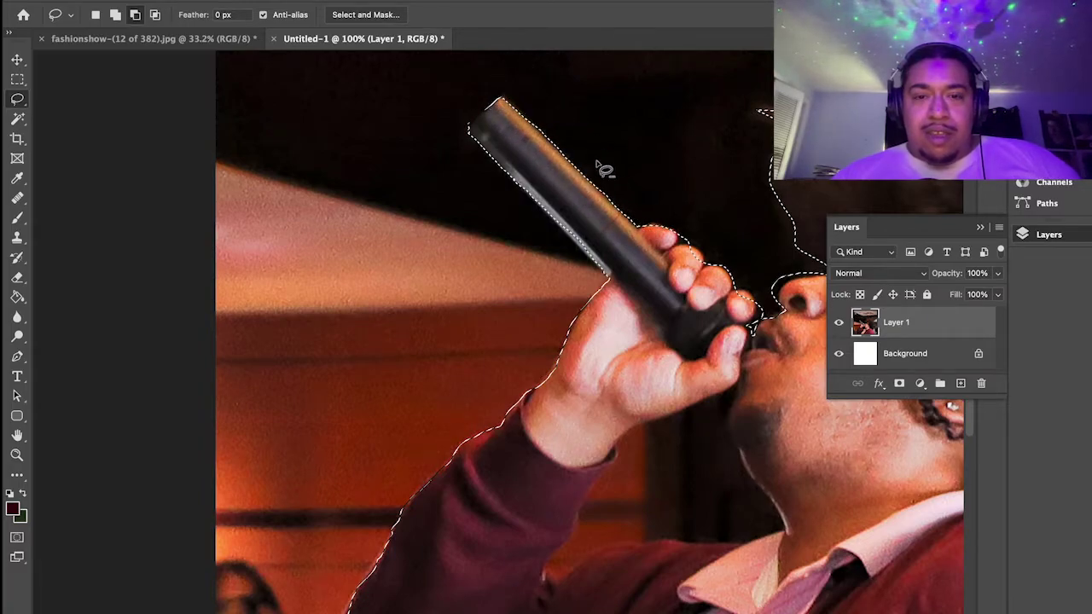
Refine the selection around the fingertips above the microphone, trimming excess background and adding missed skin along each finger's outer edge.
key("shift")
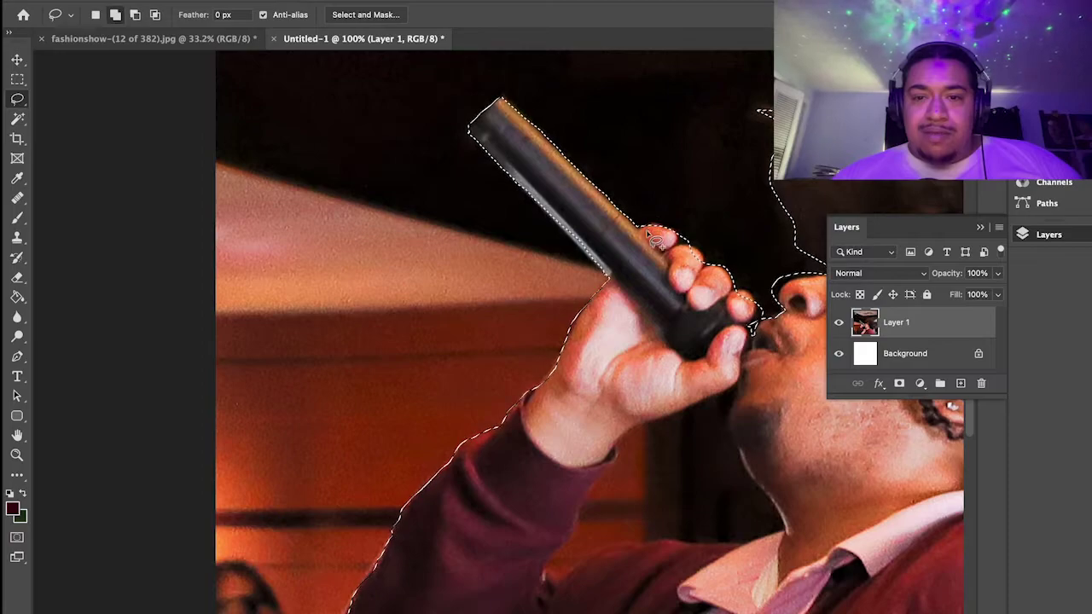
key("alt")
key("alt")
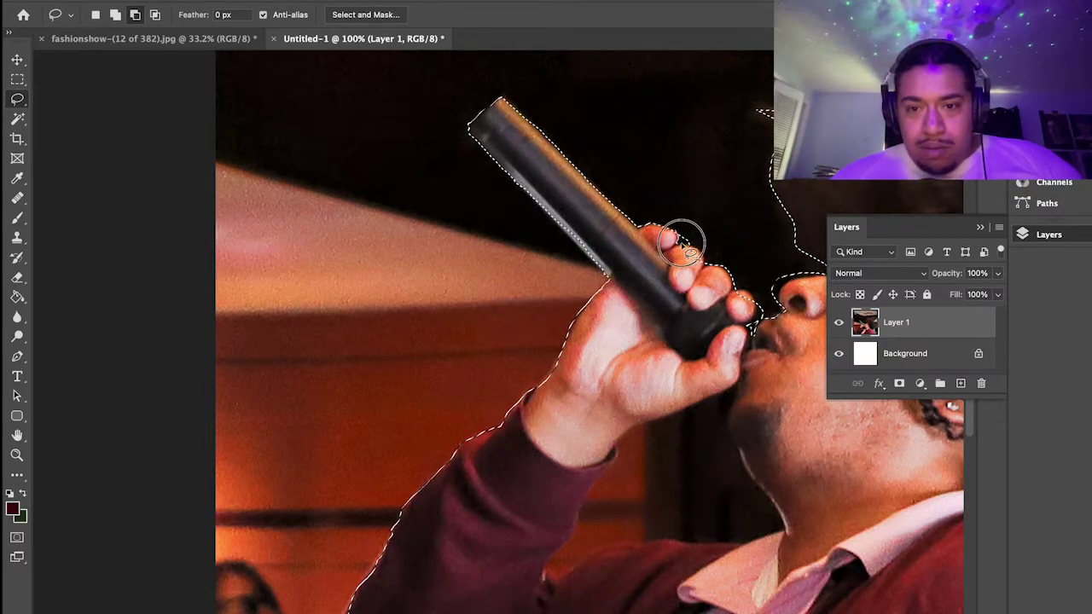
left_click_drag(691, 245, 693, 250)
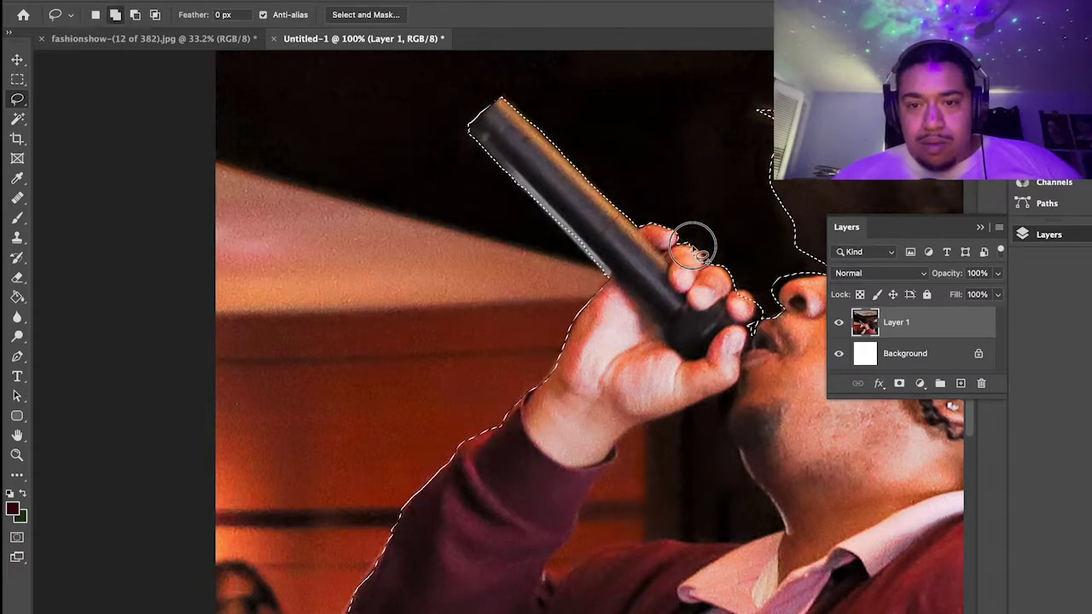
key("alt")
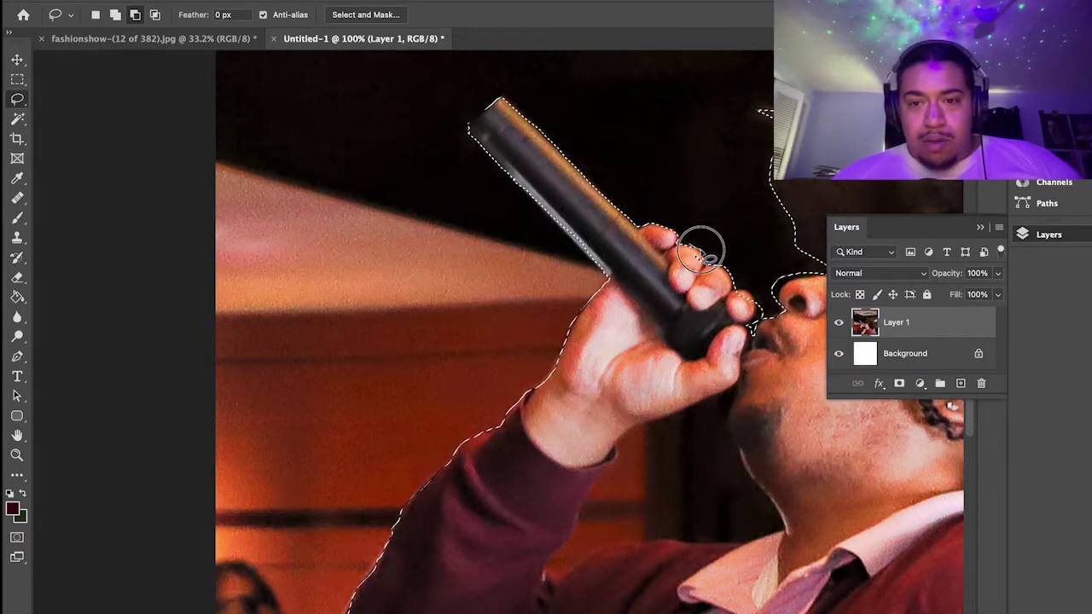
key("shift")
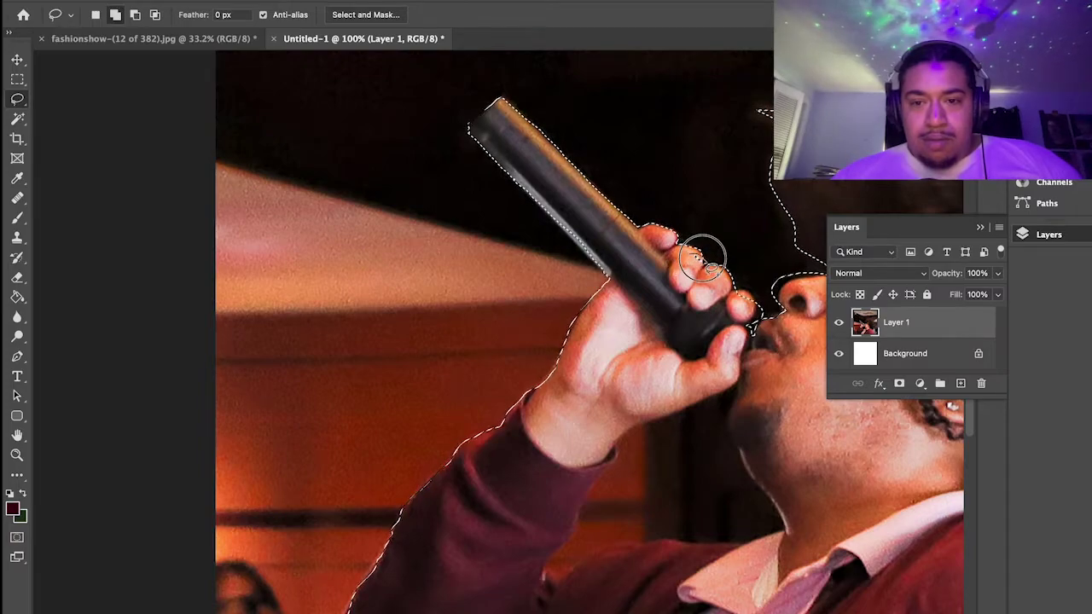
key("alt")
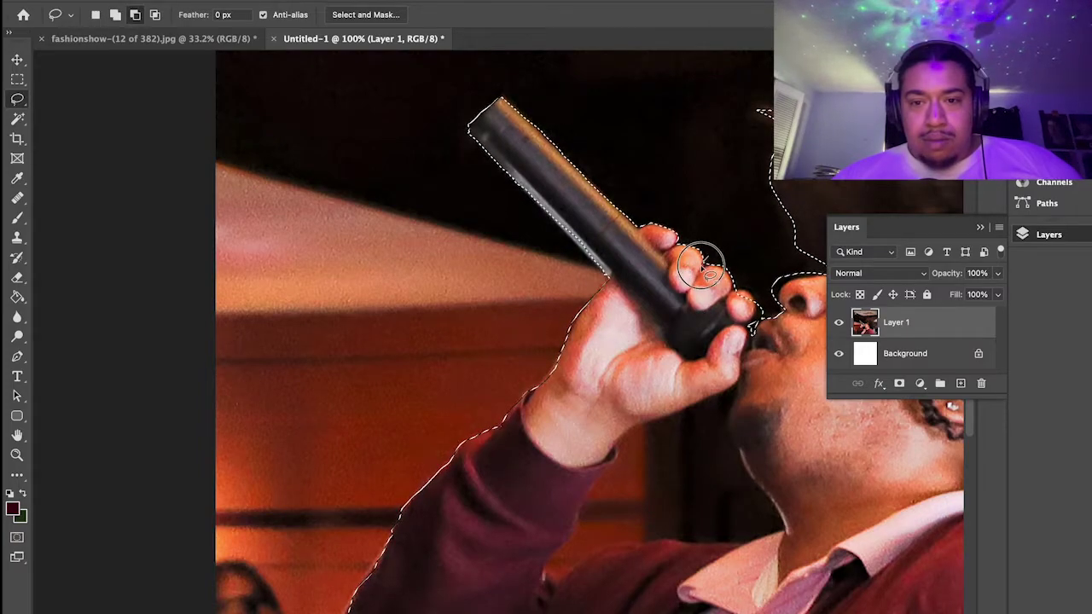
key("shift")
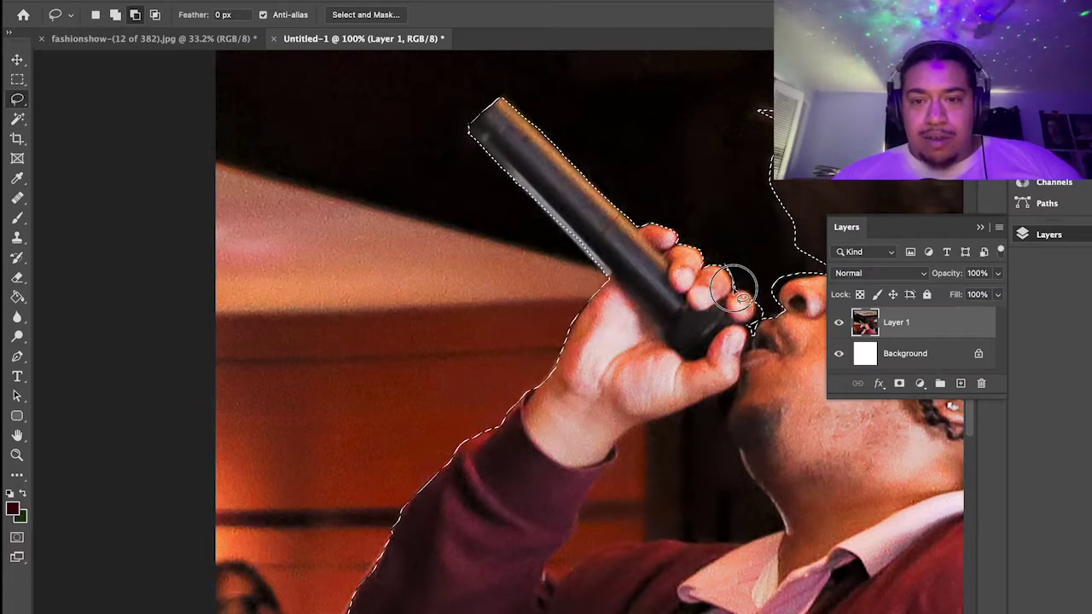
key("shift")
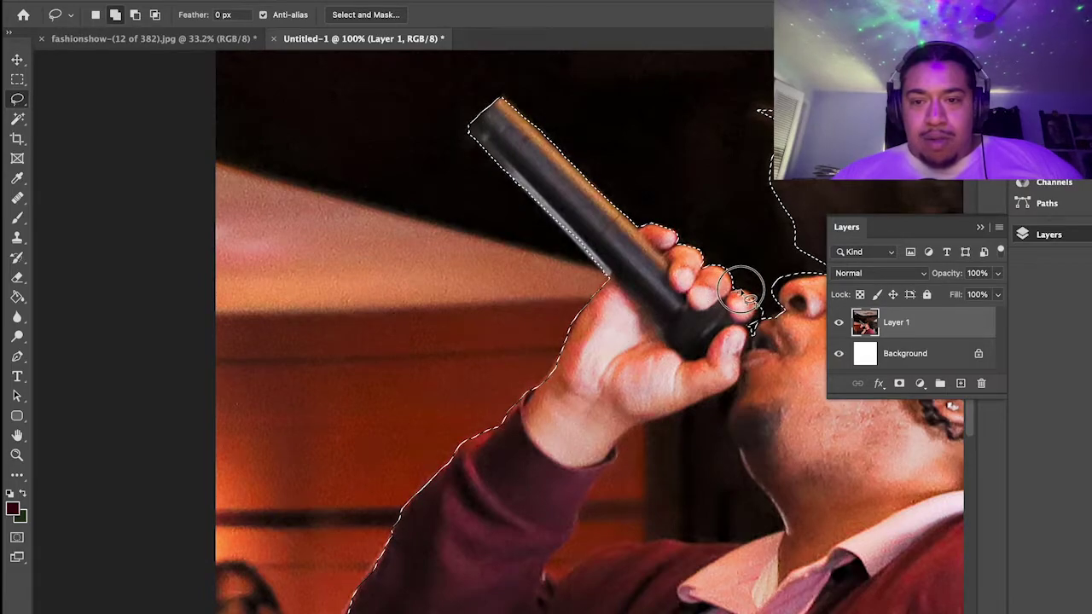
Refine the selection in the narrow gap between the fingers and lips, and along the thumb's lower edge.
key("alt")
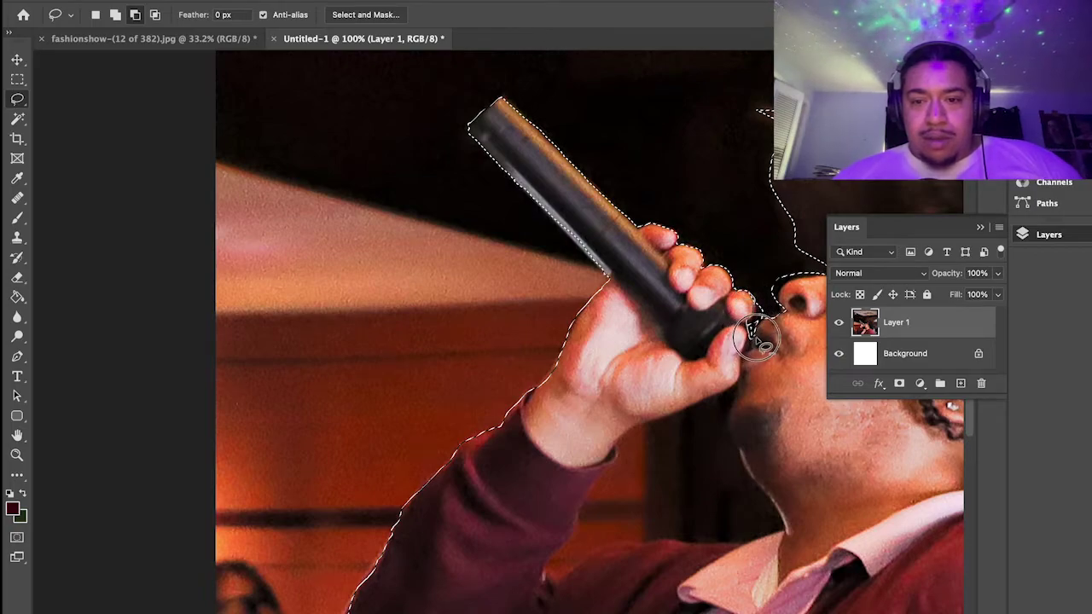
left_click_drag(762, 331, 757, 326)
key("alt")
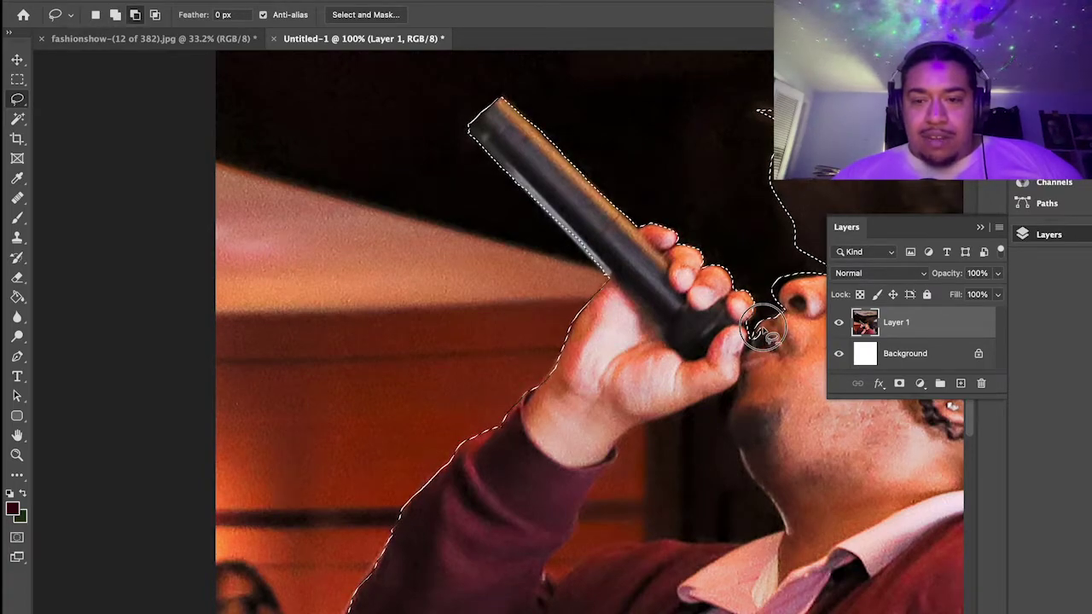
key("shift")
left_click_drag(766, 341, 769, 369)
key("alt")
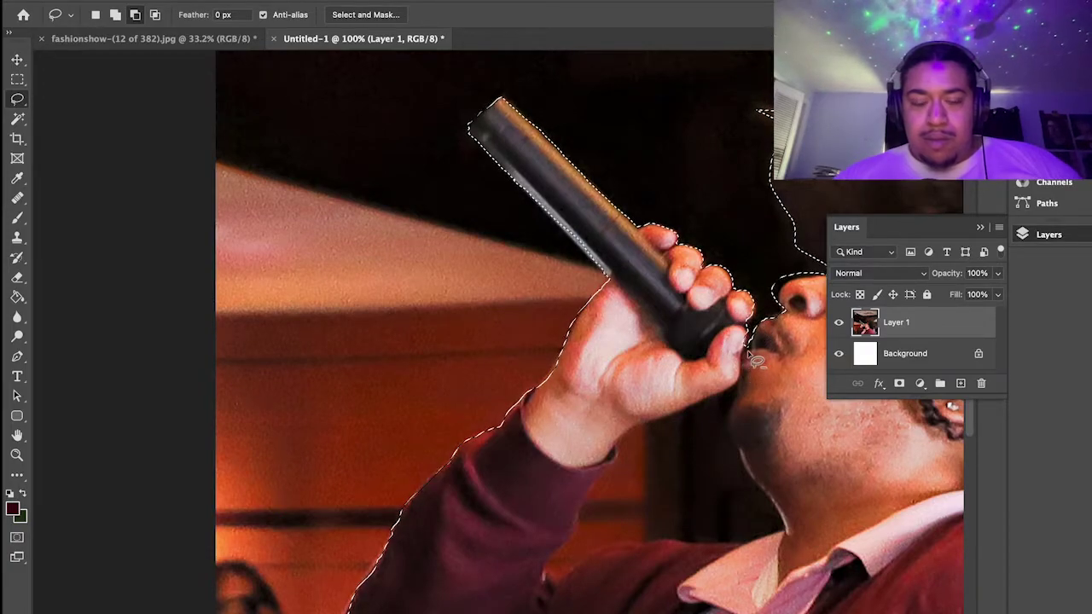
key("shift")
mouse_move(751, 330)
left_mouse_down()
mouse_move(744, 346)
mouse_move(755, 352)
mouse_move(745, 357)
mouse_move(743, 334)
mouse_move(735, 381)
mouse_move(705, 395)
left_mouse_up()
key("alt")
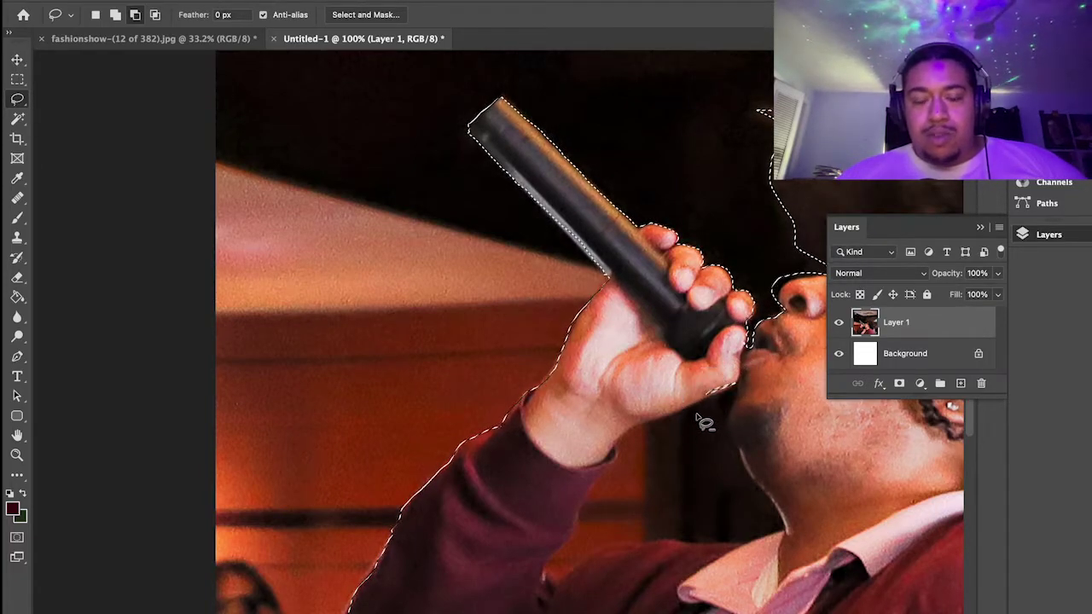
Check the outline by deleting the selected pixels from Layer 1, and undo the deletion.
key("Delete")
key("ctrl+z")
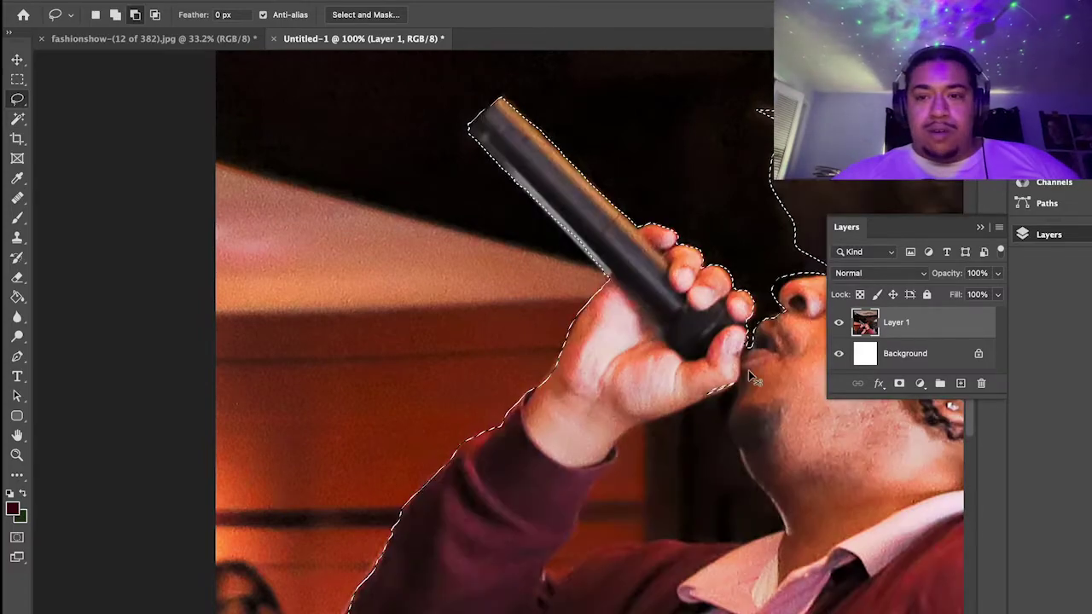
key("Delete")
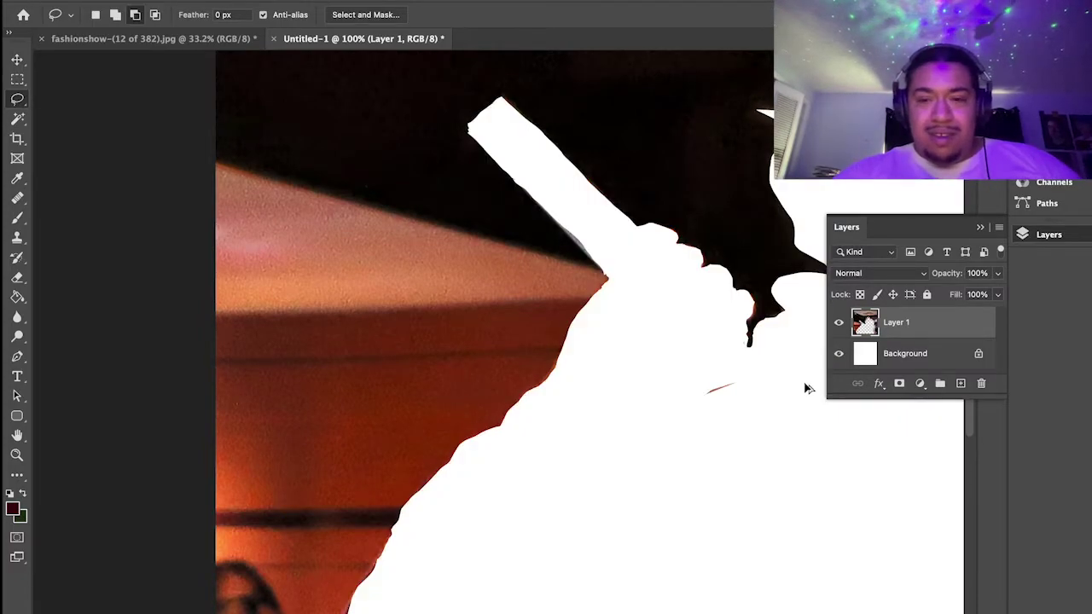
key("ctrl+z")
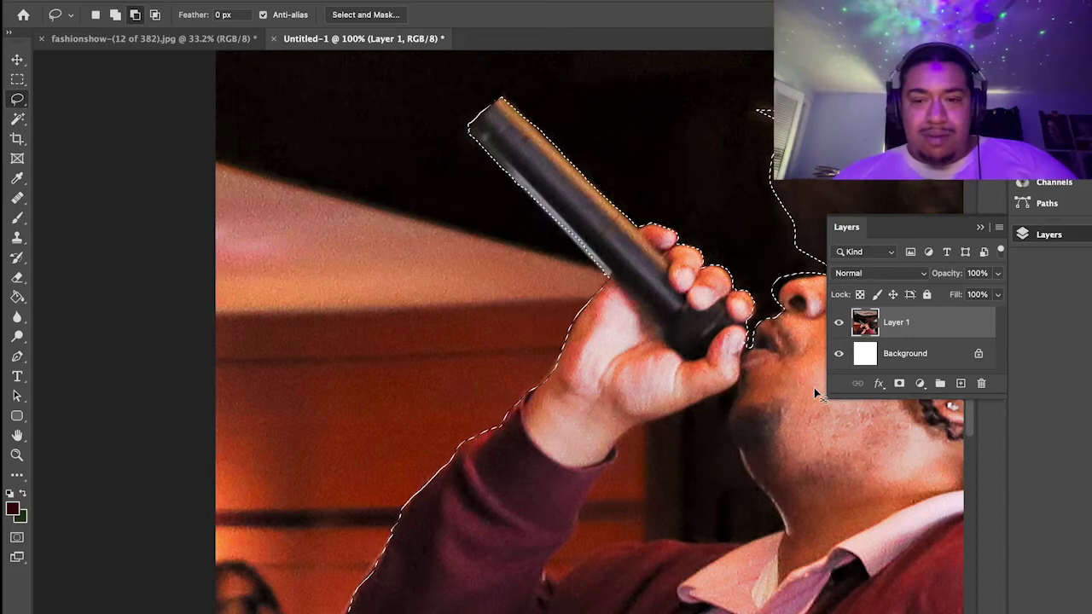
Subtract the background enclosed by the forearm, jaw and shoulder, and refine its outline at the cuff and inner elbow.
mouse_move(739, 392)
left_mouse_down()
mouse_move(617, 436)
mouse_move(578, 529)
mouse_move(546, 570)
mouse_move(644, 544)
mouse_move(731, 547)
mouse_move(784, 531)
mouse_move(778, 498)
mouse_move(735, 444)
mouse_move(739, 384)
left_mouse_up()
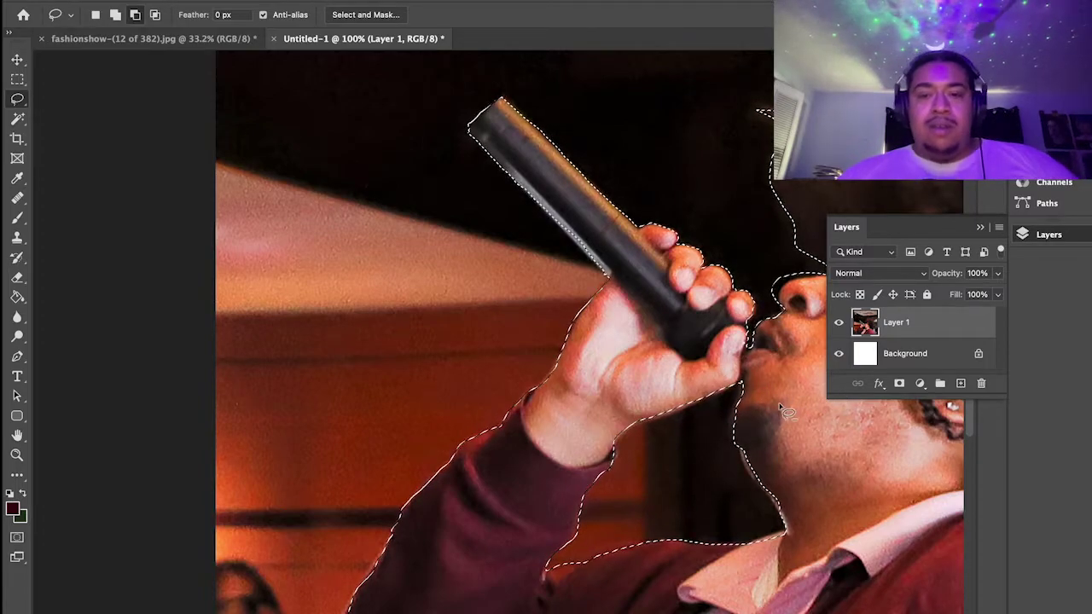
left_click_drag(613, 441, 614, 461)
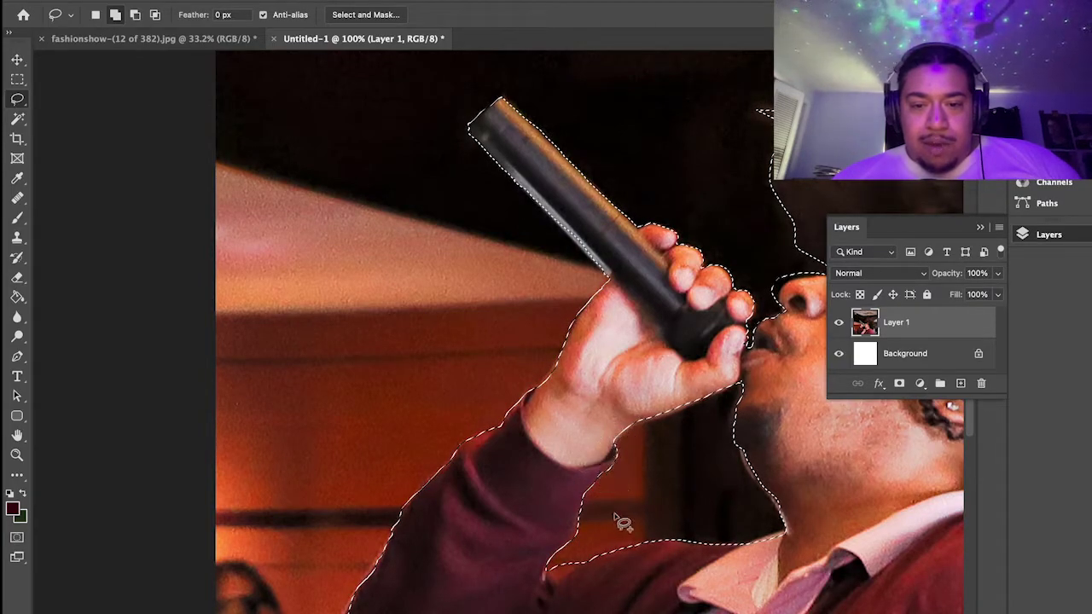
key("alt")
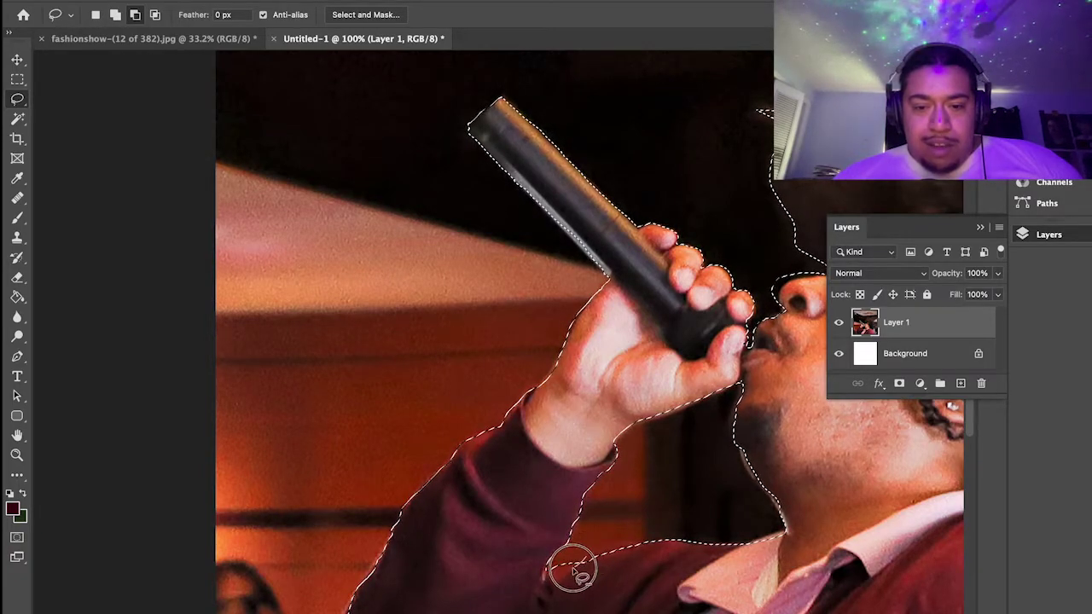
left_click_drag(559, 579, 553, 582)
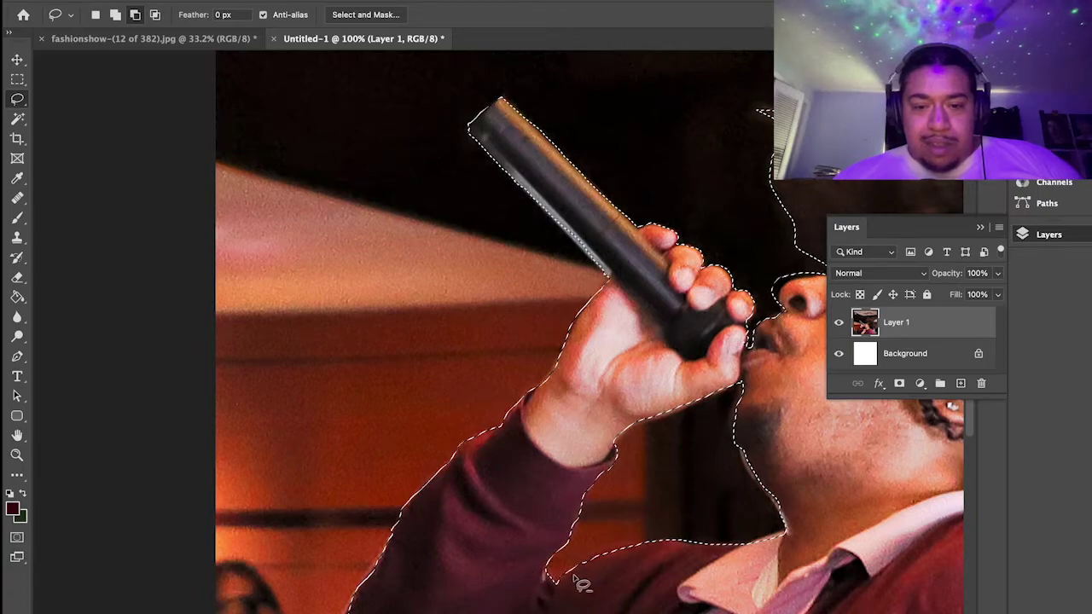
key("shift")
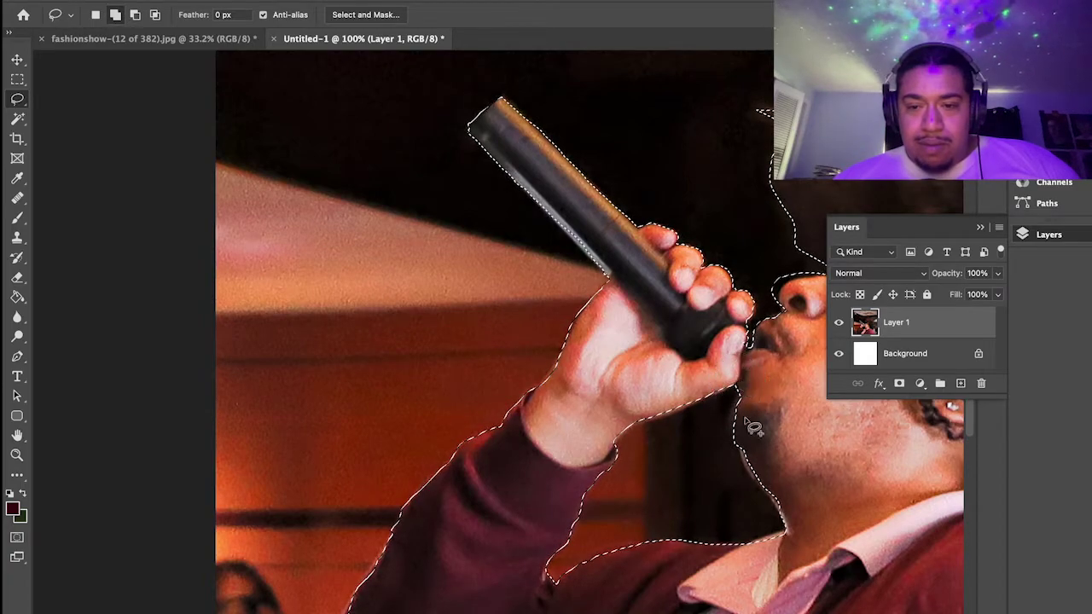
Extend the selection along the chin's front edge and smooth the outline below it.
key("alt")
key("shift")
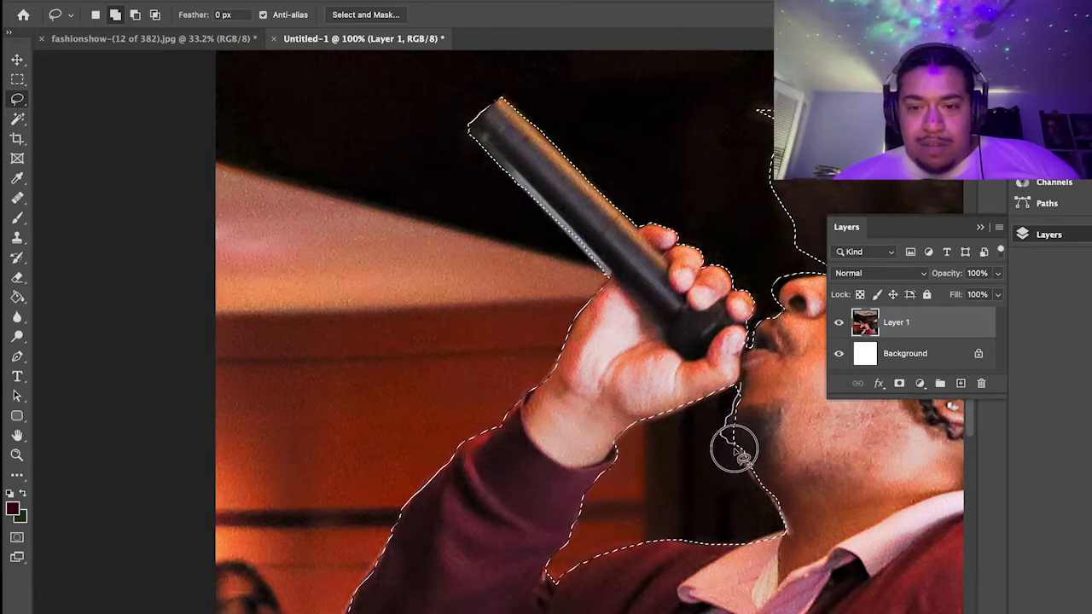
key("alt")
key("shift")
left_click_drag(742, 453, 739, 446)
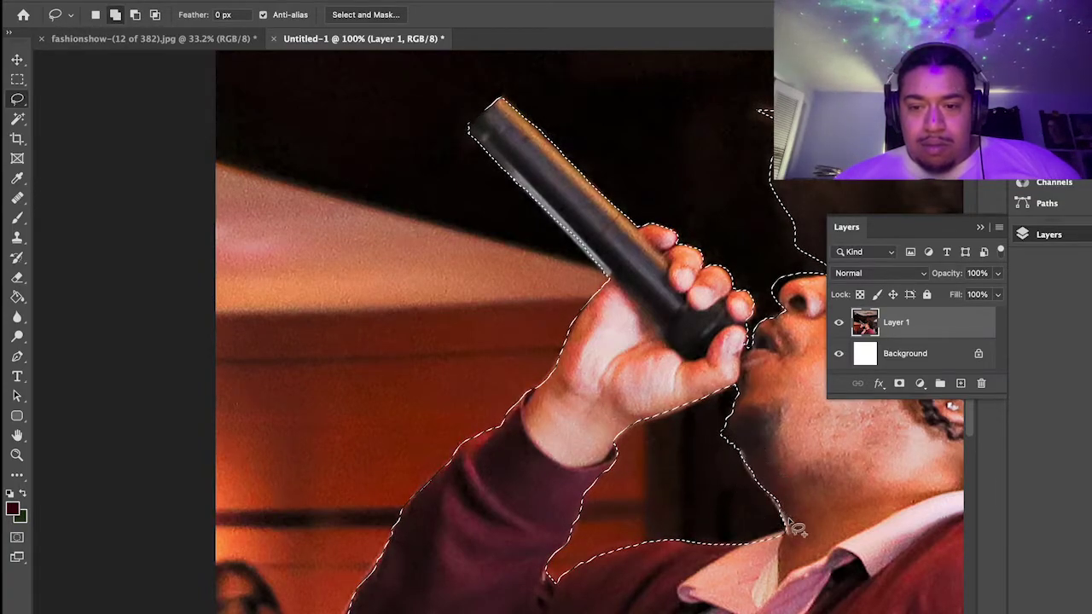
Trim the excess background from the selection around the tip and bridge of the nose.
key("alt")
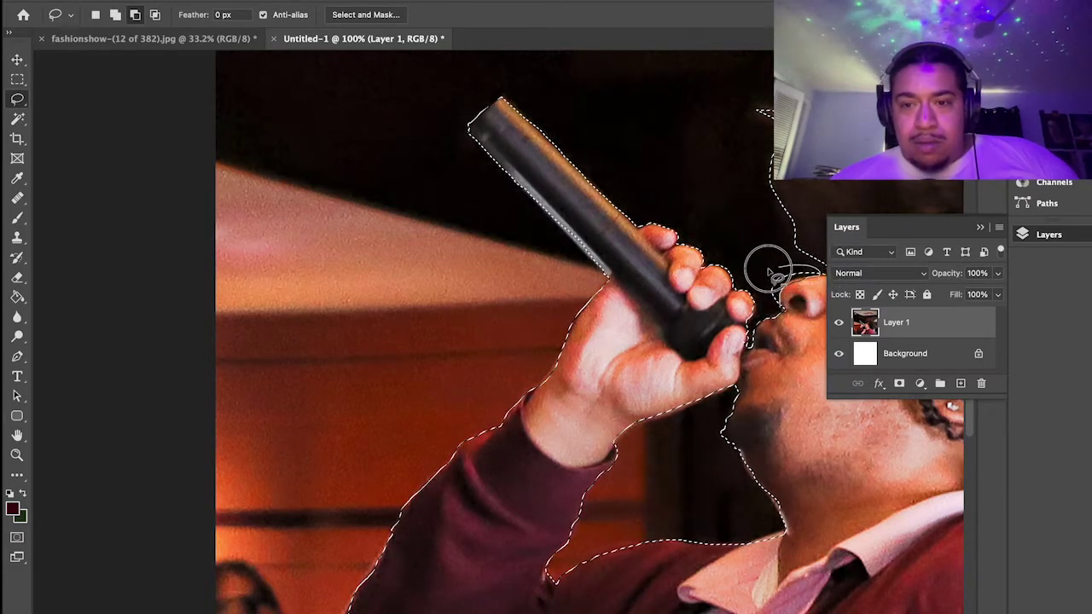
left_click_drag(793, 303, 686, 299)
left_click(839, 322)
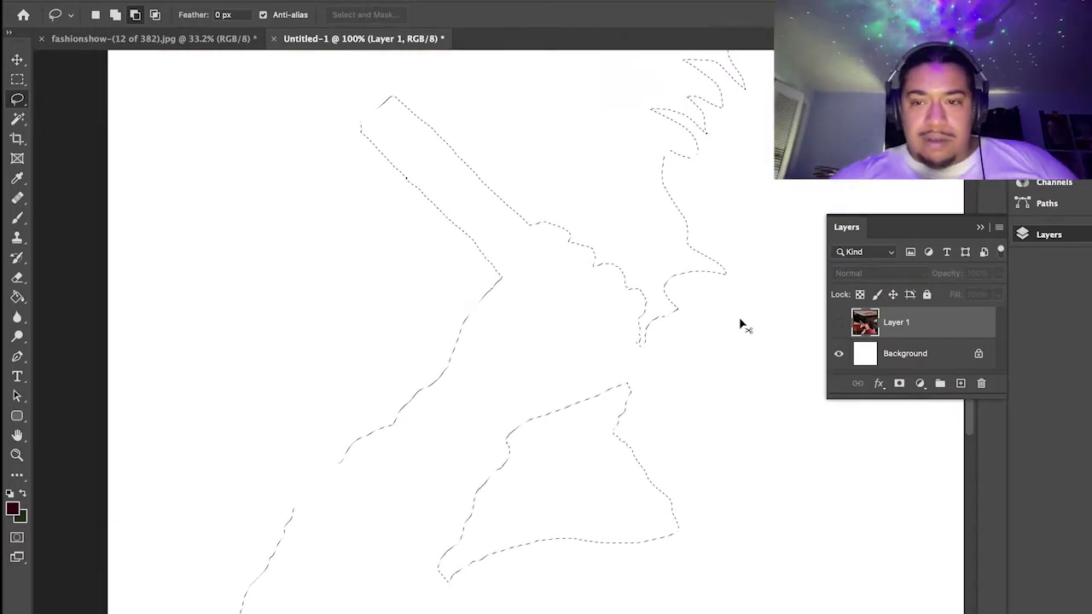
left_click(839, 323)
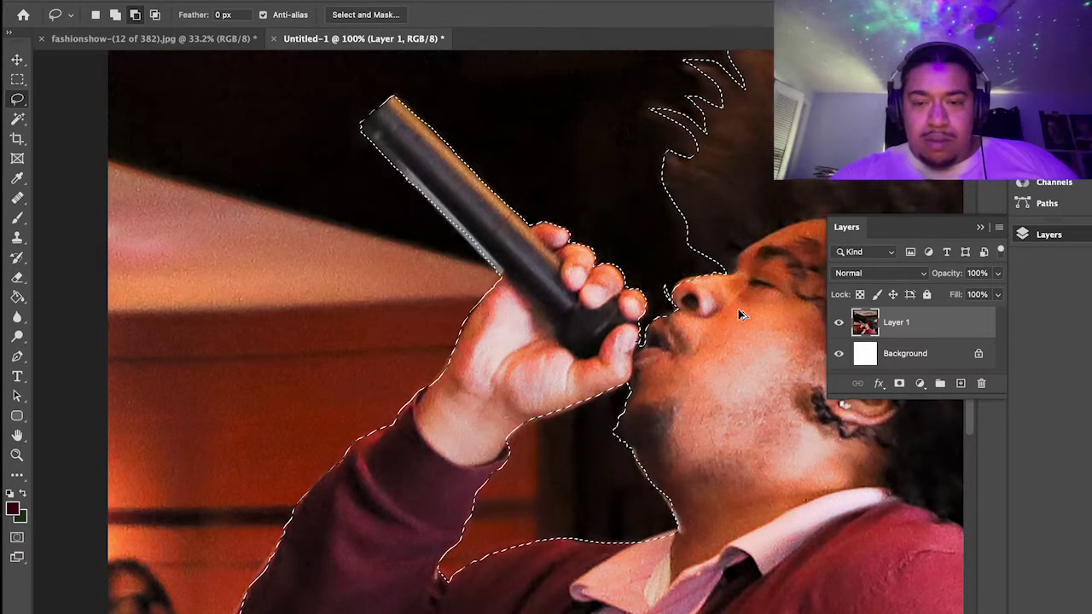
left_click_drag(673, 282, 678, 301)
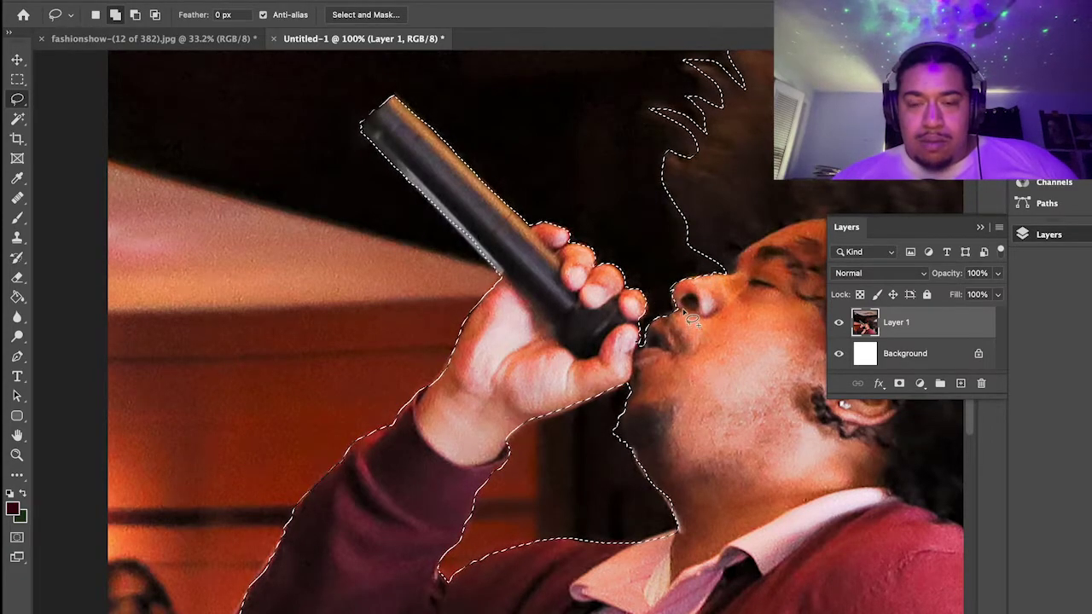
mouse_move(676, 289)
left_mouse_down()
mouse_move(602, 281)
mouse_move(614, 303)
left_mouse_up()
key("super+plus")
key("super+plus")
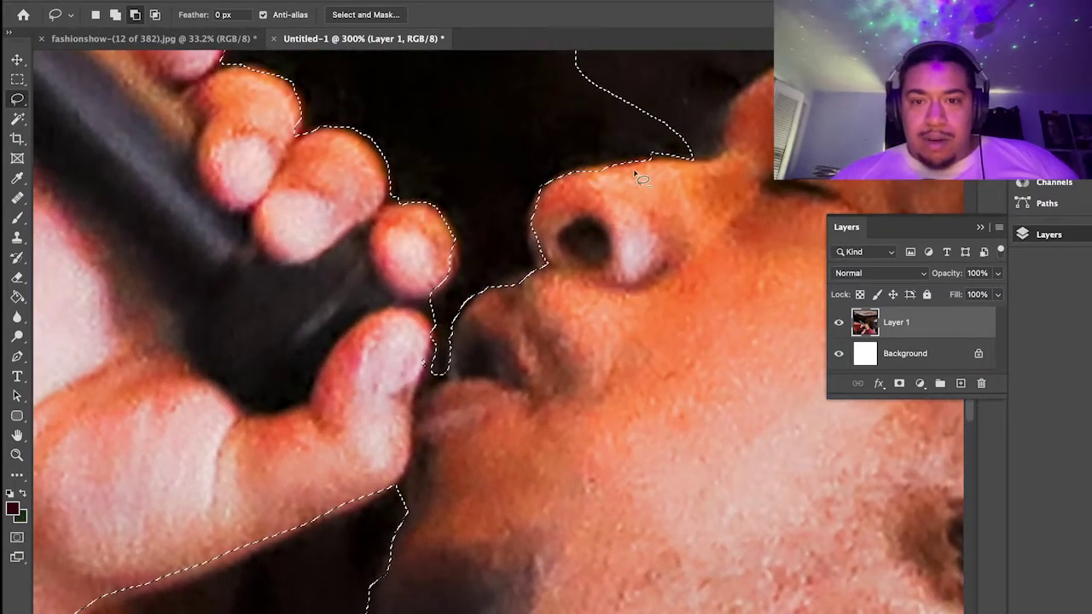
left_click_drag(654, 157, 665, 152)
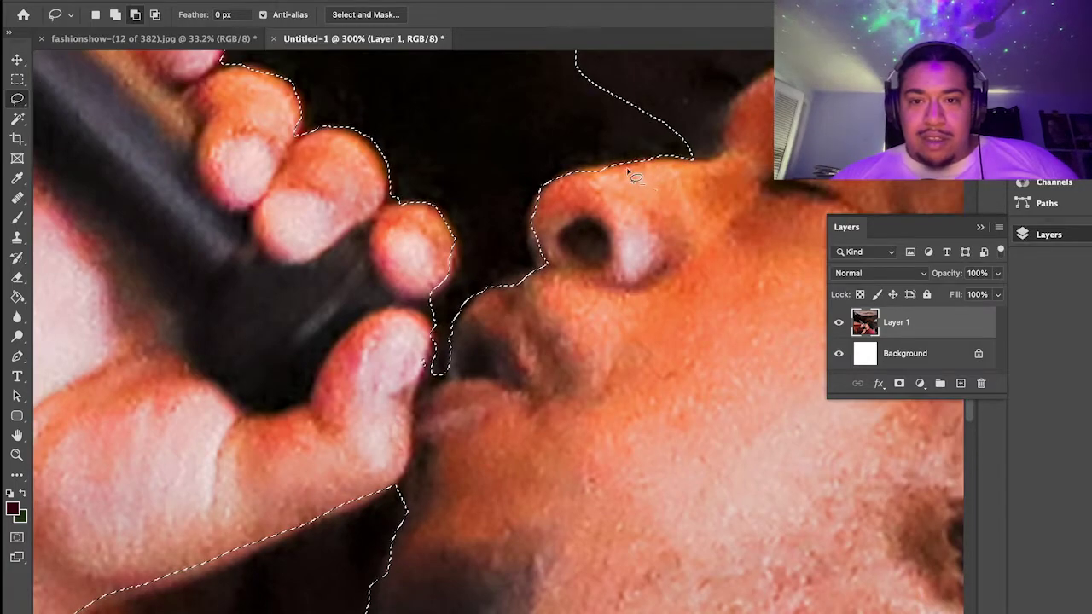
left_click_drag(702, 115, 619, 281)
left_click_drag(638, 220, 779, 326)
mouse_move(595, 172)
left_mouse_down()
mouse_move(592, 196)
mouse_move(564, 190)
mouse_move(613, 253)
mouse_move(603, 308)
mouse_move(674, 361)
mouse_move(671, 425)
mouse_move(652, 426)
left_mouse_up()
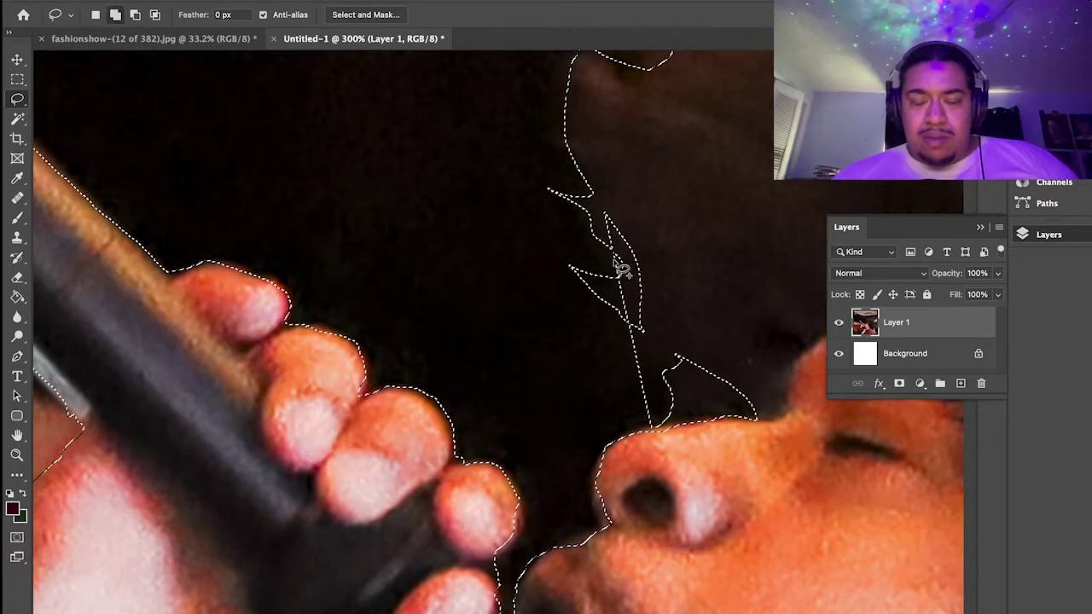
left_click_drag(658, 275, 641, 260)
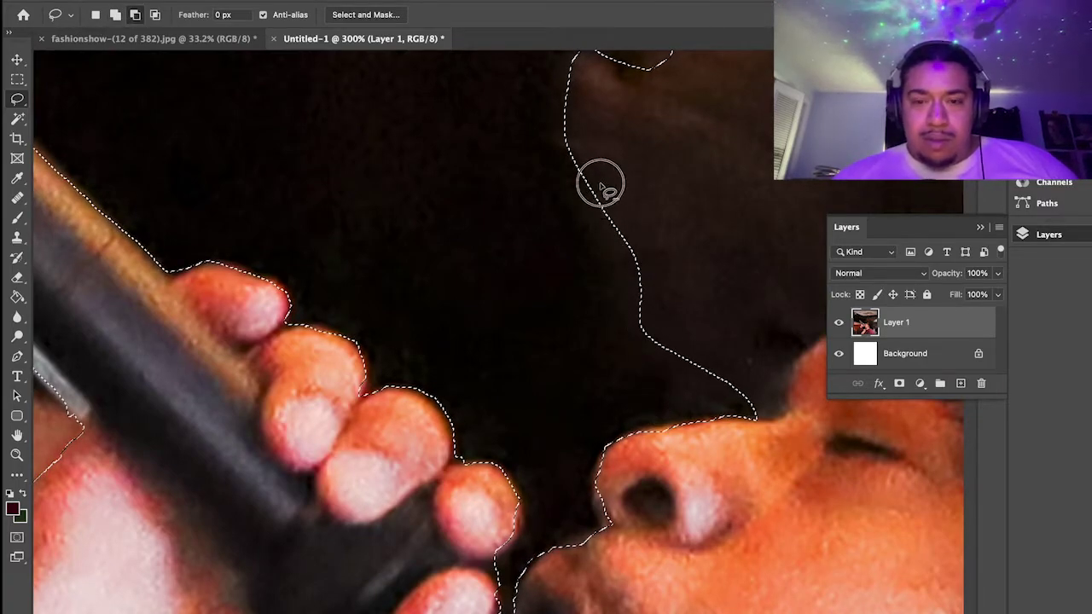
Add pointed, freehand hair-like strands to the selection edge in the dark area above the nose, ending at the nose.
mouse_move(603, 179)
left_mouse_down()
mouse_move(581, 212)
mouse_move(542, 198)
left_mouse_up()
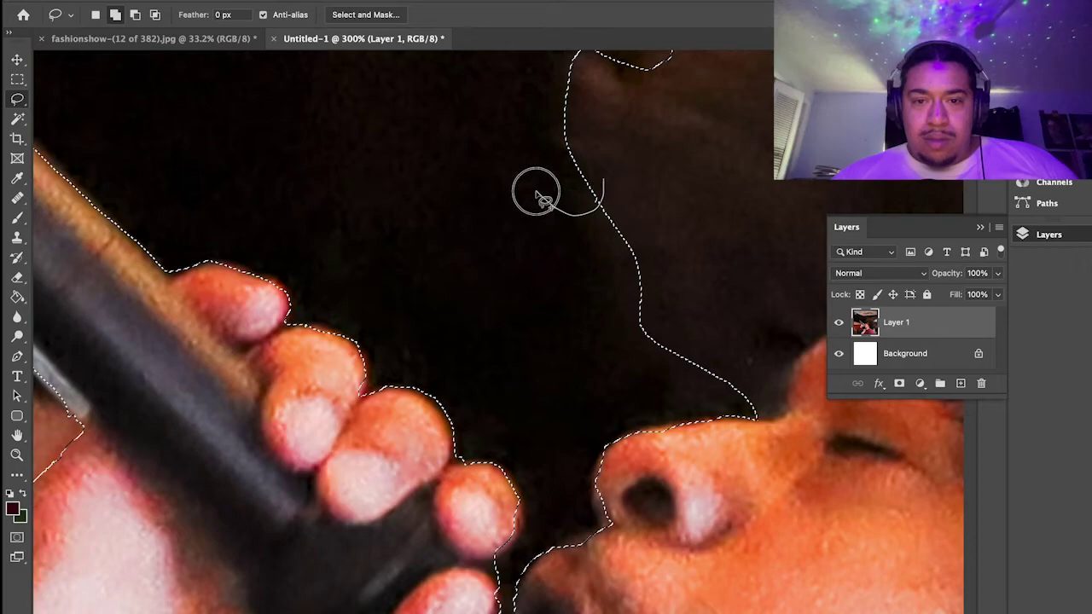
mouse_move(589, 242)
left_mouse_down()
mouse_move(611, 260)
mouse_move(622, 299)
mouse_move(620, 316)
mouse_move(566, 309)
mouse_move(589, 340)
left_mouse_up()
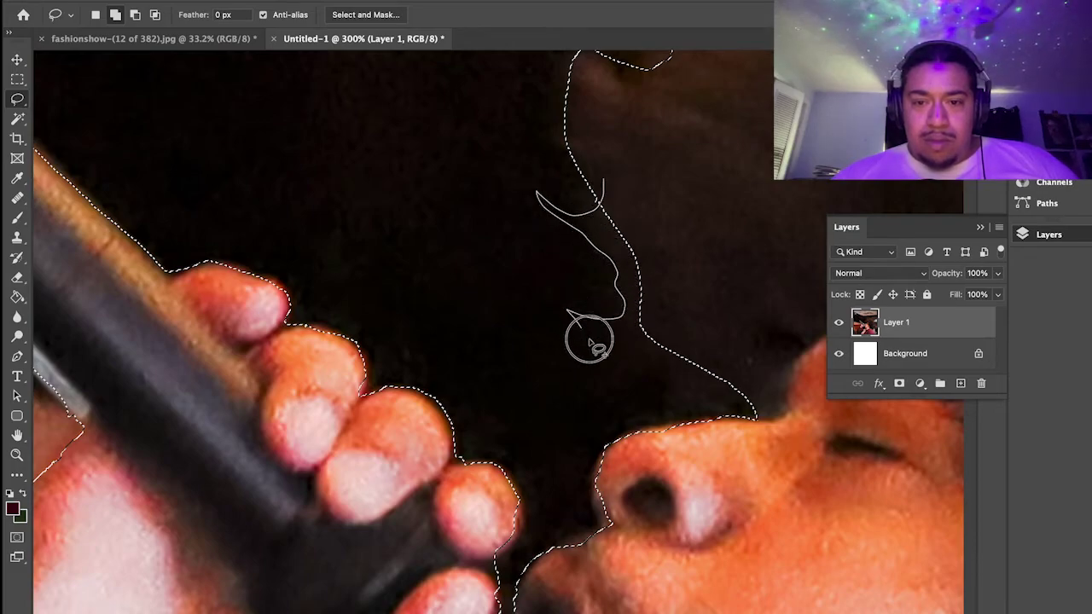
mouse_move(666, 448)
left_mouse_down()
mouse_move(758, 358)
mouse_move(697, 310)
left_mouse_up()
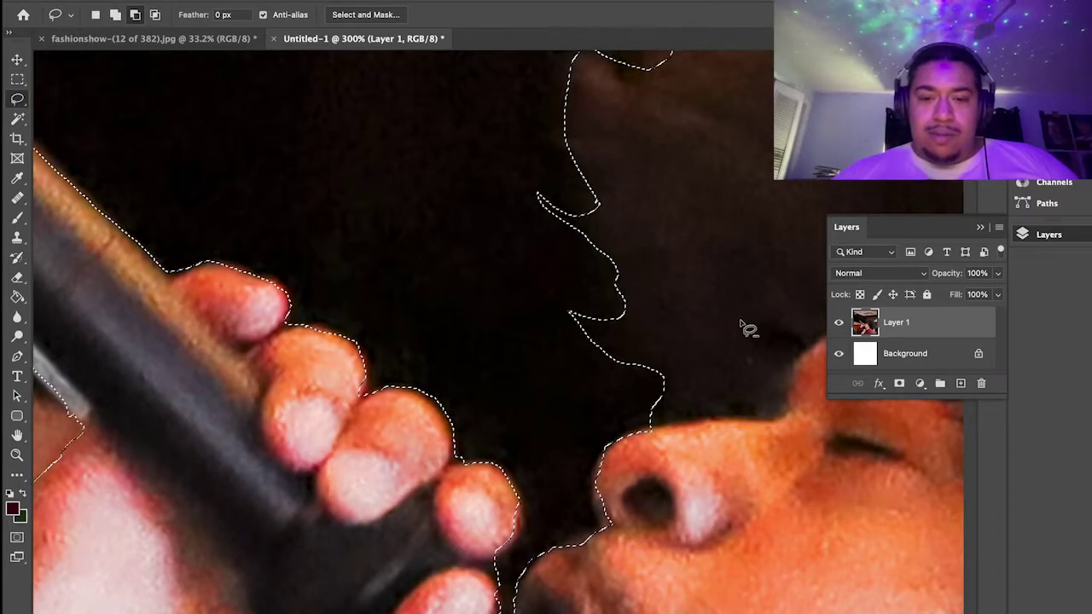
Clean up where the new strands meet the nose and add the missing strip around the nose tip.
left_click(650, 427, "alt")
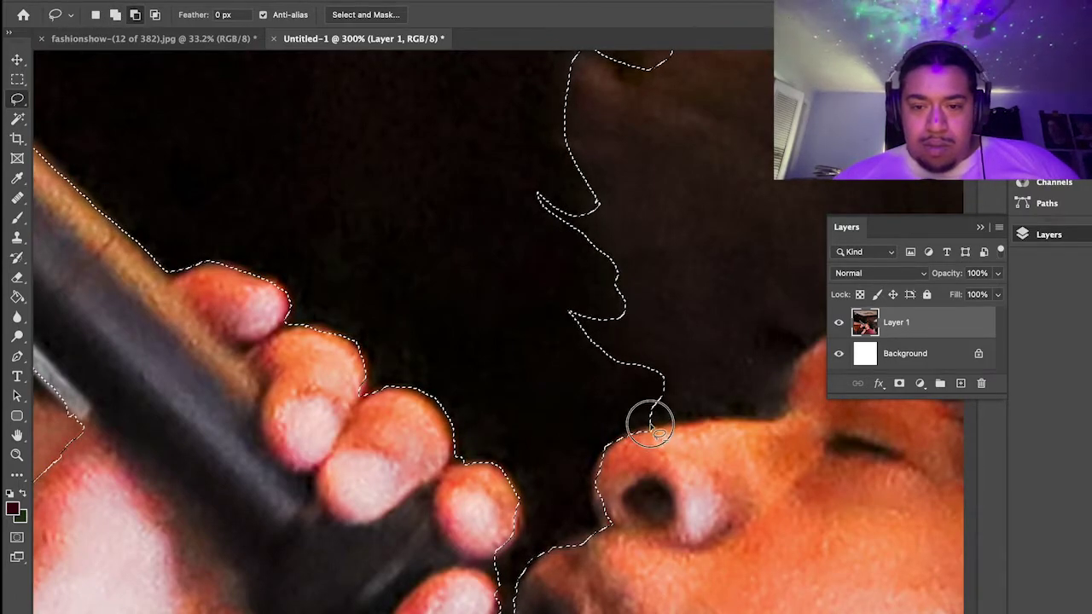
left_click(648, 429, "shift")
mouse_move(632, 432)
left_mouse_down()
mouse_move(600, 443)
mouse_move(592, 466)
mouse_move(603, 554)
left_mouse_up()
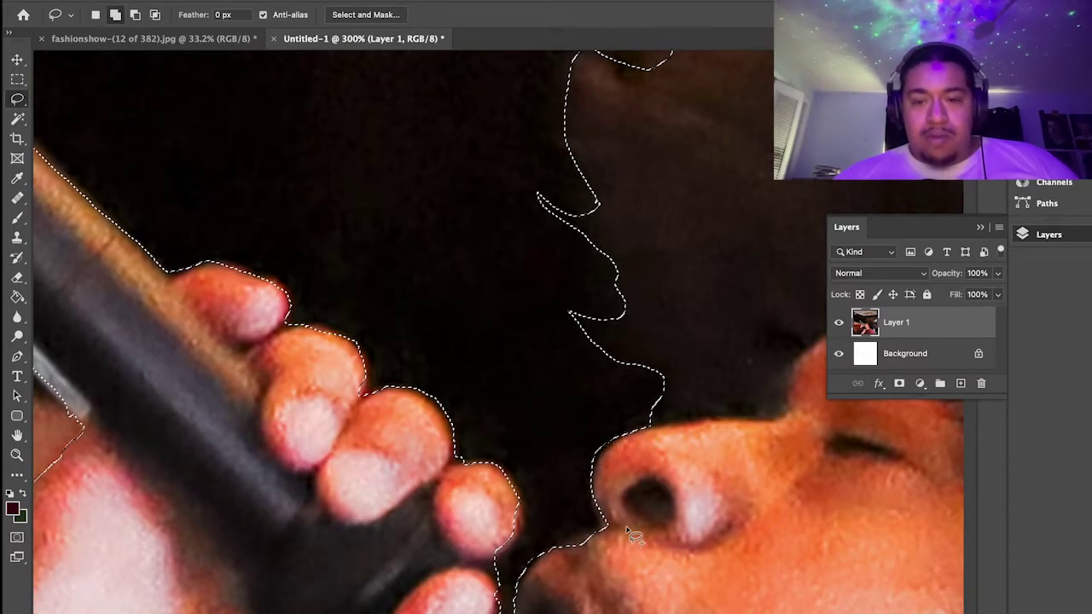
Trim the thin strip of background from the selection along the tip of the nose.
left_click_drag(636, 423, 611, 442)
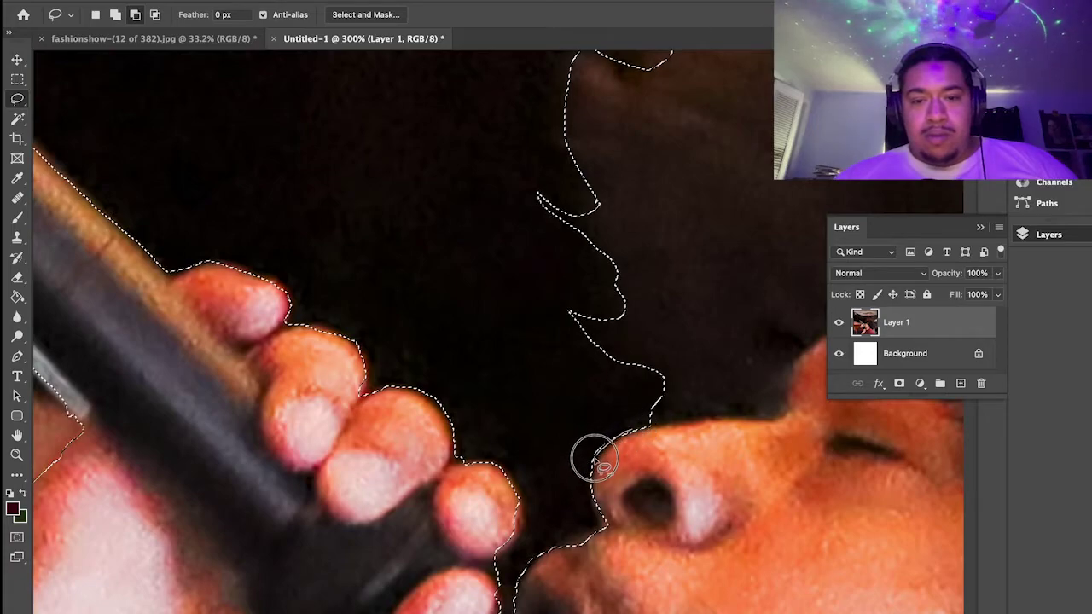
key("super+0")
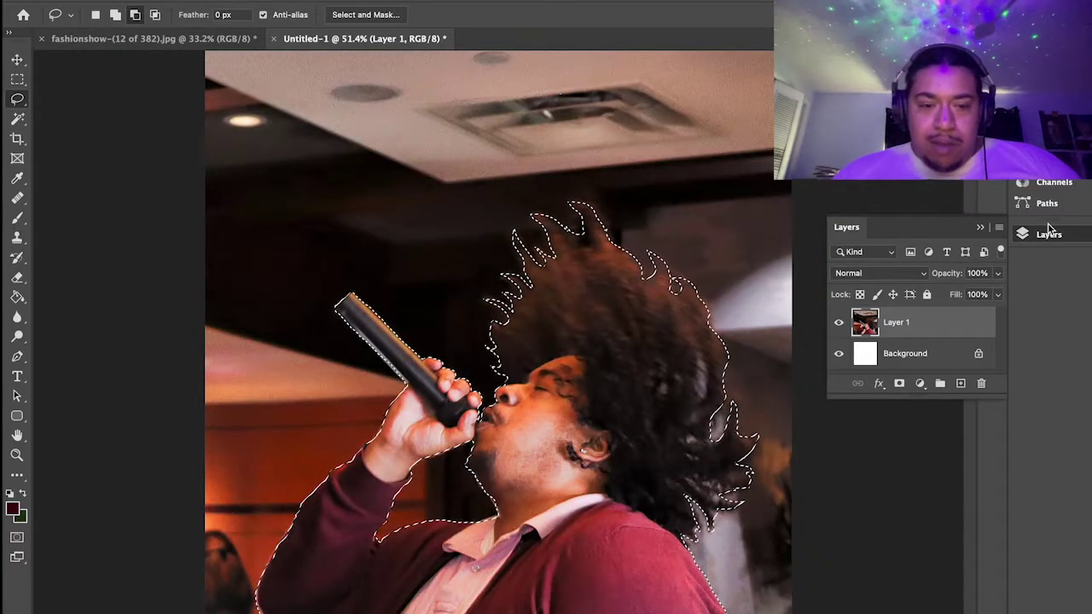
Try to smooth the selection outline around the singer with the Smooth command.
left_click(321, 2)
key("Escape")
left_click(320, 2)
left_click(361, 23)
left_click(320, 1)
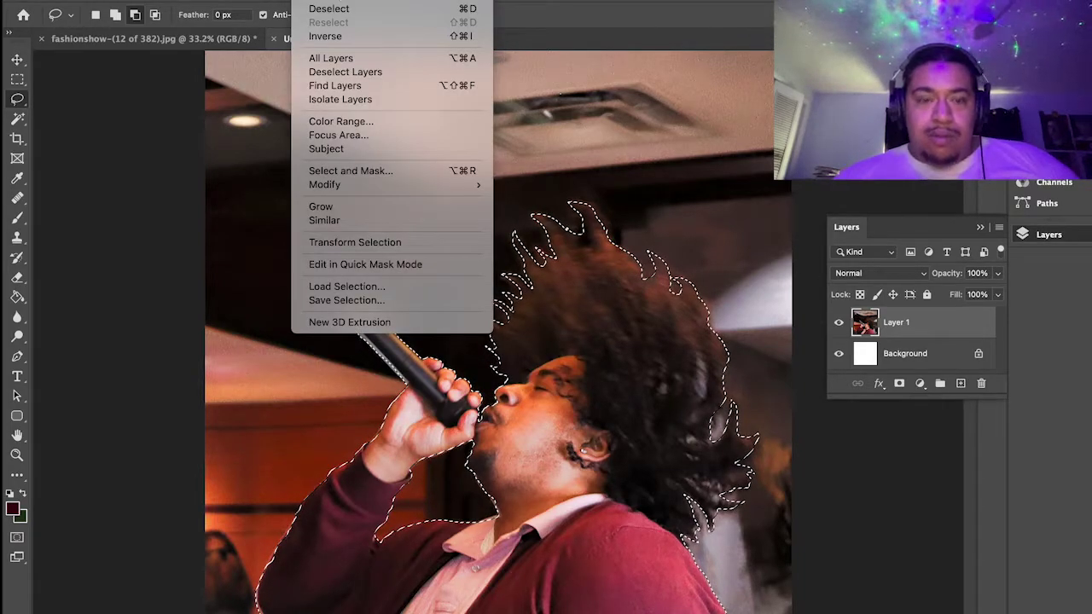
mouse_move(365, 186)
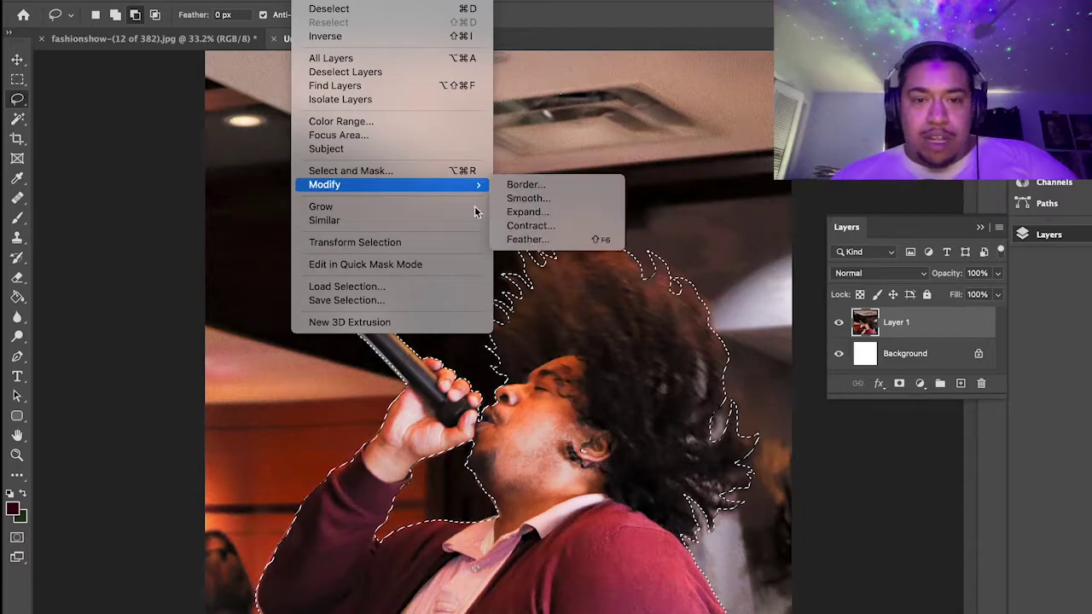
left_click(518, 201)
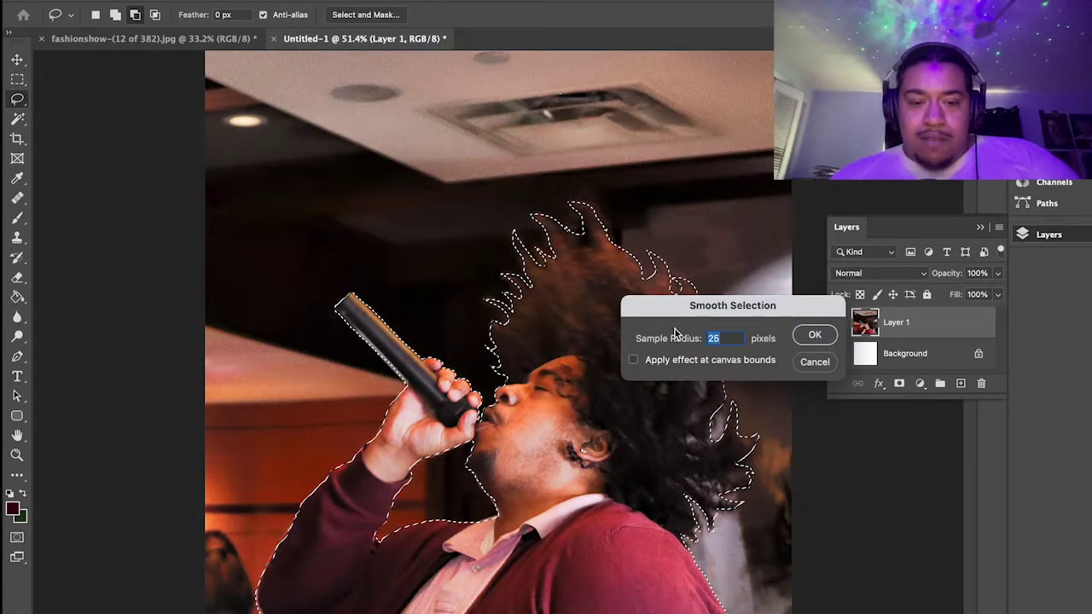
key("Return")
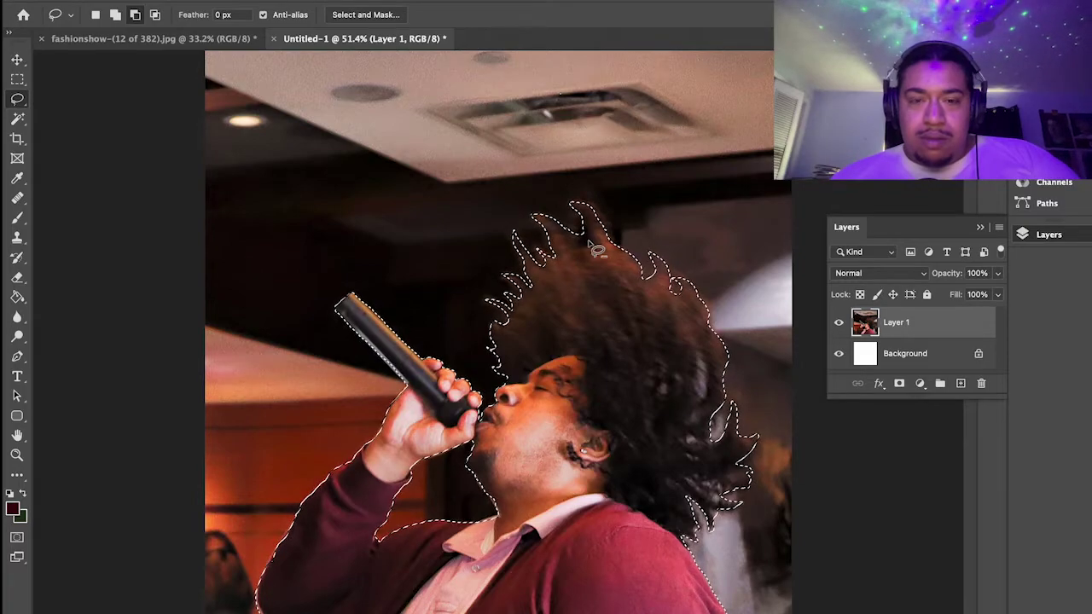
Invert the selection and delete the photo background around the singer on Layer 1.
left_click(182, 1)
mouse_move(150, 2)
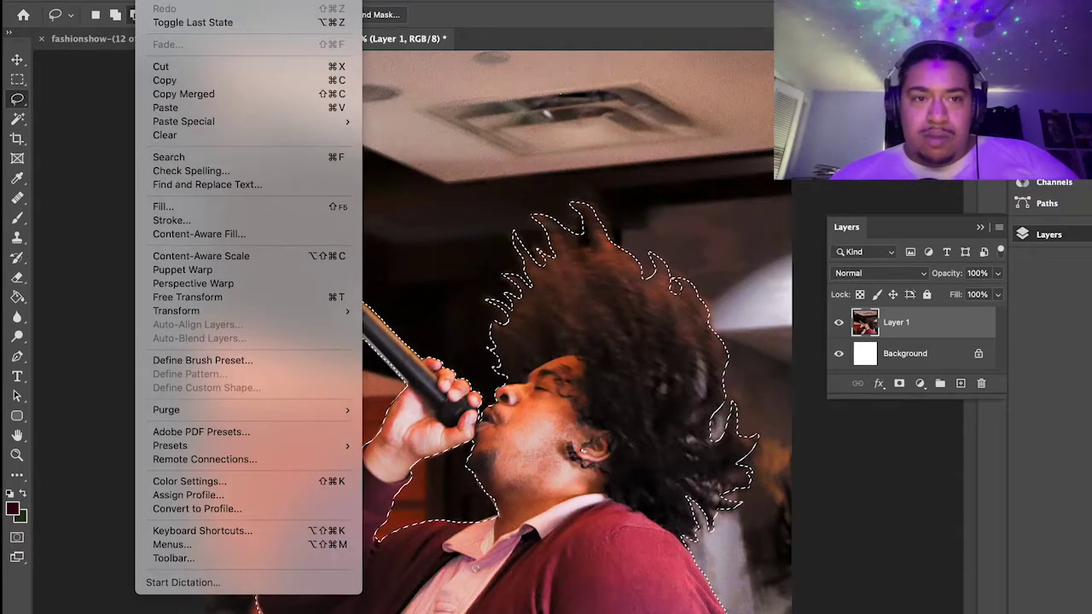
key("Escape")
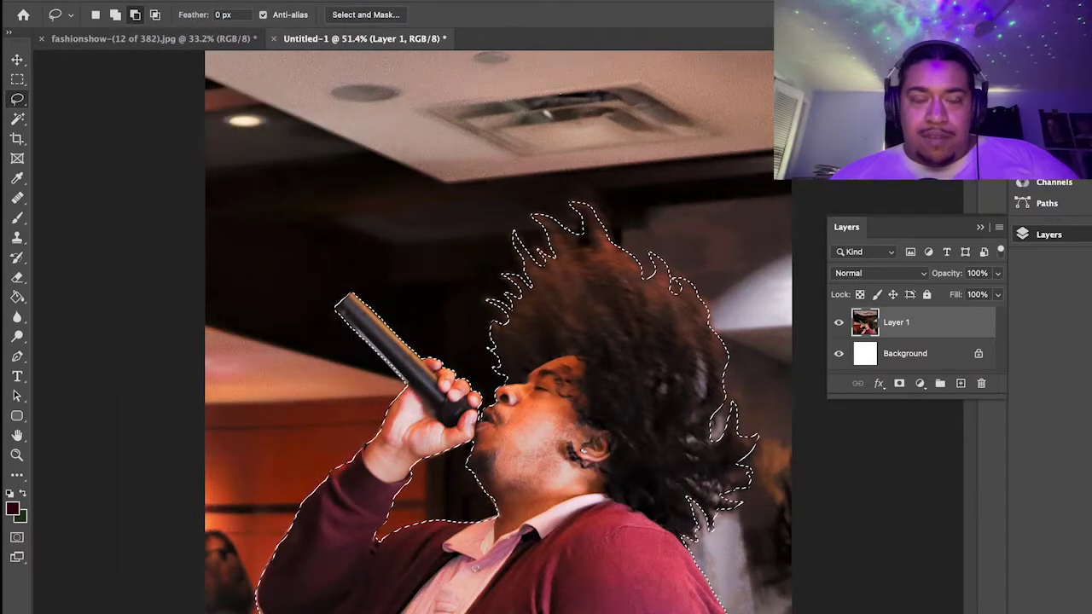
left_click(314, 2)
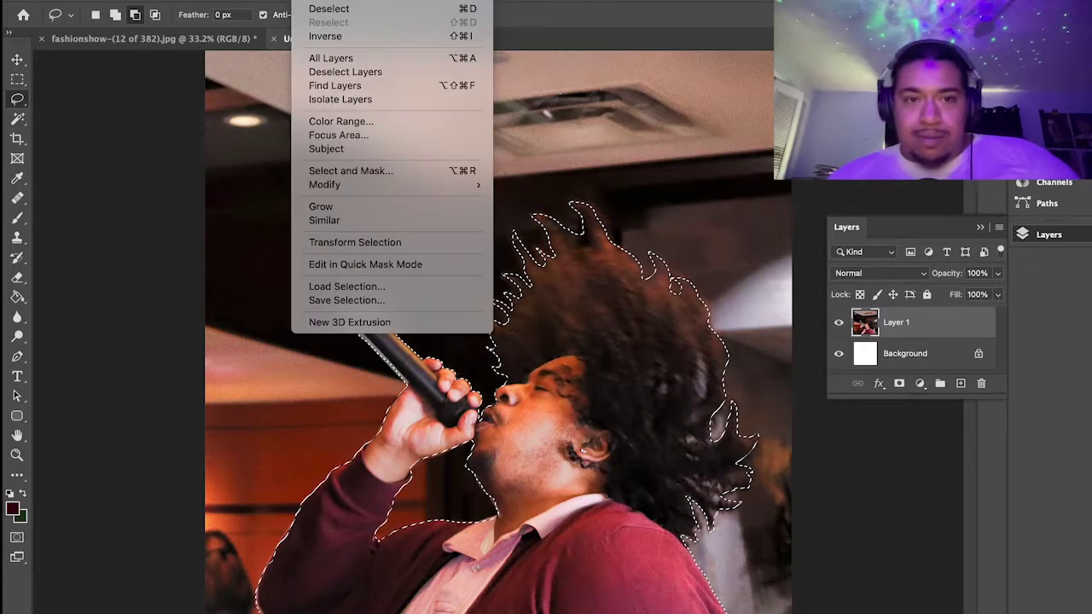
left_click(343, 35)
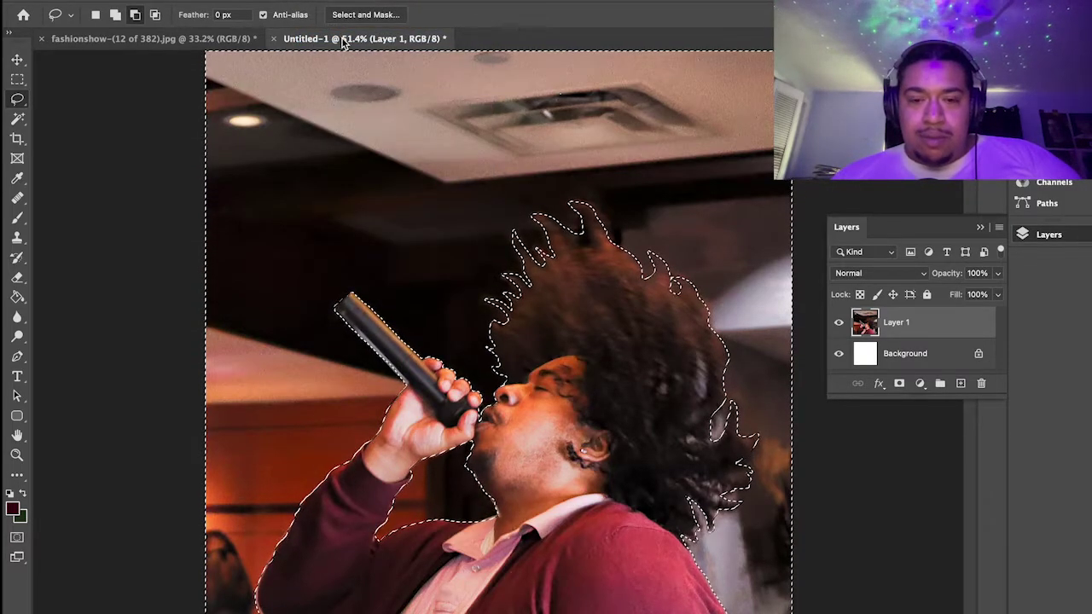
key("Delete")
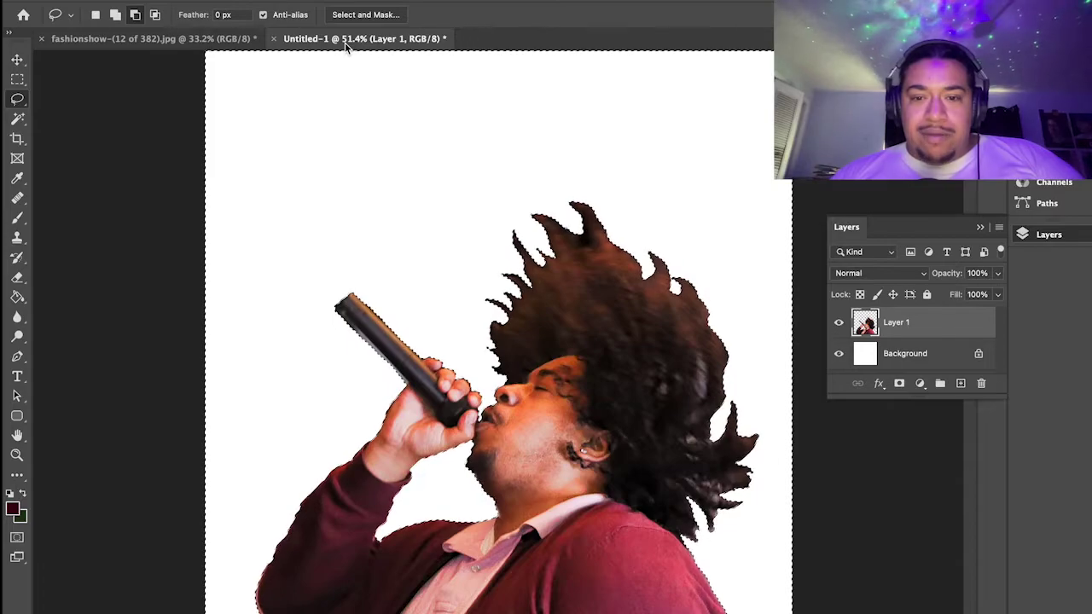
Try a Hue/Saturation hue shift of -124 on the selected empty area around the singer.
key("super+u")
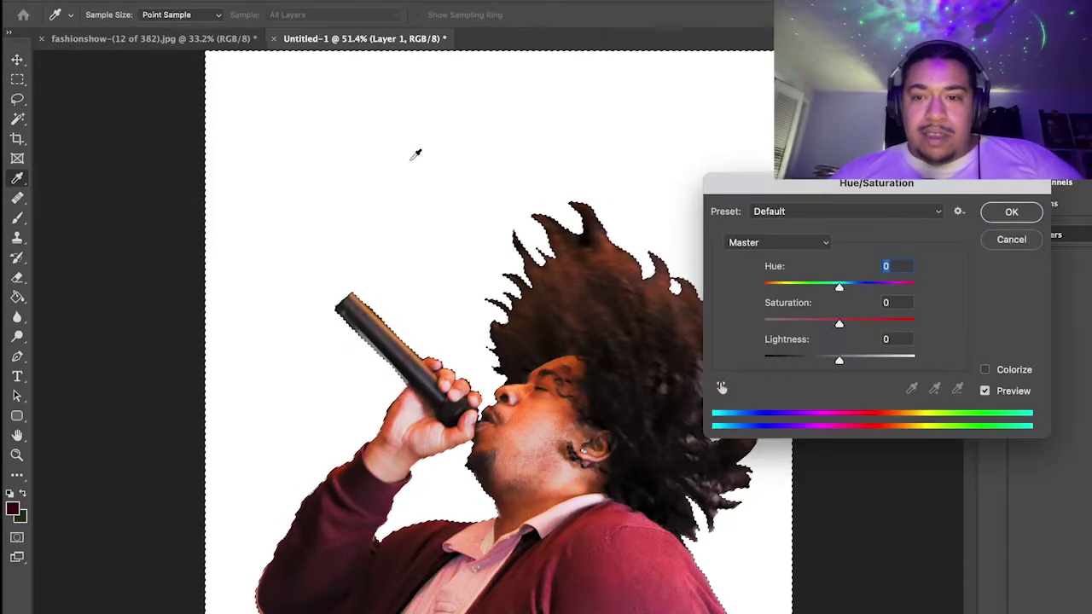
left_click_drag(839, 287, 781, 288)
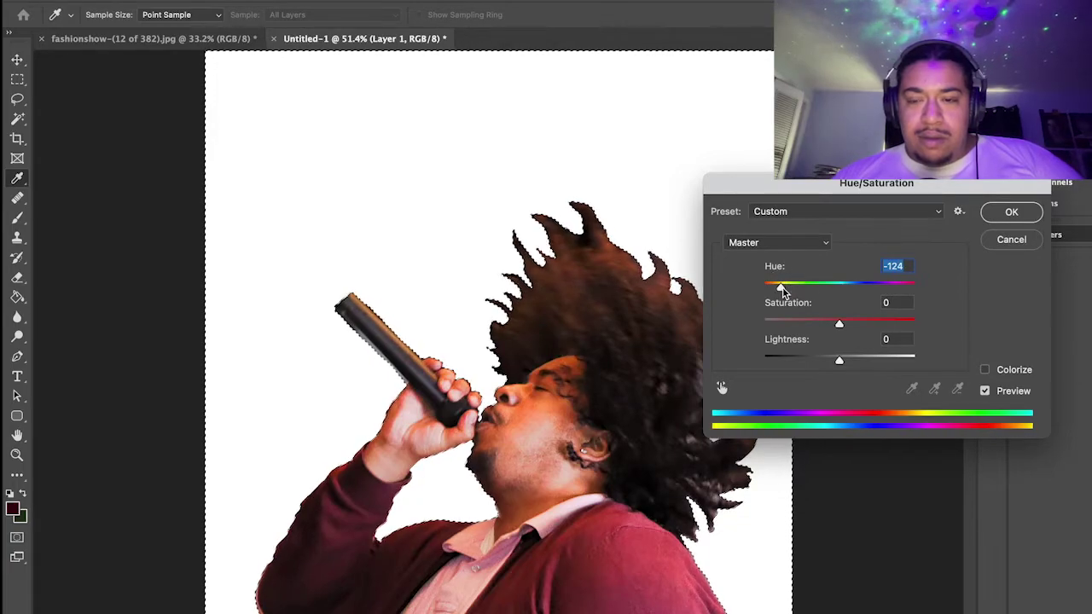
key("Return")
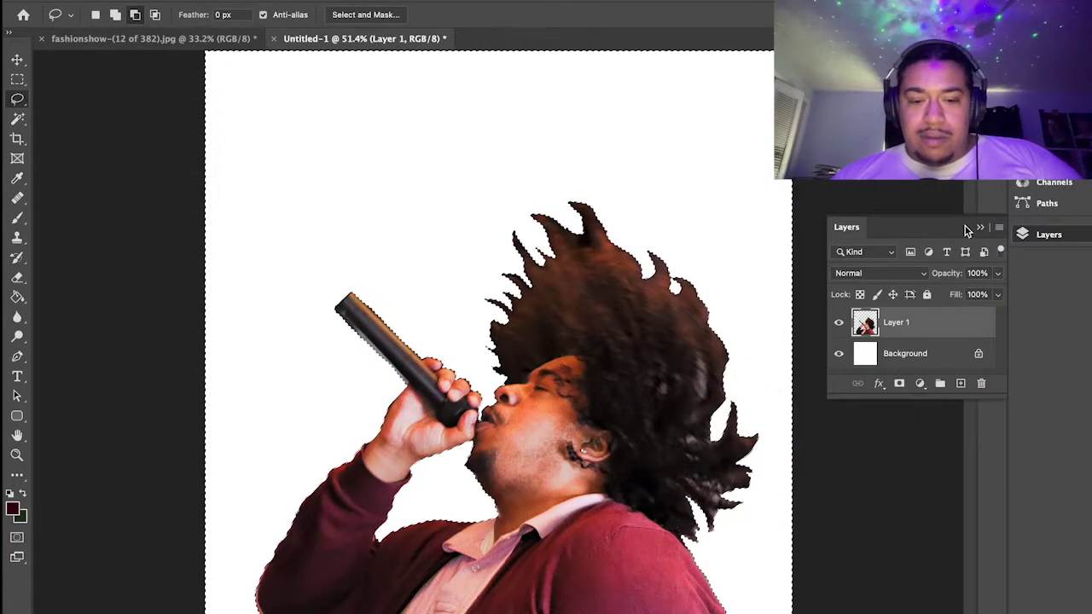
Invert the selection so that it covers the singer instead of the empty background.
left_click(324, 0)
left_click(326, 36)
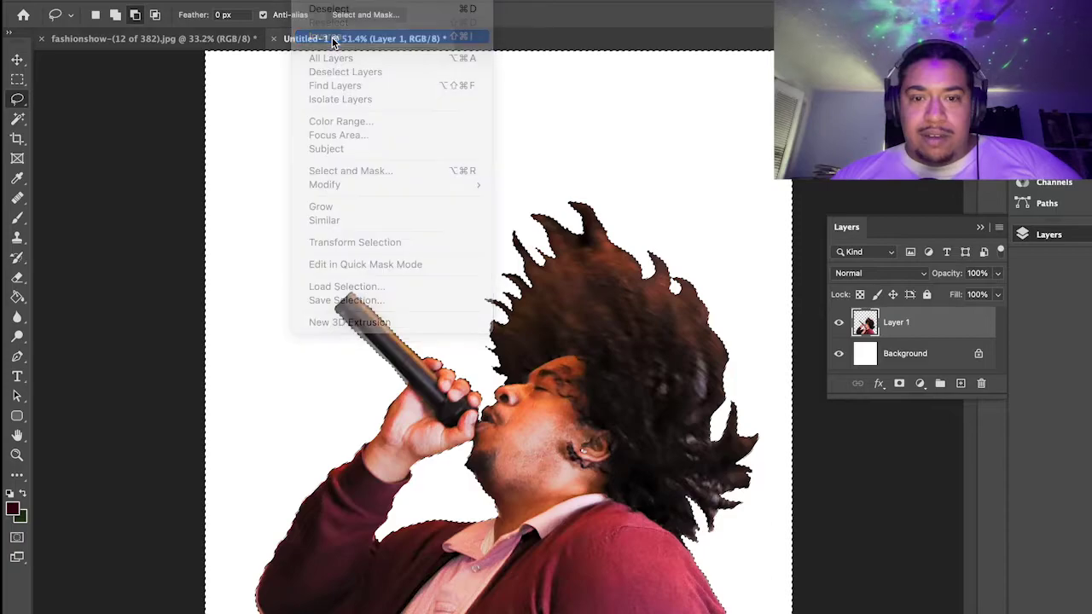
key("super+u")
mouse_move(815, 290)
left_mouse_down()
mouse_move(751, 288)
mouse_move(911, 285)
mouse_move(808, 282)
left_mouse_up()
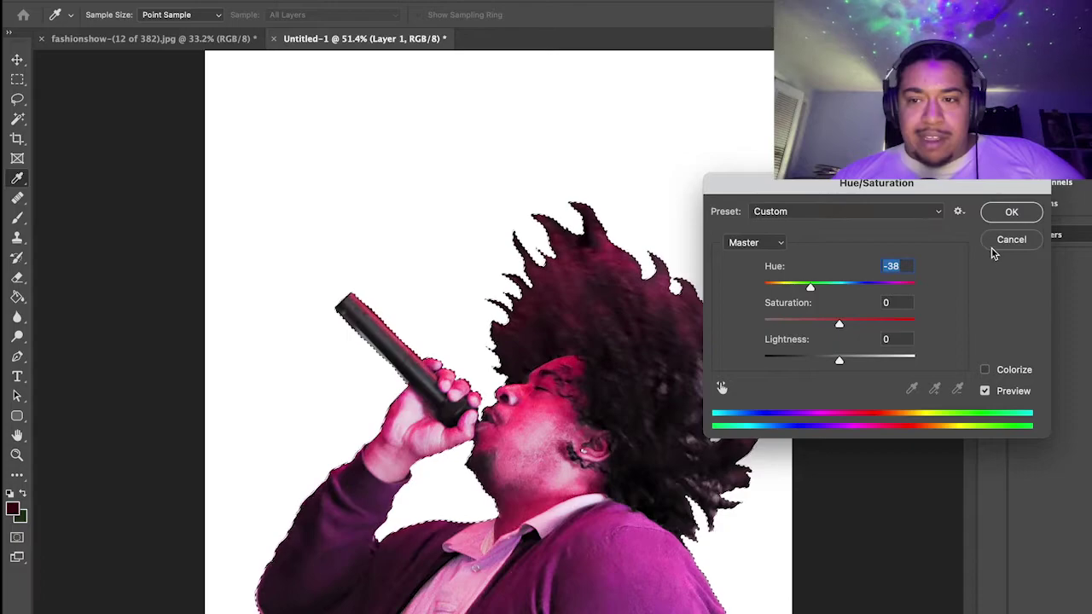
left_click(997, 244)
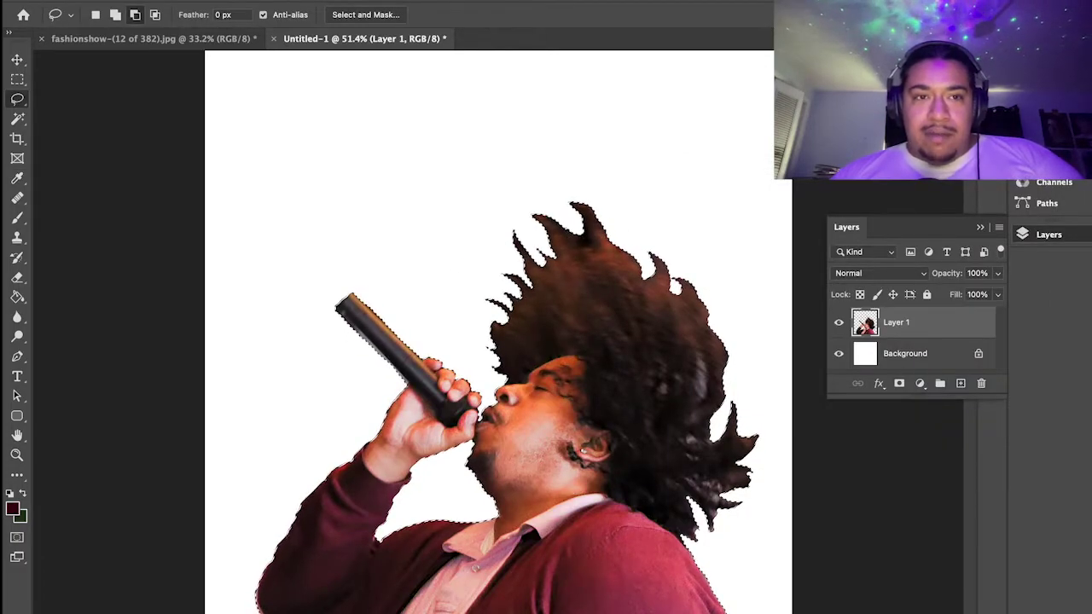
Lower the contrast of the selected singer with a Brightness/Contrast adjustment.
left_click(183, 0)
mouse_move(217, 17)
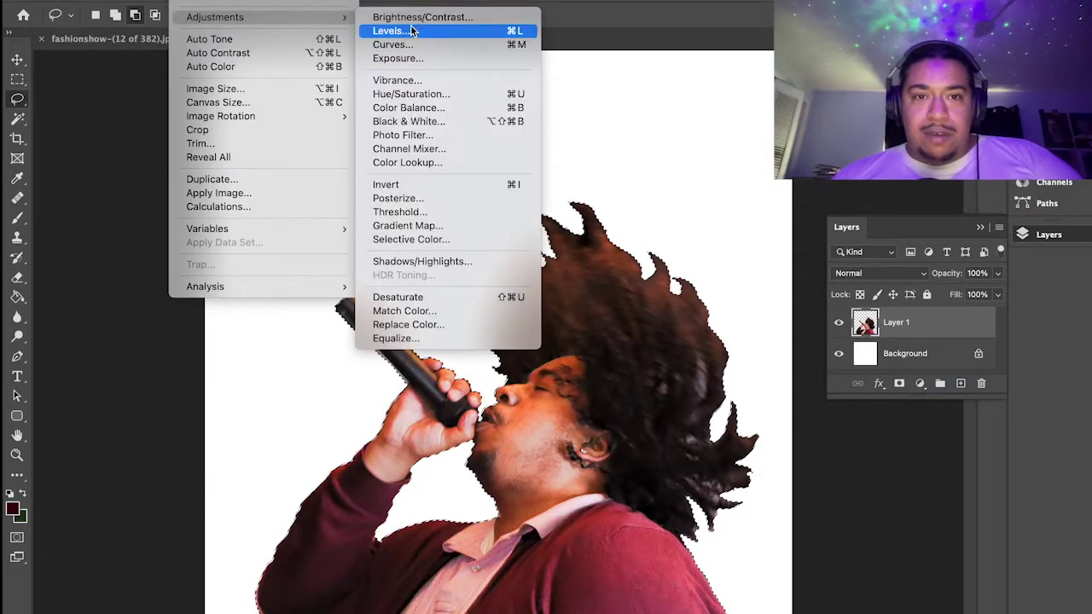
left_click(418, 17)
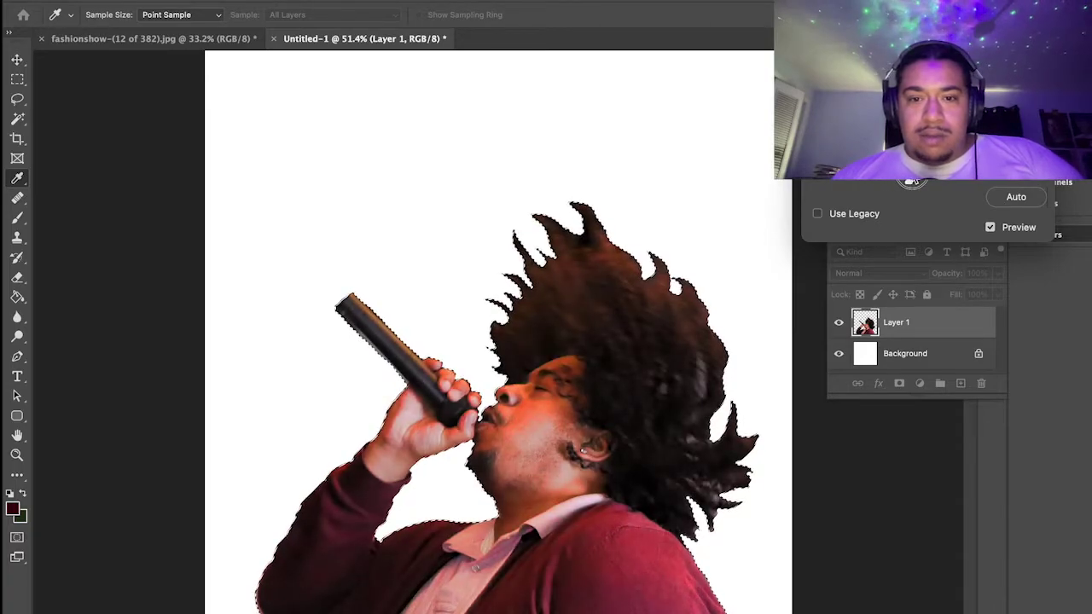
left_click_drag(922, 183, 846, 183)
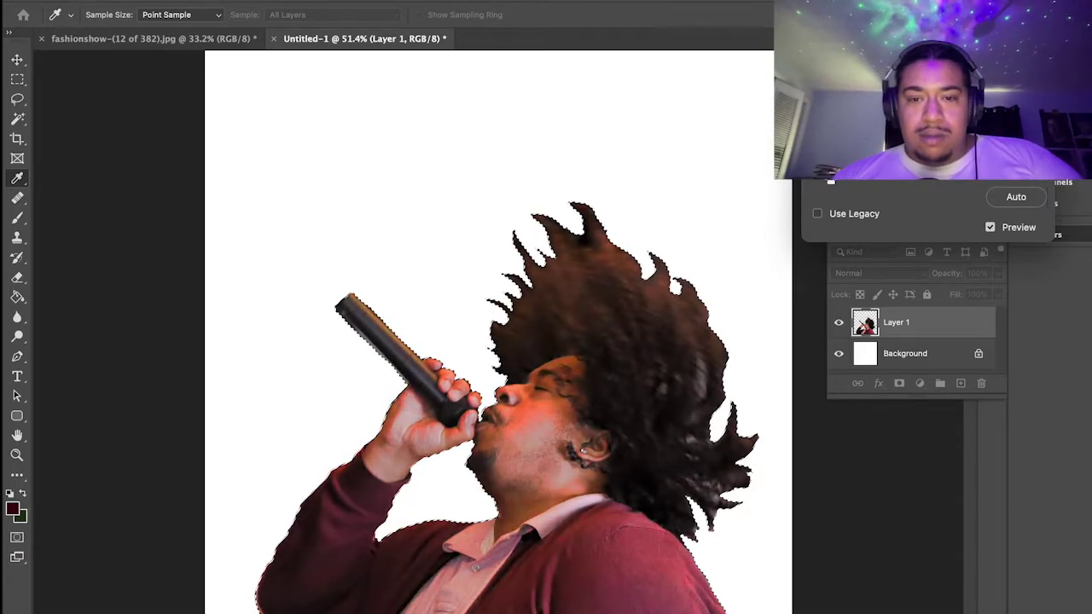
key("Return")
Apply a Levels adjustment to the singer with the white input level at 208 and the black input level raised slightly.
left_click(192, 0)
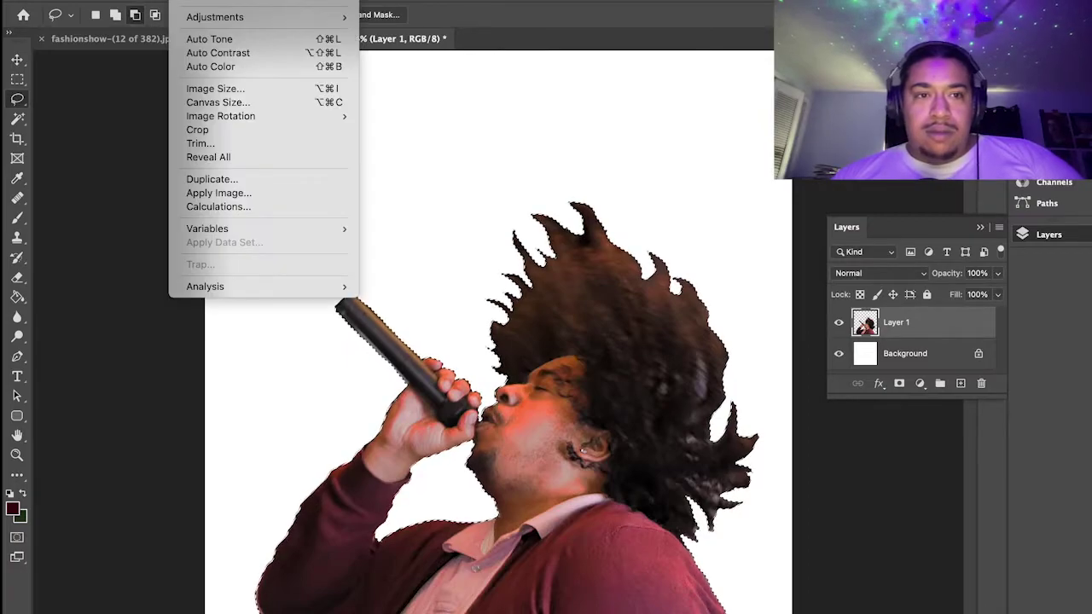
mouse_move(221, 24)
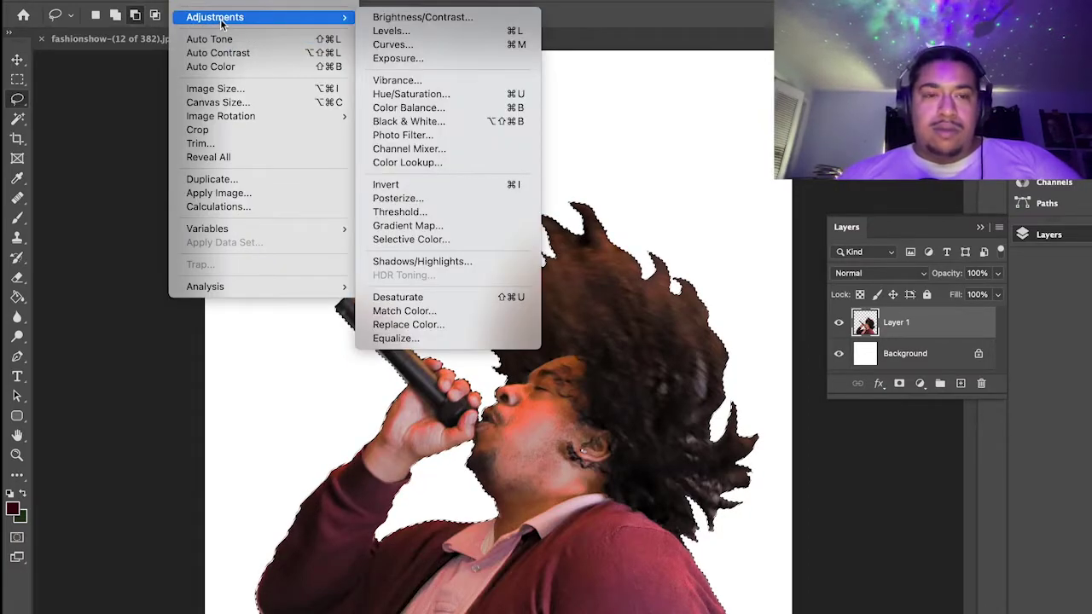
left_click(391, 31)
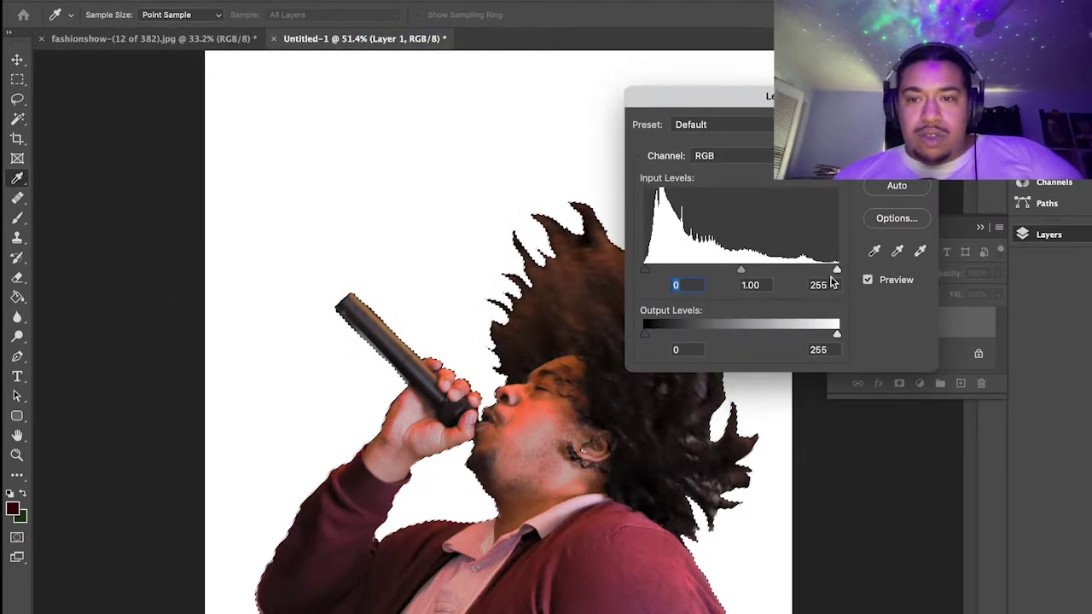
left_click_drag(834, 270, 802, 269)
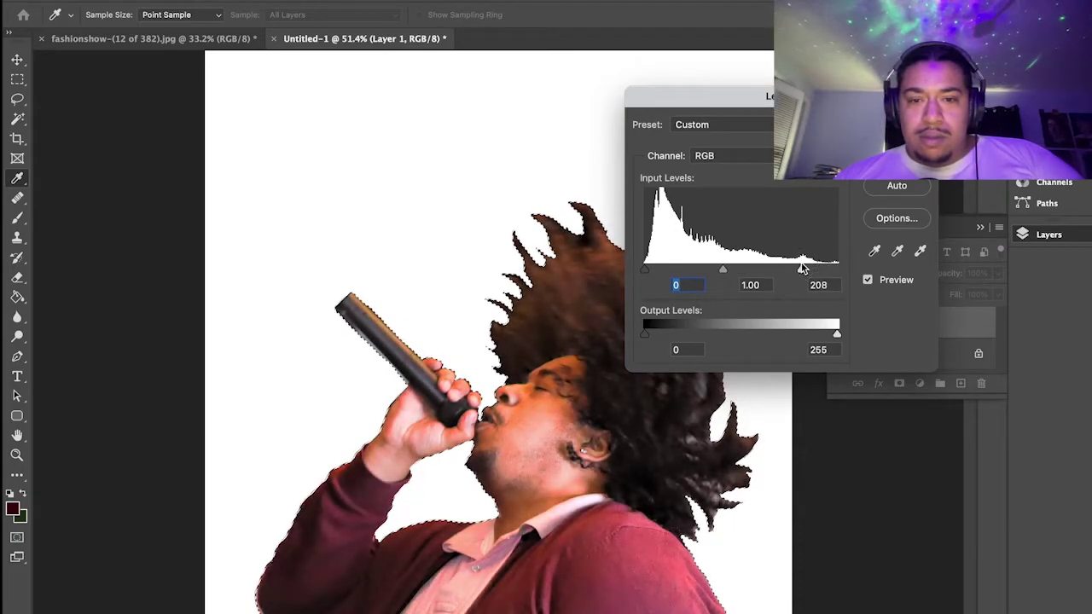
left_click_drag(648, 270, 651, 270)
key("Return")
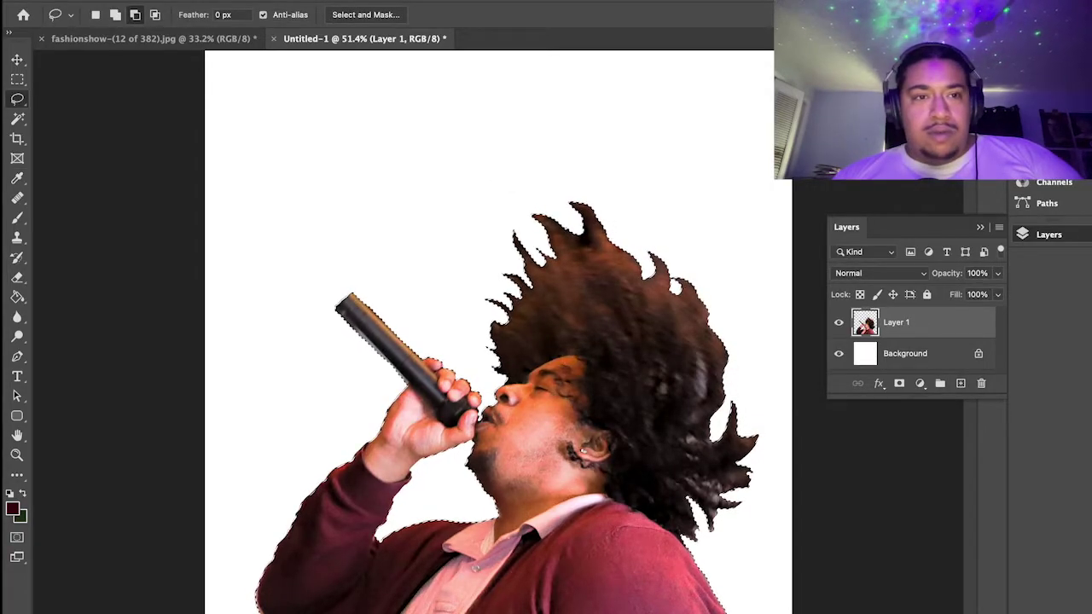
left_click(186, 1)
mouse_move(234, 19)
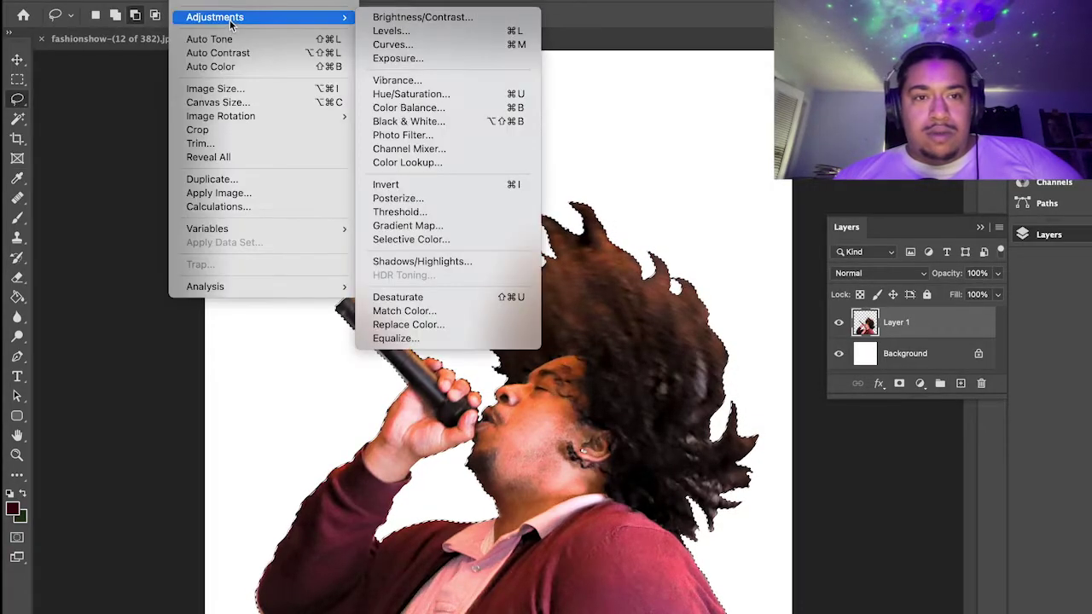
left_click(409, 80)
left_click_drag(843, 208, 858, 211)
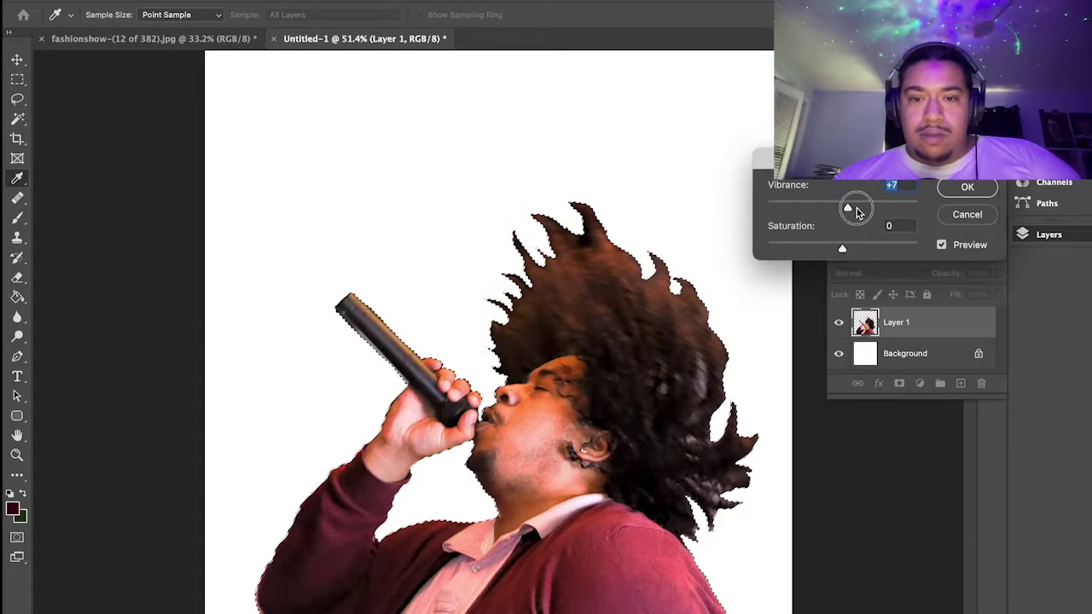
left_click(860, 248)
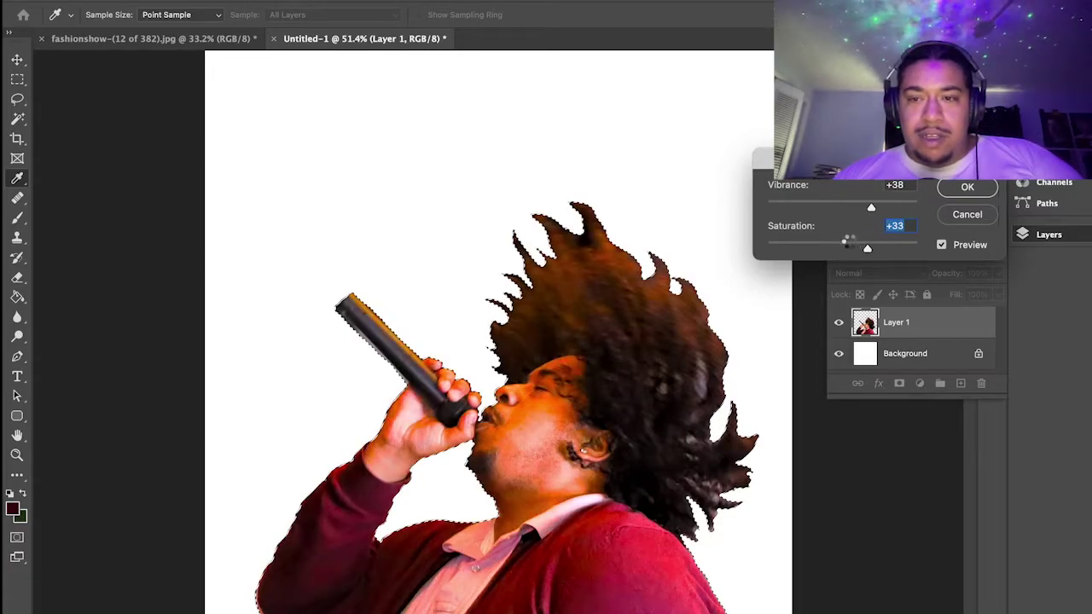
key("Escape")
key("l")
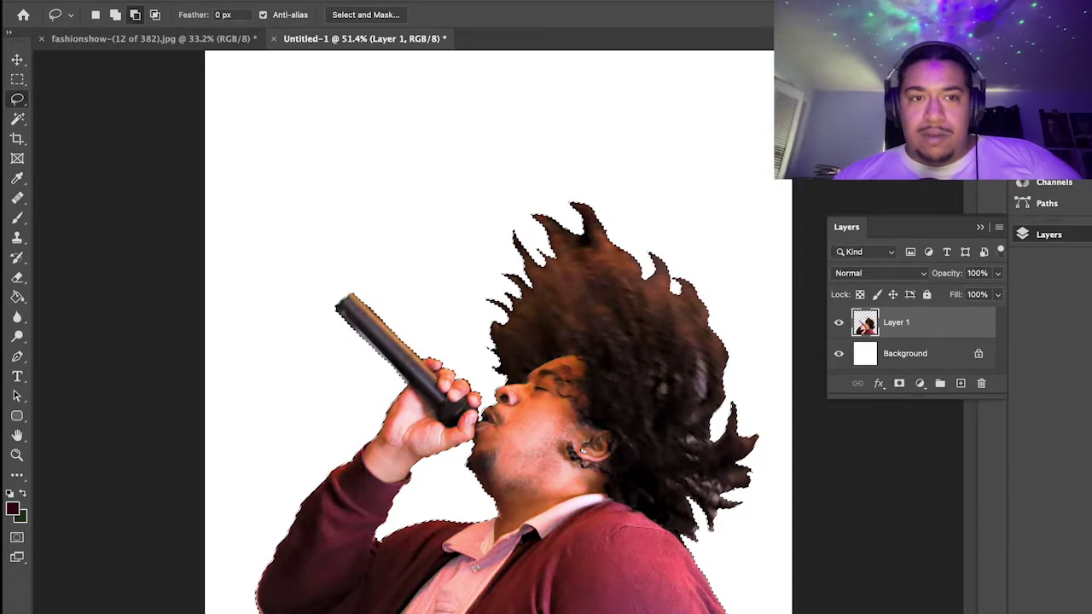
left_click(192, 1)
mouse_move(246, 17)
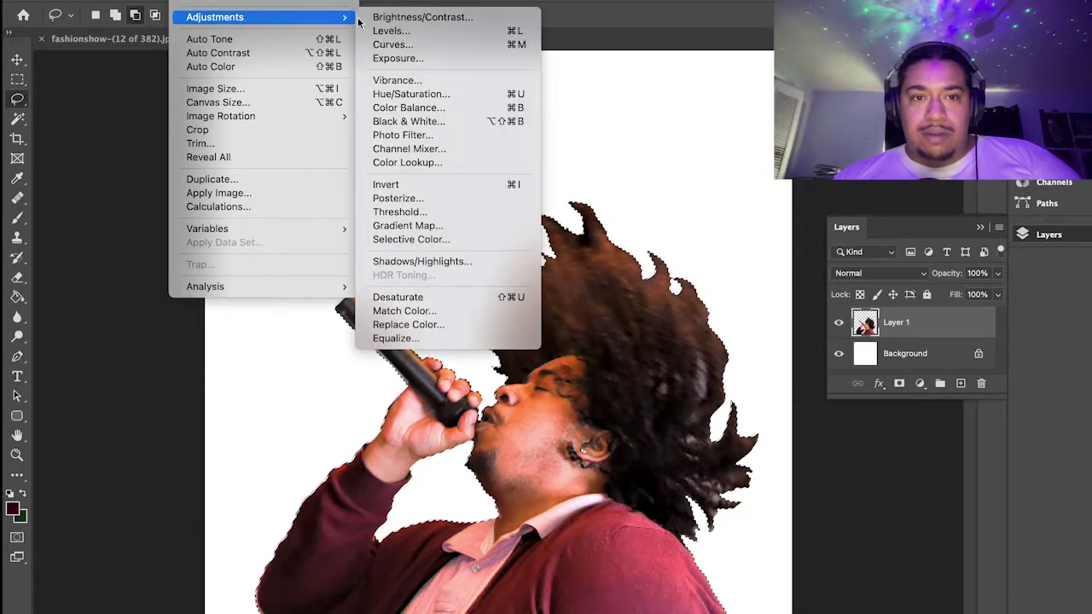
left_click(418, 94)
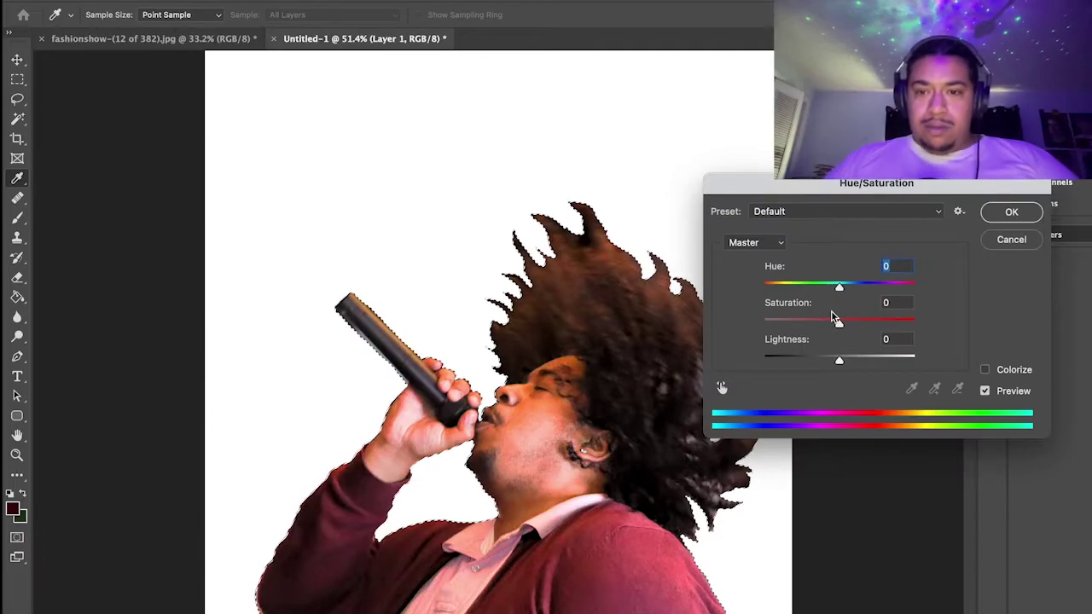
left_click(995, 242)
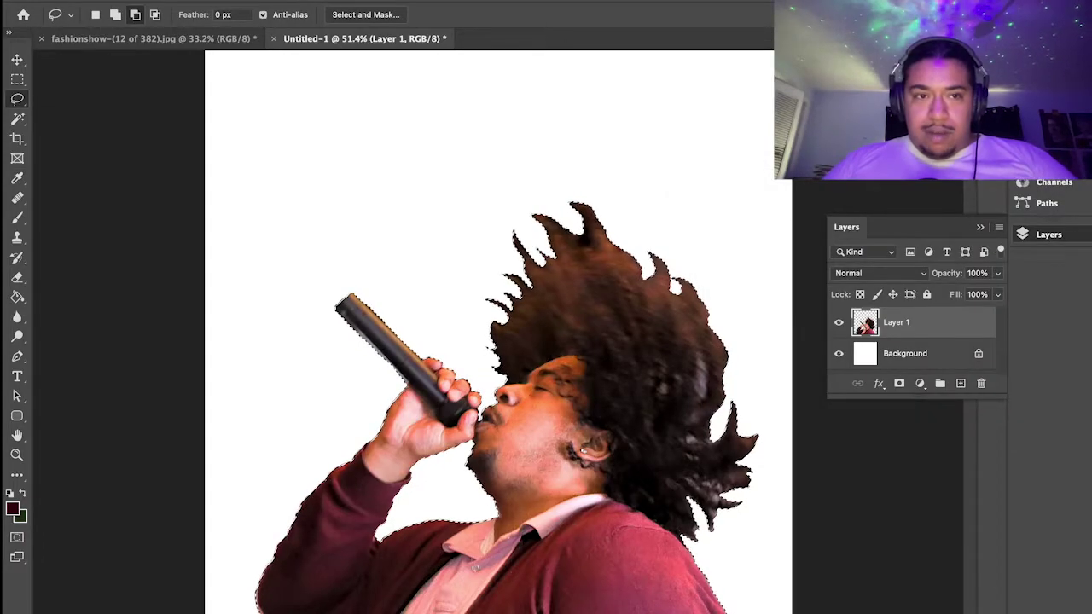
Apply a Vibrance adjustment to the singer with vibrance +27 and saturation +12.
left_click(197, 0)
mouse_move(239, 18)
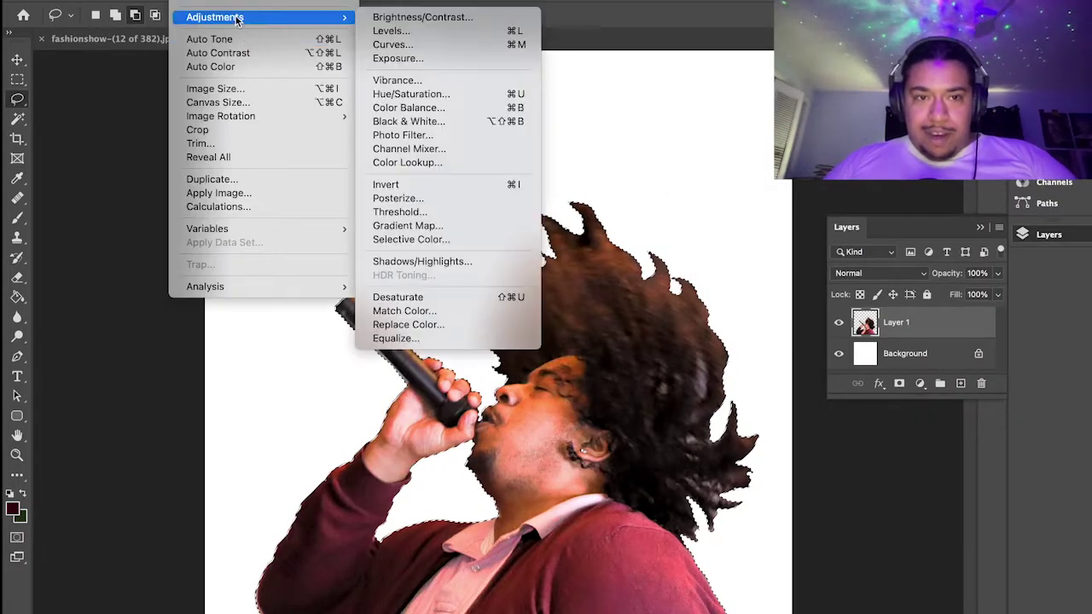
left_click(467, 85)
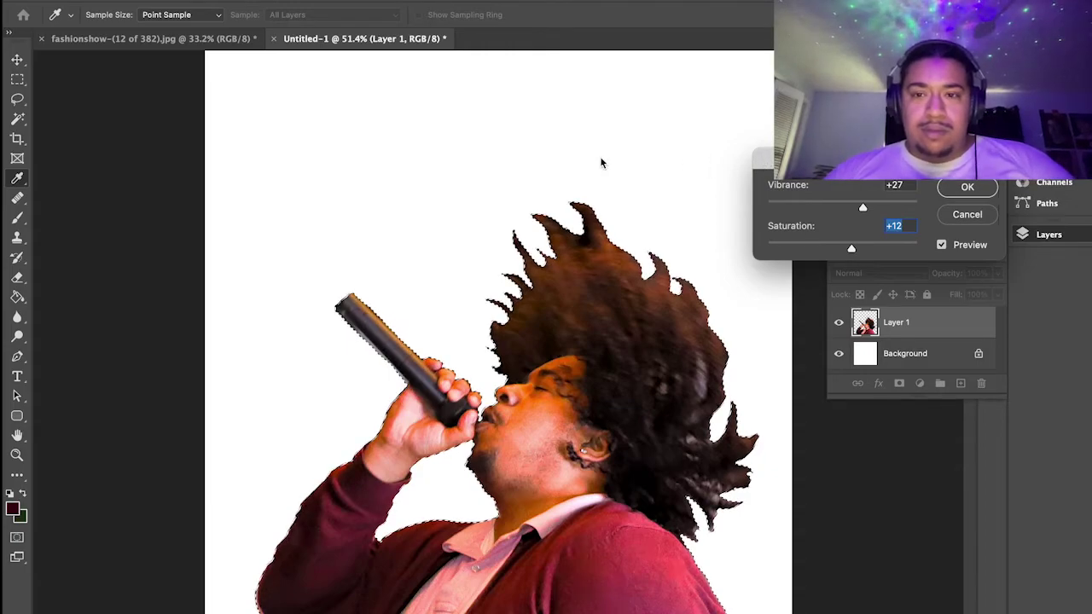
left_click(968, 187)
key("l")
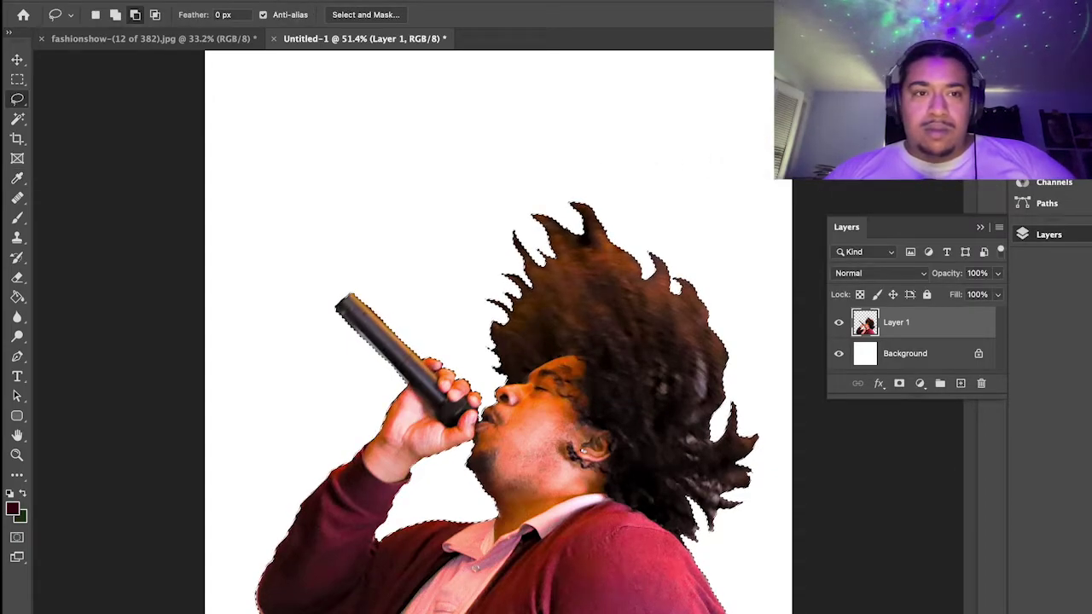
Apply an Oil Paint filter to the selected singer with stylization 7.8, cleanliness 10.0, scale 9.1 and bristle detail 8.9.
left_click(192, 2)
mouse_move(229, 23)
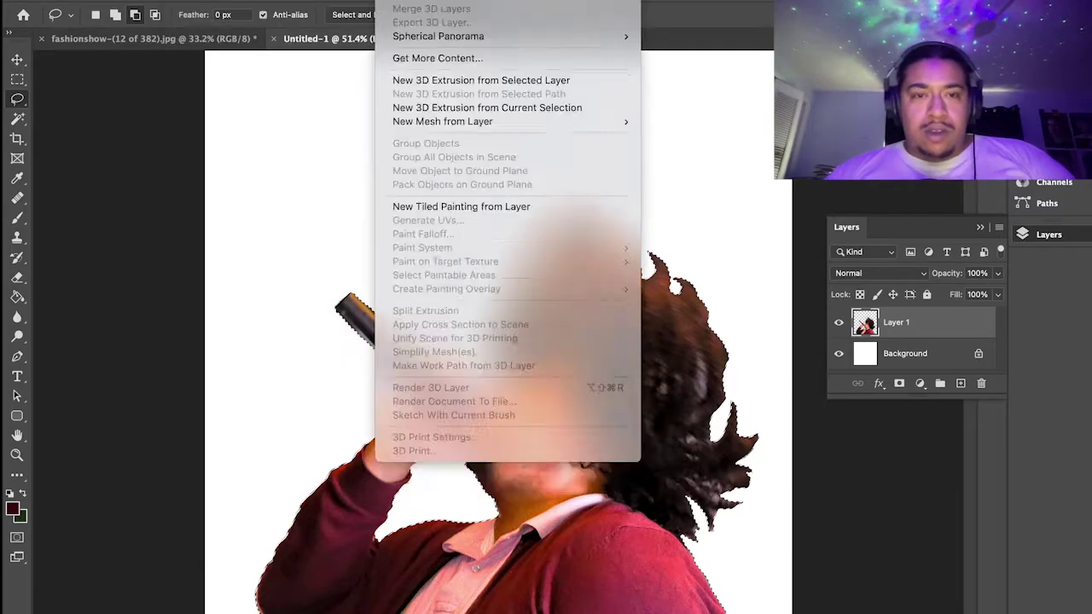
mouse_move(367, 2)
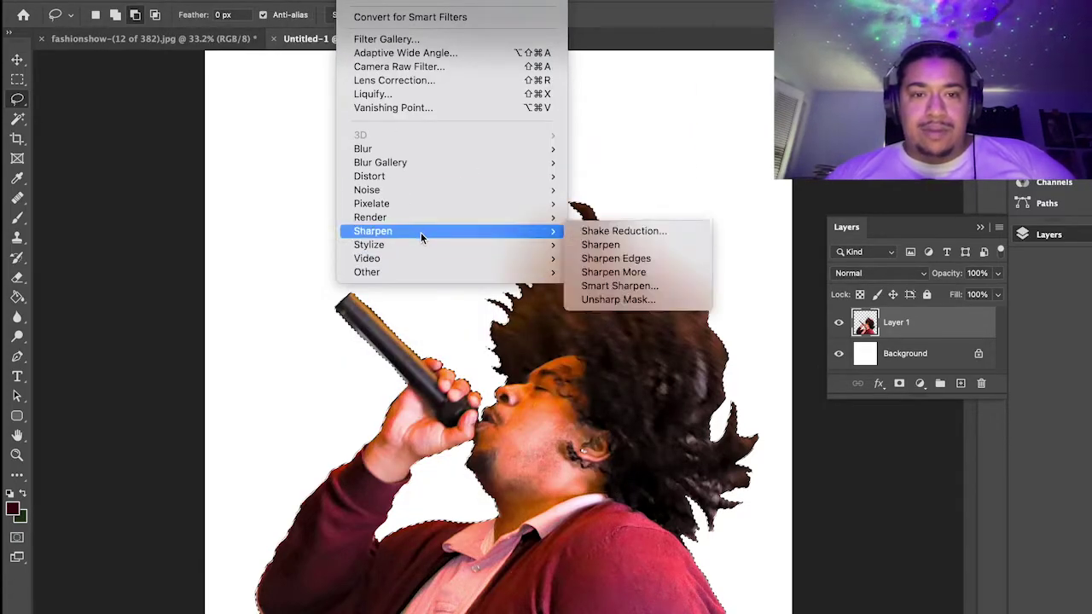
mouse_move(424, 247)
left_click(625, 306)
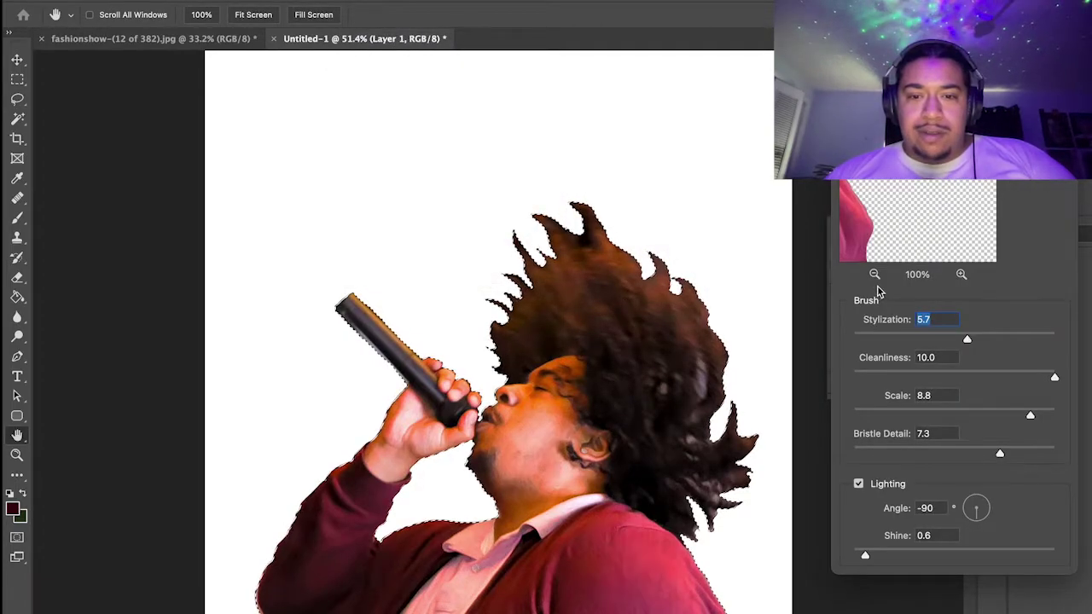
left_click_drag(981, 340, 1089, 346)
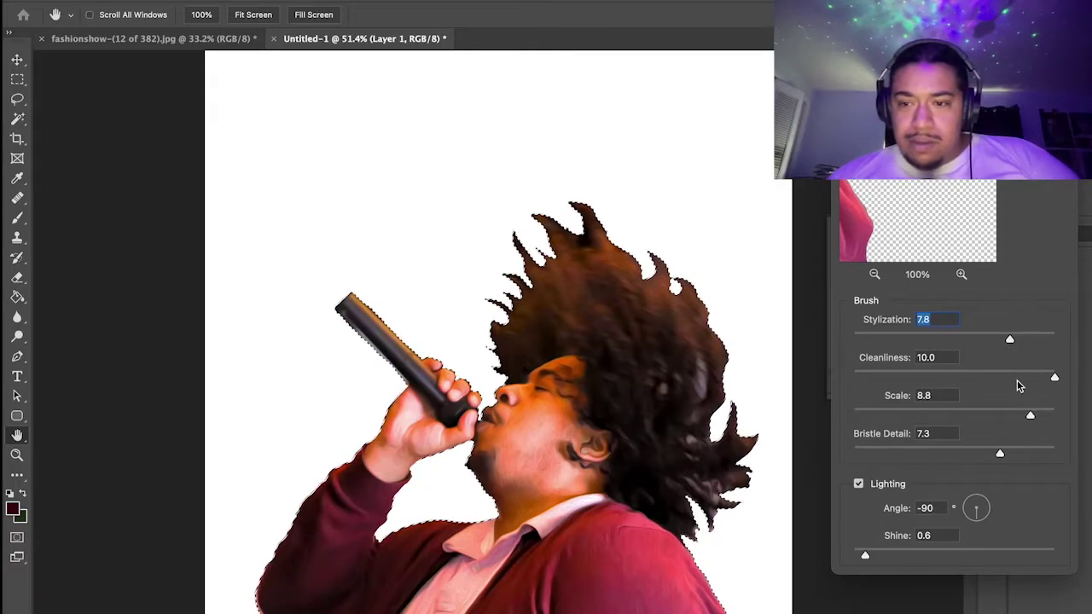
left_click_drag(1000, 452, 1030, 456)
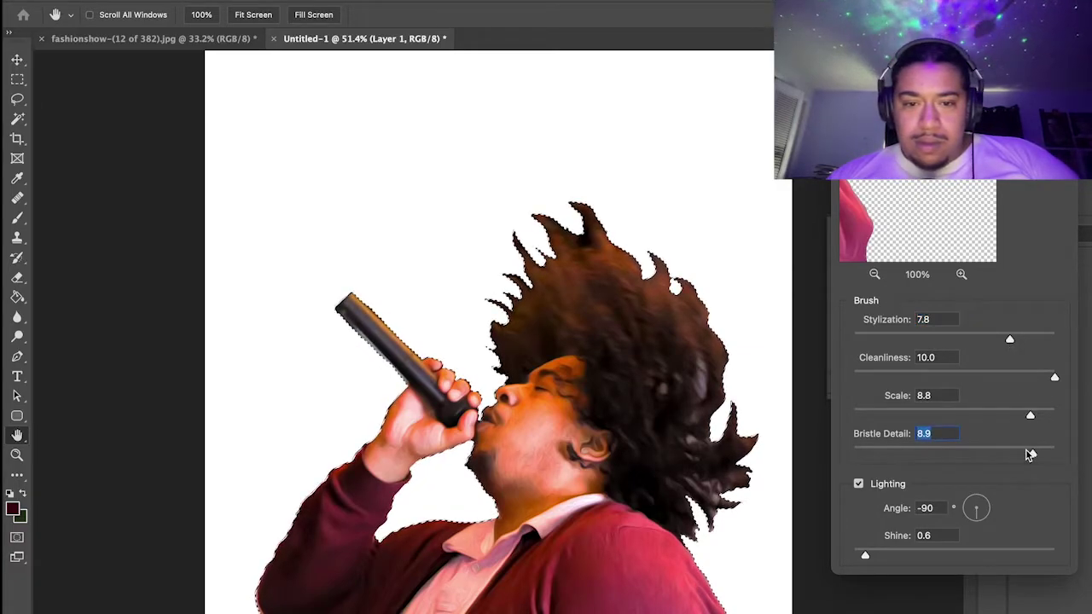
left_click_drag(1029, 415, 947, 418)
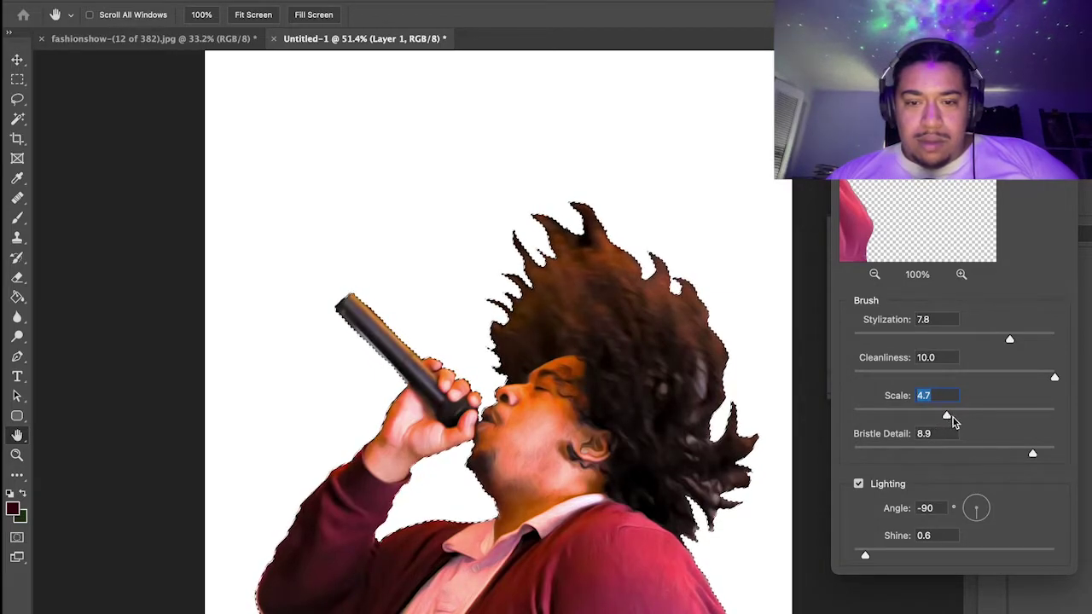
left_click(1042, 416)
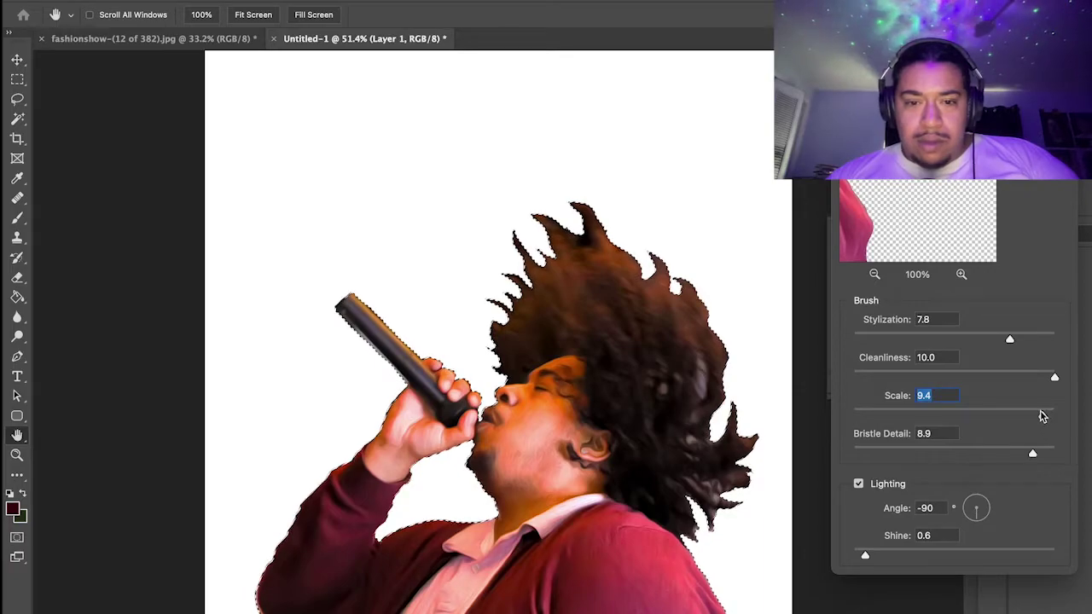
left_click_drag(1041, 416, 1038, 415)
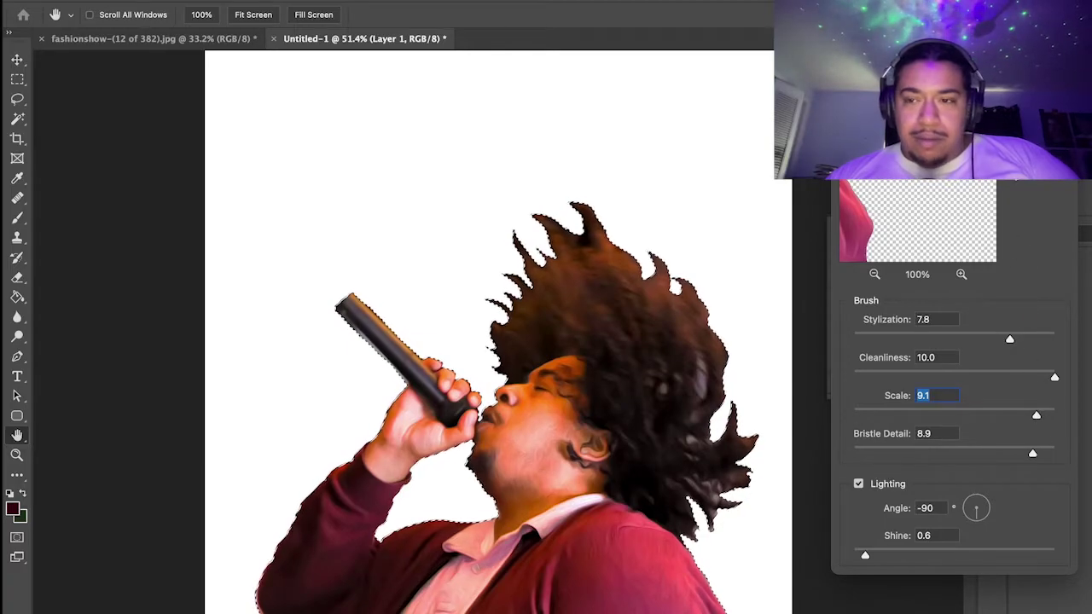
key("Return")
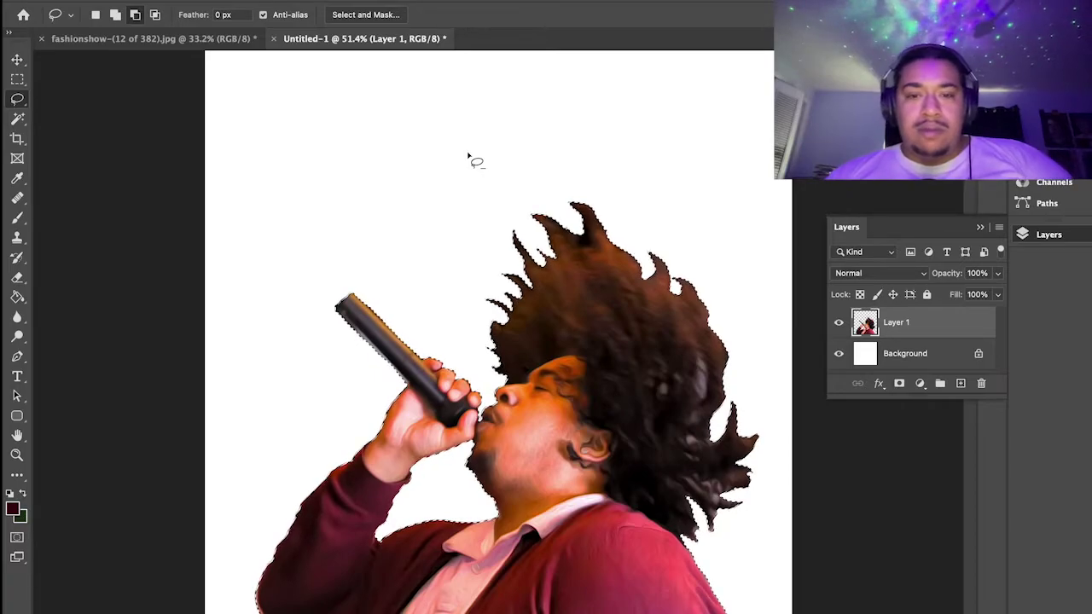
Activate the Brush and set its foreground colour to the green 236b1c.
key("b")
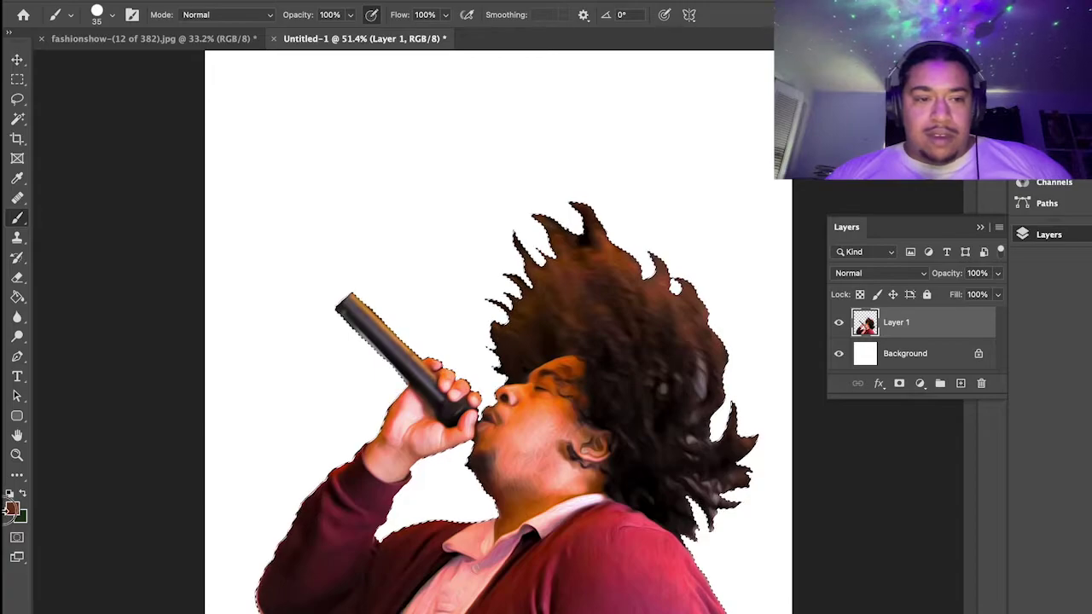
left_click(14, 509)
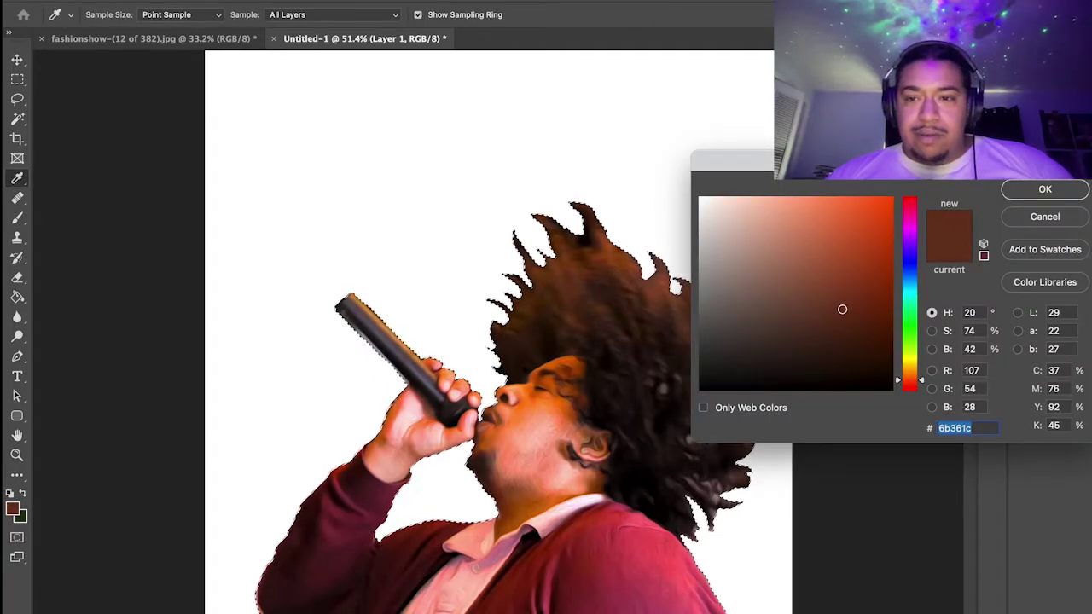
left_click(903, 331)
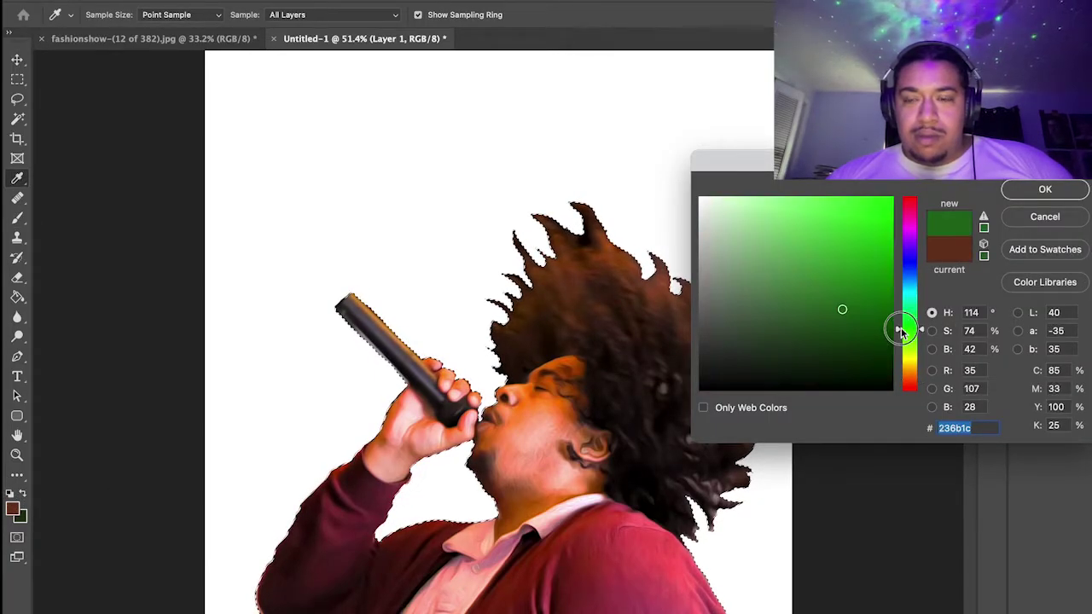
key("Return")
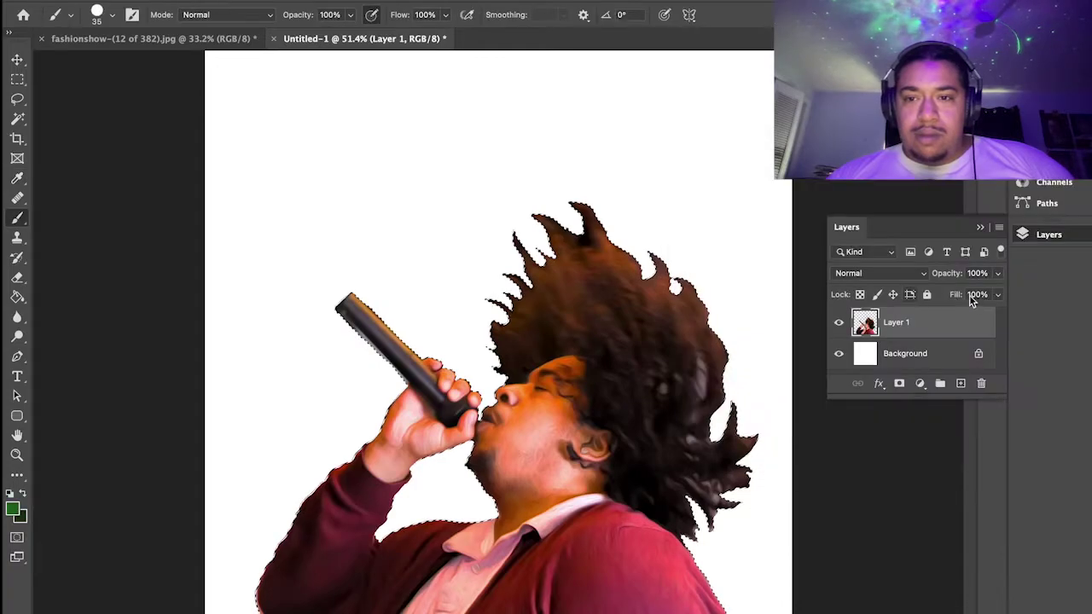
Add a new layer beneath the singer, clear the selection and cover the background in green with a 400 px brush.
left_click(896, 353)
left_click(961, 384)
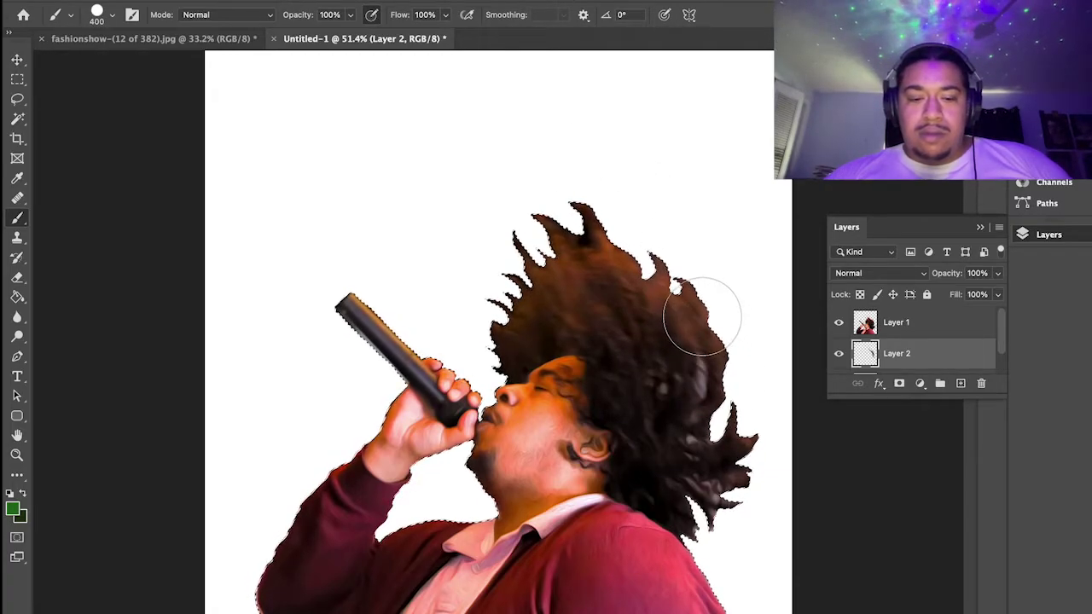
key("ctrl+d")
mouse_move(726, 375)
left_mouse_down()
mouse_move(561, 176)
mouse_move(508, 149)
mouse_move(495, 308)
mouse_move(401, 427)
mouse_move(486, 393)
mouse_move(256, 529)
mouse_move(350, 589)
mouse_move(746, 427)
mouse_move(764, 205)
mouse_move(341, 162)
mouse_move(230, 478)
mouse_move(529, 197)
mouse_move(725, 68)
mouse_move(247, 273)
mouse_move(427, 171)
mouse_move(299, 384)
mouse_move(256, 77)
mouse_move(452, 64)
mouse_move(207, 200)
left_mouse_up()
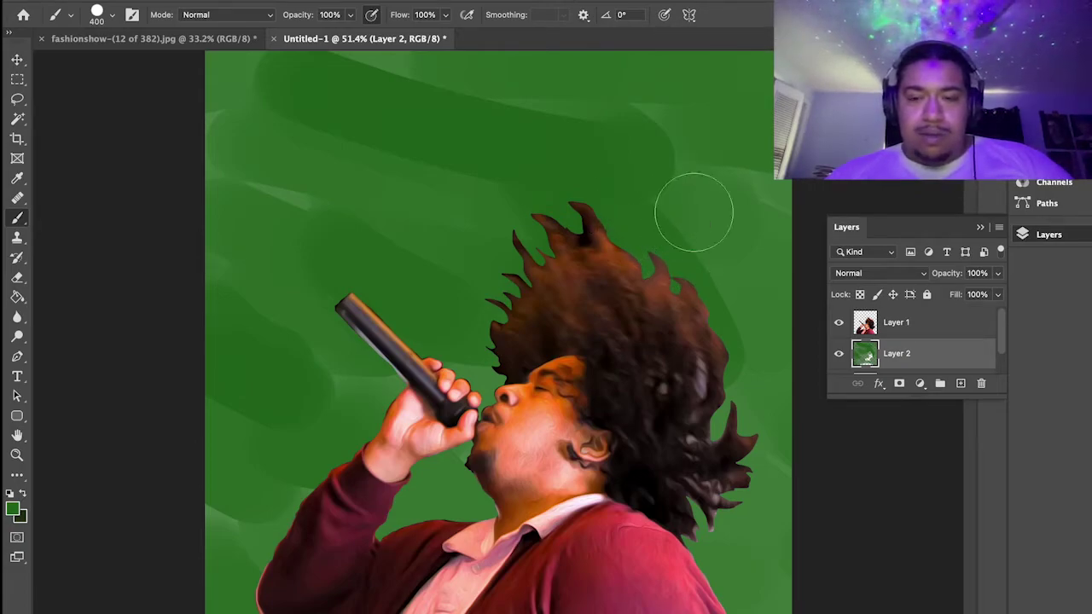
mouse_move(713, 186)
left_mouse_down()
mouse_move(693, 186)
mouse_move(753, 211)
left_mouse_up()
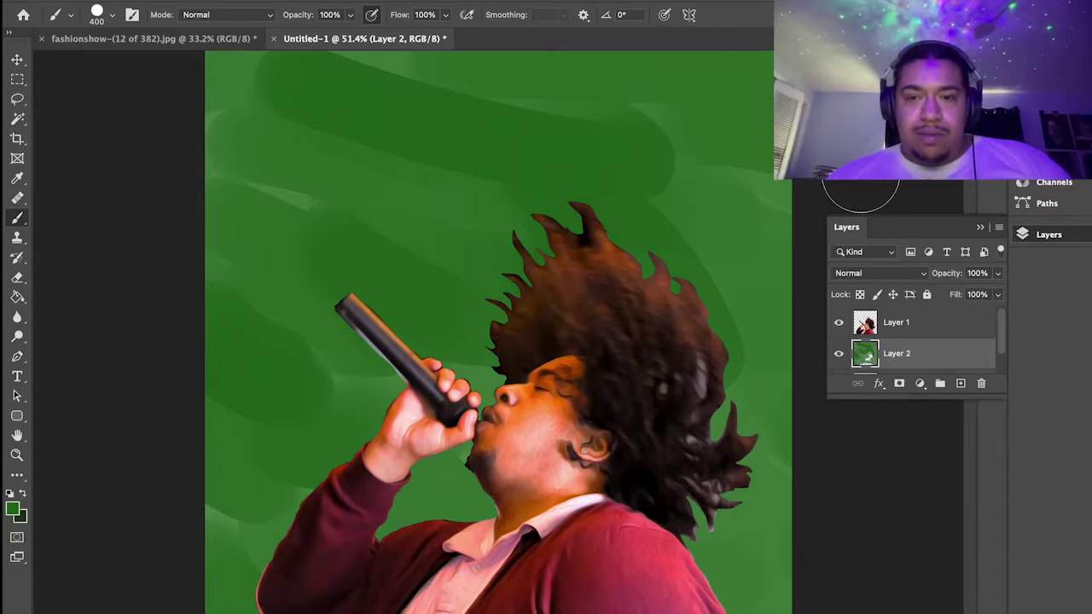
Hide the layer list and paint bright green strokes over the dark green background around the singer.
right_click(648, 181)
key("Return")
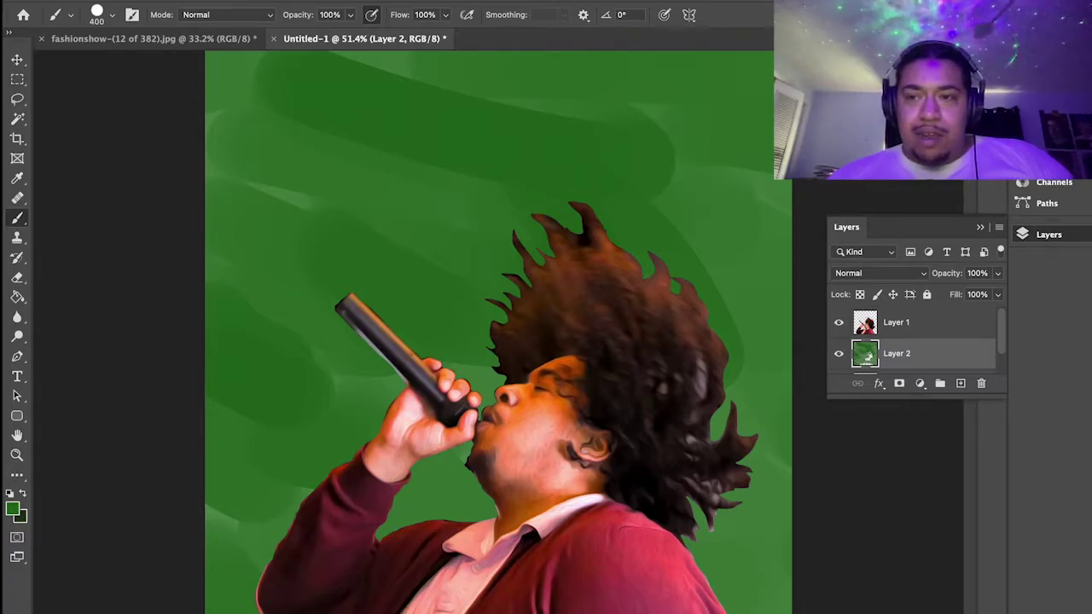
key("F7")
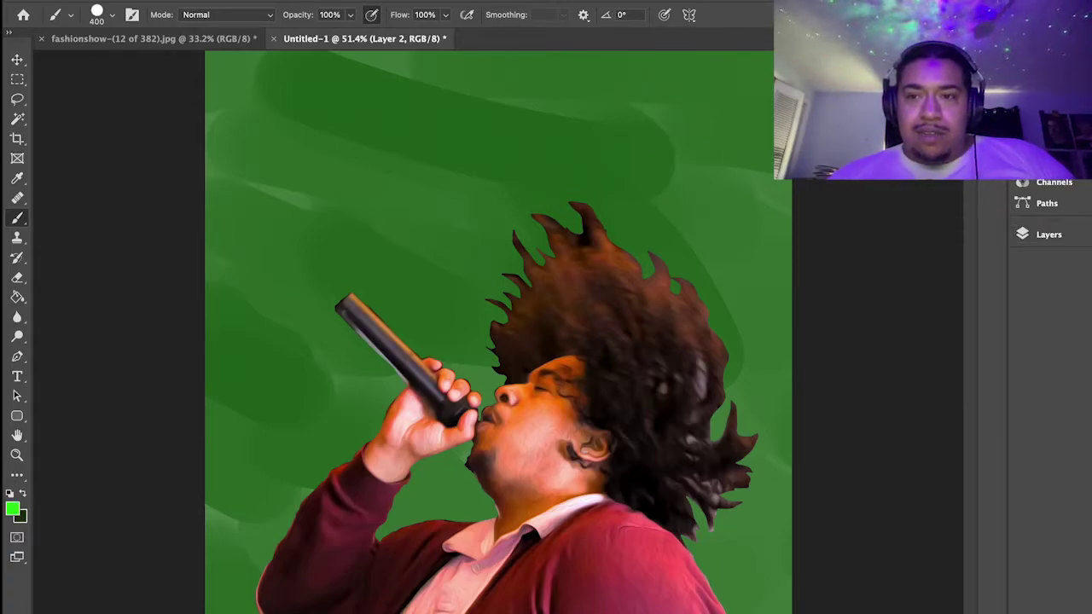
mouse_move(292, 159)
left_mouse_down()
mouse_move(412, 183)
mouse_move(455, 146)
mouse_move(724, 152)
mouse_move(732, 193)
left_mouse_up()
mouse_move(418, 218)
left_mouse_down()
mouse_move(418, 313)
mouse_move(286, 406)
mouse_move(422, 480)
left_mouse_up()
mouse_move(650, 450)
left_mouse_down()
mouse_move(710, 371)
mouse_move(794, 395)
mouse_move(645, 534)
mouse_move(711, 553)
mouse_move(516, 547)
left_mouse_up()
mouse_move(248, 552)
left_mouse_down()
mouse_move(239, 613)
mouse_move(256, 555)
left_mouse_up()
mouse_move(533, 205)
left_mouse_down()
mouse_move(634, 323)
mouse_move(473, 352)
mouse_move(551, 354)
left_mouse_up()
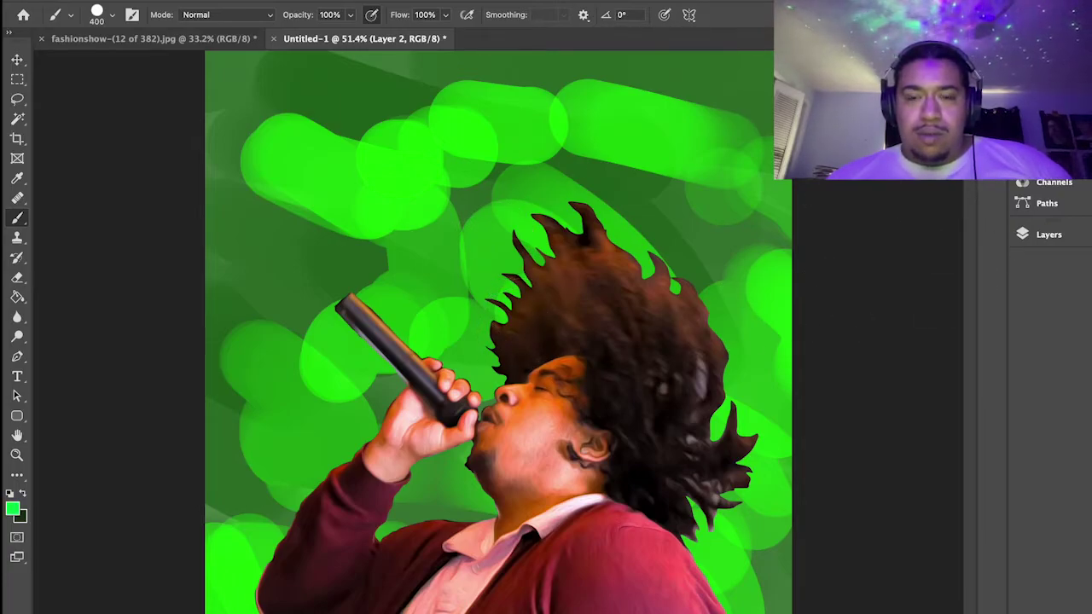
Paint bluish spring-green strokes at scattered spots across the background around the singer.
mouse_move(224, 192)
left_mouse_down()
mouse_move(299, 256)
mouse_move(298, 273)
mouse_move(249, 334)
left_mouse_up()
mouse_move(739, 218)
left_mouse_down()
mouse_move(778, 218)
mouse_move(681, 239)
mouse_move(681, 267)
left_mouse_up()
left_click_drag(691, 141, 751, 69)
left_click_drag(422, 234, 504, 286)
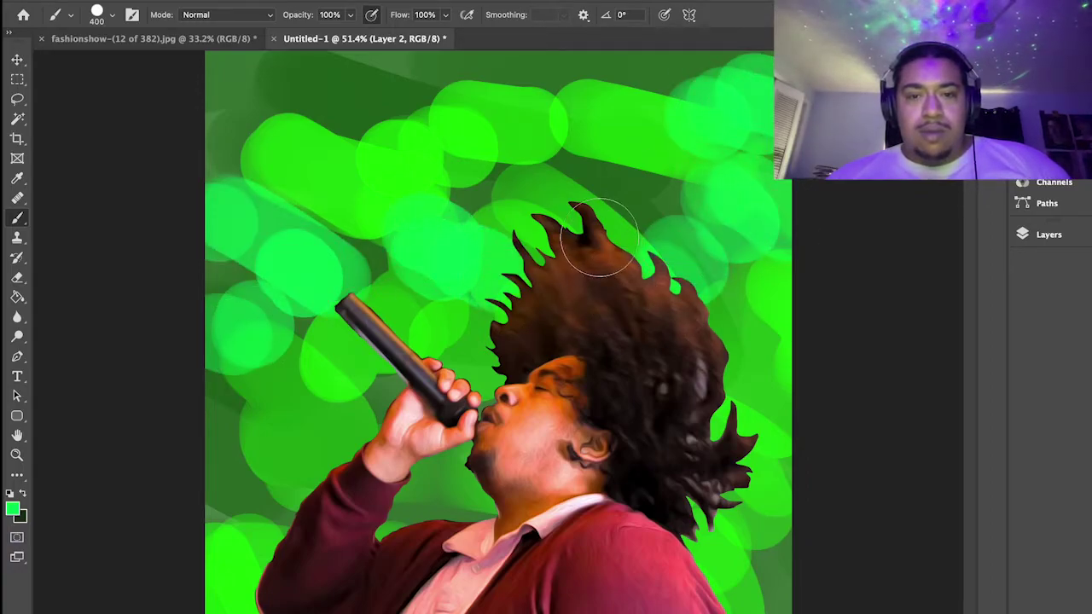
left_click_drag(580, 243, 614, 213)
left_click_drag(430, 365, 468, 348)
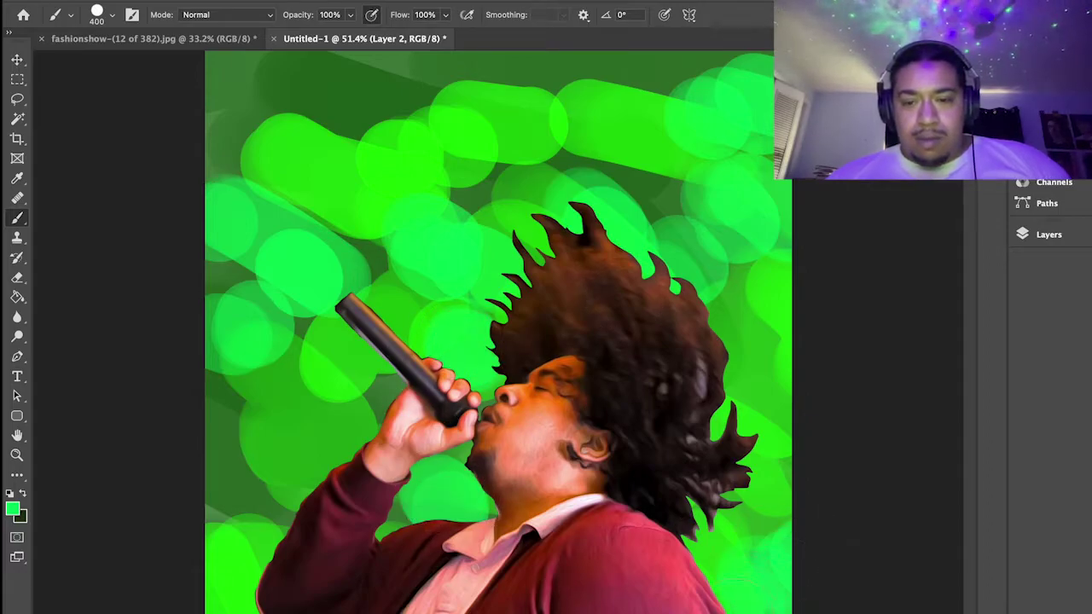
left_click_drag(256, 512, 219, 462)
left_click_drag(342, 98, 444, 77)
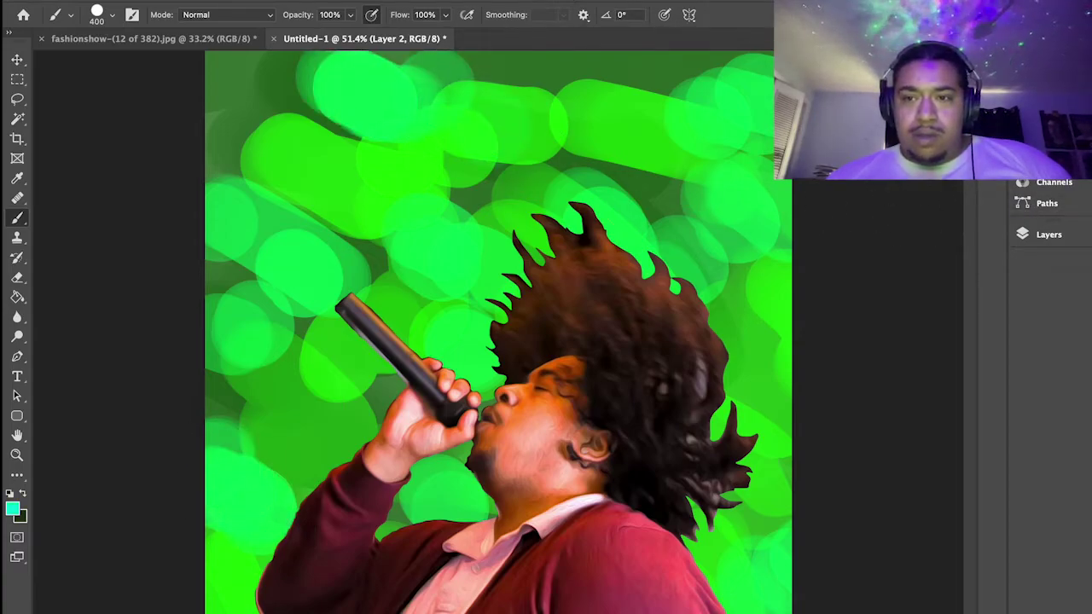
Paint turquoise strokes above the hair, along the edges and below the microphone in the background.
left_click_drag(519, 174, 543, 179)
left_click_drag(678, 171, 739, 192)
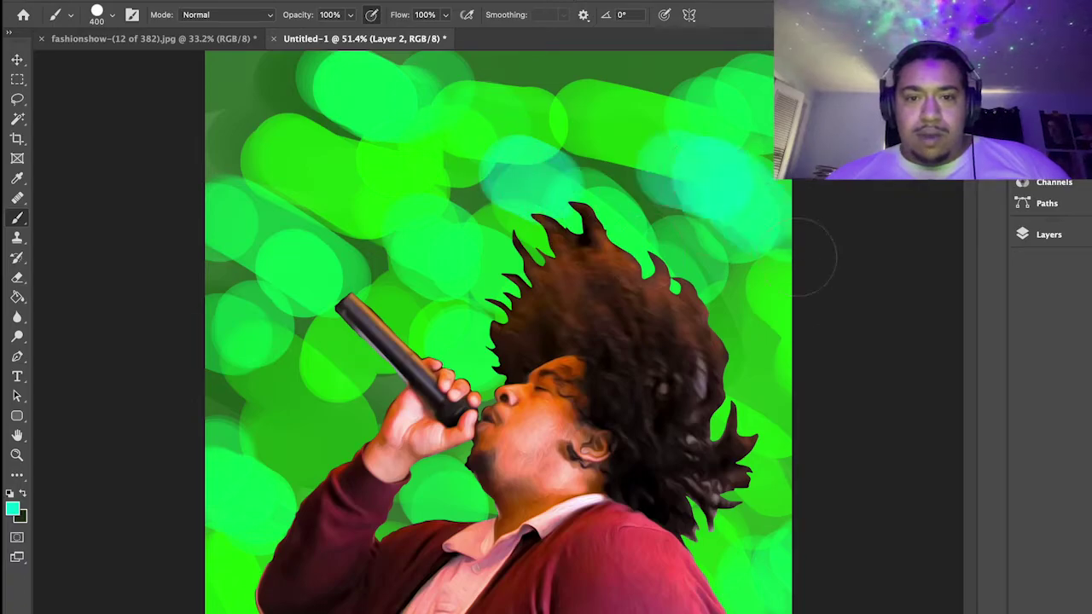
left_click(810, 415)
left_click_drag(815, 461, 798, 601)
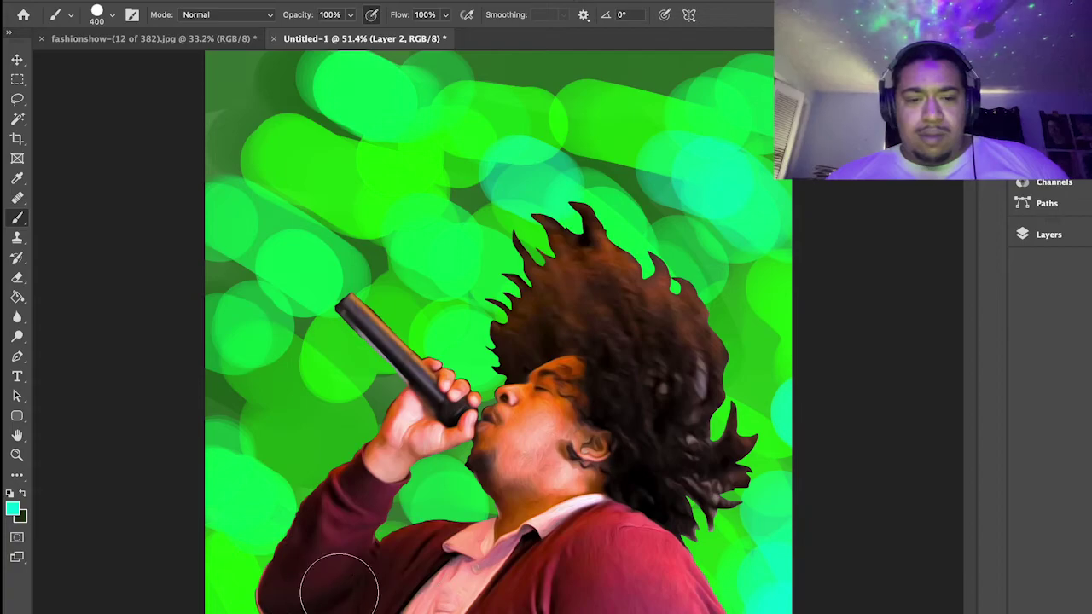
left_click_drag(341, 585, 230, 610)
mouse_move(290, 401)
left_mouse_down()
mouse_move(367, 410)
mouse_move(248, 231)
mouse_move(222, 85)
left_mouse_up()
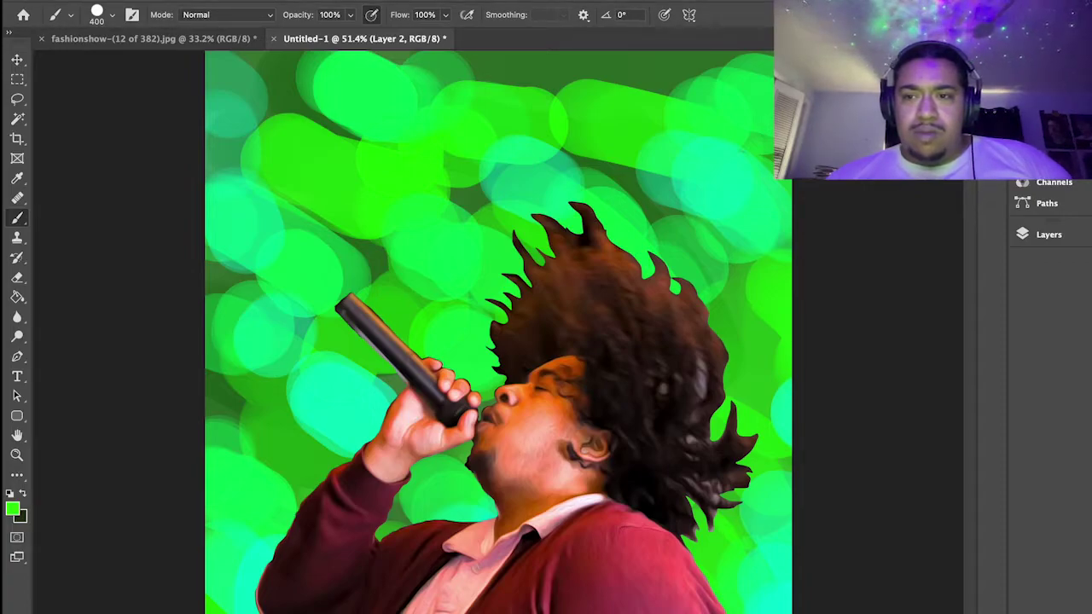
Paint very dark green strokes along the top, sides and lower corners of the background.
mouse_move(623, 179)
left_mouse_down()
mouse_move(664, 247)
mouse_move(777, 292)
mouse_move(748, 420)
mouse_move(755, 495)
left_mouse_up()
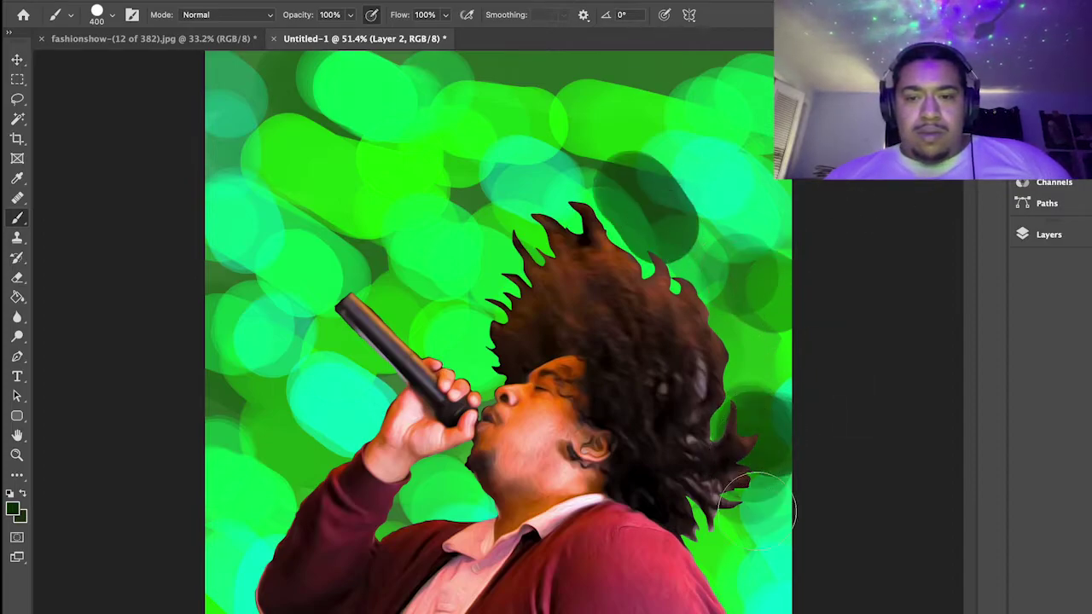
mouse_move(163, 419)
left_mouse_down()
mouse_move(245, 420)
mouse_move(225, 376)
mouse_move(250, 245)
left_mouse_up()
mouse_move(384, 186)
left_mouse_down()
mouse_move(325, 111)
mouse_move(359, 98)
left_mouse_up()
mouse_move(503, 81)
left_mouse_down()
mouse_move(742, 94)
mouse_move(764, 85)
left_mouse_up()
left_click_drag(297, 510, 312, 485)
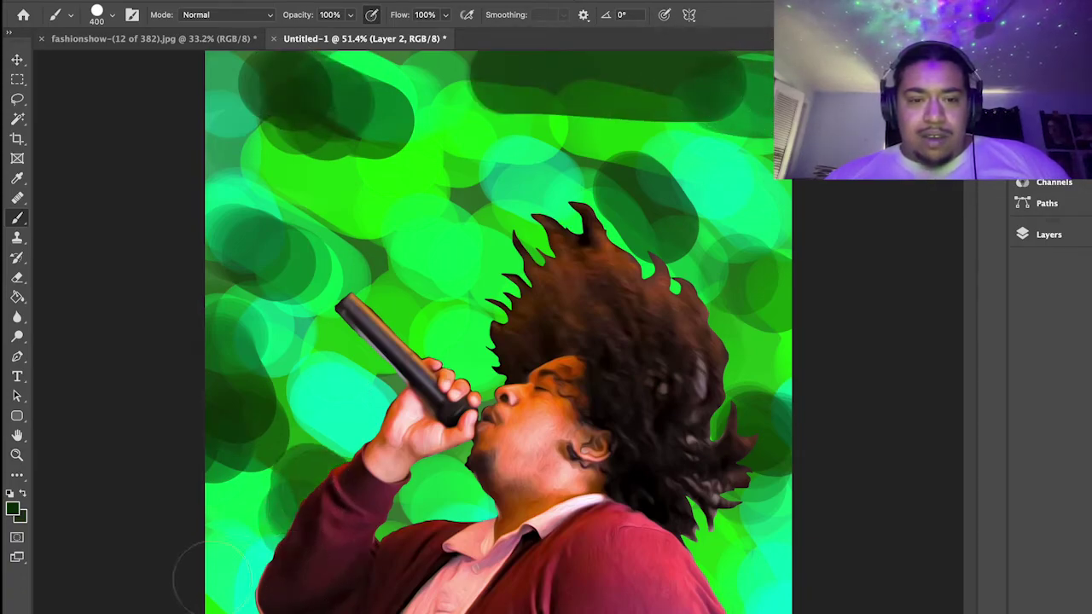
left_click_drag(206, 609, 270, 613)
left_click_drag(748, 595, 725, 602)
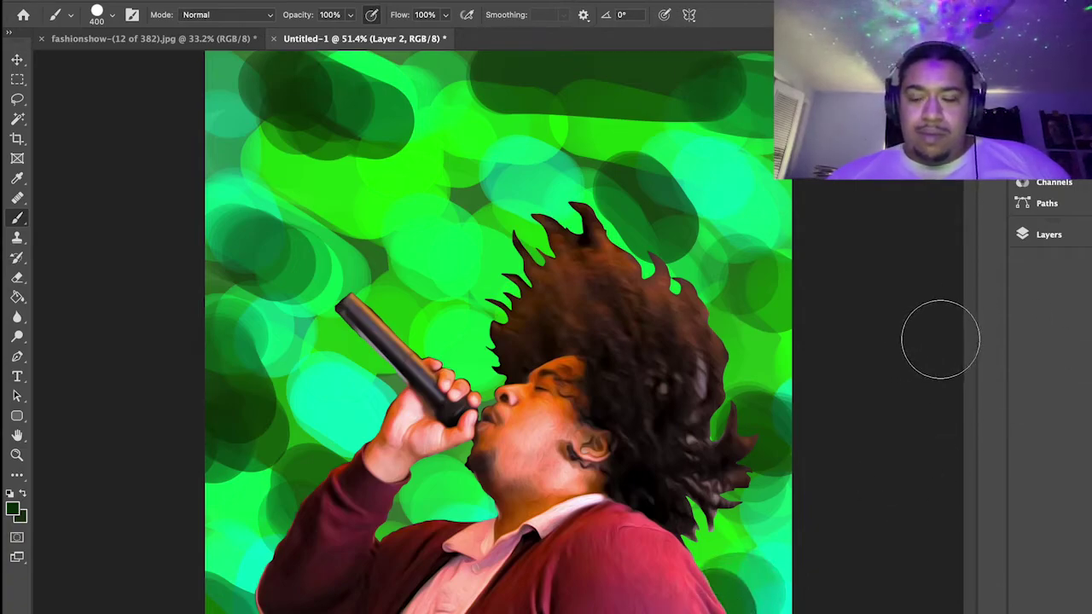
Look through the brush presets and switch from the regular brush to the Mixer Brush.
left_click(114, 20)
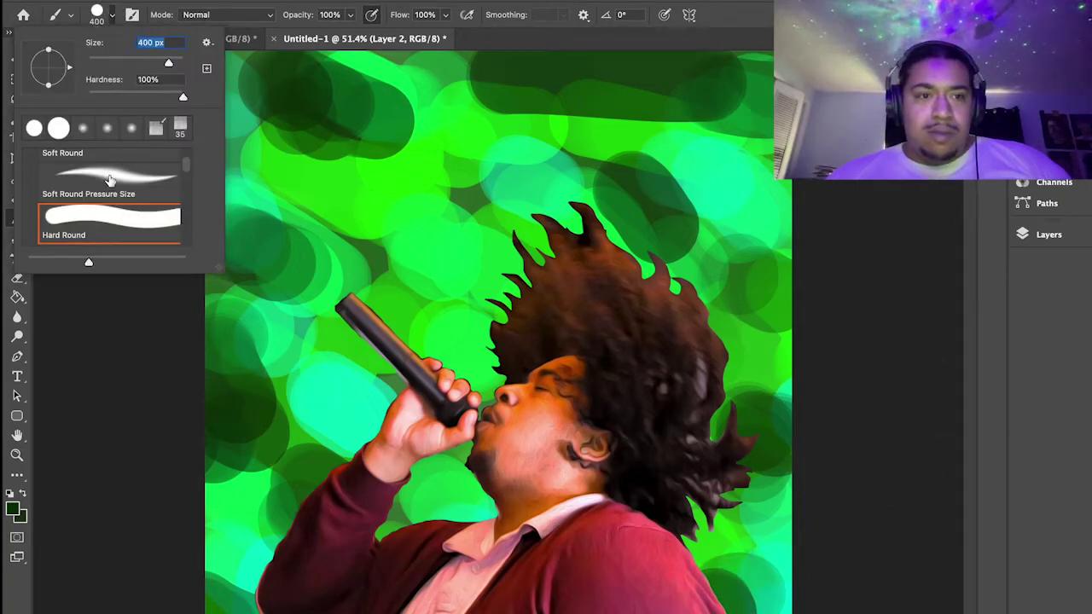
scroll(191, 173, "down", 5)
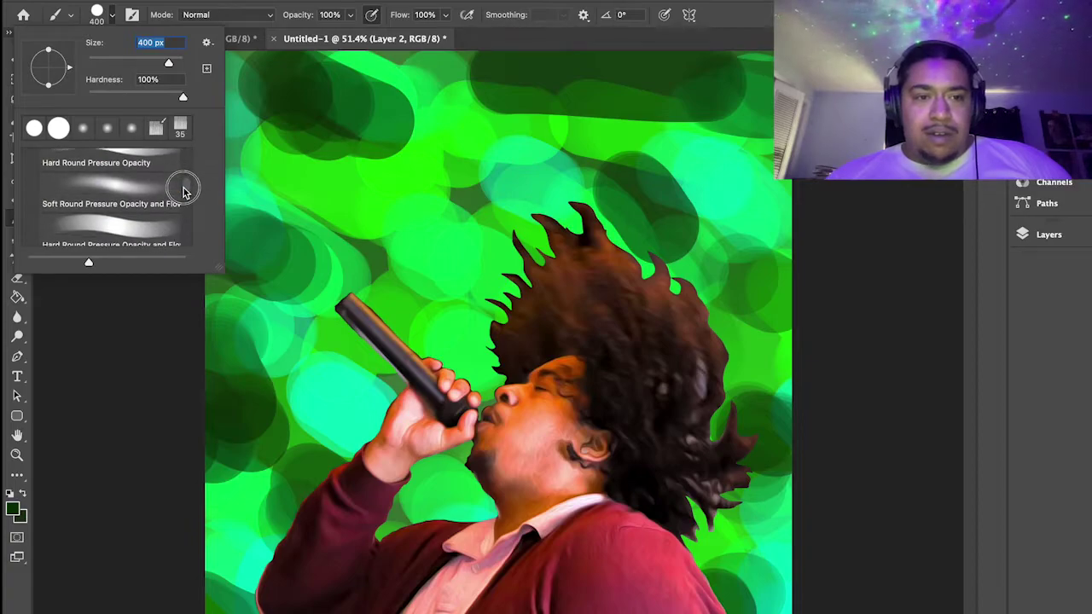
left_click(80, 312)
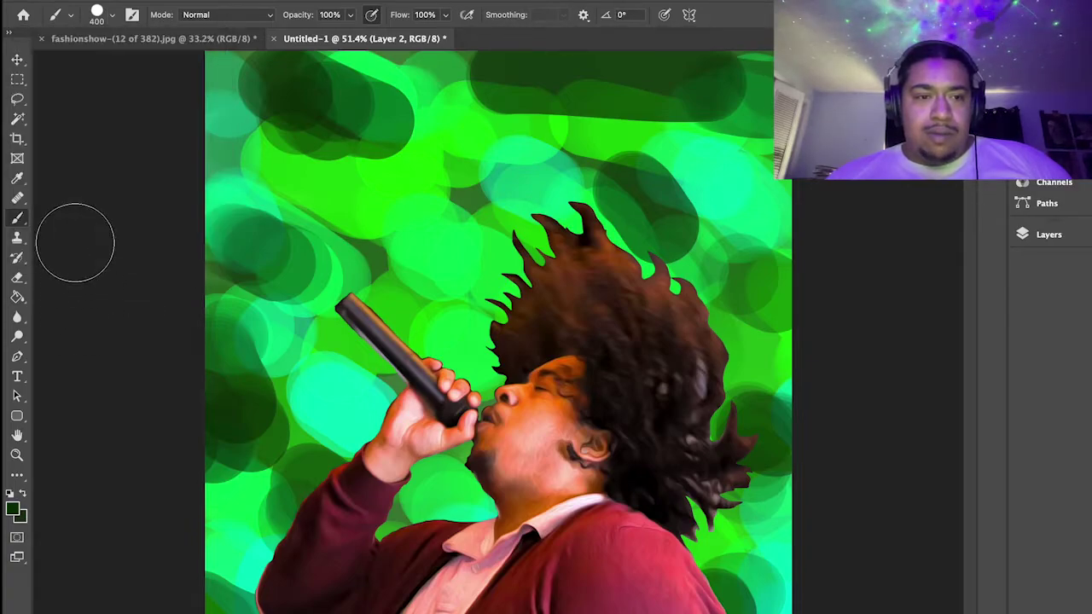
right_click(18, 218)
left_click(56, 253)
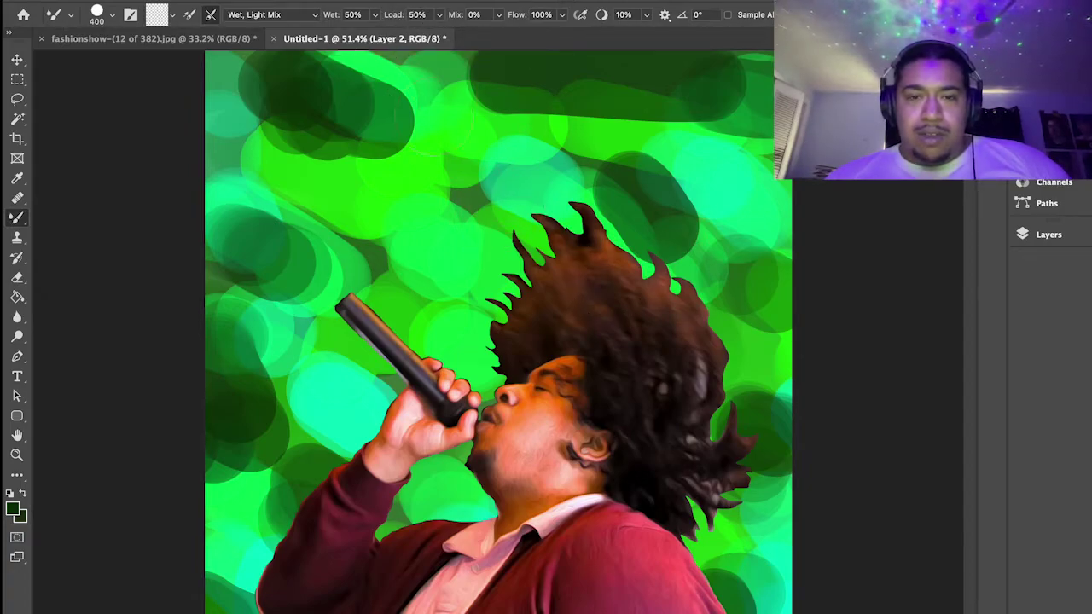
Choose the Hard Round Pressure Size preset for the Mixer Brush.
left_click(100, 16)
scroll(192, 183, "down", 3)
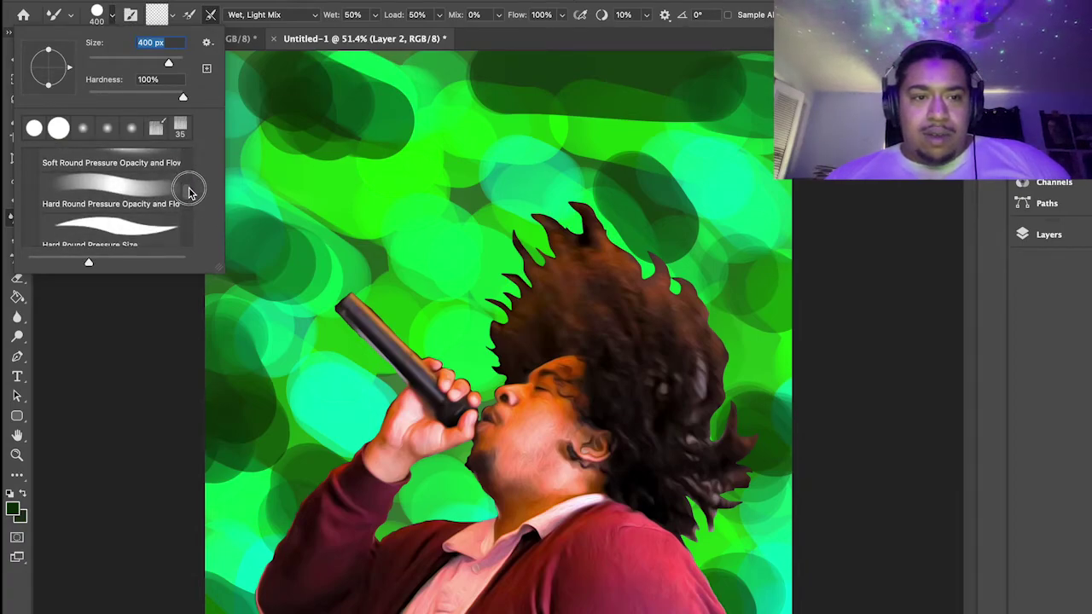
scroll(190, 192, "down", 2)
scroll(186, 179, "up", 6)
scroll(185, 168, "up", 3)
scroll(186, 169, "down", 2)
scroll(186, 171, "down", 5)
scroll(186, 199, "down", 1)
left_click(126, 179)
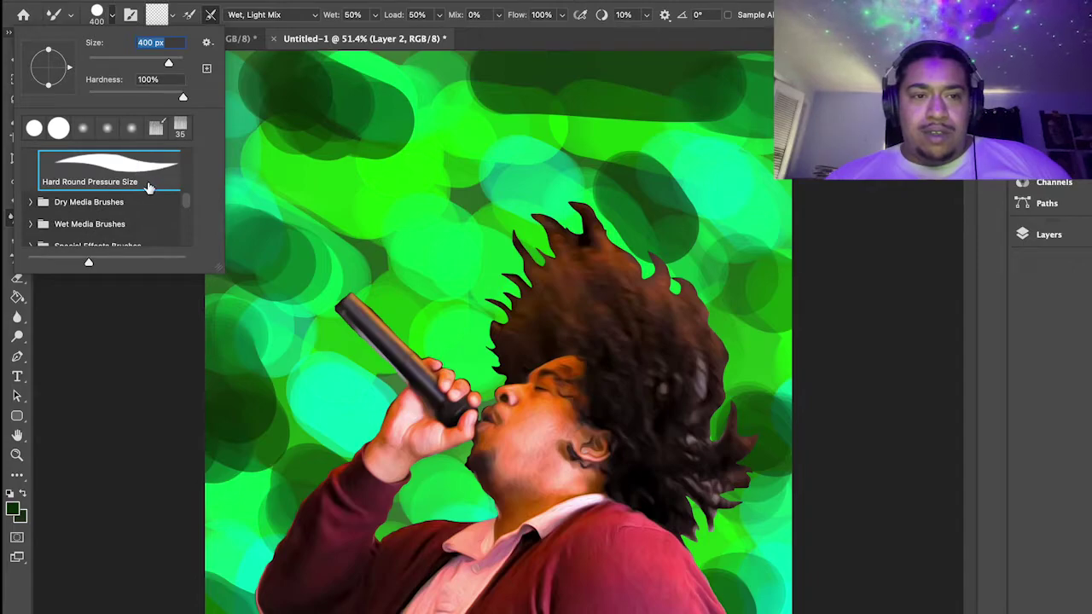
double_click(137, 175)
Blend the painted greens with sweeping, curved Mixer Brush strokes around the microphone and hair.
left_click_drag(336, 118, 516, 194)
mouse_move(461, 152)
left_mouse_down()
mouse_move(713, 216)
mouse_move(594, 118)
mouse_move(512, 185)
mouse_move(560, 275)
mouse_move(399, 263)
mouse_move(320, 223)
mouse_move(400, 322)
mouse_move(250, 164)
mouse_move(319, 302)
mouse_move(208, 281)
mouse_move(277, 392)
mouse_move(354, 288)
mouse_move(457, 468)
mouse_move(381, 481)
mouse_move(363, 461)
mouse_move(491, 415)
mouse_move(663, 317)
mouse_move(776, 463)
mouse_move(630, 199)
mouse_move(730, 280)
mouse_move(582, 276)
mouse_move(544, 435)
mouse_move(638, 564)
mouse_move(812, 205)
mouse_move(492, 332)
mouse_move(375, 344)
mouse_move(361, 302)
mouse_move(275, 196)
mouse_move(343, 166)
left_mouse_up()
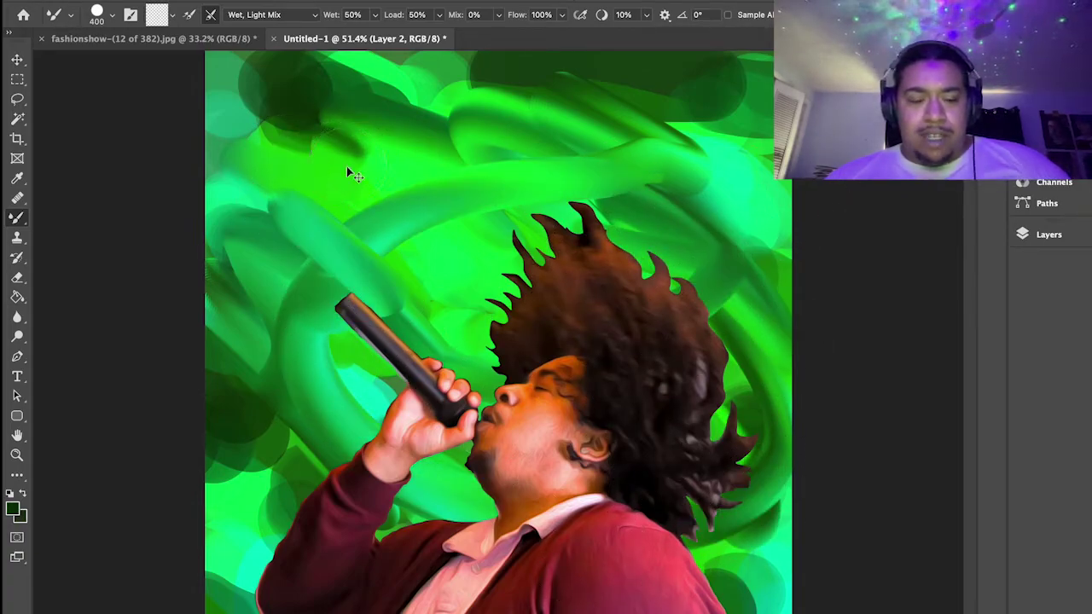
Undo the last curved strokes and blend the greens with long Mixer Brush sweeps across the background around the singer.
key("super+z")
key("super+z")
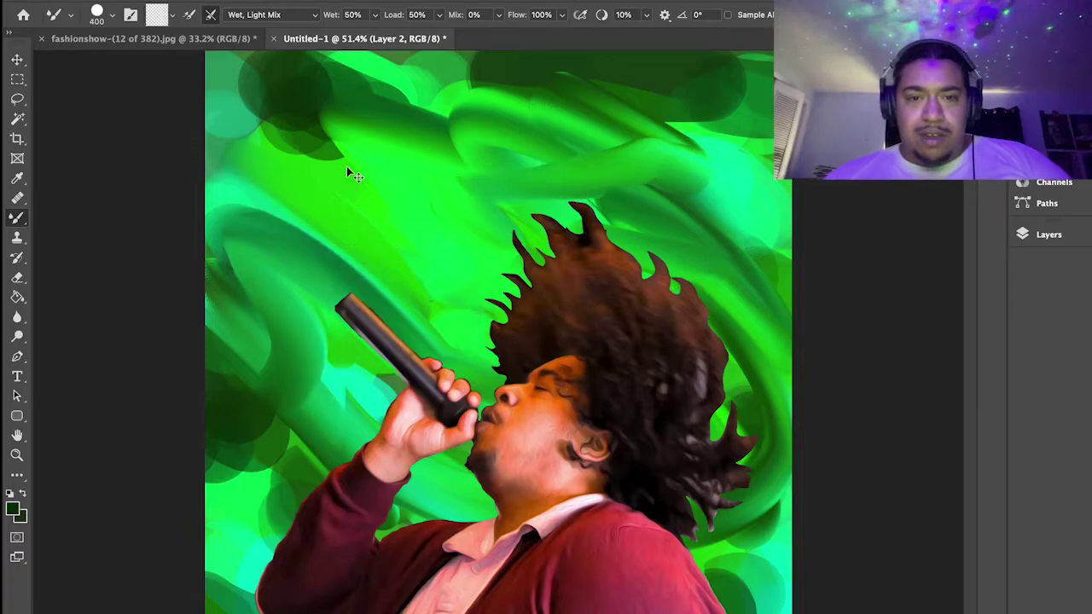
mouse_move(483, 355)
left_mouse_down()
mouse_move(354, 239)
mouse_move(314, 261)
mouse_move(252, 349)
mouse_move(247, 441)
mouse_move(265, 502)
mouse_move(228, 504)
left_mouse_up()
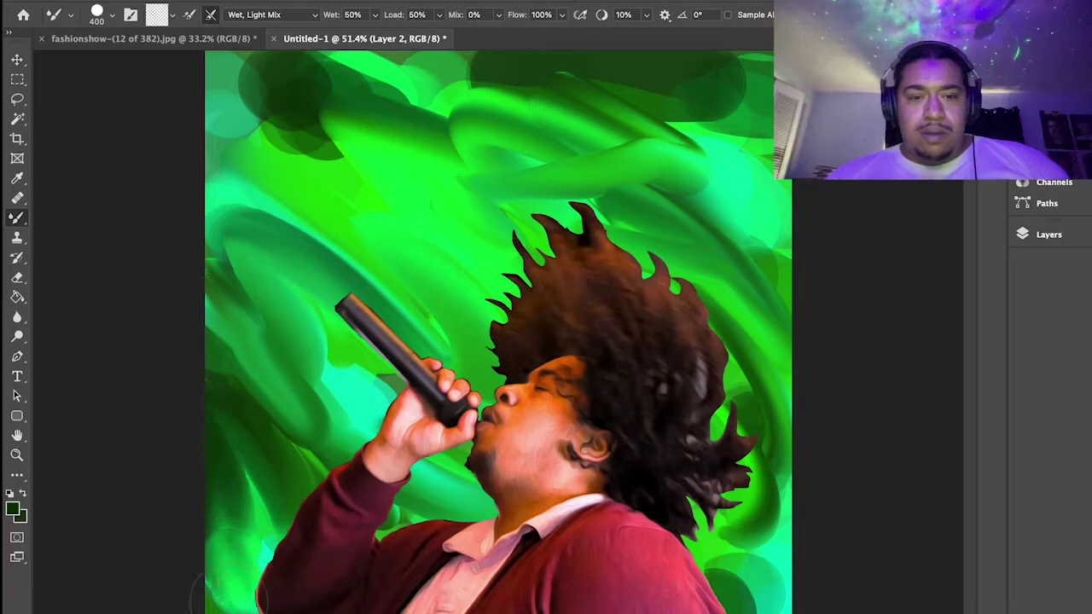
mouse_move(695, 477)
left_mouse_down()
mouse_move(650, 437)
mouse_move(743, 591)
mouse_move(639, 358)
mouse_move(793, 536)
mouse_move(683, 264)
mouse_move(797, 228)
mouse_move(559, 191)
mouse_move(796, 261)
mouse_move(629, 230)
mouse_move(723, 290)
mouse_move(732, 289)
mouse_move(509, 68)
mouse_move(413, 147)
mouse_move(335, 374)
mouse_move(518, 337)
left_mouse_up()
mouse_move(231, 110)
left_mouse_down()
mouse_move(289, 126)
mouse_move(204, 70)
mouse_move(362, 117)
mouse_move(509, 132)
mouse_move(502, 93)
mouse_move(600, 117)
mouse_move(631, 79)
mouse_move(604, 94)
mouse_move(734, 135)
mouse_move(696, 50)
left_mouse_up()
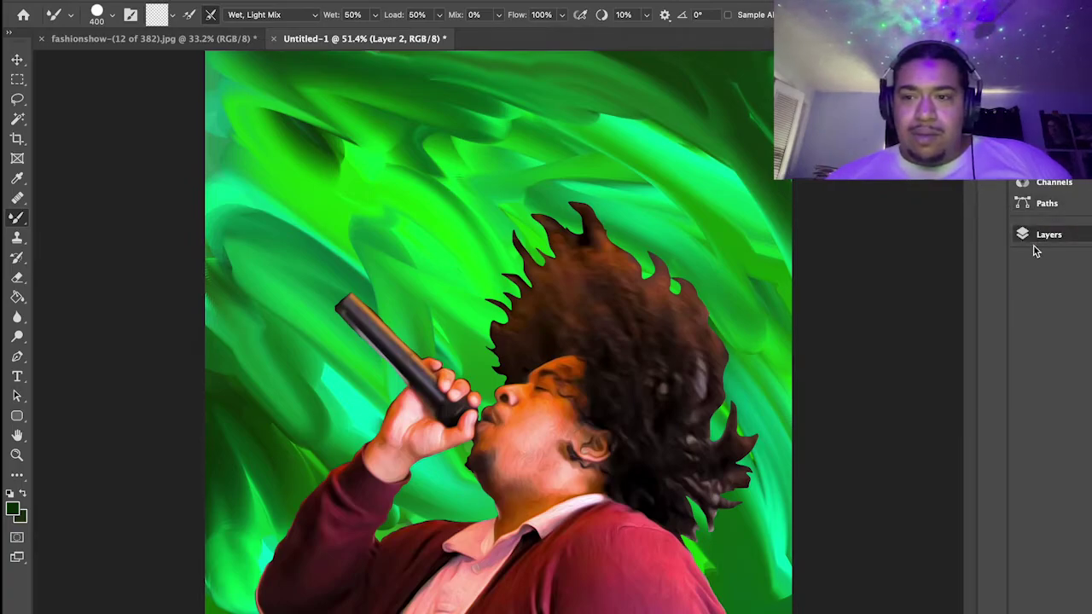
Display the layers and set the Mixer Brush's Wet value to 11%.
left_click(1082, 237)
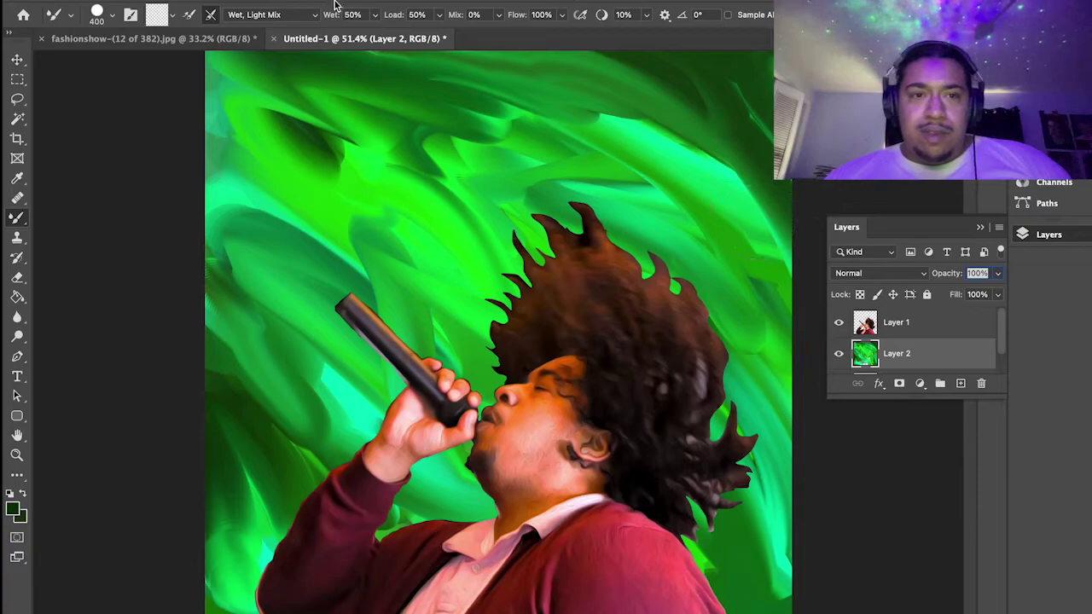
left_click(512, 15)
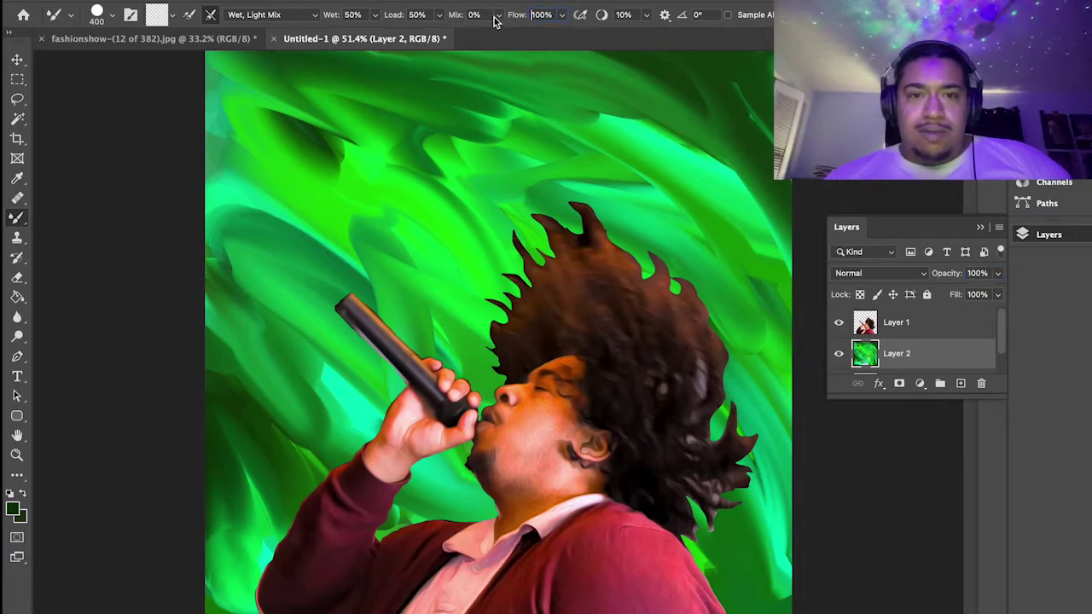
left_click(495, 18)
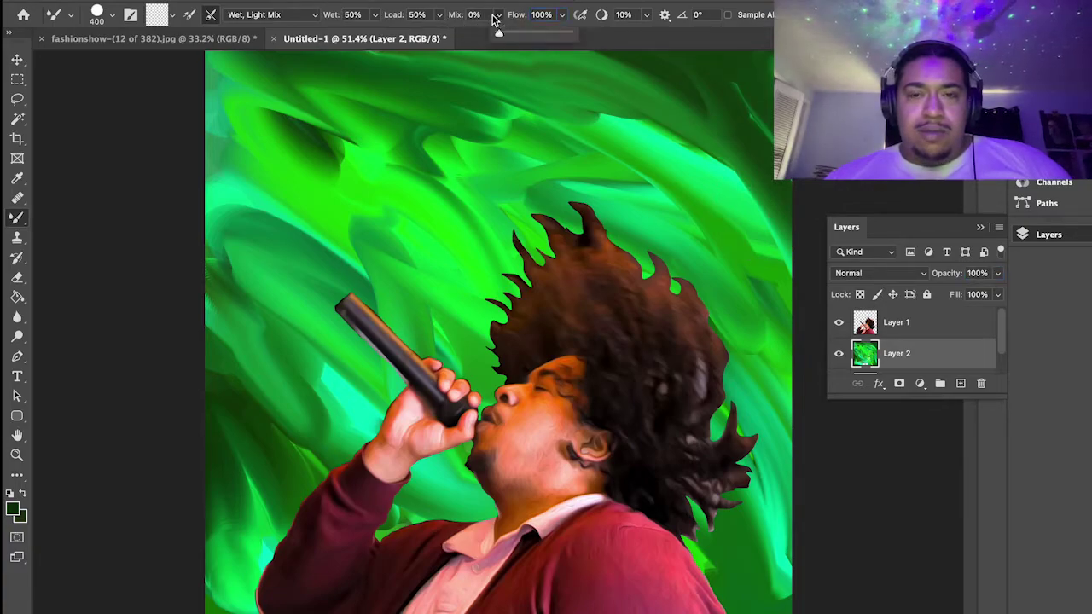
left_click(434, 9)
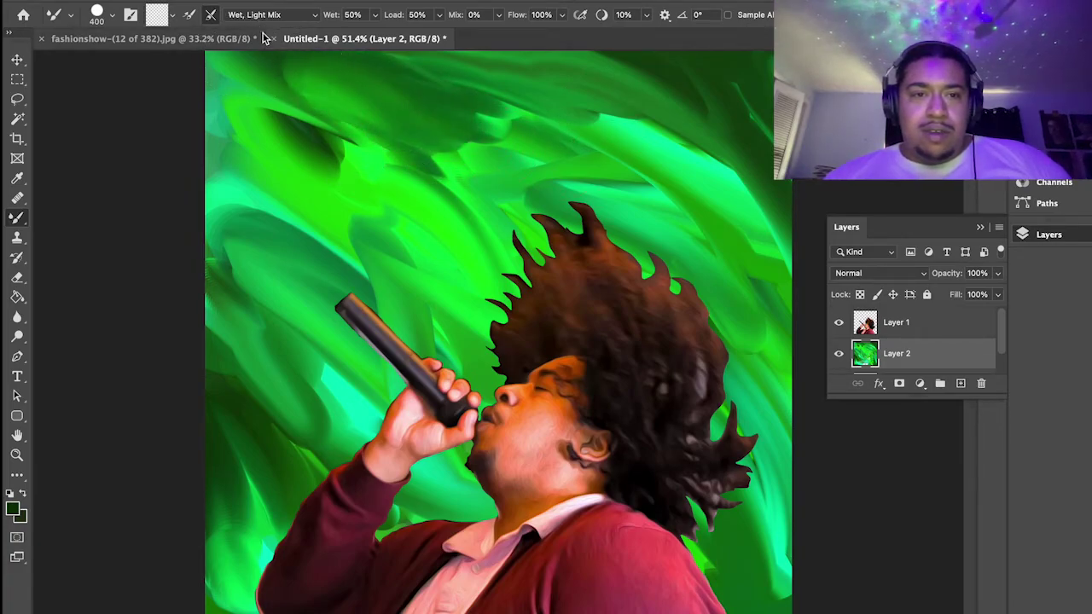
left_click(373, 23)
left_click_drag(379, 35, 348, 32)
Smooth the greens across the upper-left, lower-left and right side of the background with long Mixer Brush strokes.
mouse_move(361, 134)
left_mouse_down()
mouse_move(397, 169)
mouse_move(312, 98)
mouse_move(435, 178)
mouse_move(408, 128)
mouse_move(499, 248)
mouse_move(273, 121)
mouse_move(286, 72)
mouse_move(243, 22)
mouse_move(397, 192)
left_mouse_up()
mouse_move(341, 102)
left_mouse_down()
mouse_move(290, 64)
mouse_move(461, 179)
mouse_move(348, 195)
mouse_move(324, 171)
mouse_move(281, 158)
mouse_move(256, 81)
mouse_move(367, 183)
left_mouse_up()
mouse_move(239, 128)
left_mouse_down()
mouse_move(290, 205)
mouse_move(230, 171)
mouse_move(291, 196)
mouse_move(359, 256)
mouse_move(187, 102)
mouse_move(328, 204)
mouse_move(260, 192)
mouse_move(291, 239)
mouse_move(452, 294)
mouse_move(431, 298)
mouse_move(450, 268)
mouse_move(393, 222)
left_mouse_up()
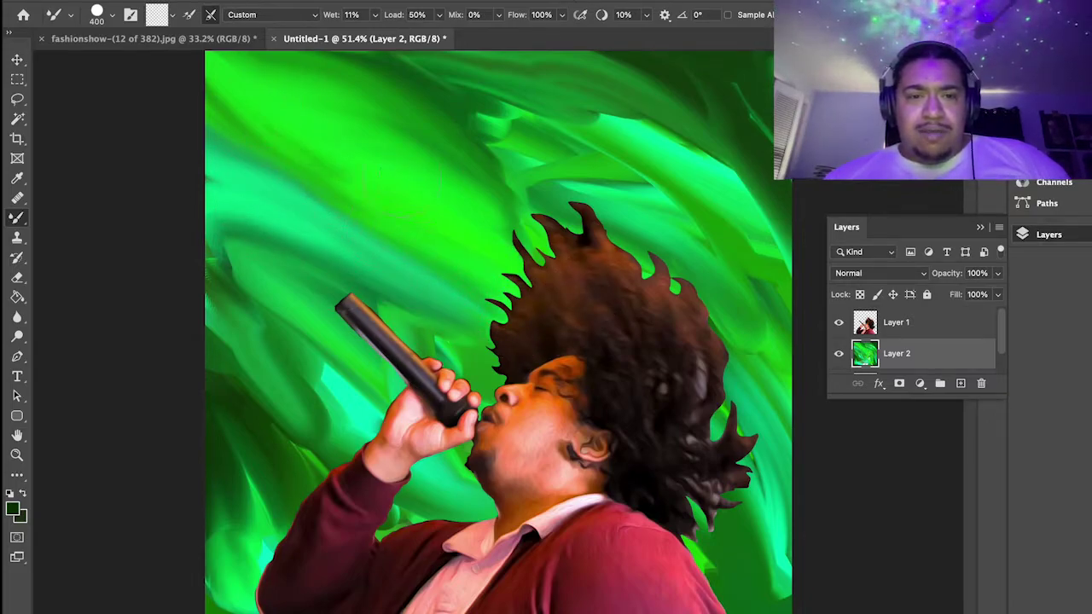
mouse_move(217, 291)
left_mouse_down()
mouse_move(392, 342)
mouse_move(500, 433)
left_mouse_up()
mouse_move(273, 303)
left_mouse_down()
mouse_move(324, 367)
mouse_move(439, 443)
left_mouse_up()
mouse_move(389, 503)
left_mouse_down()
mouse_move(239, 395)
mouse_move(195, 325)
mouse_move(427, 510)
mouse_move(401, 517)
mouse_move(249, 459)
mouse_move(287, 469)
mouse_move(369, 452)
left_mouse_up()
mouse_move(442, 508)
left_mouse_down()
mouse_move(465, 491)
mouse_move(426, 529)
mouse_move(491, 522)
mouse_move(382, 505)
mouse_move(401, 571)
mouse_move(218, 478)
mouse_move(228, 465)
mouse_move(212, 452)
mouse_move(490, 550)
mouse_move(218, 424)
mouse_move(332, 589)
mouse_move(187, 550)
mouse_move(388, 610)
left_mouse_up()
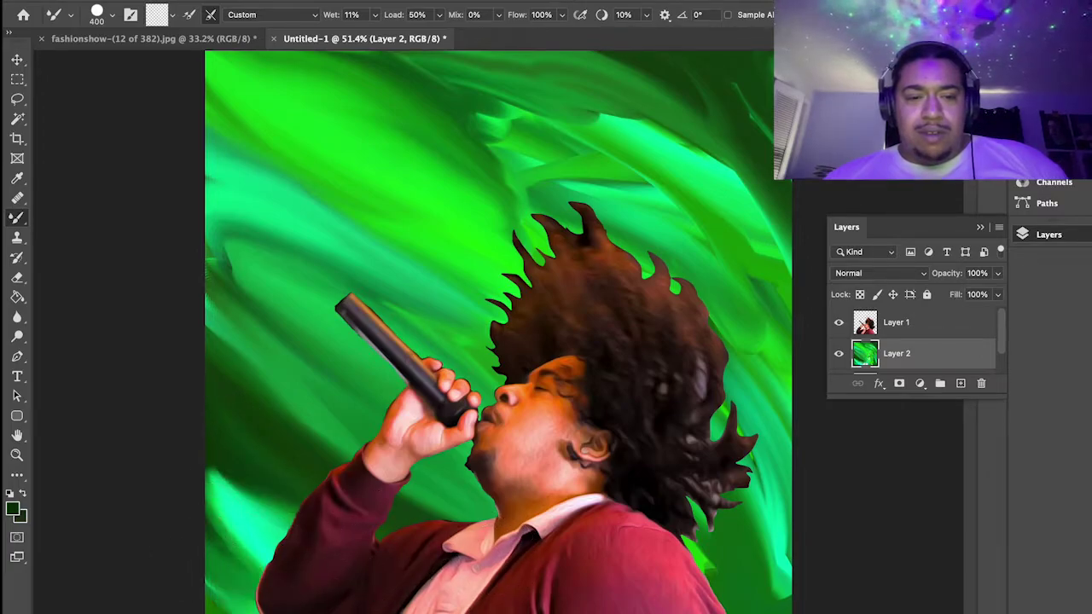
mouse_move(670, 536)
left_mouse_down()
mouse_move(654, 514)
mouse_move(717, 470)
mouse_move(733, 548)
left_mouse_up()
mouse_move(807, 469)
left_mouse_down()
mouse_move(704, 388)
mouse_move(718, 613)
mouse_move(788, 576)
mouse_move(684, 342)
mouse_move(793, 400)
mouse_move(737, 319)
mouse_move(537, 162)
mouse_move(562, 157)
mouse_move(761, 339)
mouse_move(564, 130)
mouse_move(753, 223)
mouse_move(754, 283)
mouse_move(451, 92)
mouse_move(731, 235)
mouse_move(495, 57)
mouse_move(617, 153)
mouse_move(454, 118)
mouse_move(550, 196)
mouse_move(611, 217)
mouse_move(571, 201)
mouse_move(614, 252)
mouse_move(720, 292)
mouse_move(534, 184)
mouse_move(737, 268)
mouse_move(463, 118)
mouse_move(771, 243)
mouse_move(449, 73)
mouse_move(645, 81)
mouse_move(795, 218)
mouse_move(636, 69)
mouse_move(820, 196)
mouse_move(707, 83)
mouse_move(756, 85)
left_mouse_up()
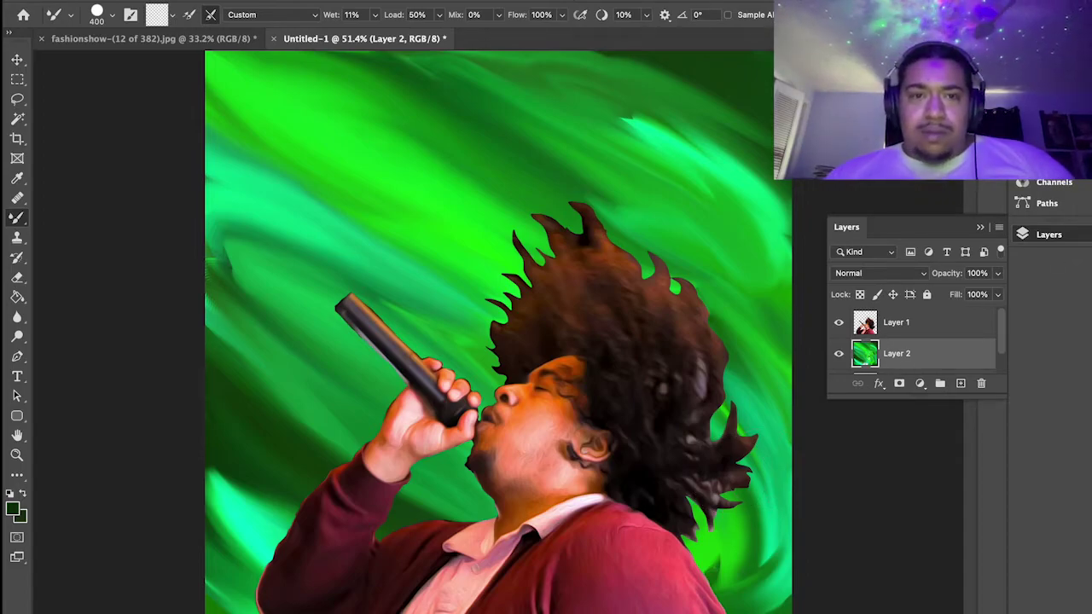
Apply the Oil Paint filter to Layer 2 with Stylization 10.0, Scale 2.0 and Bristle Detail 5.5.
left_click(358, 2)
left_click(359, 2)
left_click(309, 2)
mouse_move(358, 2)
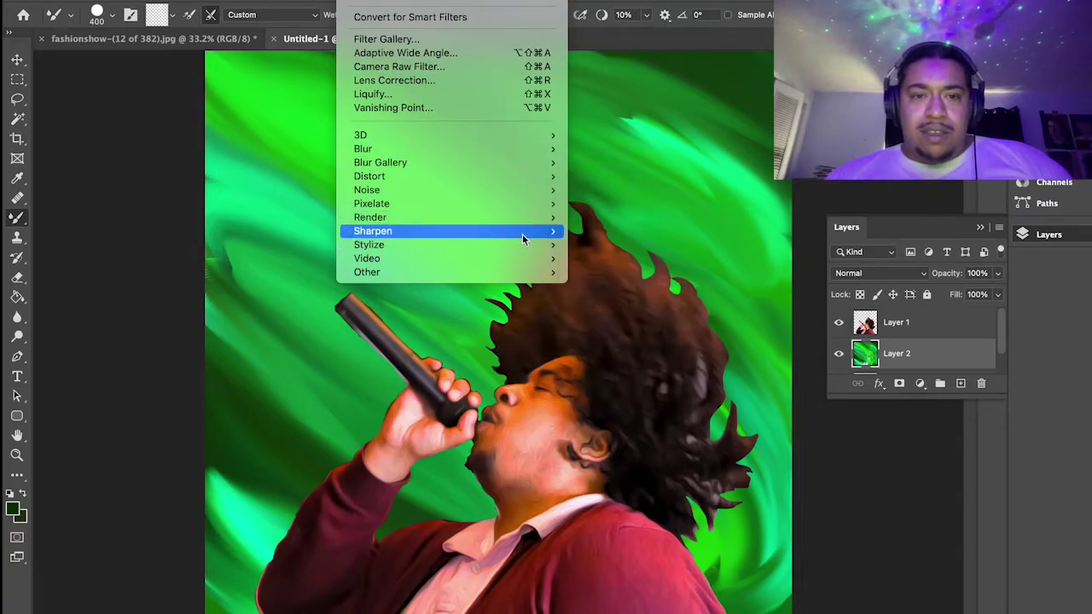
left_click(607, 268)
left_click(359, 2)
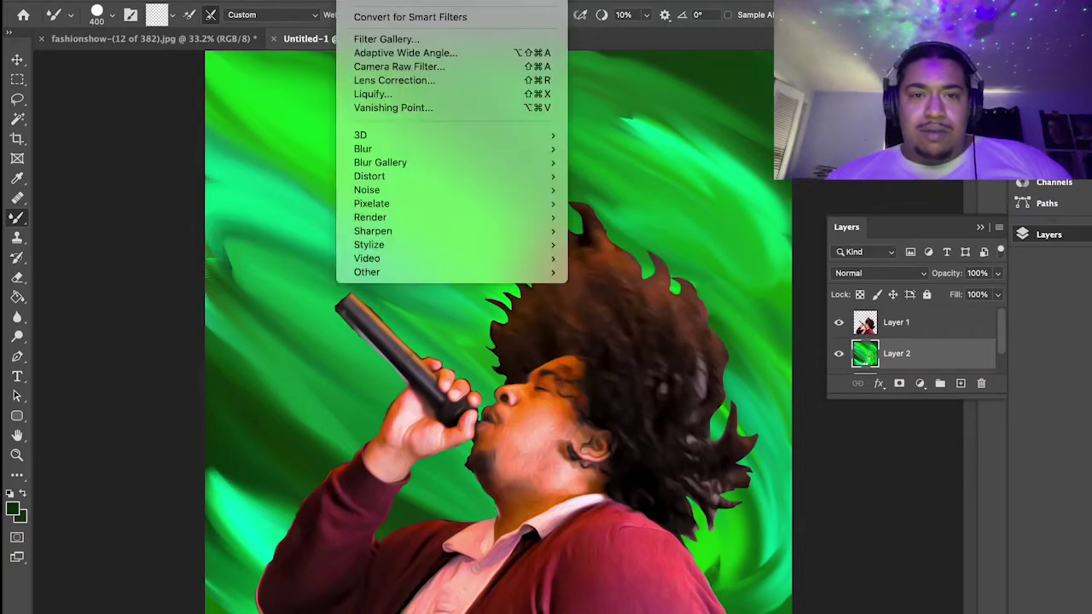
mouse_move(538, 245)
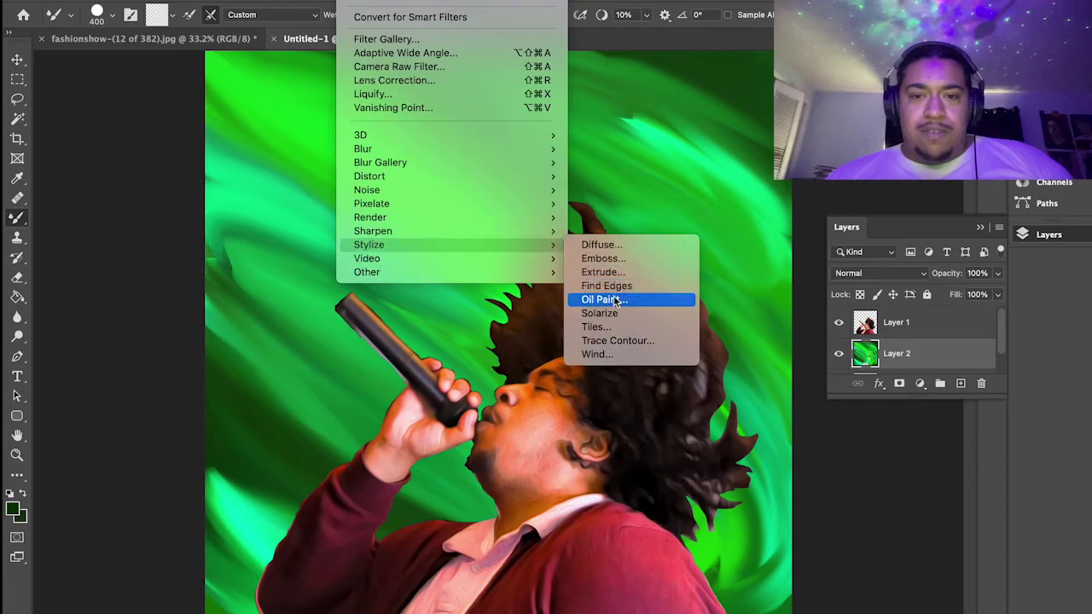
left_click(605, 300)
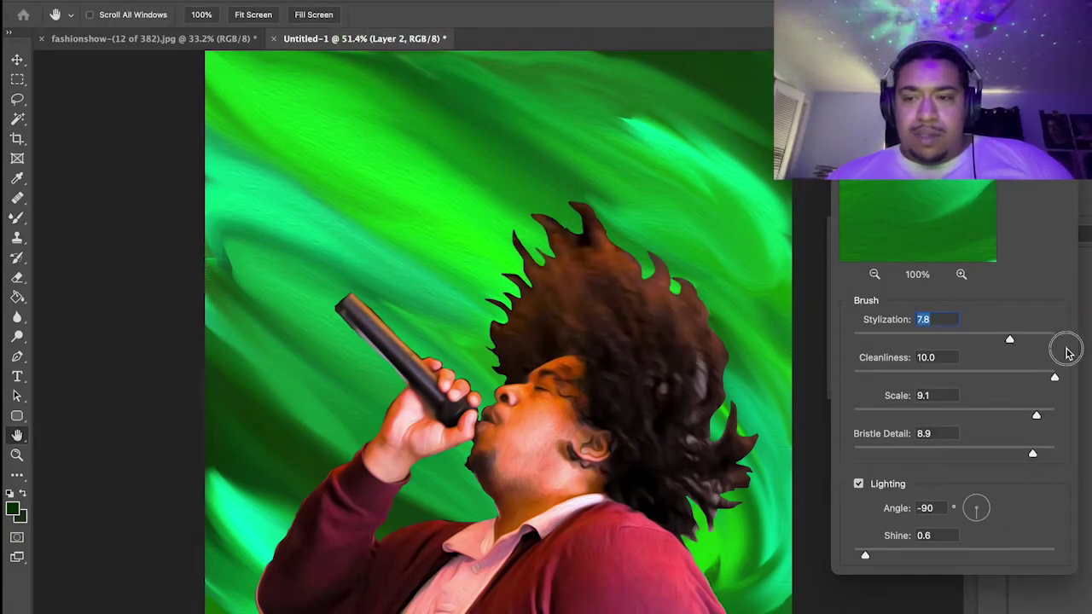
left_click_drag(1012, 338, 1057, 339)
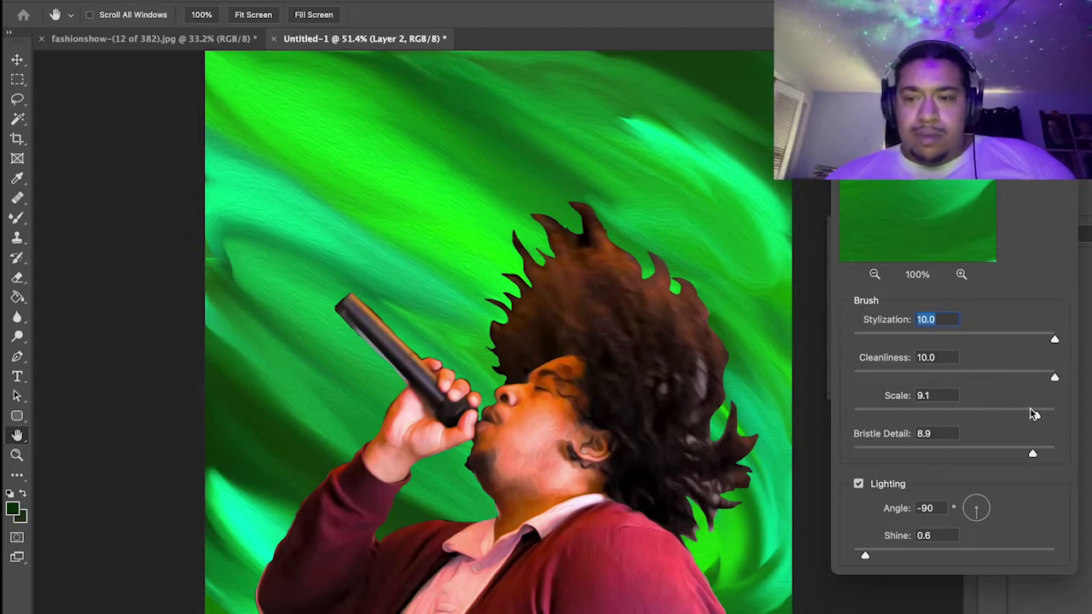
left_click_drag(1033, 453, 1058, 454)
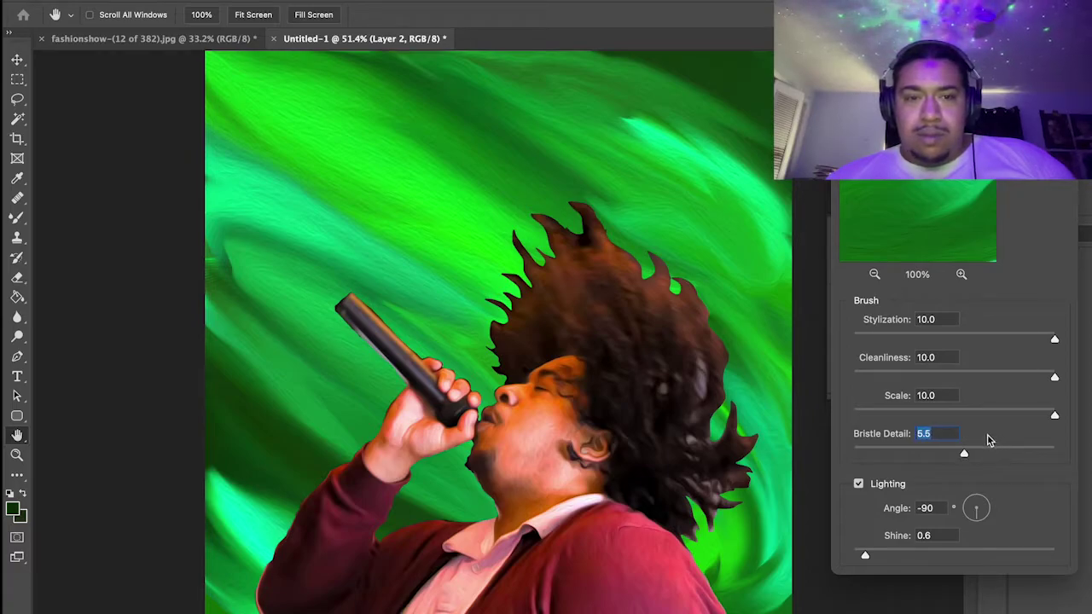
left_click(971, 414)
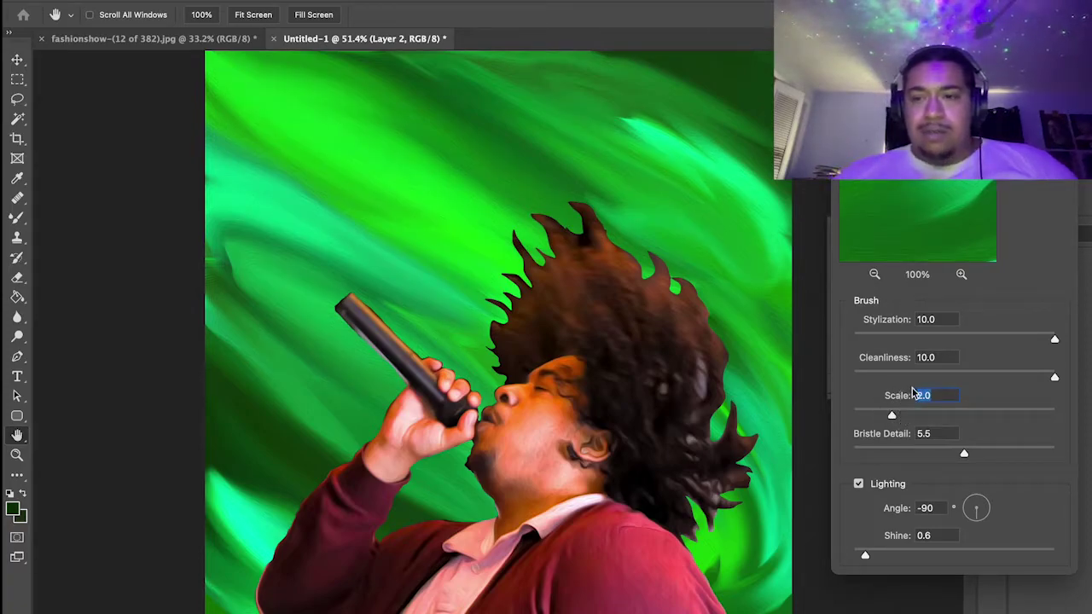
key("Return")
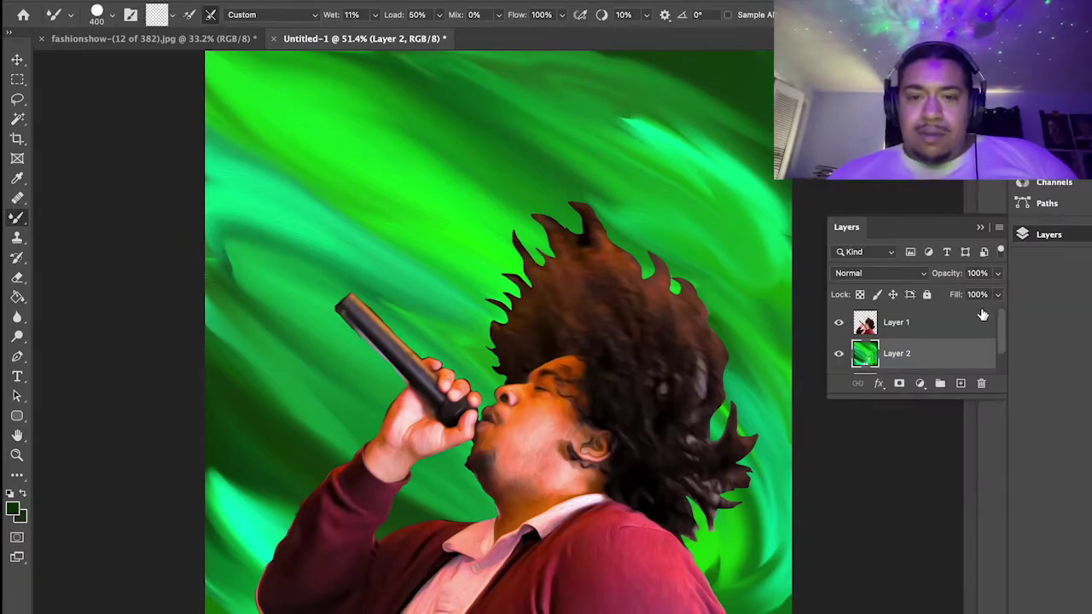
Trim the uneven lower edge near the microphone's square end on Layer 1 with the Eraser at size 35.
left_click(911, 331)
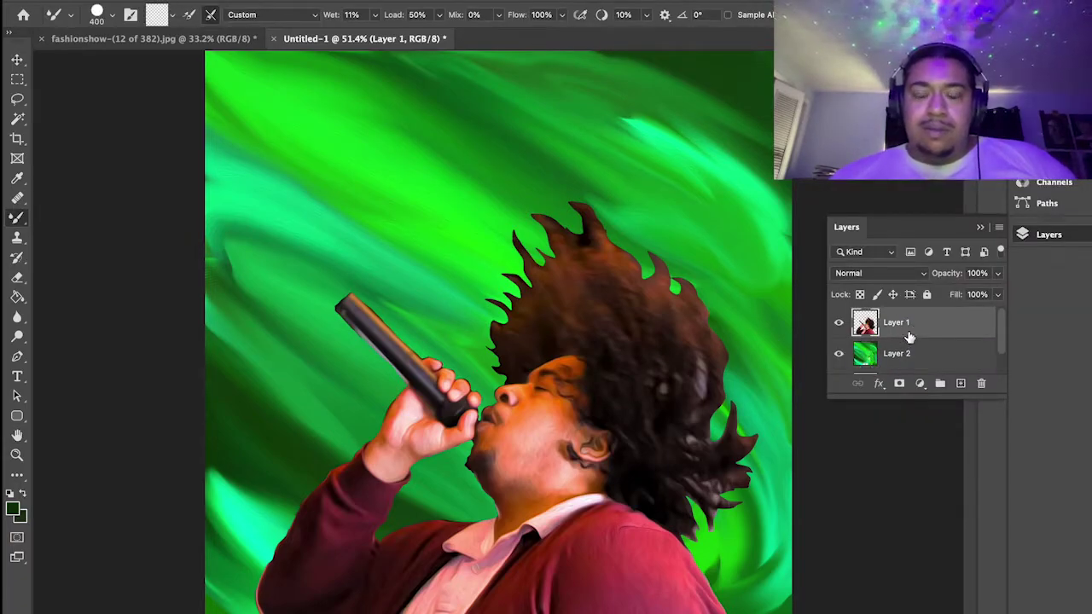
key("super+plus")
key("super+plus")
key("super+minus")
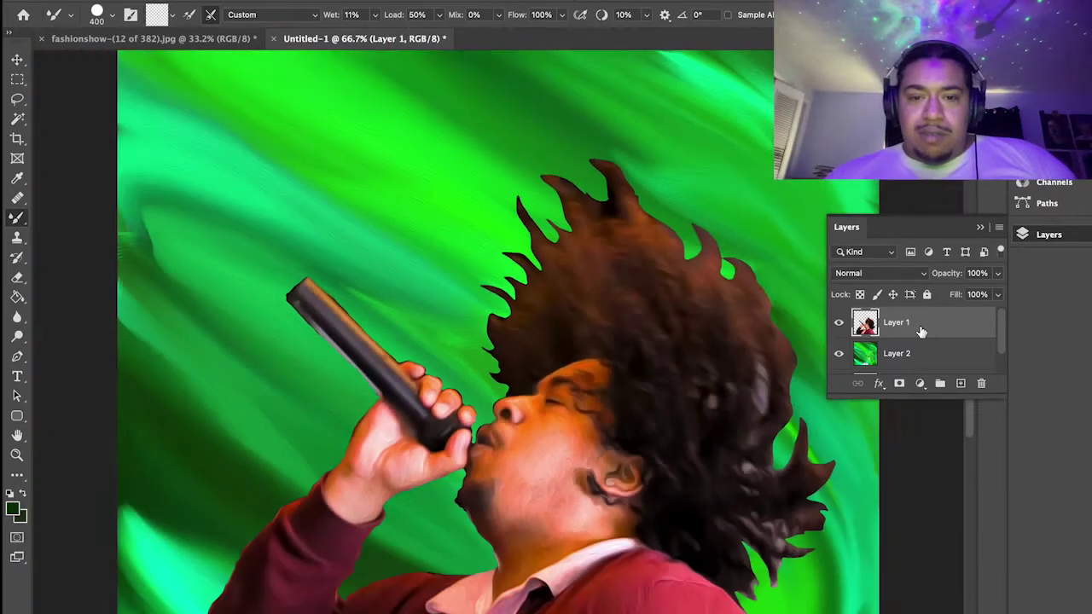
key("super+minus")
key("super+plus")
key("super+minus")
key("super+plus")
key("super+plus")
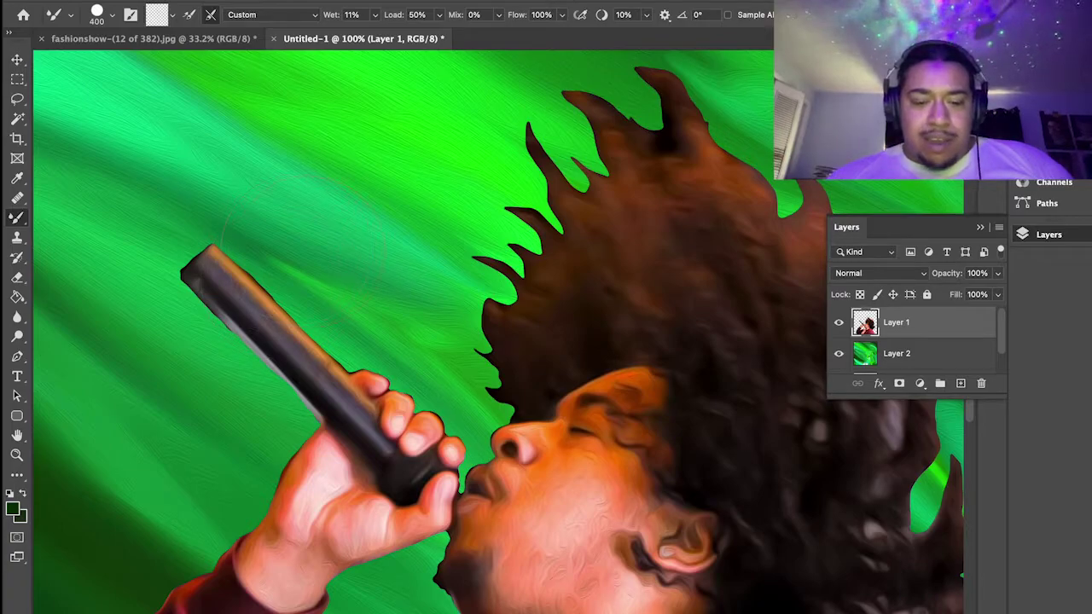
key("e")
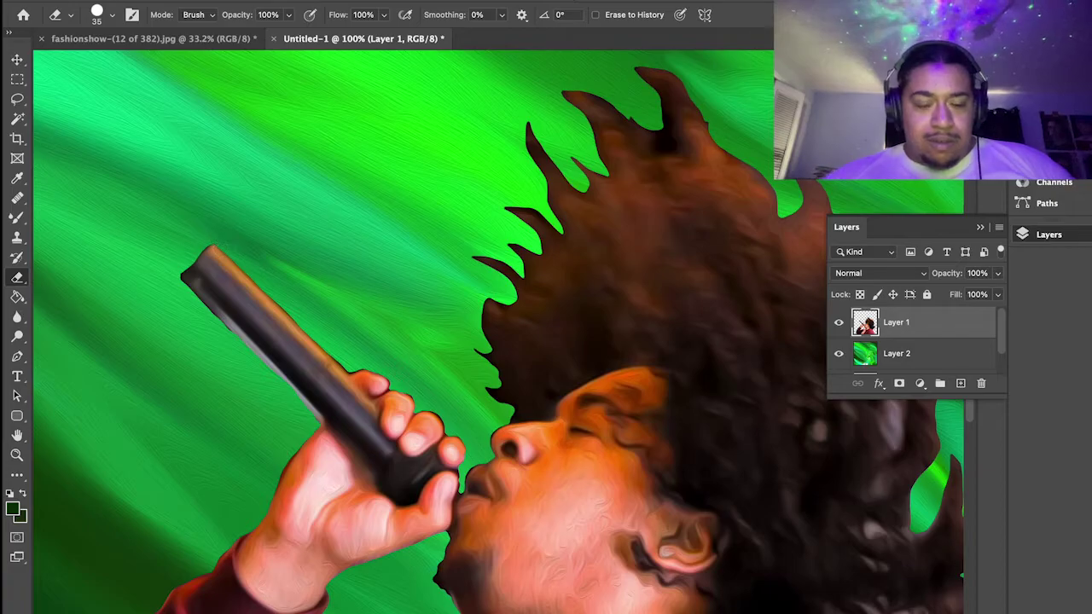
key("super+plus")
key("super+plus")
scroll(225, 254, "left", 10)
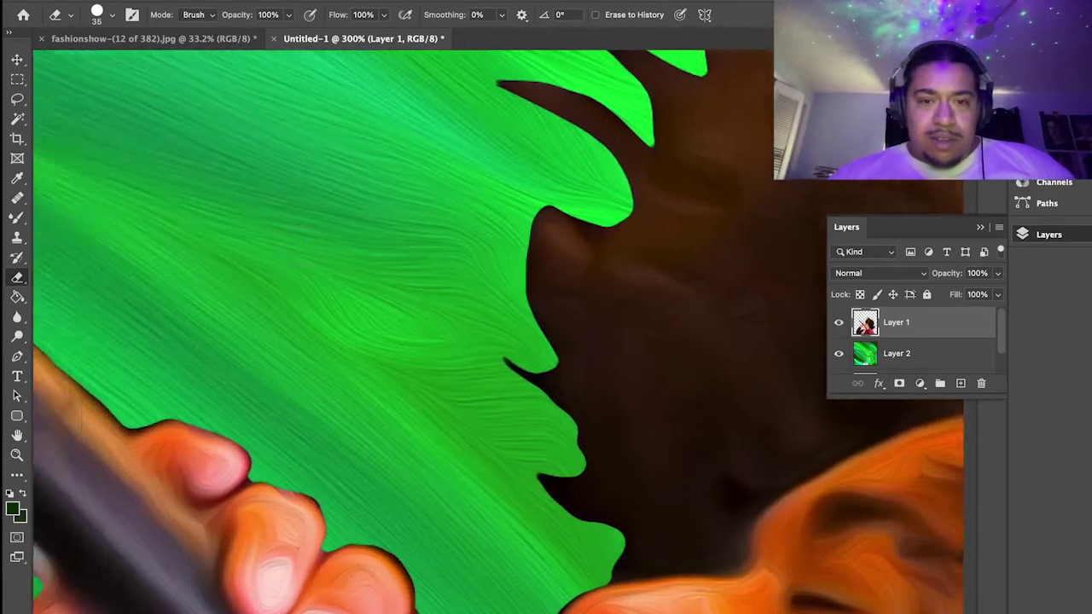
scroll(239, 242, "right", 5)
scroll(443, 218, "right", 10)
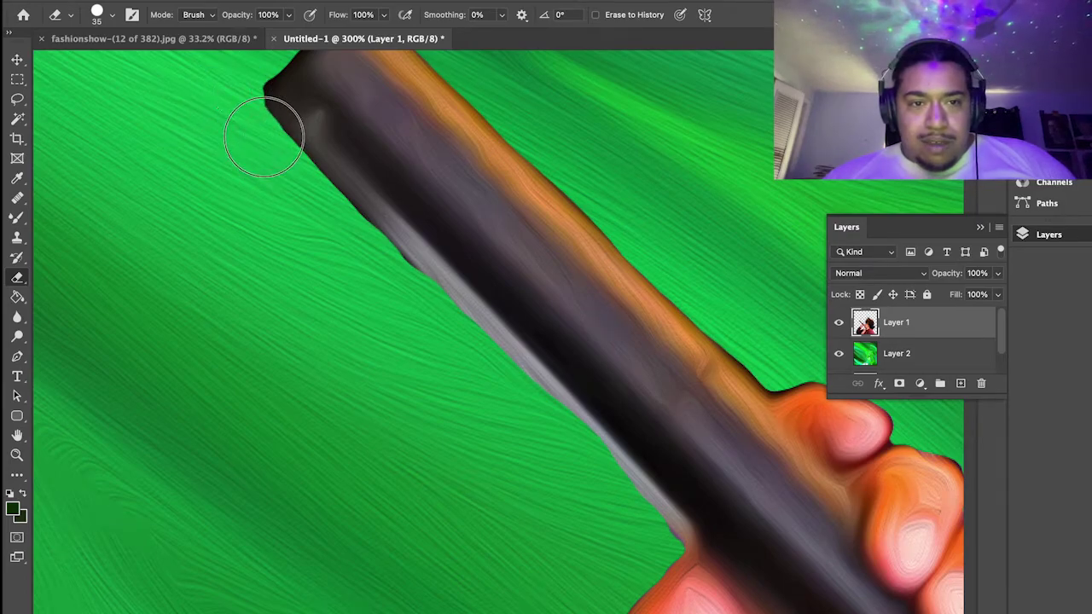
mouse_move(242, 104)
left_mouse_down()
mouse_move(401, 275)
mouse_move(427, 286)
left_mouse_up()
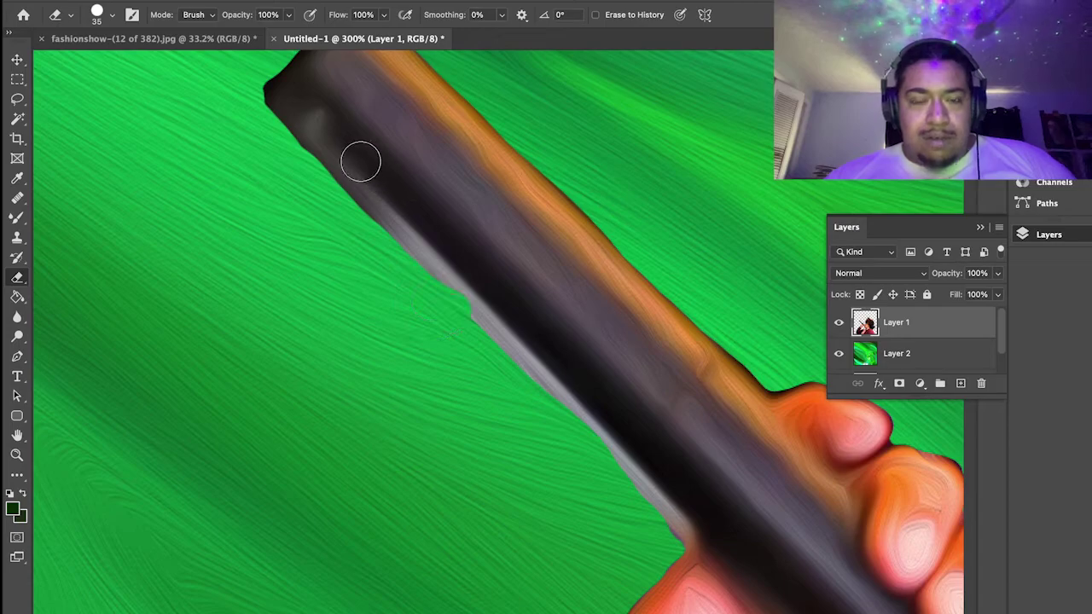
Try to erase more of the microphone's lower edge and square end, and undo the trial strokes.
scroll(367, 171, "up", 5)
scroll(367, 170, "left", 3)
mouse_move(371, 236)
left_mouse_down()
mouse_move(361, 195)
mouse_move(331, 222)
mouse_move(366, 244)
mouse_move(363, 273)
mouse_move(360, 264)
mouse_move(453, 333)
left_mouse_up()
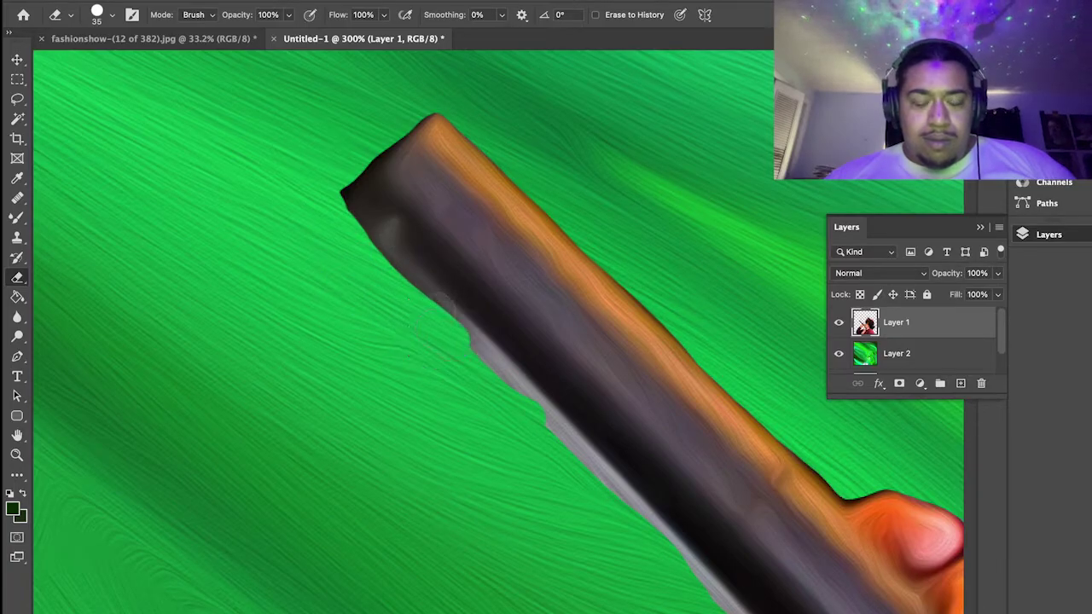
key("ctrl+z")
mouse_move(410, 100)
left_mouse_down()
mouse_move(319, 207)
mouse_move(331, 191)
mouse_move(321, 196)
mouse_move(332, 214)
left_mouse_up()
key("super+z")
key("super+z")
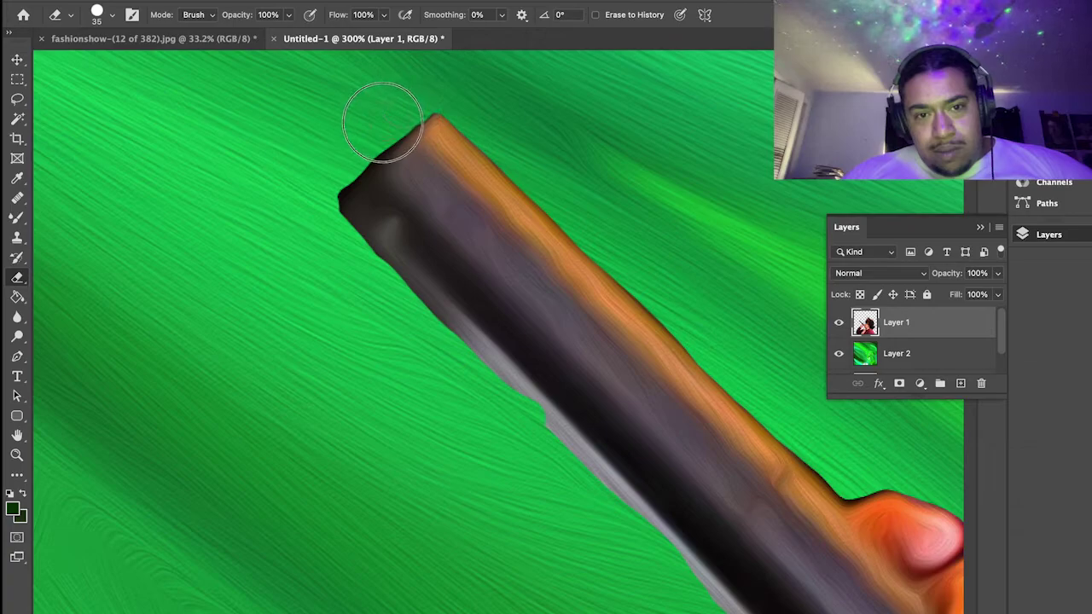
left_click_drag(311, 198, 380, 135)
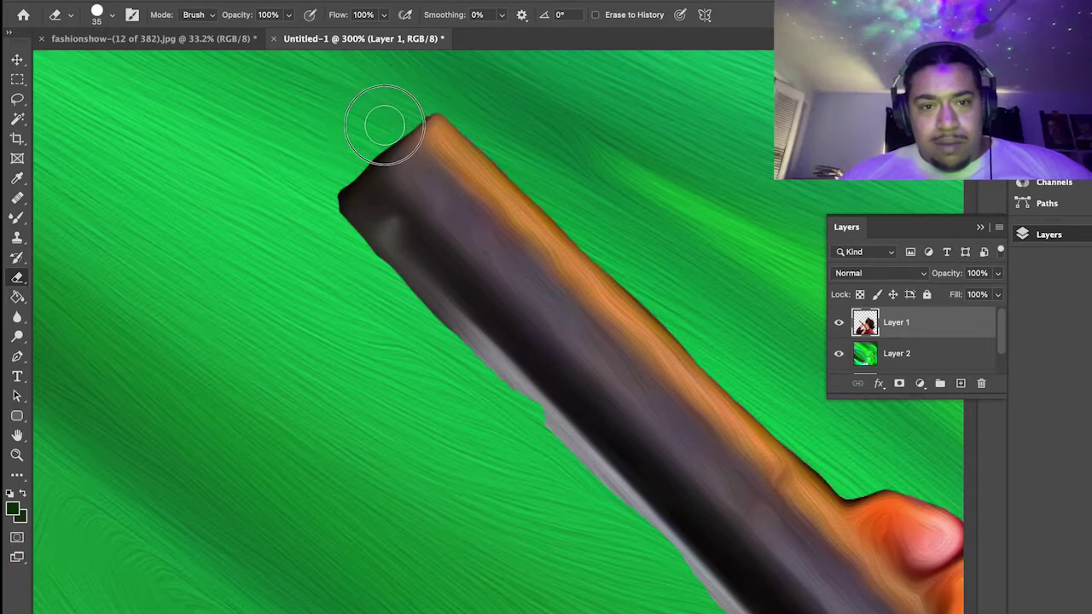
key("super+z")
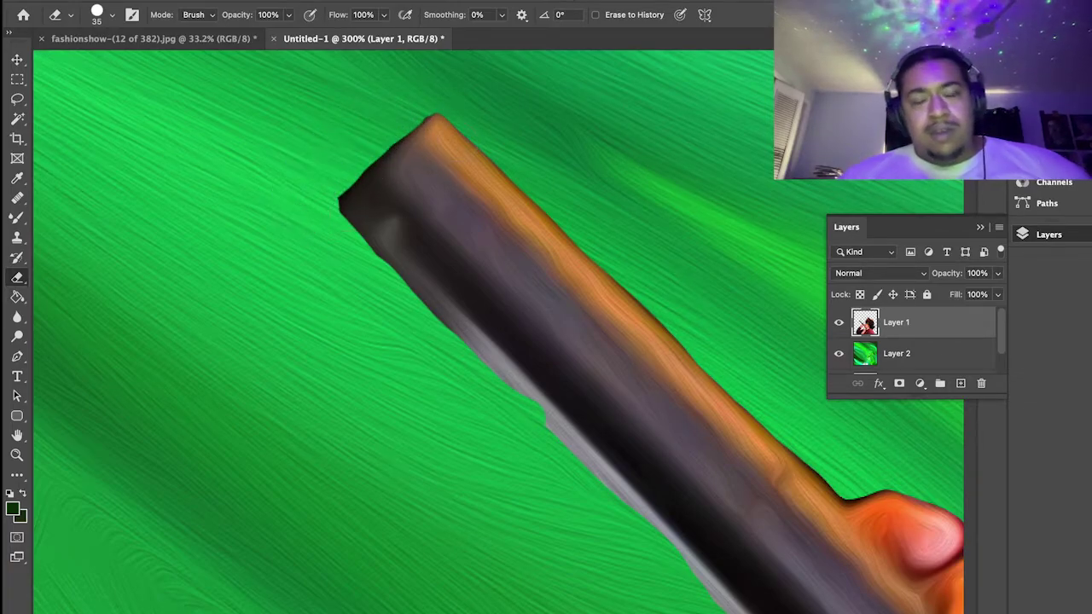
Round the microphone's end corner and erase the grey fringe along its lower edge down to the thumb.
left_click(319, 191)
mouse_move(359, 170)
left_mouse_down()
mouse_move(325, 210)
mouse_move(436, 357)
mouse_move(518, 413)
mouse_move(561, 465)
mouse_move(653, 522)
left_mouse_up()
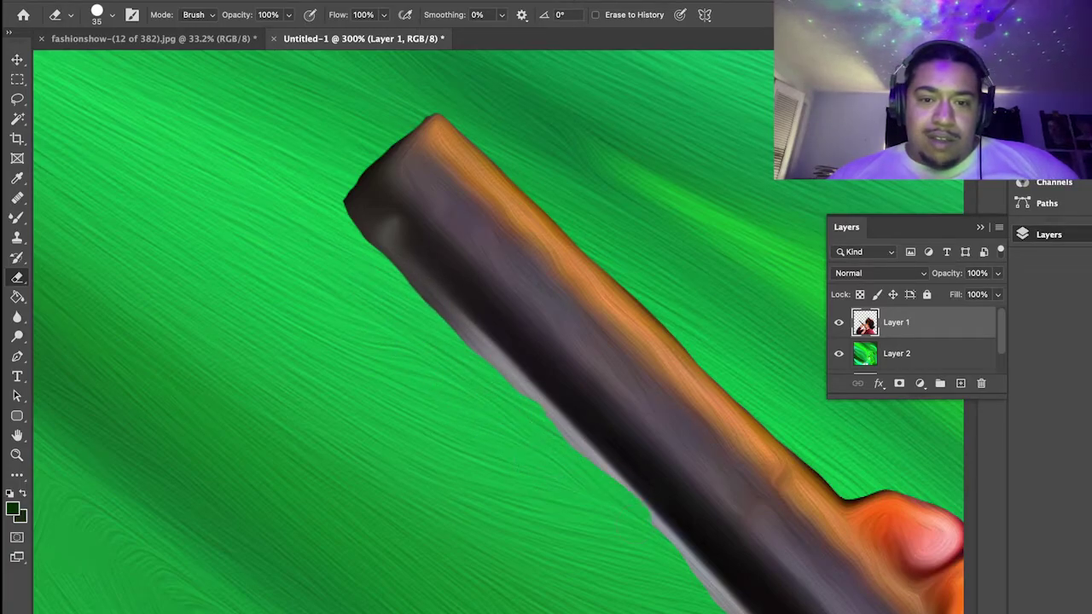
left_click_drag(730, 411, 521, 239)
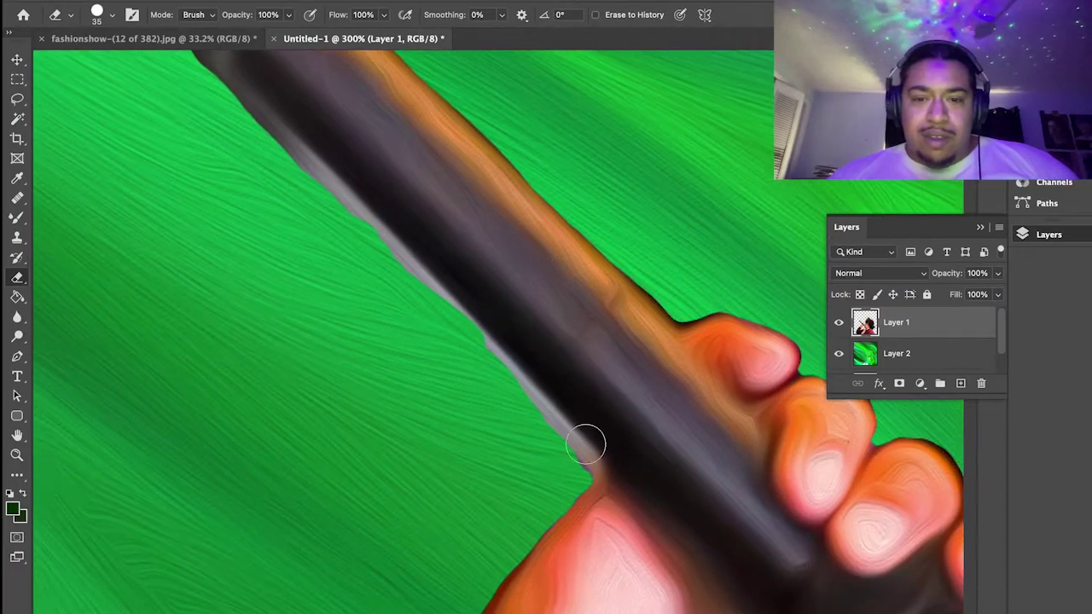
mouse_move(567, 484)
left_mouse_down()
mouse_move(544, 455)
mouse_move(573, 485)
mouse_move(474, 352)
mouse_move(579, 466)
mouse_move(560, 484)
mouse_move(604, 483)
left_mouse_up()
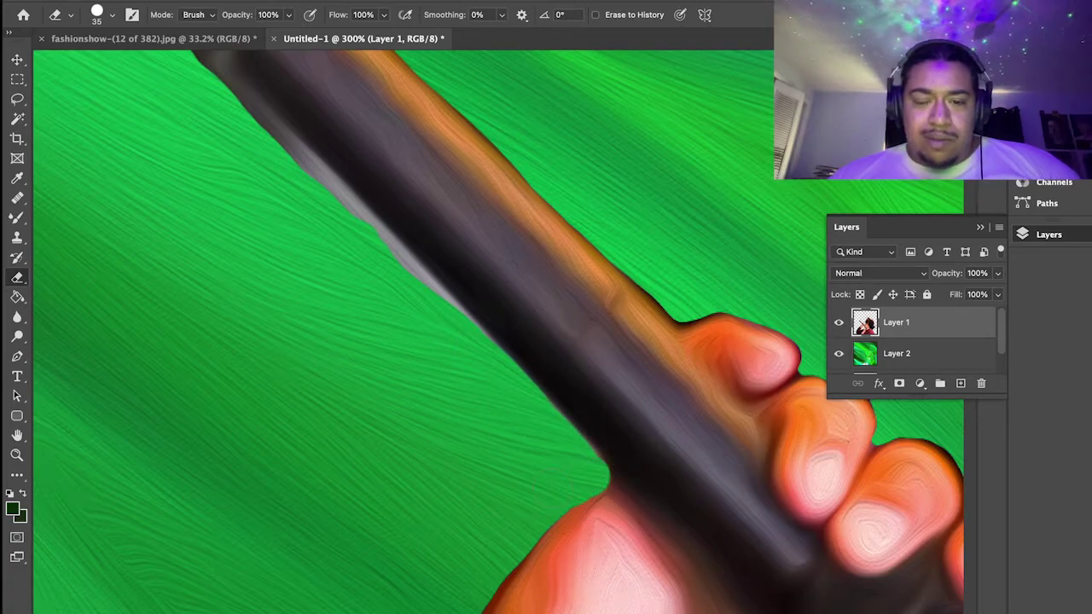
Try to erase the microphone's upper edge beside the index finger at size 15, and undo the trial strokes.
scroll(452, 284, "down", 6)
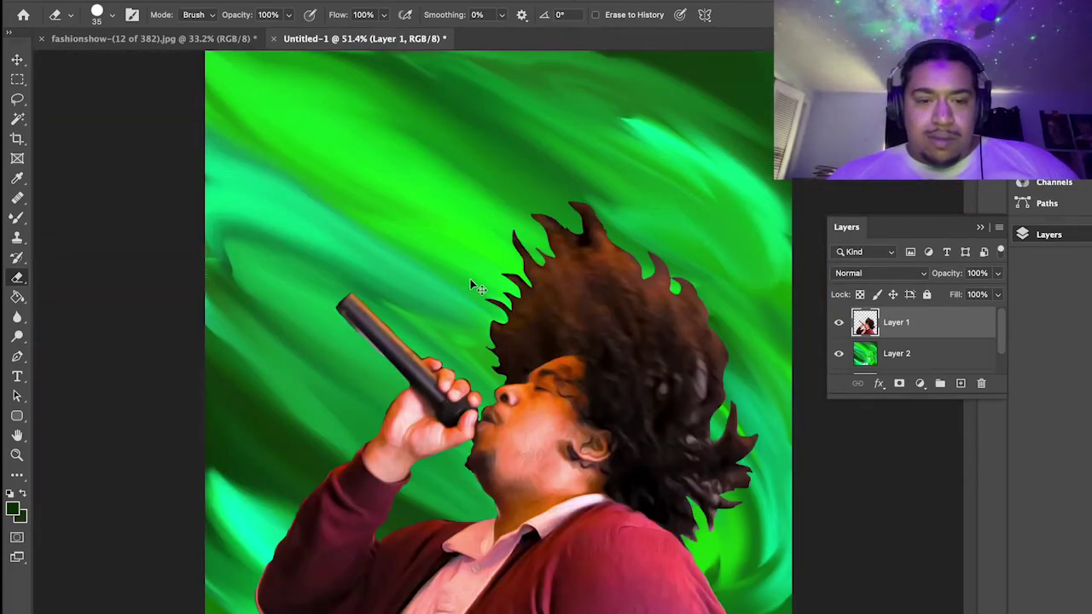
scroll(470, 283, "up", 4)
left_click_drag(470, 285, 690, 248)
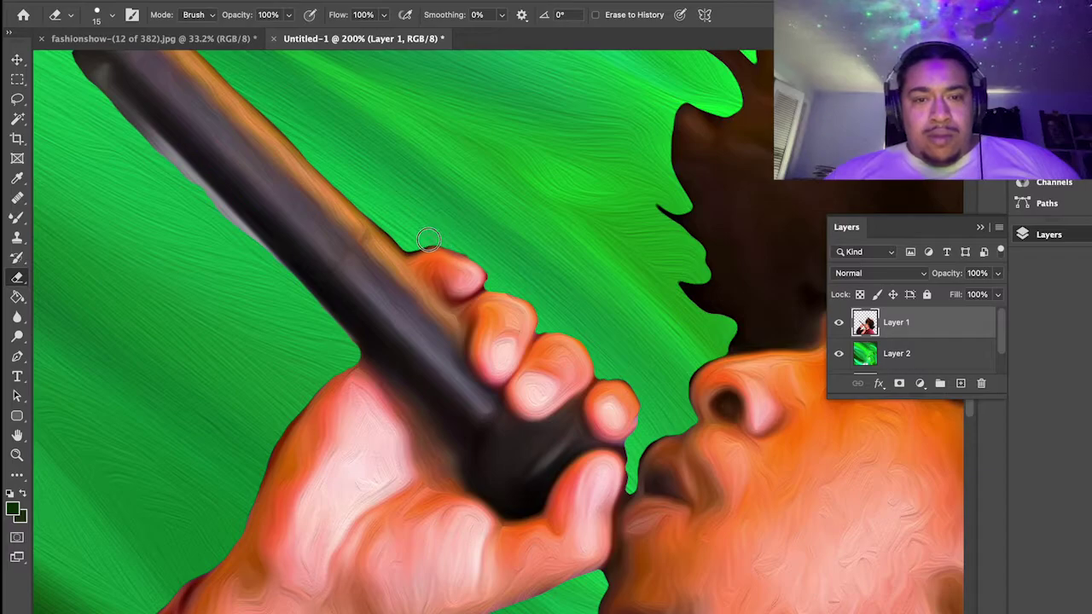
left_click_drag(411, 245, 373, 227)
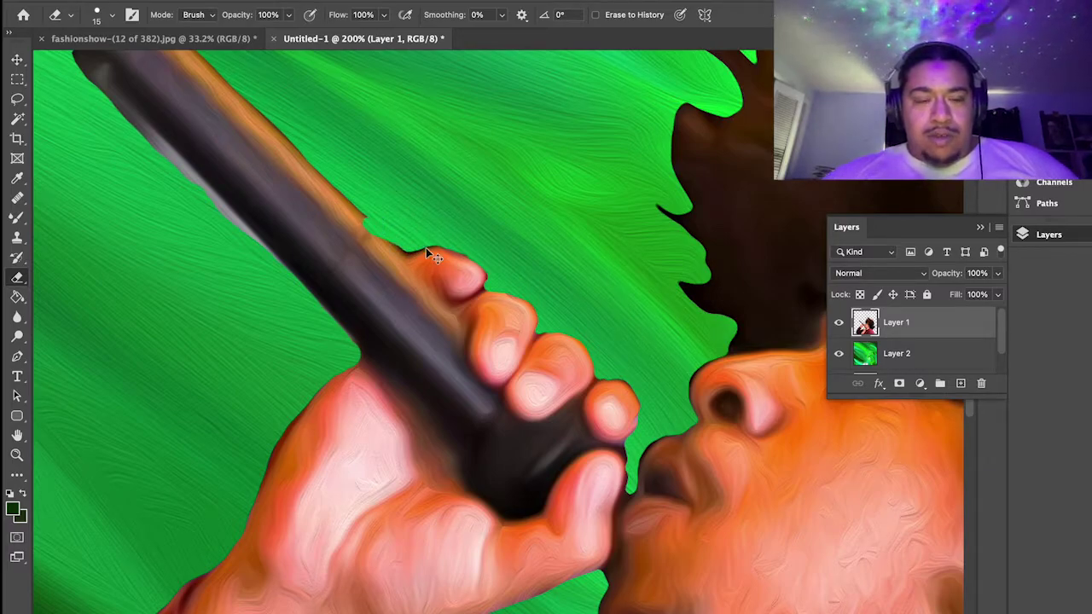
key("super+z")
key("super+z")
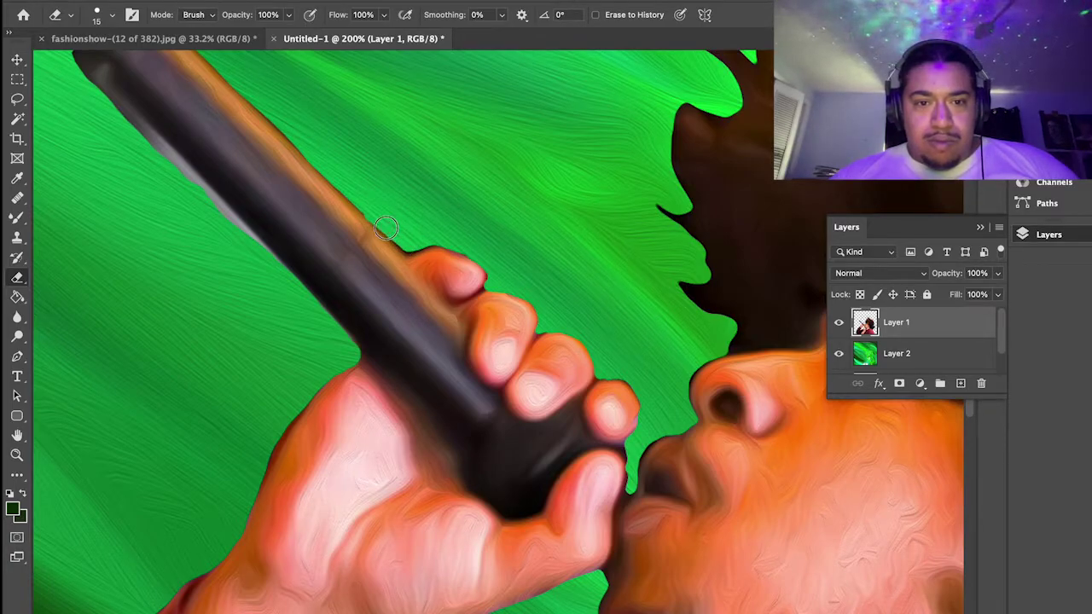
Erase the uneven fringe along the microphone's upper edge on Layer 1 with the Eraser at size 15.
left_click_drag(300, 141, 271, 119)
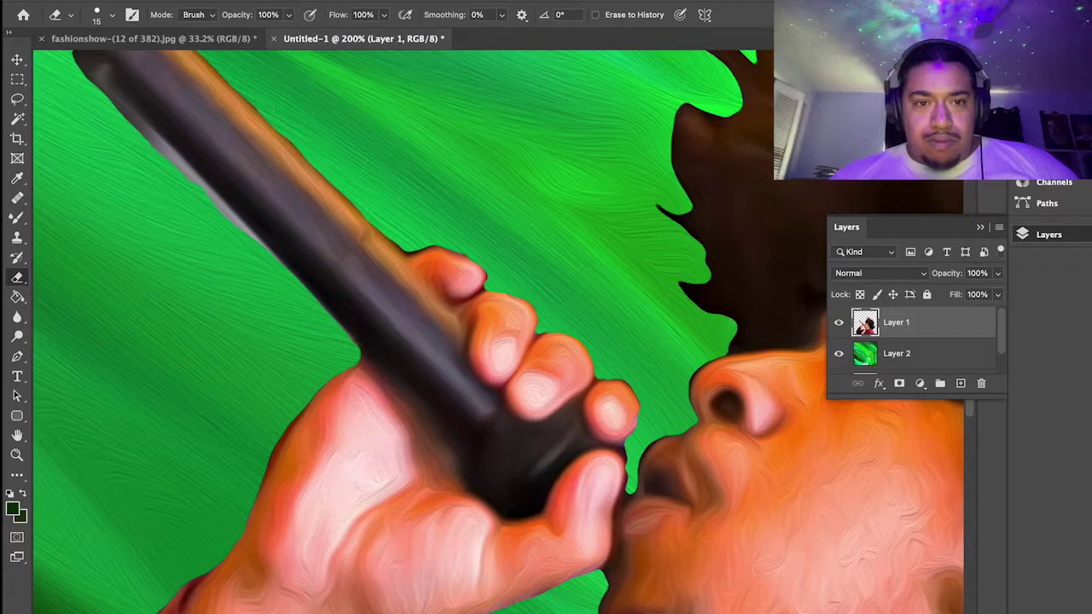
scroll(439, 215, "down", 6)
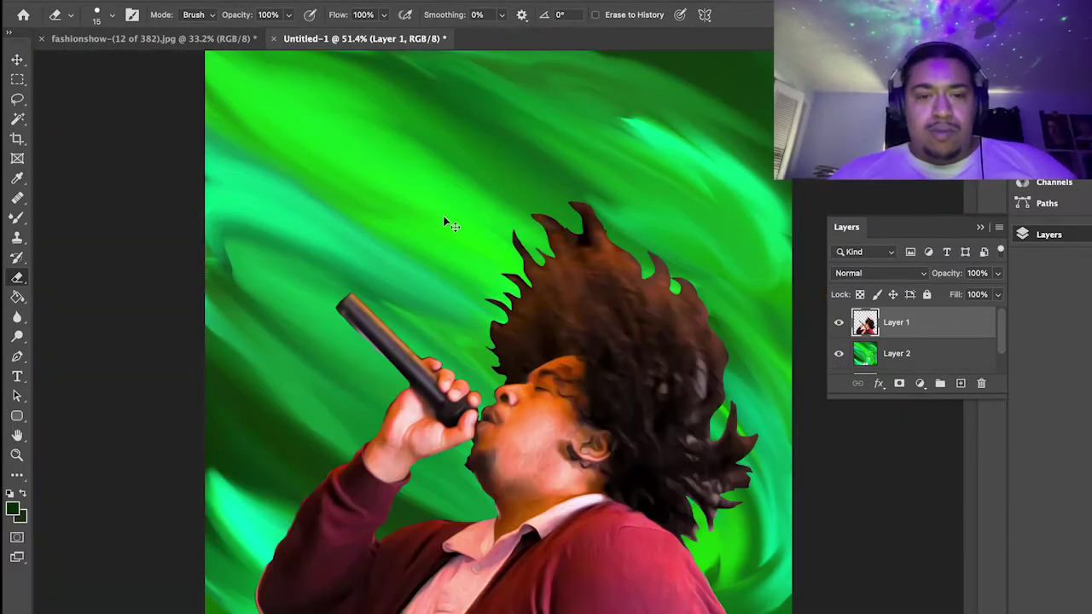
scroll(512, 171, "up", 8)
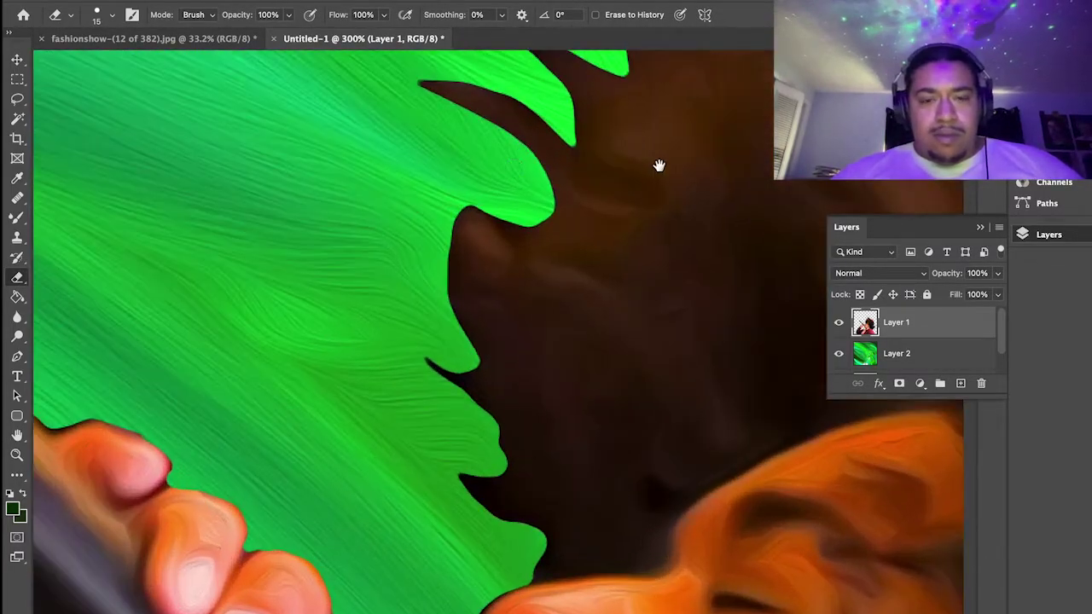
left_click_drag(360, 268, 928, 297)
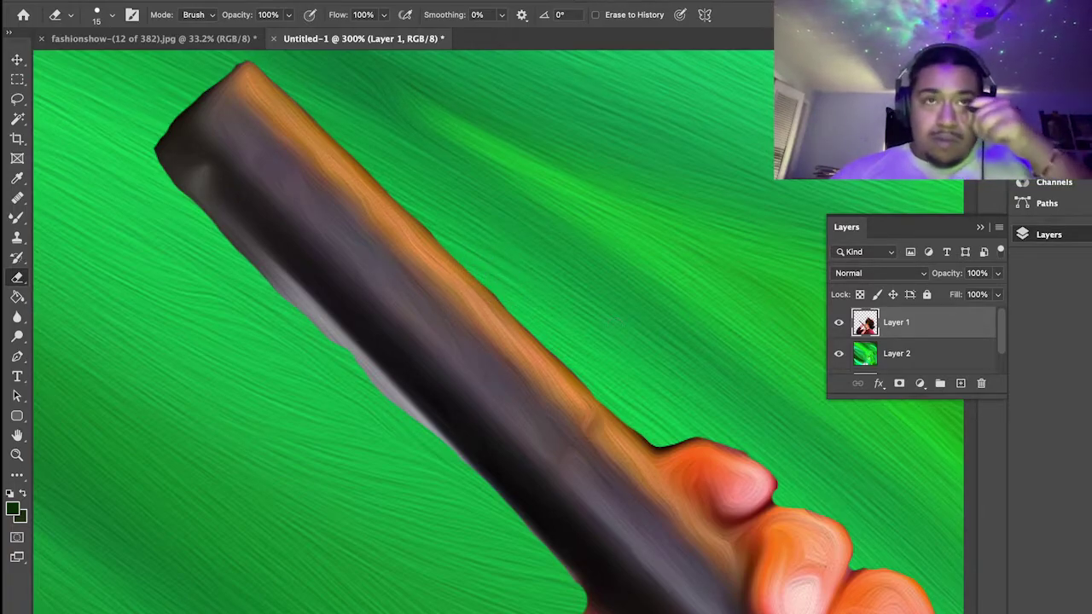
scroll(614, 326, "down", 6)
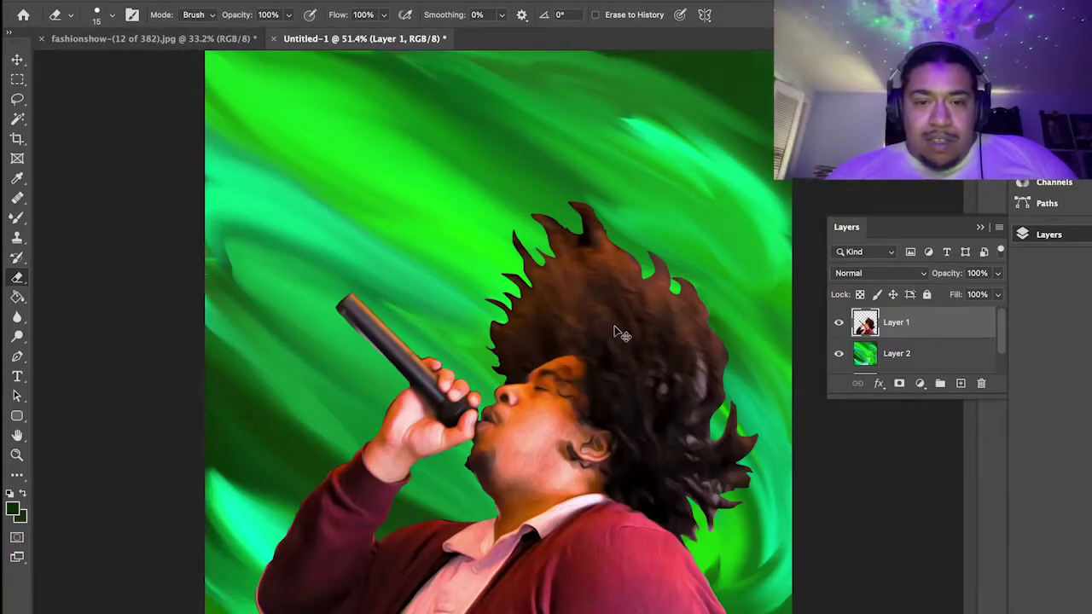
scroll(614, 327, "up", 6)
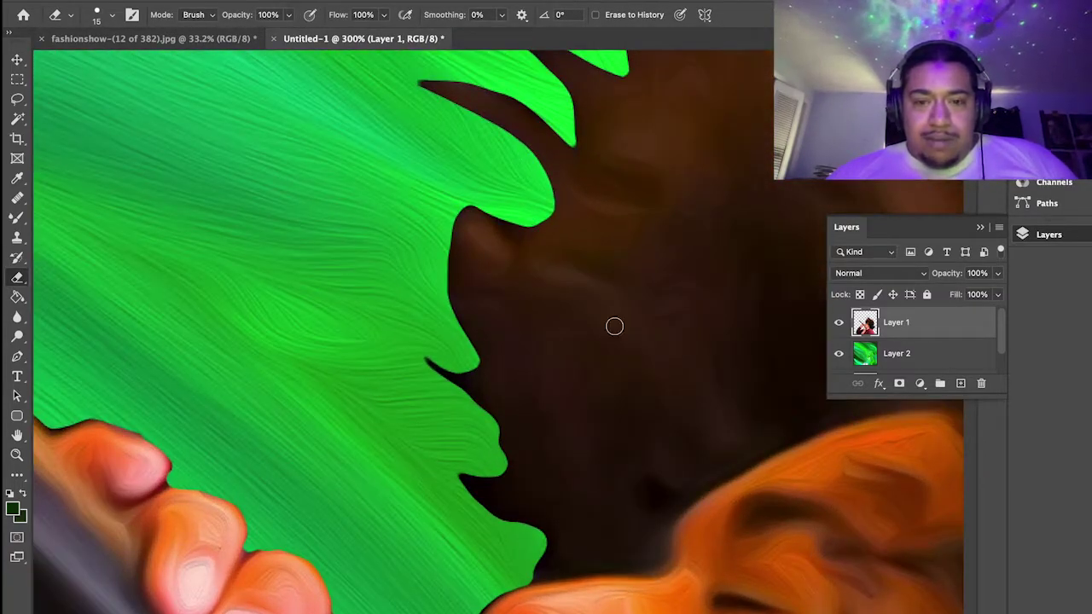
left_click_drag(407, 249, 851, 224)
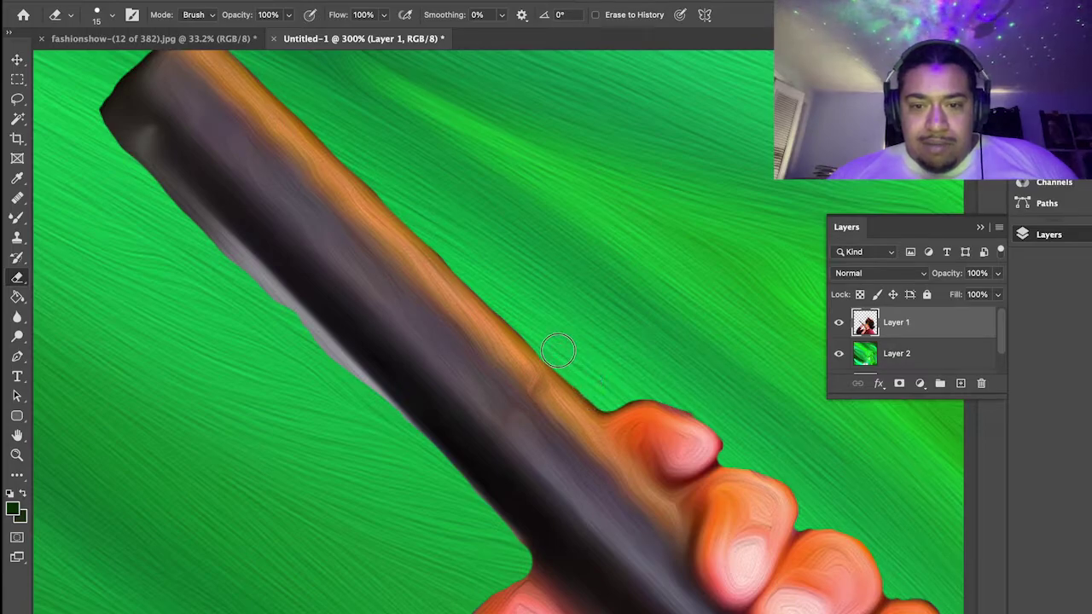
Erase the dark fringe and bumps along the outer edge of the wrist and raised sleeve on Layer 1.
left_click_drag(571, 409, 675, 325)
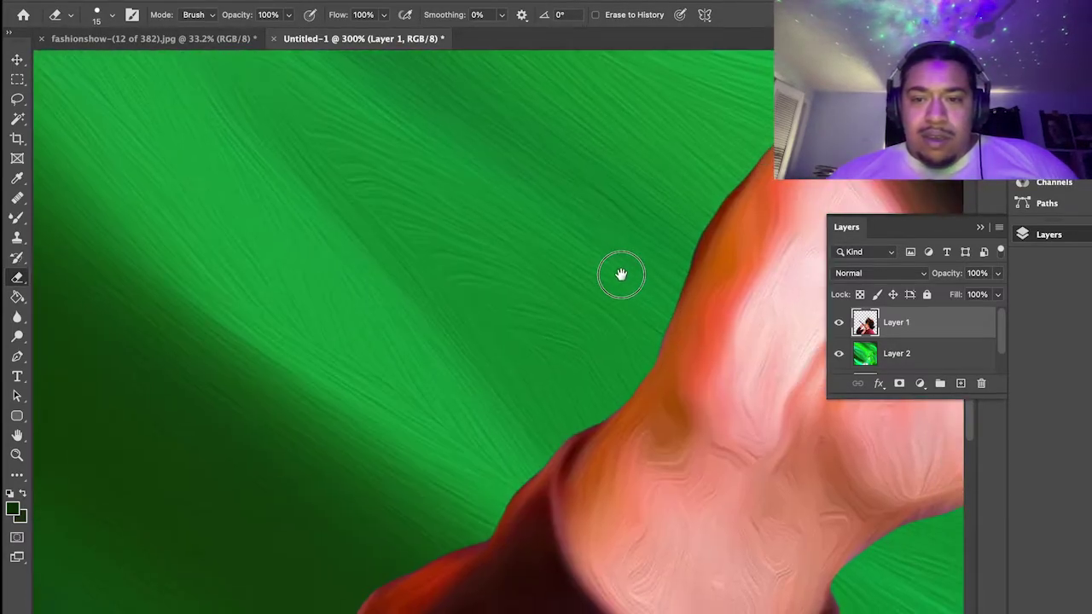
left_click_drag(728, 167, 751, 167)
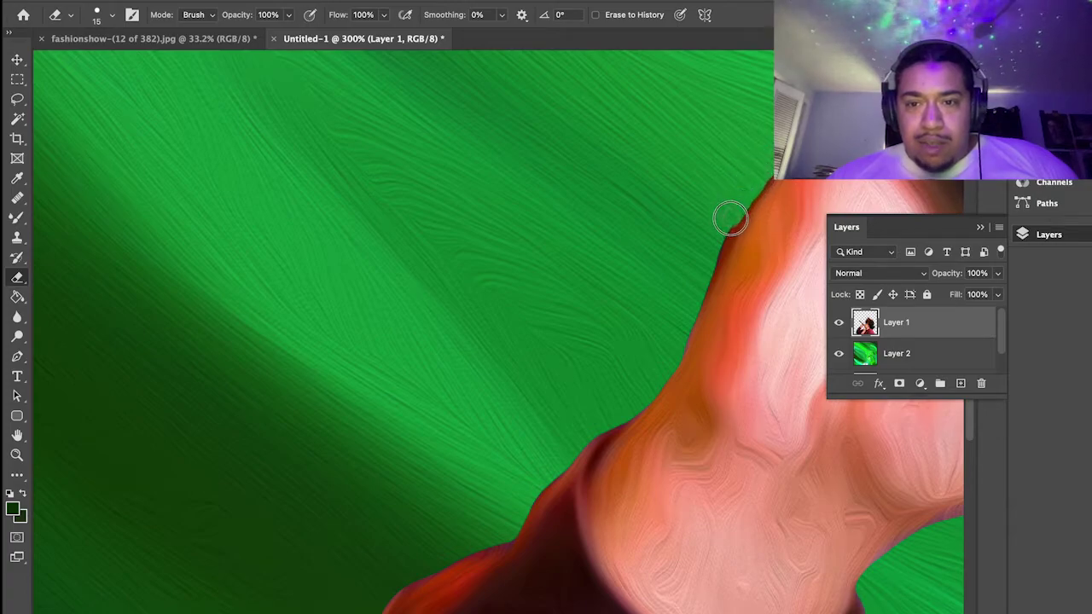
left_click_drag(537, 412, 727, 139)
left_click_drag(391, 547, 671, 302)
left_click_drag(649, 201, 627, 249)
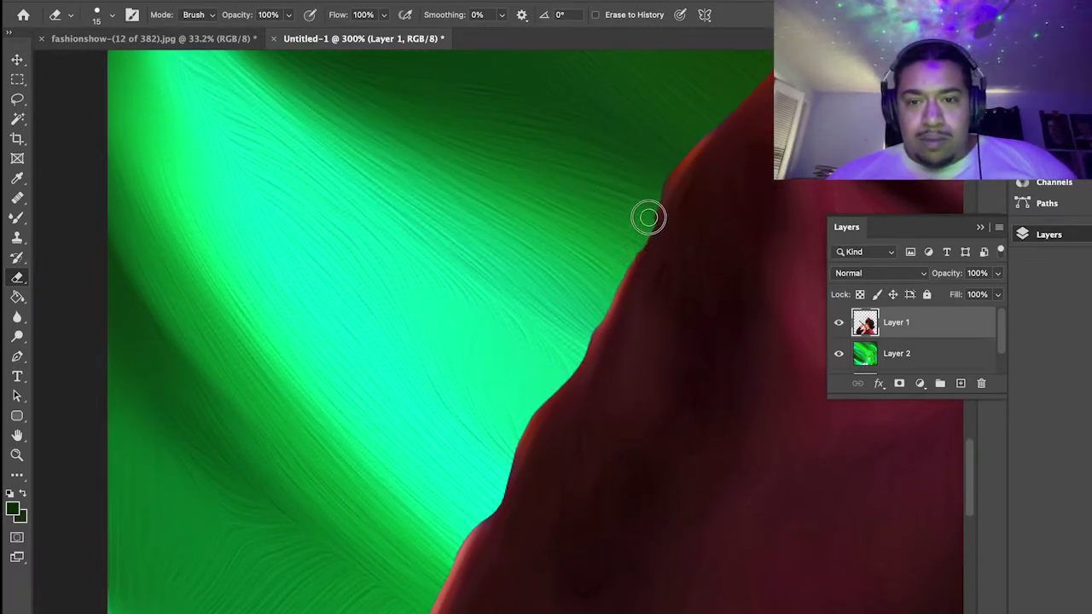
left_click_drag(651, 213, 633, 253)
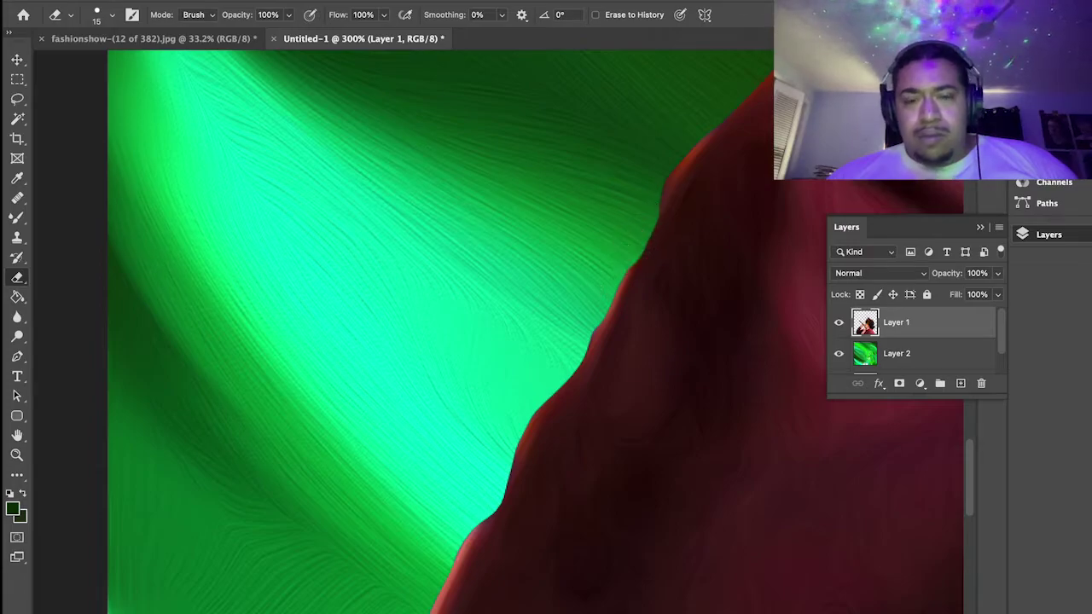
key("super+0")
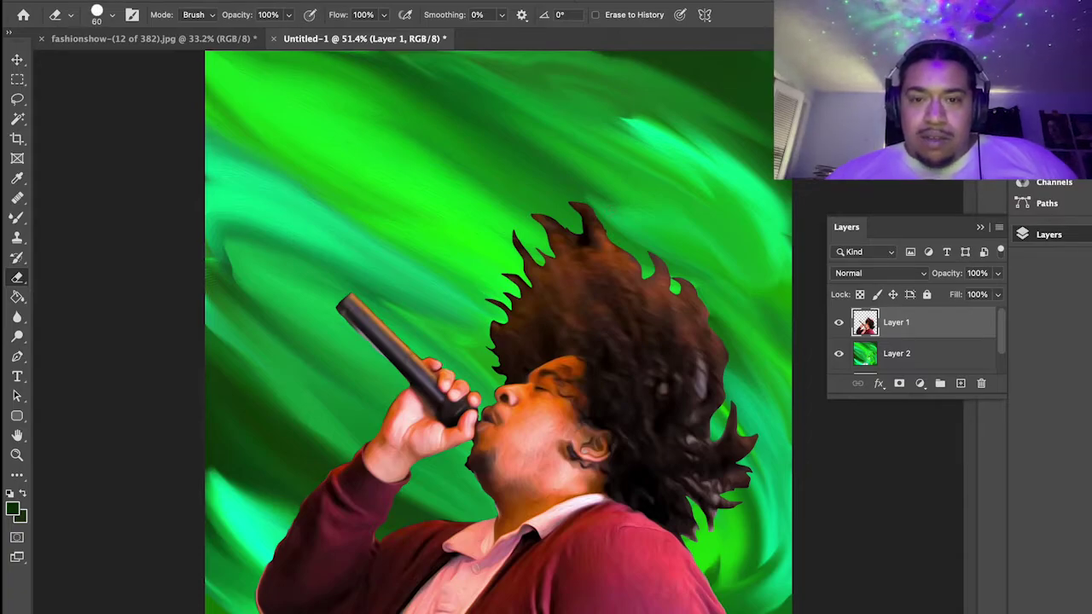
Lasso the singer's whole hair, tracing the forehead, ear and collar, and extend the selection around the upper hair tips.
key("super+equal")
key("super+equal")
key("super+equal")
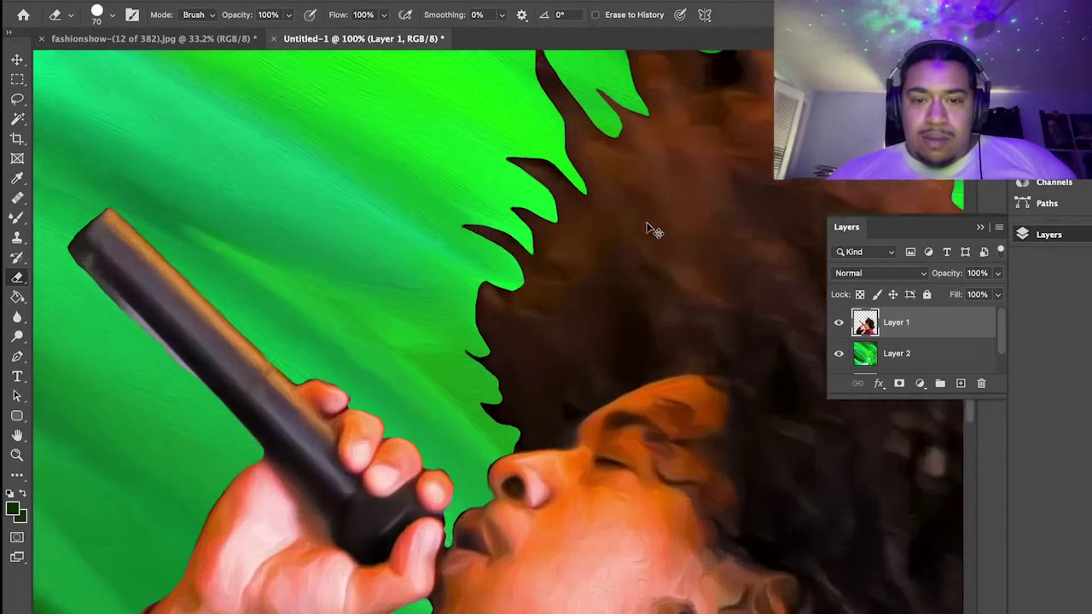
key("l")
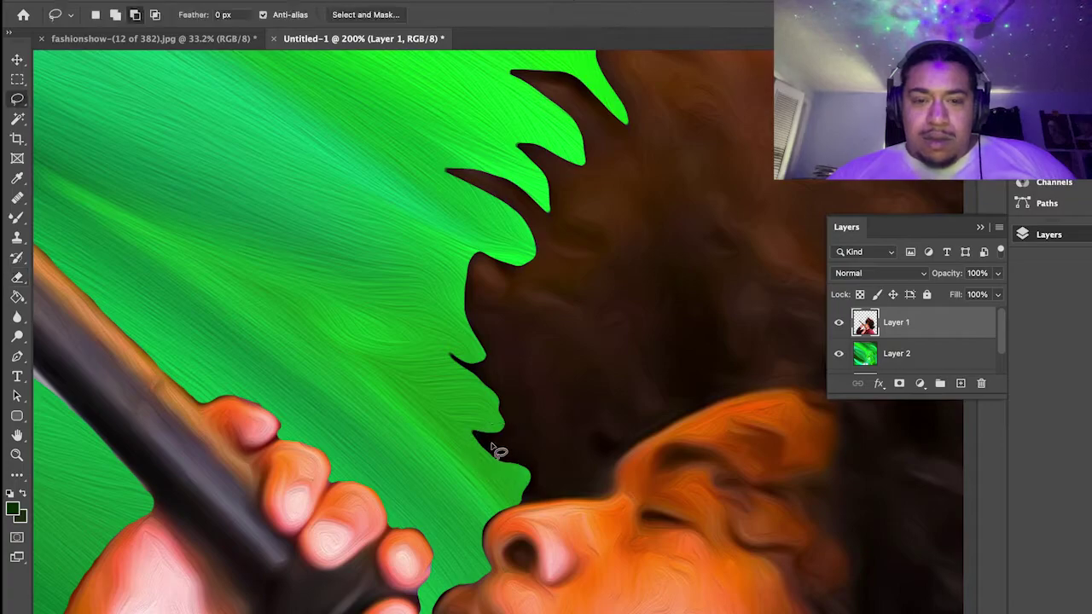
mouse_move(512, 504)
left_mouse_down()
mouse_move(616, 502)
mouse_move(619, 461)
mouse_move(698, 415)
mouse_move(811, 399)
mouse_move(836, 424)
mouse_move(835, 447)
mouse_move(825, 468)
mouse_move(780, 484)
mouse_move(828, 541)
mouse_move(837, 598)
mouse_move(850, 604)
mouse_move(592, 342)
mouse_move(527, 301)
mouse_move(502, 351)
mouse_move(529, 365)
mouse_move(540, 446)
mouse_move(684, 569)
mouse_move(711, 576)
mouse_move(713, 554)
mouse_move(762, 564)
mouse_move(850, 459)
mouse_move(863, 352)
mouse_move(822, 207)
mouse_move(684, 59)
mouse_move(438, 5)
mouse_move(221, 38)
mouse_move(244, 217)
mouse_move(329, 271)
left_mouse_up()
key("super+minus")
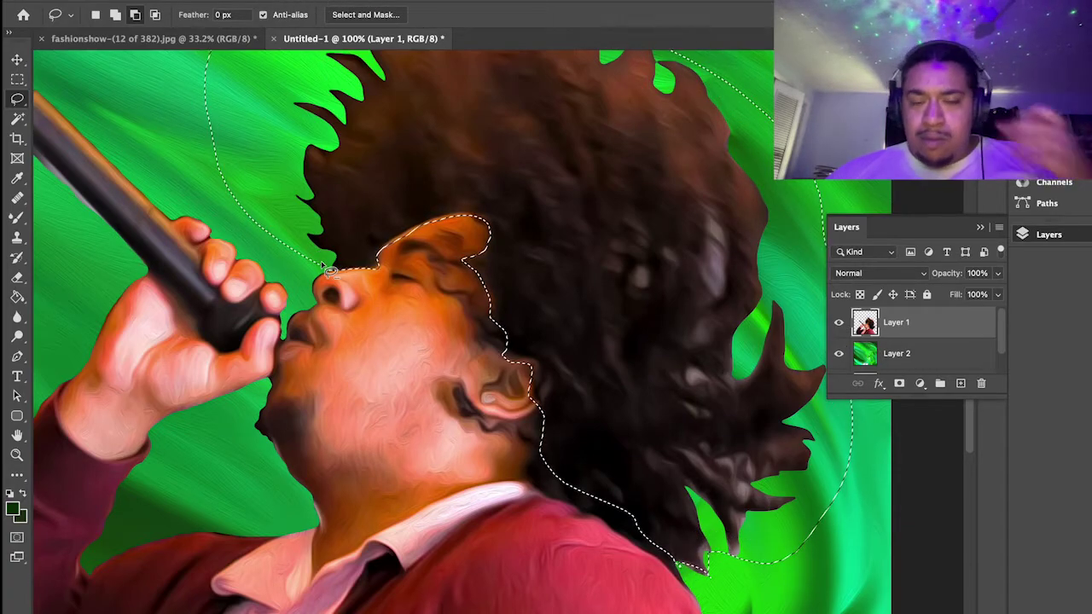
key("ctrl+minus")
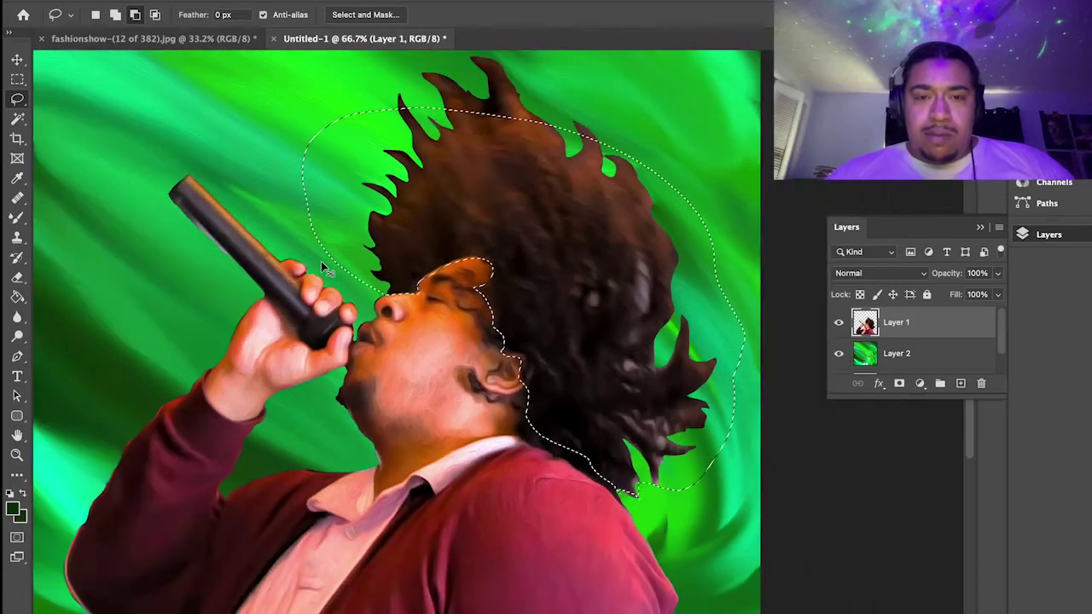
left_click_drag(581, 181, 637, 275)
mouse_move(381, 229)
left_mouse_down()
mouse_move(463, 149)
mouse_move(751, 239)
mouse_move(756, 281)
mouse_move(785, 292)
left_mouse_up()
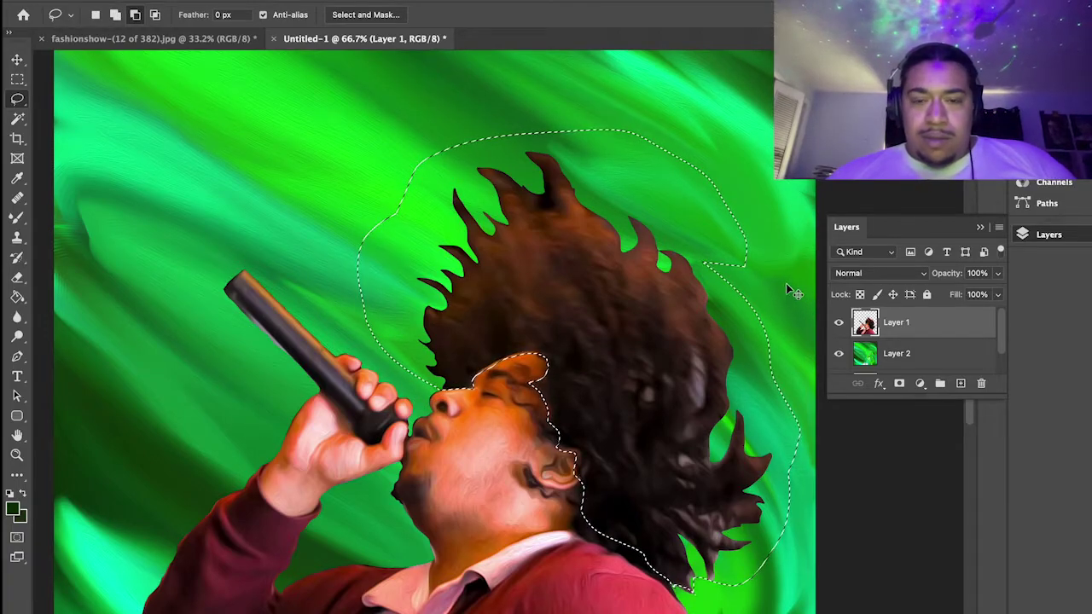
Add an empty layer below Layer 1, make Layer 1 active again and dismiss the movie playback alert.
key("ctrl+plus")
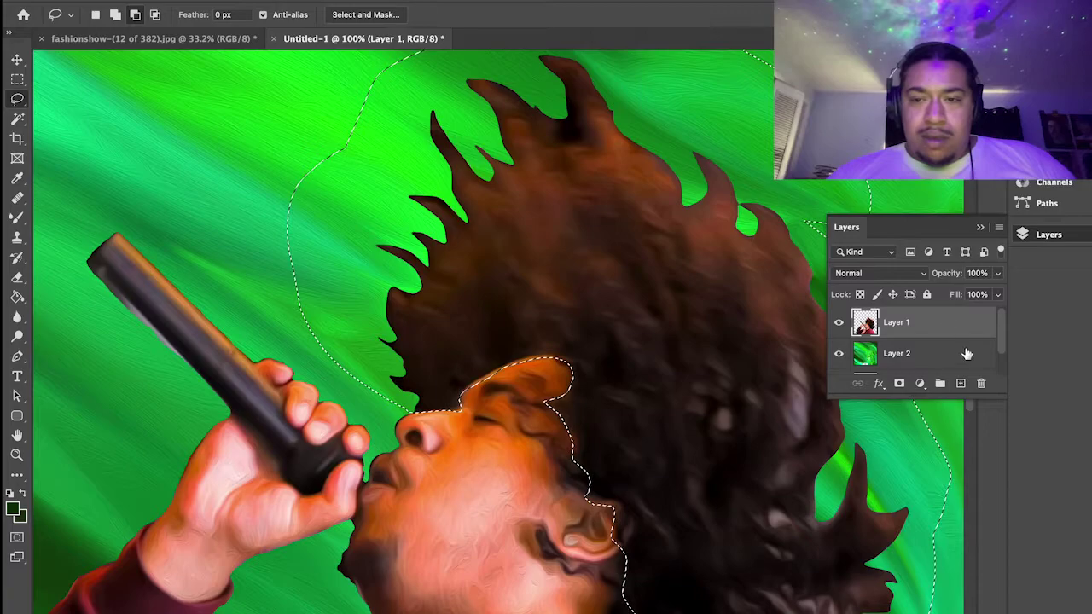
left_click(961, 383)
left_click_drag(890, 329, 898, 364)
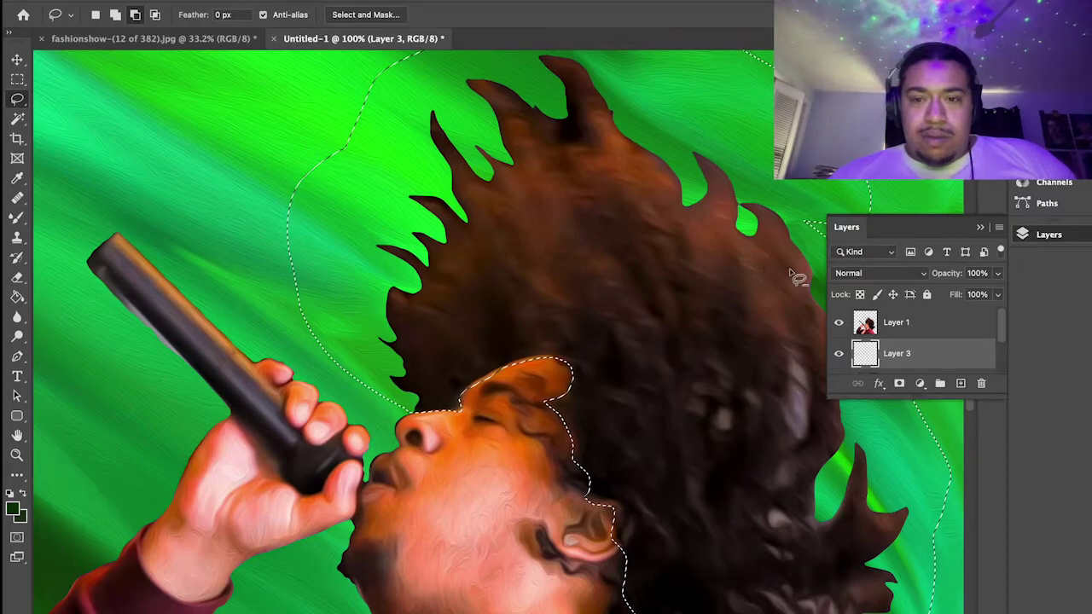
left_click(921, 329)
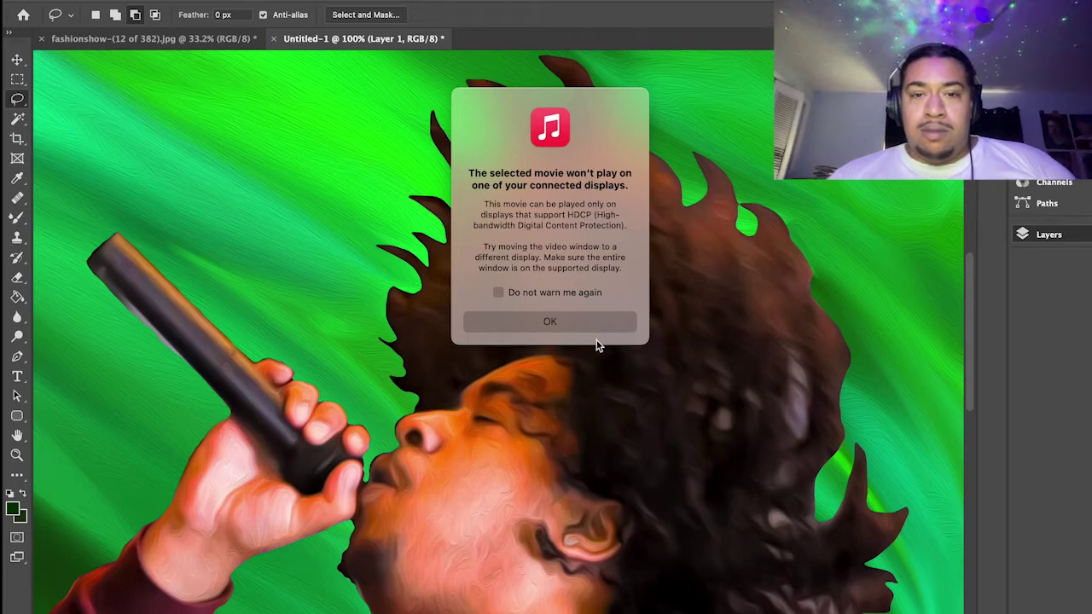
left_click(550, 321)
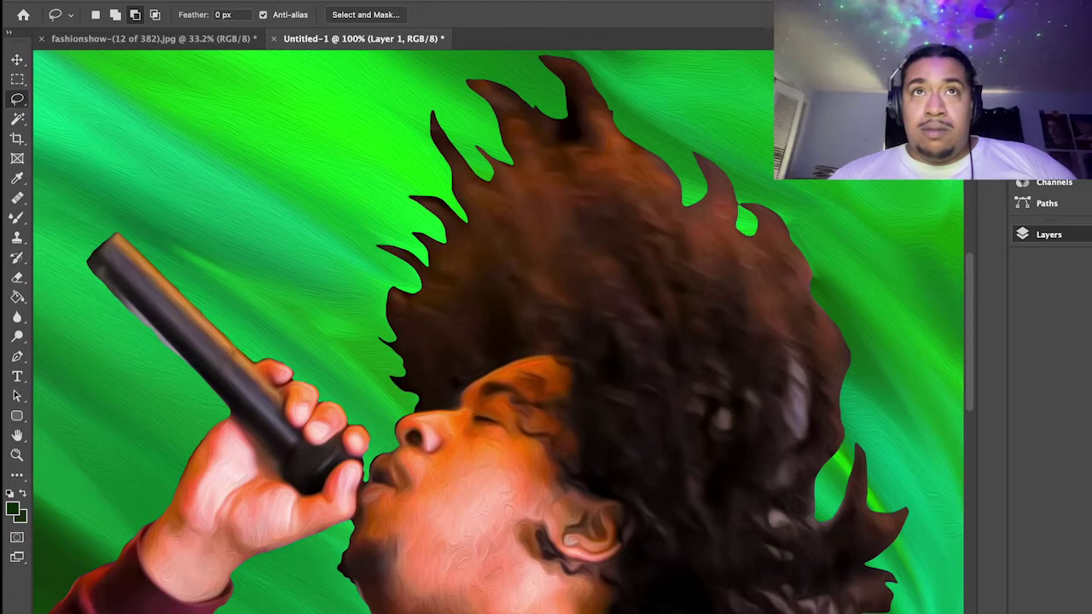
left_click(742, 237)
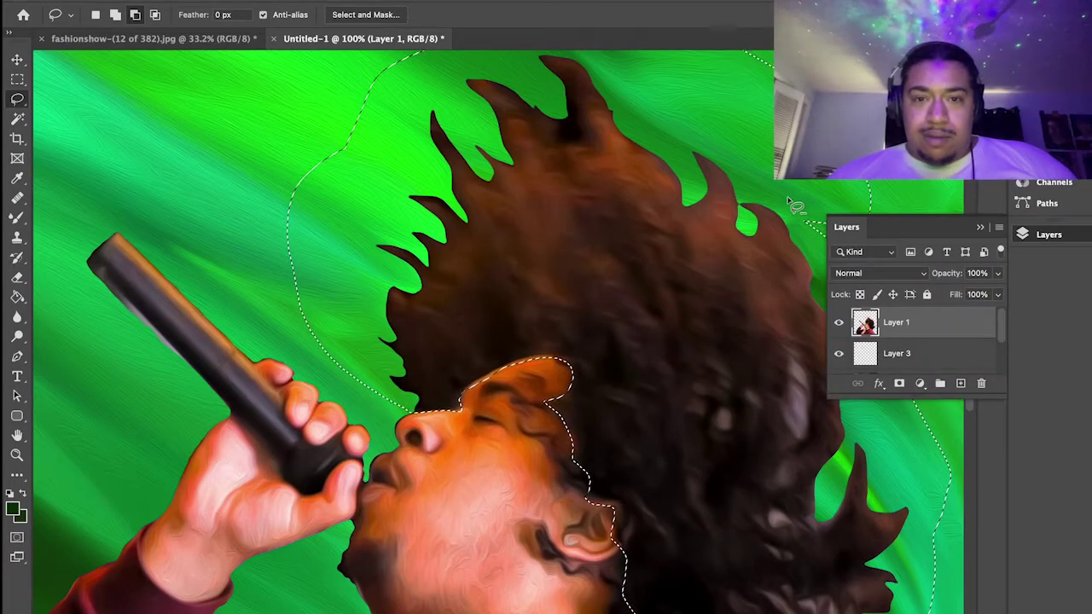
Copy the selected hair from Layer 1 onto its own layer and keep it stacked above Layer 1.
key("e")
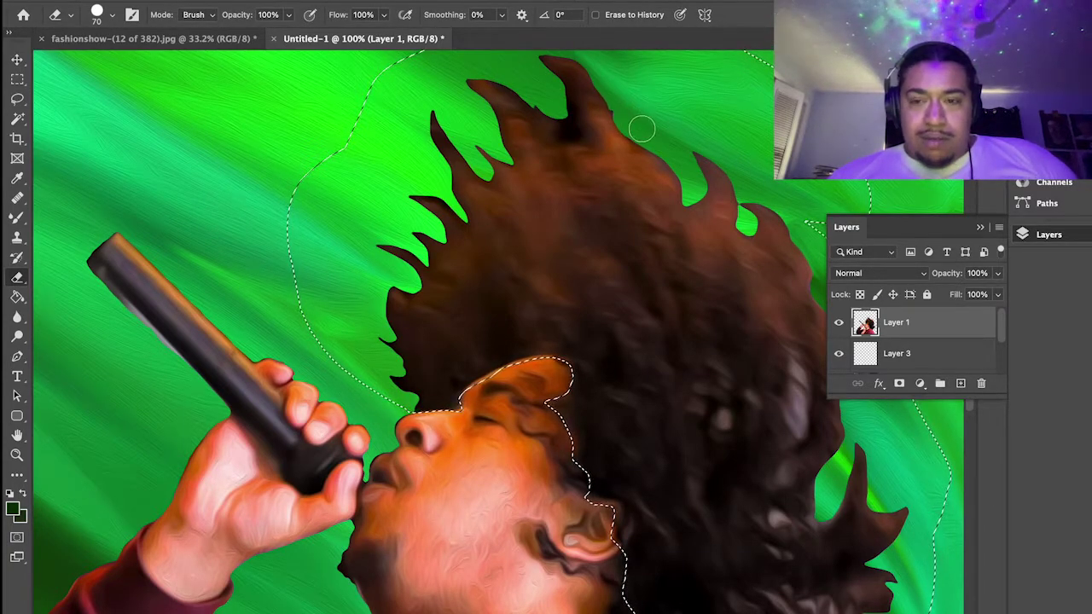
key("ctrl+j")
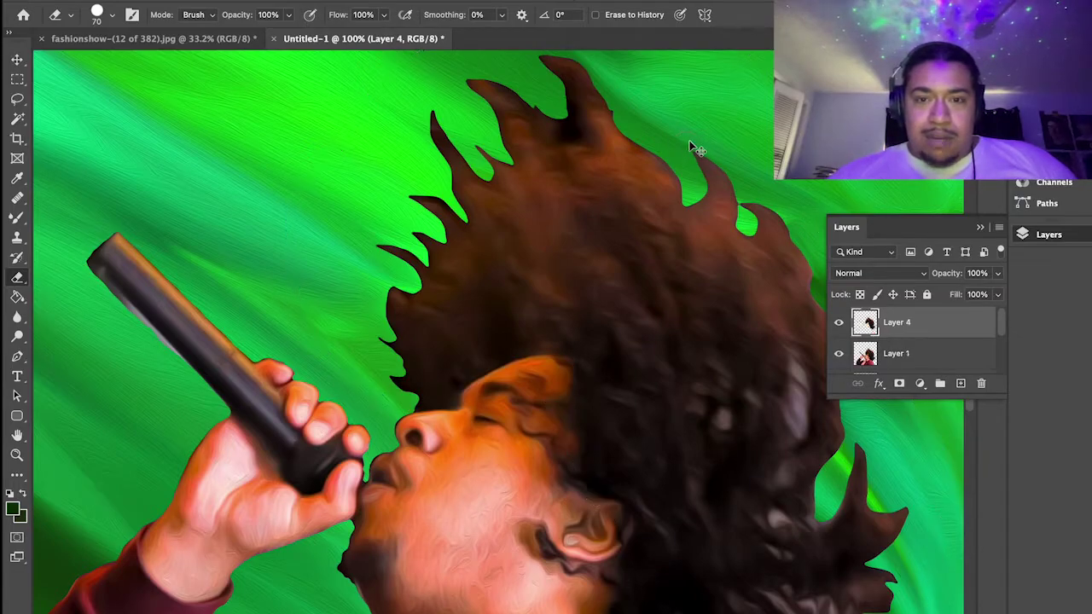
left_click_drag(921, 333, 895, 360)
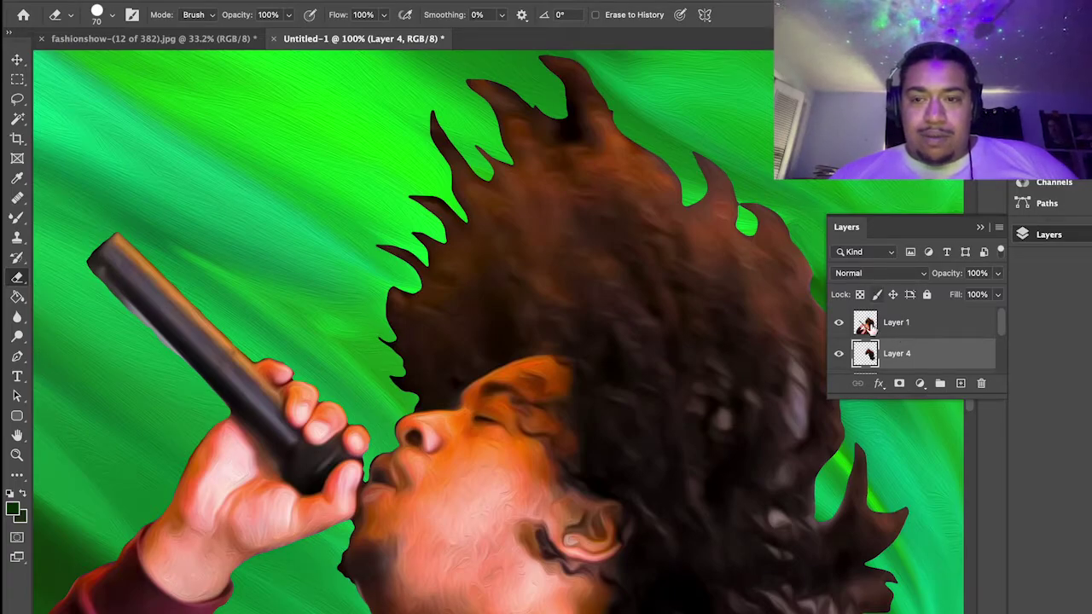
left_click_drag(899, 361, 900, 318)
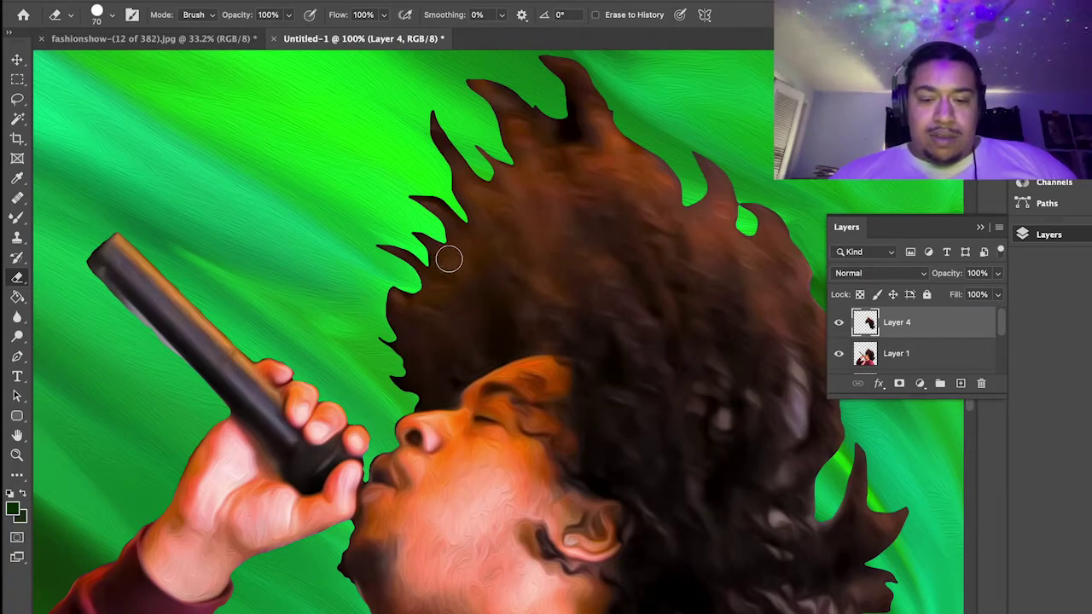
Try pulling hair strands outward into the green background with the Mixer Brush at size 400, and undo the strokes.
left_click(17, 216)
mouse_move(646, 151)
left_mouse_down()
mouse_move(419, 162)
mouse_move(442, 150)
left_mouse_up()
left_click_drag(472, 186, 325, 64)
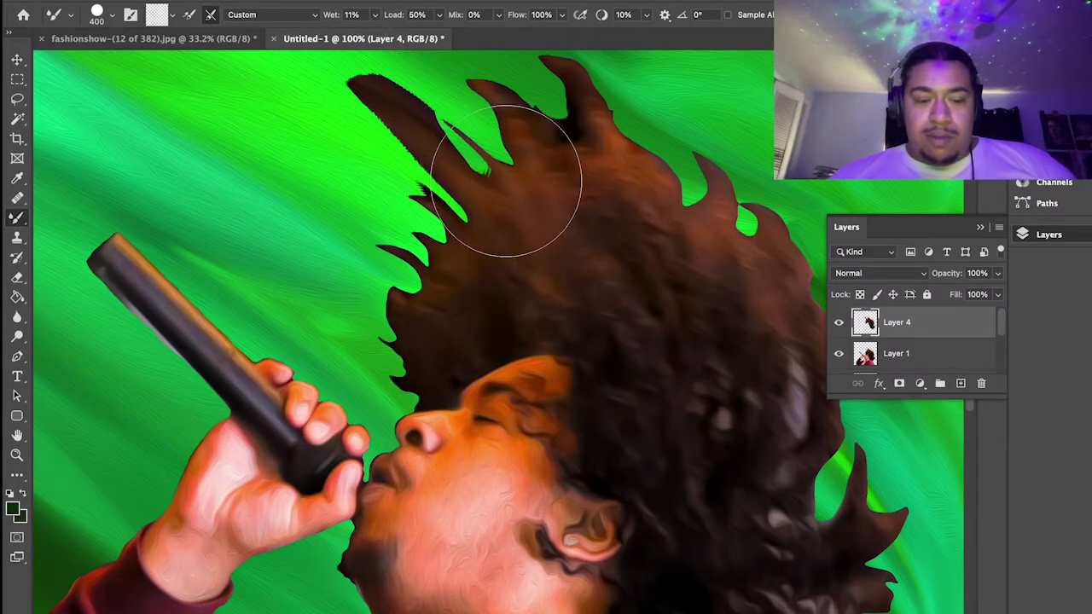
key("super+z")
key("super+shift+z")
key("super+z")
Move the copied hair layer, Layer 4, below Layer 1 and delete the empty Layer 3.
key("ctrl+bracketleft")
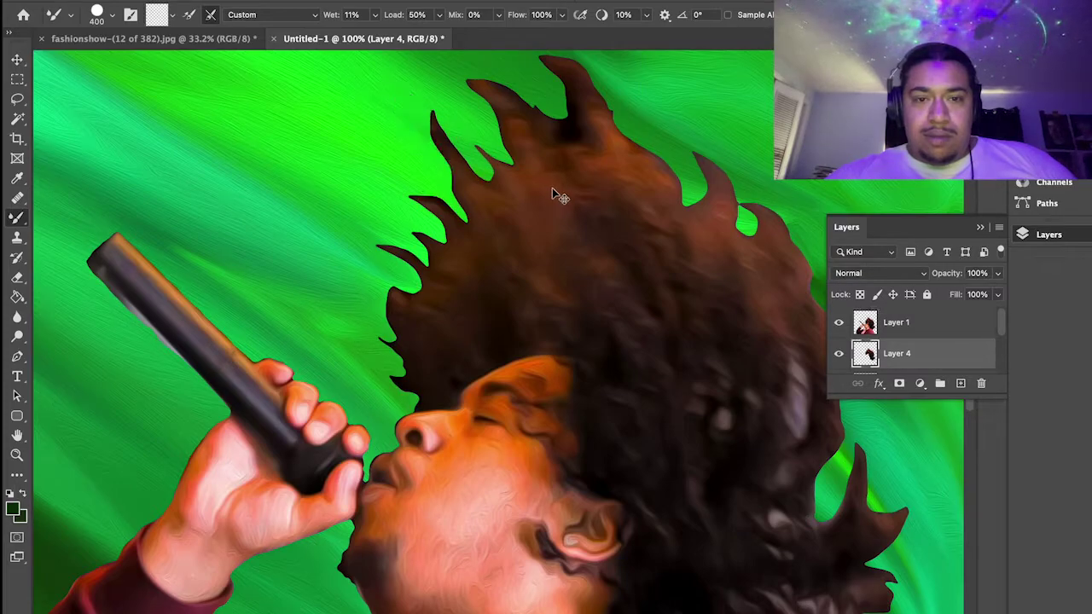
scroll(873, 345, "down", 3)
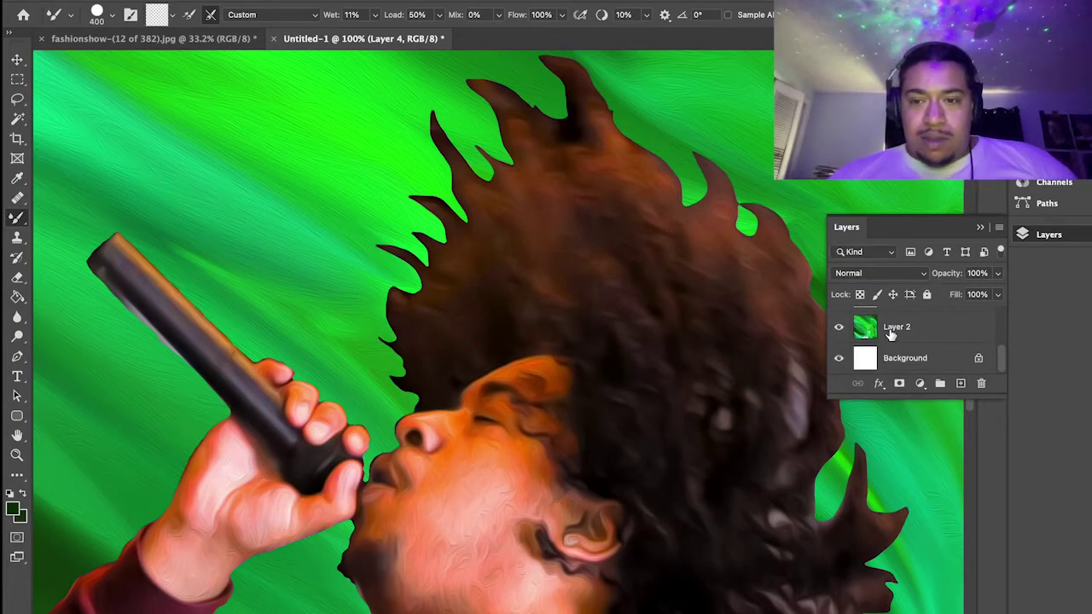
scroll(888, 333, "up", 2)
left_click(887, 359)
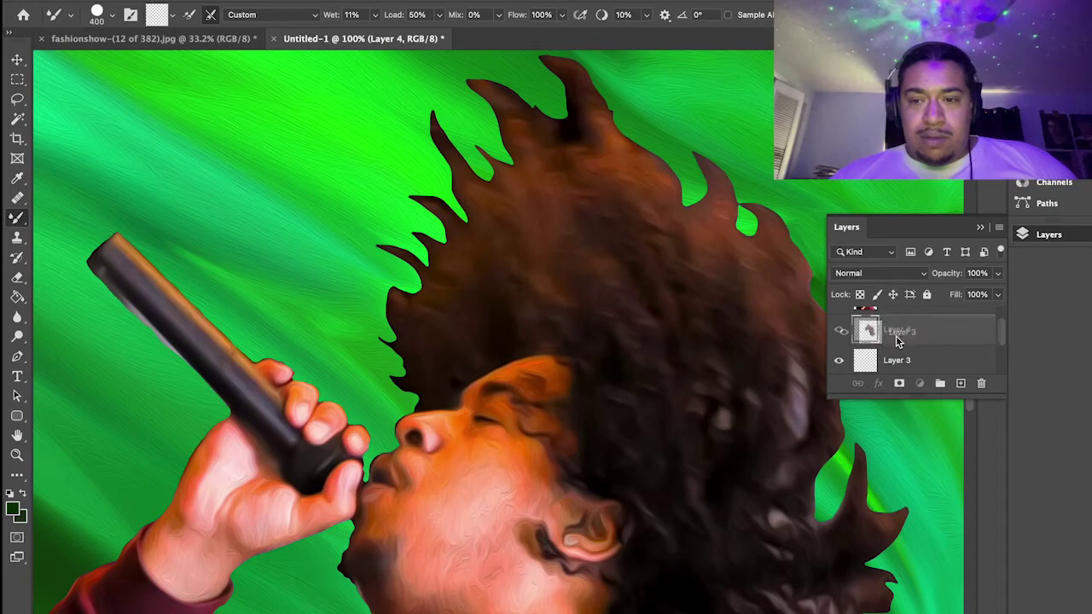
left_click(982, 384)
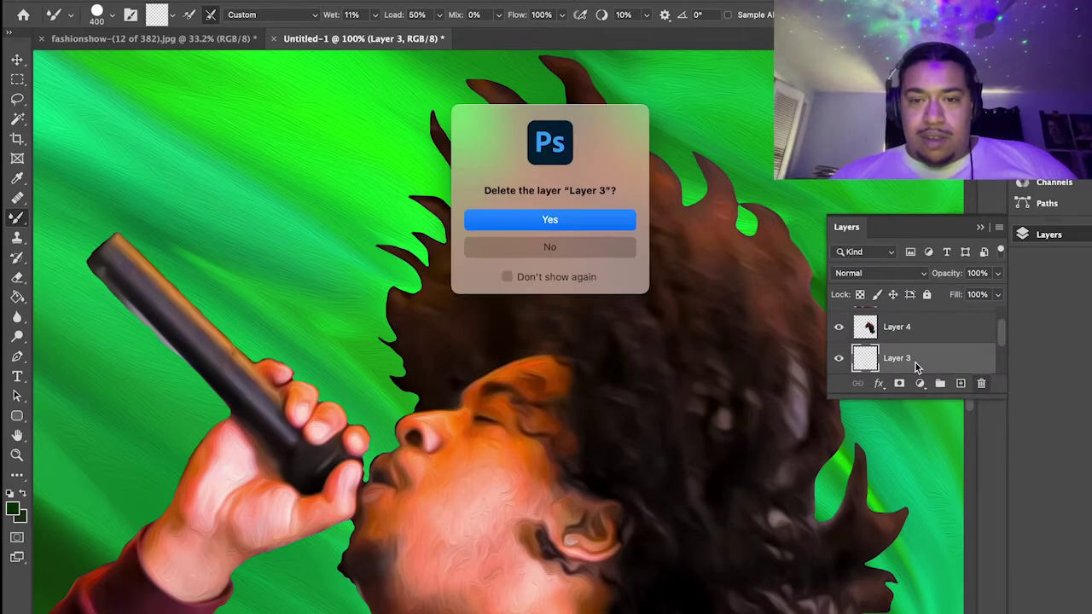
key("Return")
Duplicate the green background Layer 2 and merge the hair from Layer 4 down into the copy.
key("ctrl+j")
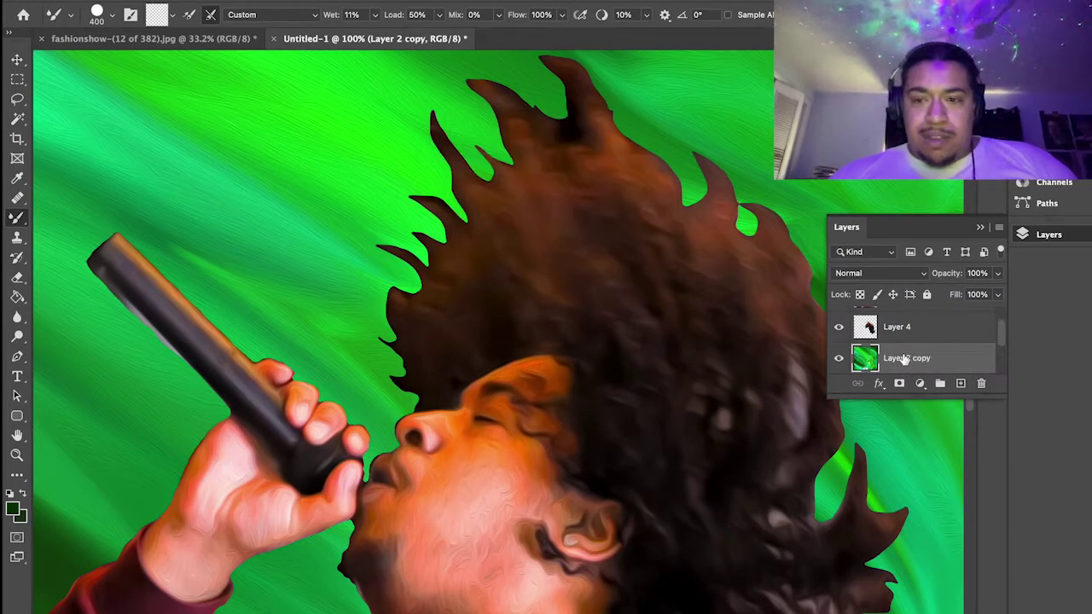
scroll(887, 331, "down", 1)
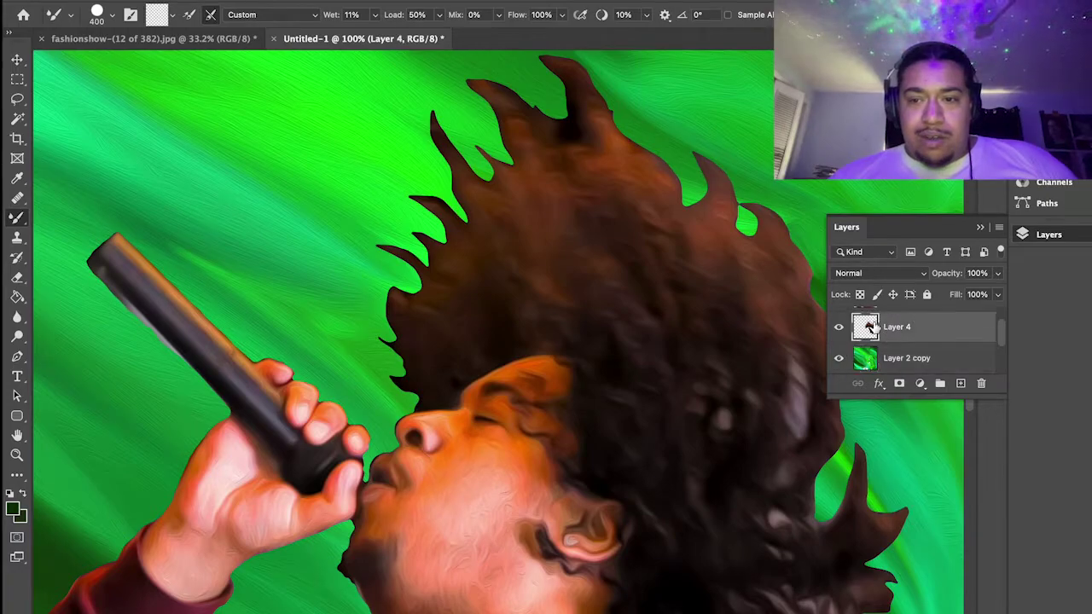
Set the Mixer Brush size to 175 and its load to 21%.
key("bracketleft")
key("bracketleft")
key("bracketleft")
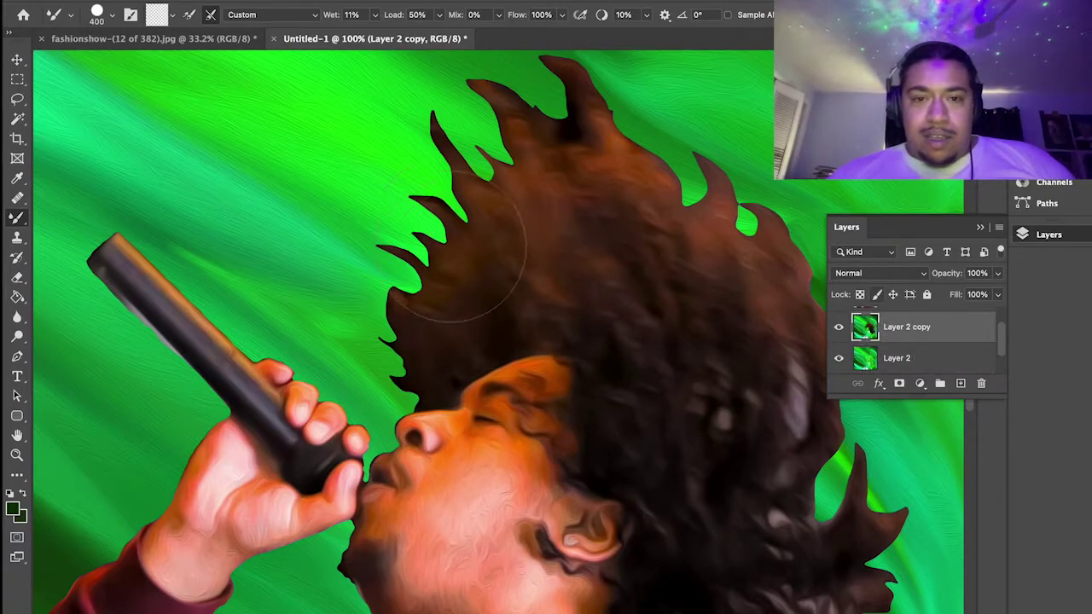
key("bracketleft")
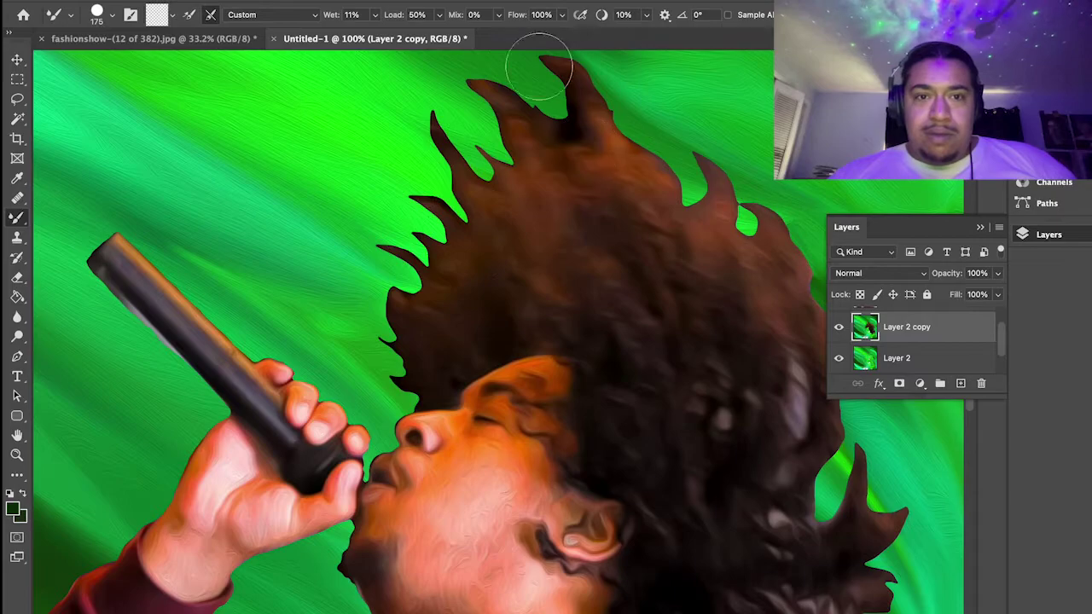
left_click_drag(440, 24, 420, 35)
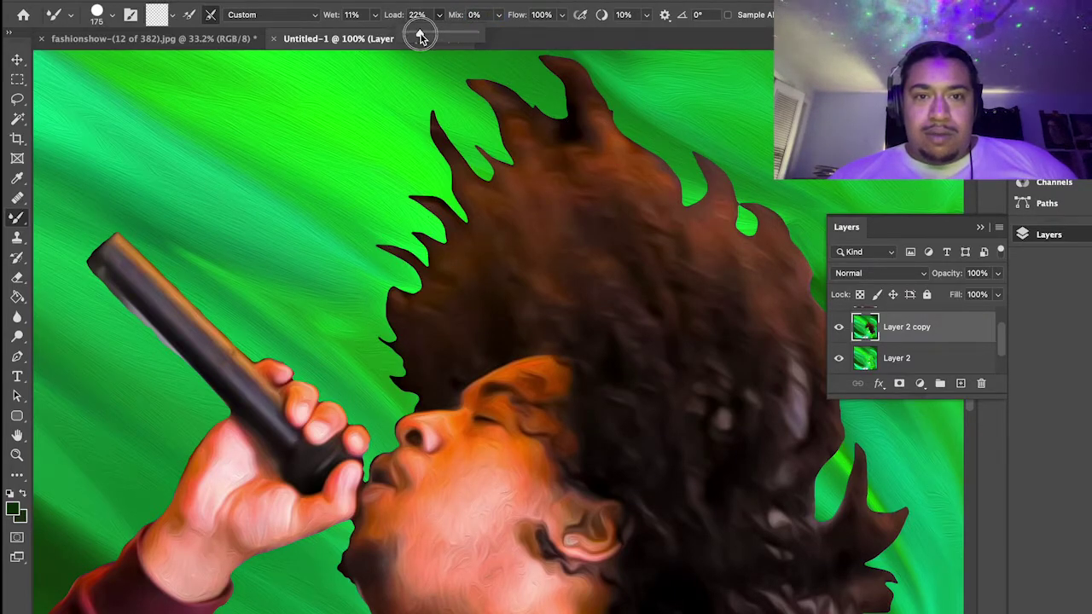
left_click_drag(420, 37, 418, 37)
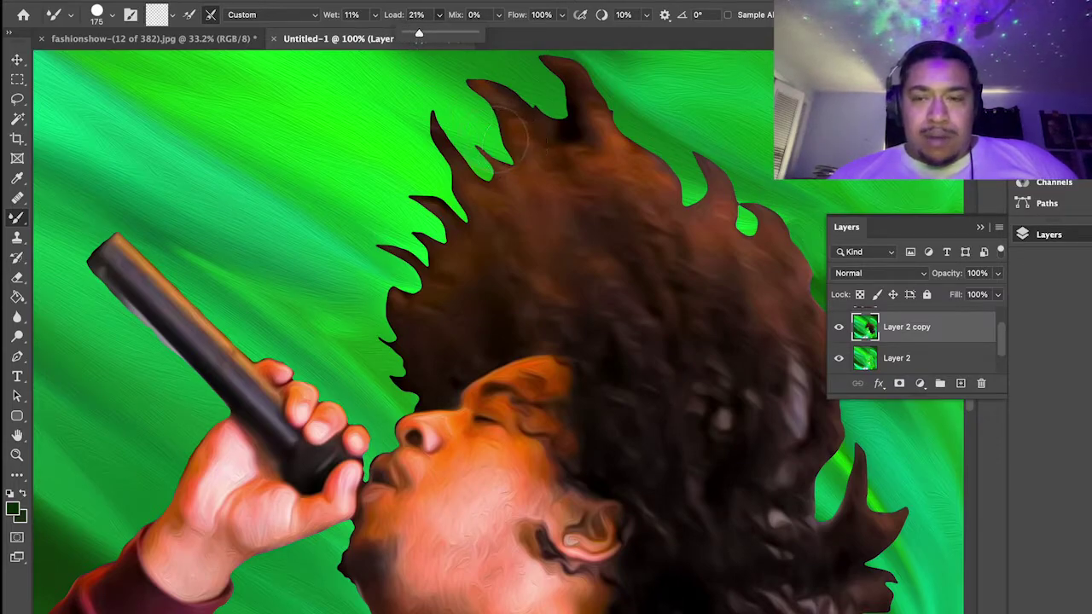
Smear the hair tips above the forehead outward into the green background on Layer 2 copy, and undo the last few strokes.
left_click_drag(461, 210, 374, 95)
left_click_drag(471, 204, 393, 85)
mouse_move(509, 171)
left_mouse_down()
mouse_move(386, 57)
mouse_move(432, 53)
left_mouse_up()
mouse_move(538, 157)
left_mouse_down()
mouse_move(451, 53)
mouse_move(570, 155)
mouse_move(410, 47)
left_mouse_up()
left_click_drag(499, 159, 393, 85)
mouse_move(454, 181)
left_mouse_down()
mouse_move(395, 79)
mouse_move(433, 72)
left_mouse_up()
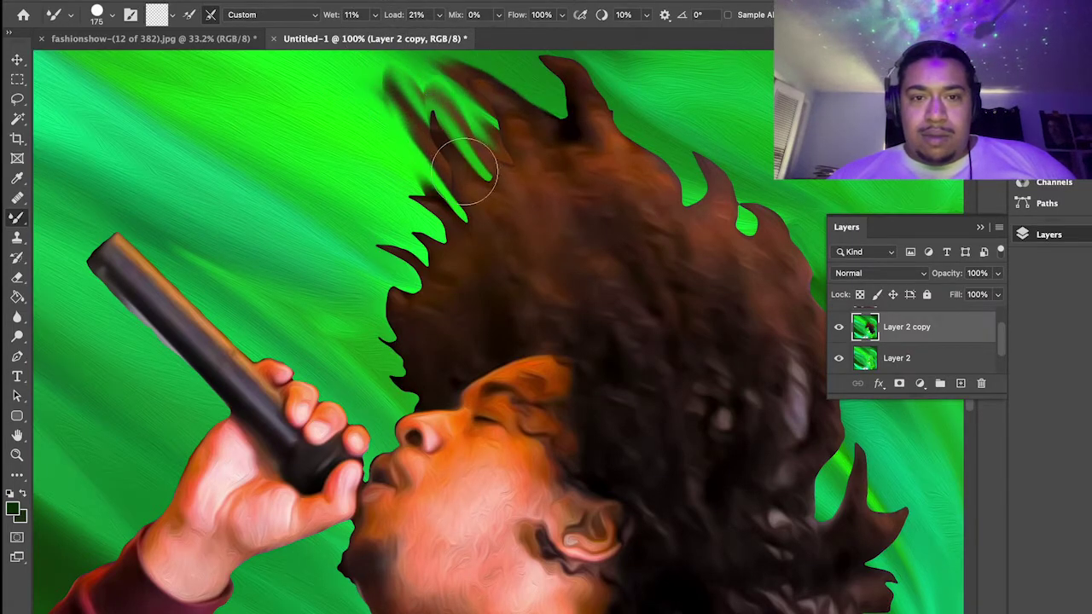
key("super+z")
key("ctrl+z")
key("ctrl+z")
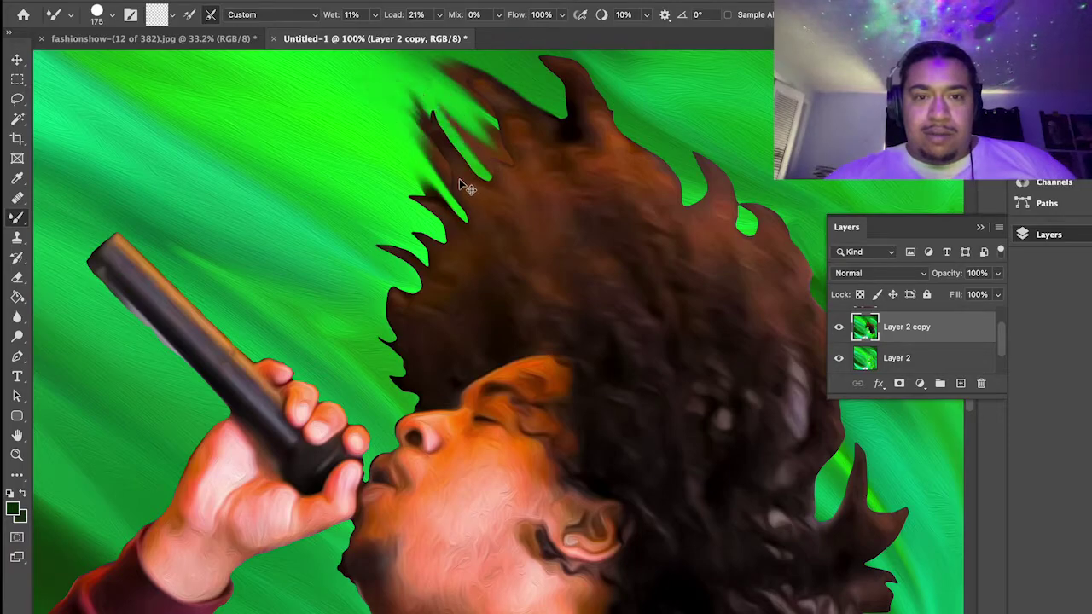
key("ctrl+z")
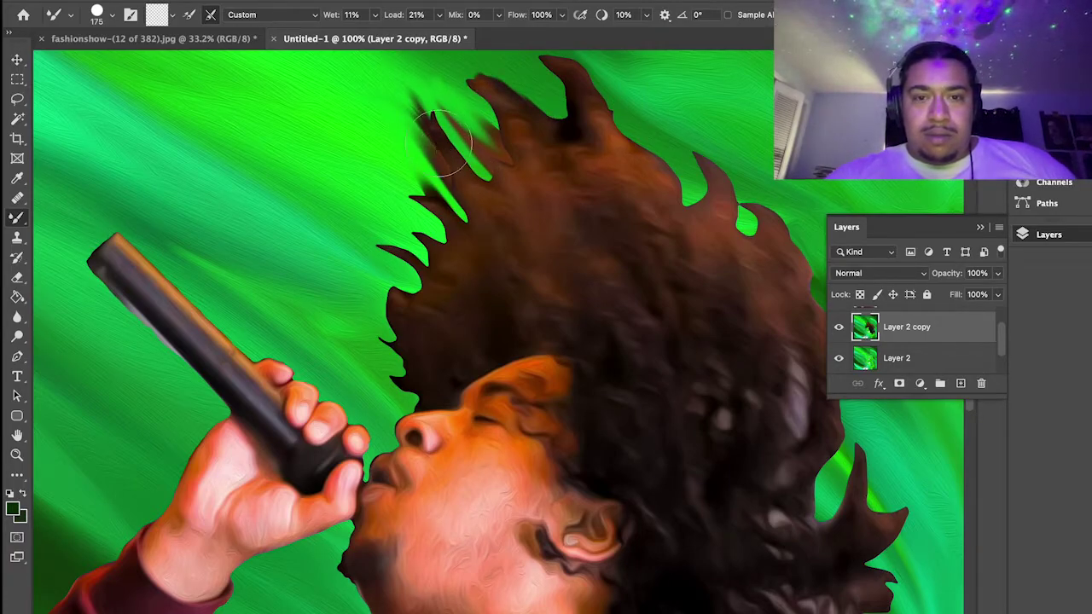
Pull the hair tips along the crown and down the back of the head outward into the green background.
mouse_move(437, 135)
left_mouse_down()
mouse_move(453, 141)
mouse_move(433, 85)
mouse_move(452, 119)
mouse_move(465, 118)
mouse_move(422, 88)
mouse_move(453, 135)
mouse_move(401, 75)
left_mouse_up()
mouse_move(517, 128)
left_mouse_down()
mouse_move(418, 177)
mouse_move(322, 71)
mouse_move(364, 119)
mouse_move(466, 162)
mouse_move(486, 148)
mouse_move(398, 75)
mouse_move(516, 196)
mouse_move(510, 78)
mouse_move(525, 214)
mouse_move(434, 76)
mouse_move(410, 160)
mouse_move(412, 205)
mouse_move(432, 216)
mouse_move(350, 137)
mouse_move(436, 191)
mouse_move(291, 76)
mouse_move(460, 194)
mouse_move(542, 220)
mouse_move(621, 197)
mouse_move(587, 220)
mouse_move(535, 163)
mouse_move(614, 263)
mouse_move(510, 114)
mouse_move(617, 294)
mouse_move(636, 184)
left_mouse_up()
mouse_move(648, 273)
left_mouse_down()
mouse_move(625, 179)
mouse_move(667, 290)
mouse_move(681, 253)
mouse_move(707, 392)
mouse_move(733, 396)
mouse_move(699, 357)
mouse_move(699, 299)
mouse_move(764, 317)
mouse_move(676, 439)
mouse_move(736, 387)
mouse_move(734, 470)
mouse_move(698, 271)
mouse_move(721, 437)
mouse_move(671, 247)
mouse_move(660, 389)
mouse_move(809, 322)
mouse_move(702, 375)
mouse_move(674, 370)
mouse_move(692, 319)
mouse_move(744, 333)
mouse_move(706, 461)
mouse_move(710, 306)
mouse_move(720, 456)
mouse_move(663, 485)
mouse_move(739, 490)
mouse_move(712, 490)
mouse_move(688, 572)
mouse_move(730, 525)
mouse_move(677, 541)
mouse_move(699, 542)
mouse_move(696, 490)
mouse_move(742, 525)
mouse_move(643, 575)
mouse_move(677, 577)
mouse_move(739, 459)
mouse_move(633, 452)
left_mouse_up()
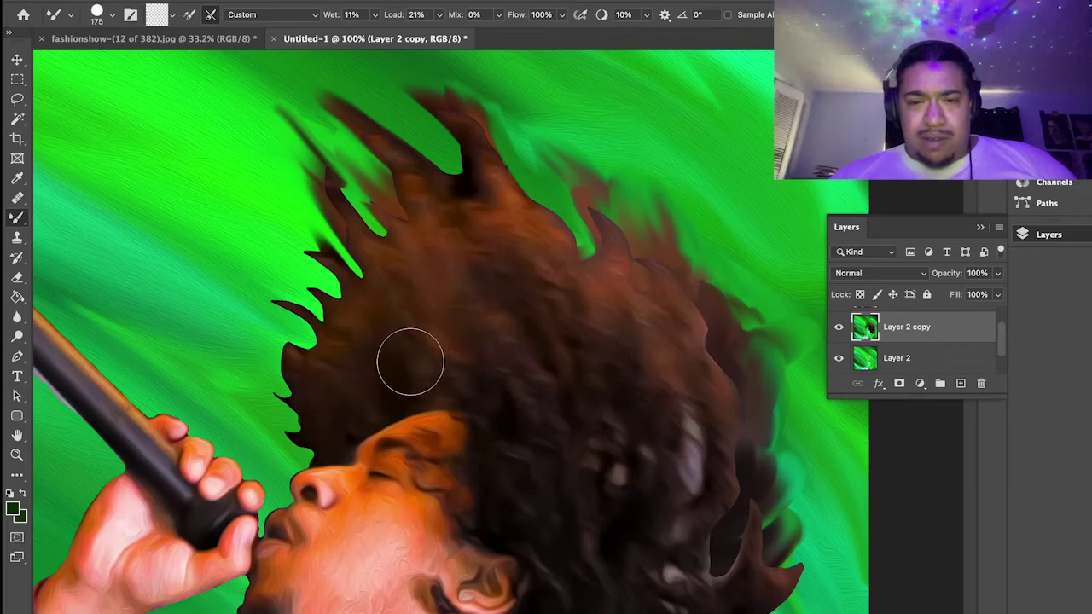
Streak the hair above the forehead outward into the green background, working down to the hairline.
mouse_move(331, 296)
left_mouse_down()
mouse_move(255, 224)
mouse_move(423, 317)
mouse_move(188, 205)
left_mouse_up()
mouse_move(390, 334)
left_mouse_down()
mouse_move(230, 231)
mouse_move(171, 209)
left_mouse_up()
left_click_drag(278, 334, 184, 265)
left_click_drag(328, 344, 136, 310)
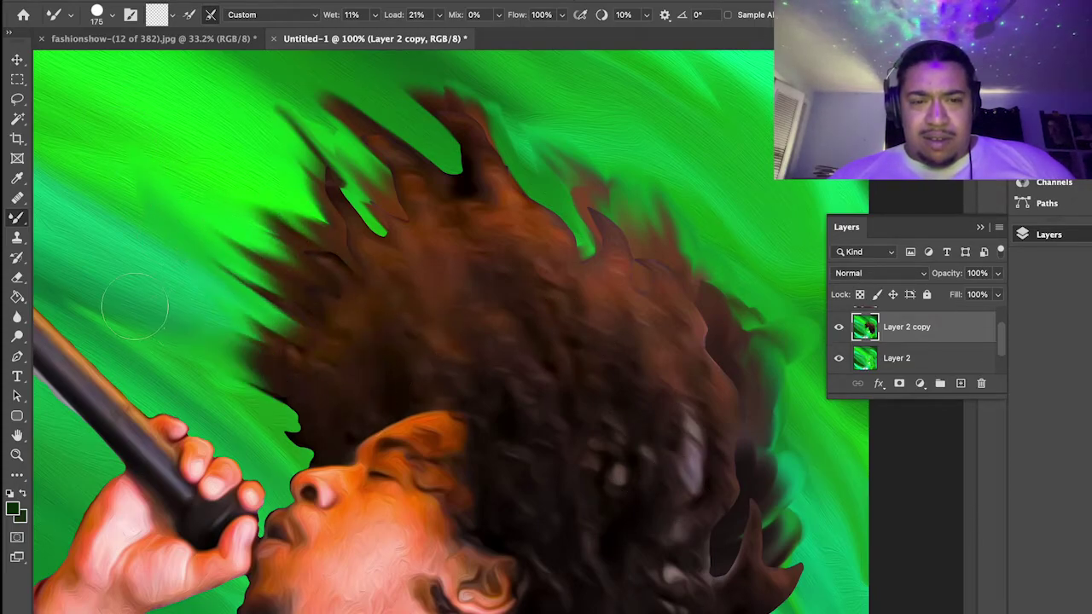
left_click_drag(356, 409, 112, 324)
left_click_drag(311, 415, 54, 341)
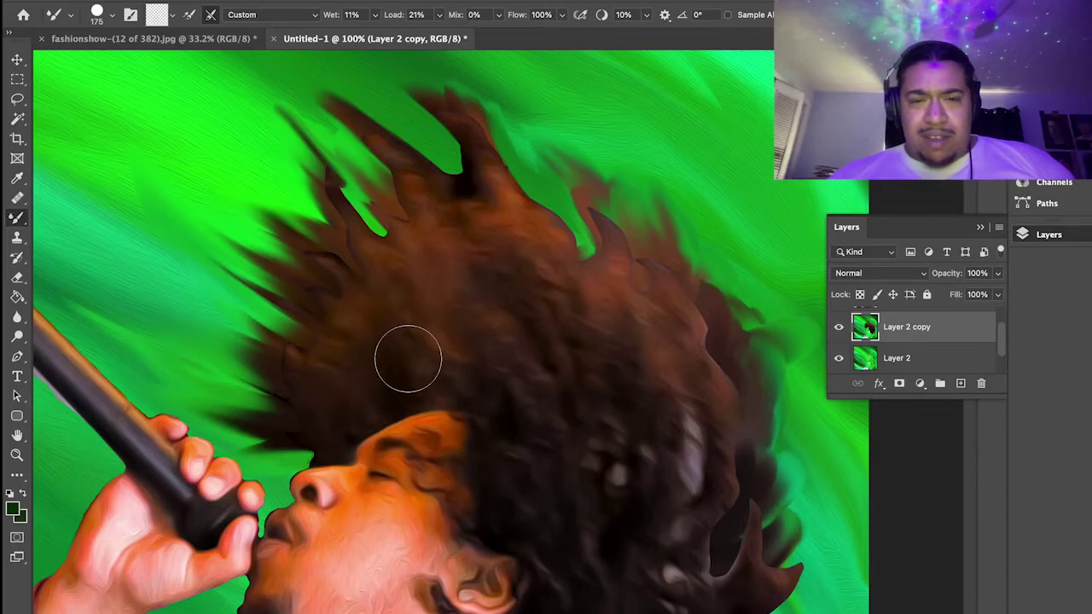
Extend the hair strands at the back of the head and above the collar outward into the background.
scroll(651, 398, "down", 5)
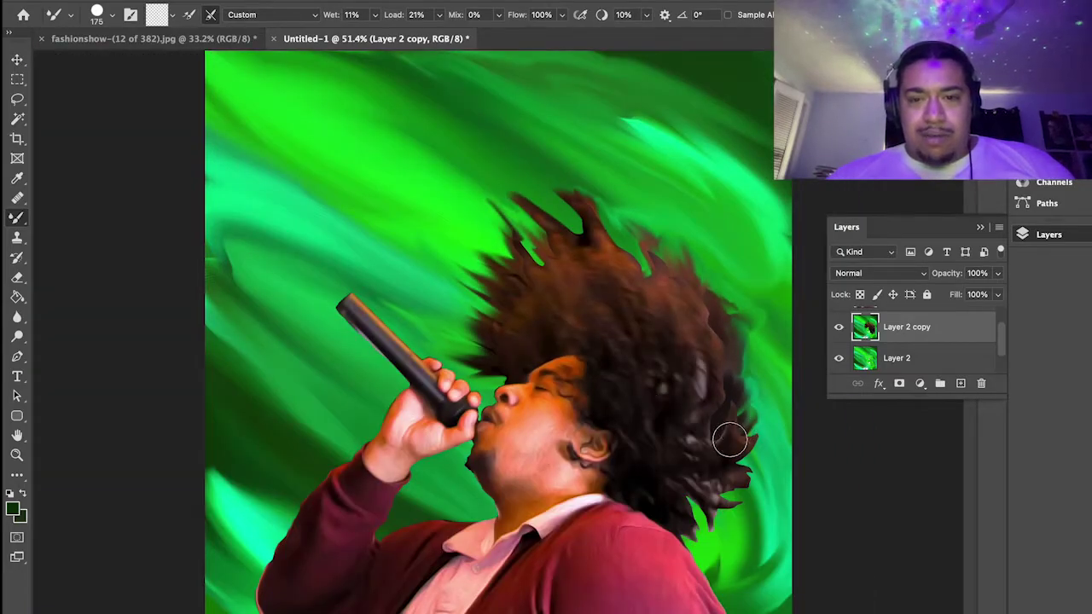
left_click_drag(684, 464, 792, 507)
mouse_move(691, 510)
left_mouse_down()
mouse_move(803, 533)
mouse_move(651, 479)
mouse_move(755, 508)
mouse_move(709, 484)
mouse_move(662, 504)
mouse_move(679, 534)
mouse_move(729, 562)
mouse_move(787, 549)
mouse_move(724, 483)
mouse_move(763, 414)
mouse_move(765, 377)
mouse_move(782, 434)
mouse_move(704, 391)
mouse_move(727, 284)
mouse_move(748, 322)
mouse_move(720, 320)
mouse_move(711, 250)
mouse_move(706, 330)
mouse_move(673, 194)
left_mouse_up()
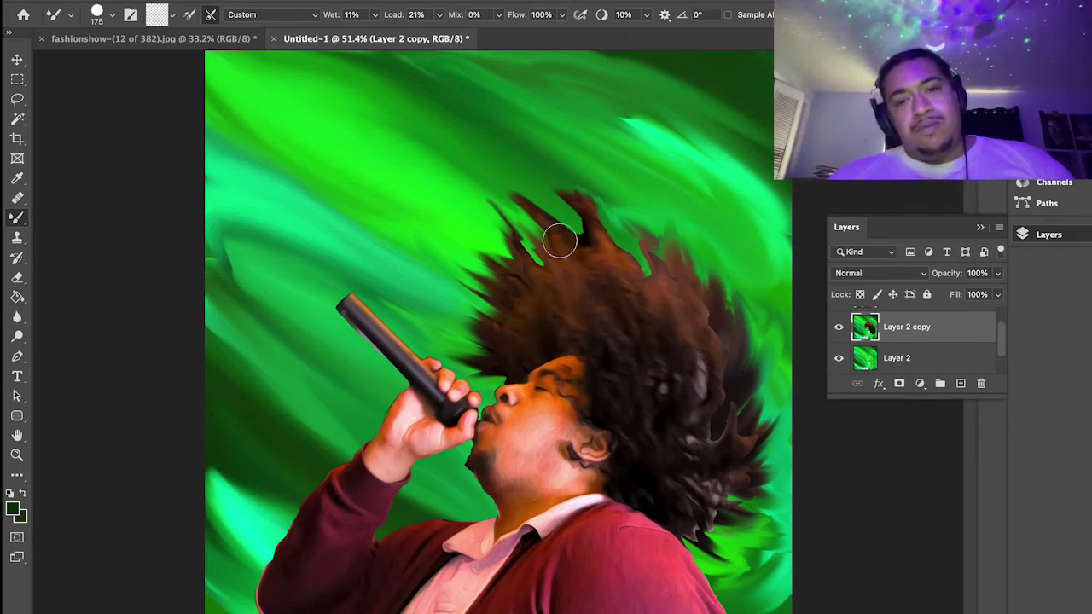
Pull the strands at the upper front of the hair further up and outward to fill the gaps between tips.
left_click_drag(535, 263, 488, 195)
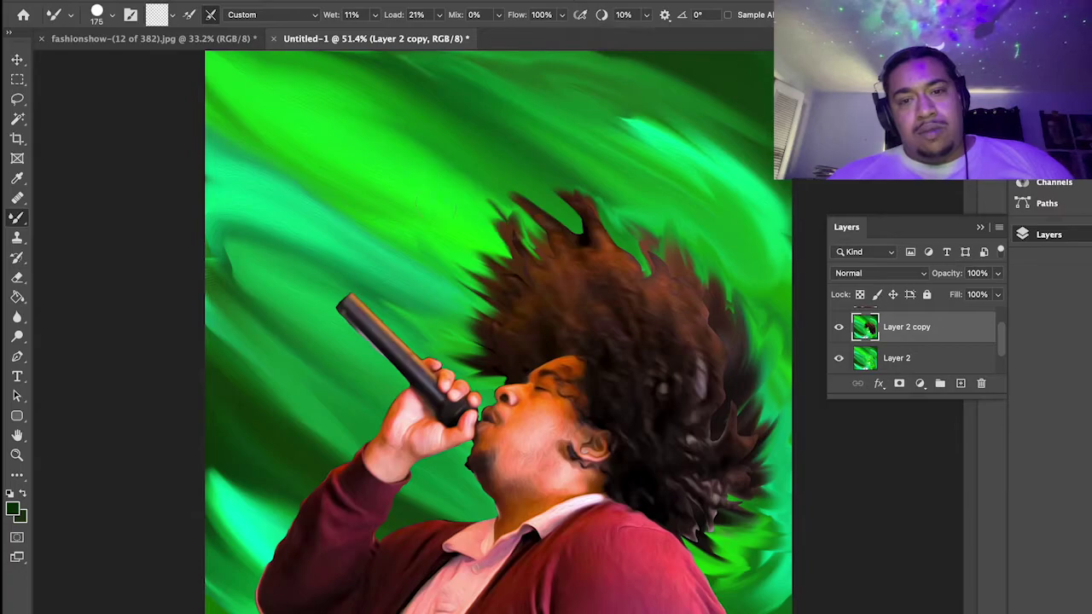
left_click_drag(565, 285, 491, 174)
left_click_drag(535, 258, 466, 193)
left_click_drag(536, 227, 404, 181)
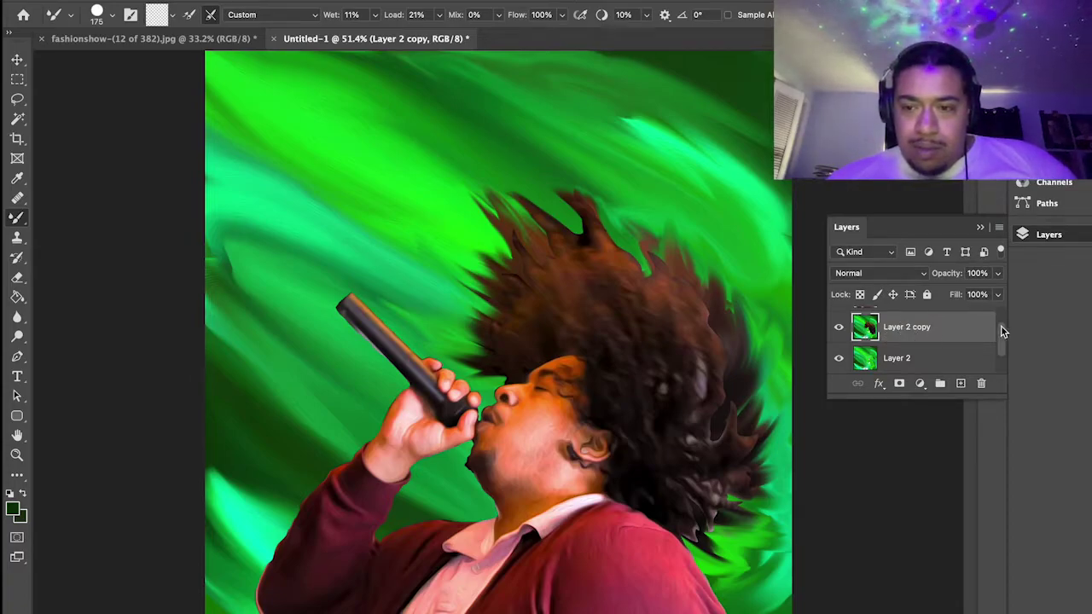
Soften the hard hair edges on Layer 1 with the Eraser at 15% opacity so they blend into the smeared strands.
left_click_drag(1001, 332, 1007, 296)
left_click(911, 319)
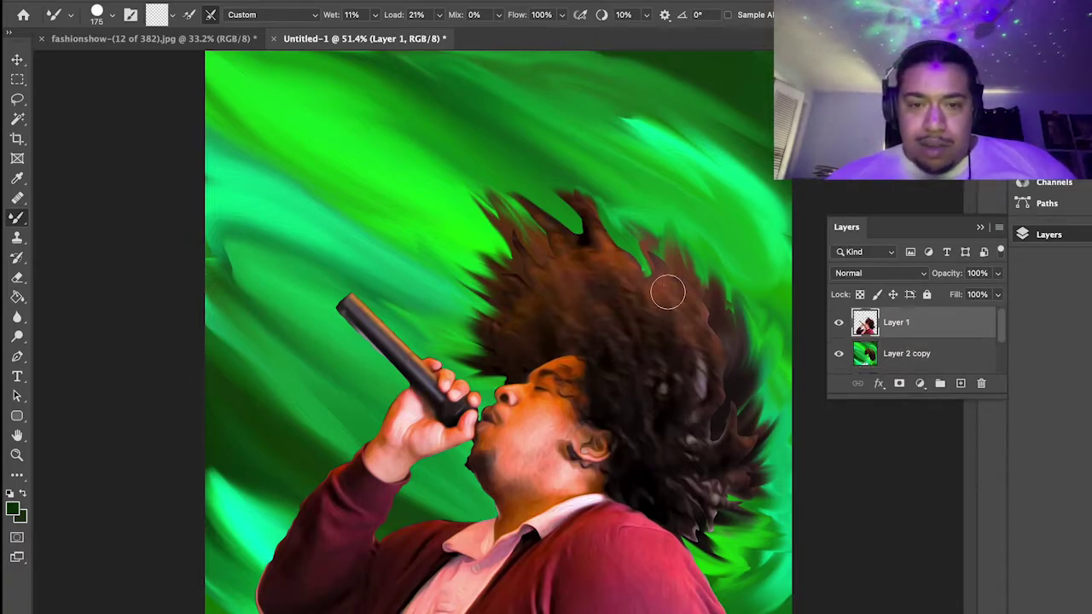
key("e")
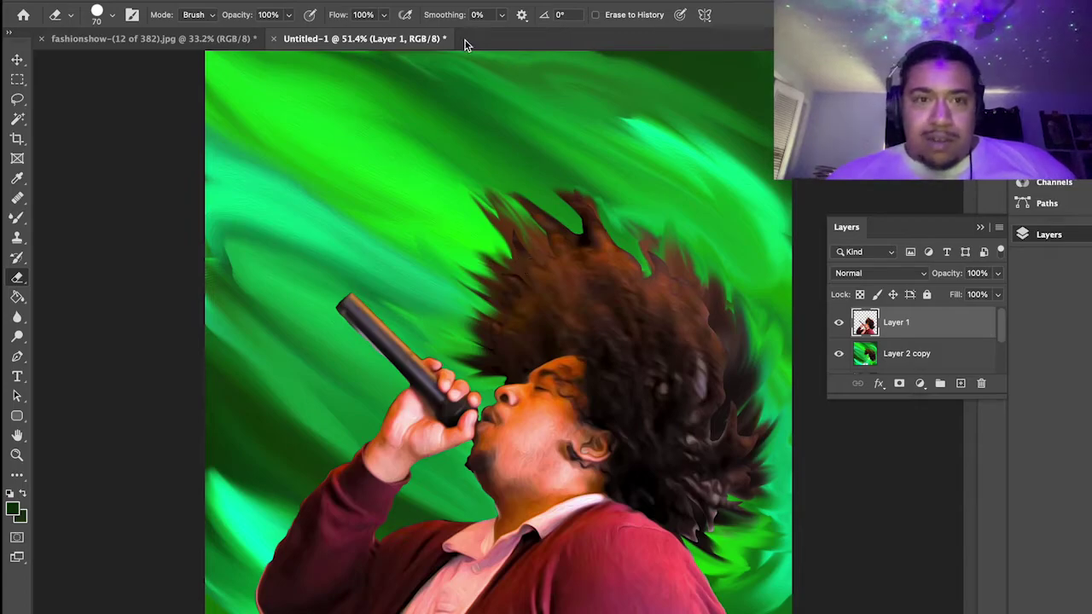
left_click(287, 15)
left_click_drag(256, 35, 231, 34)
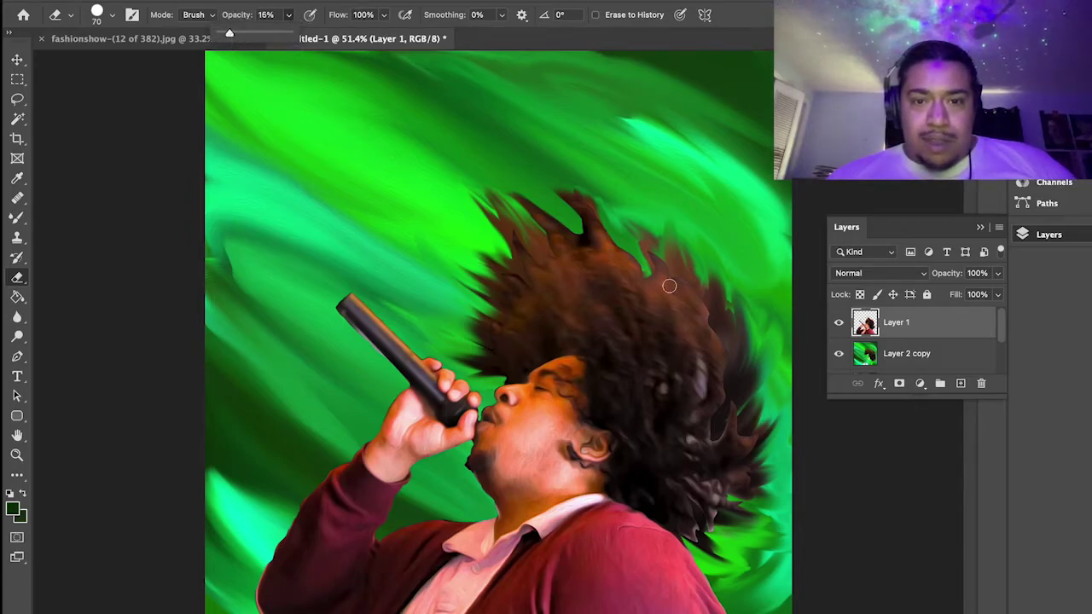
left_click(508, 228)
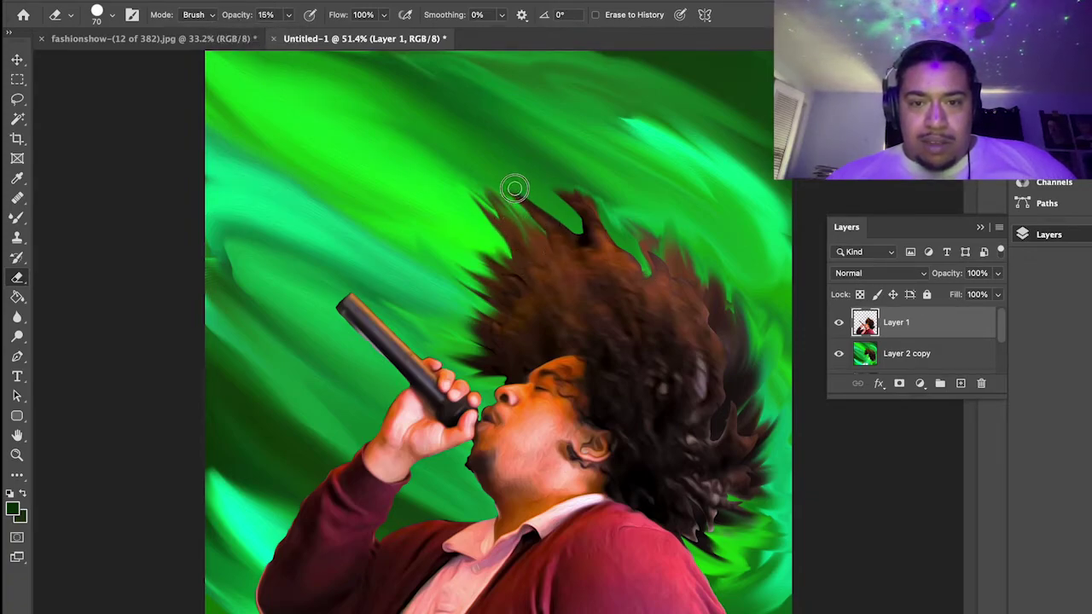
mouse_move(595, 233)
left_mouse_down()
mouse_move(590, 219)
mouse_move(580, 233)
left_mouse_up()
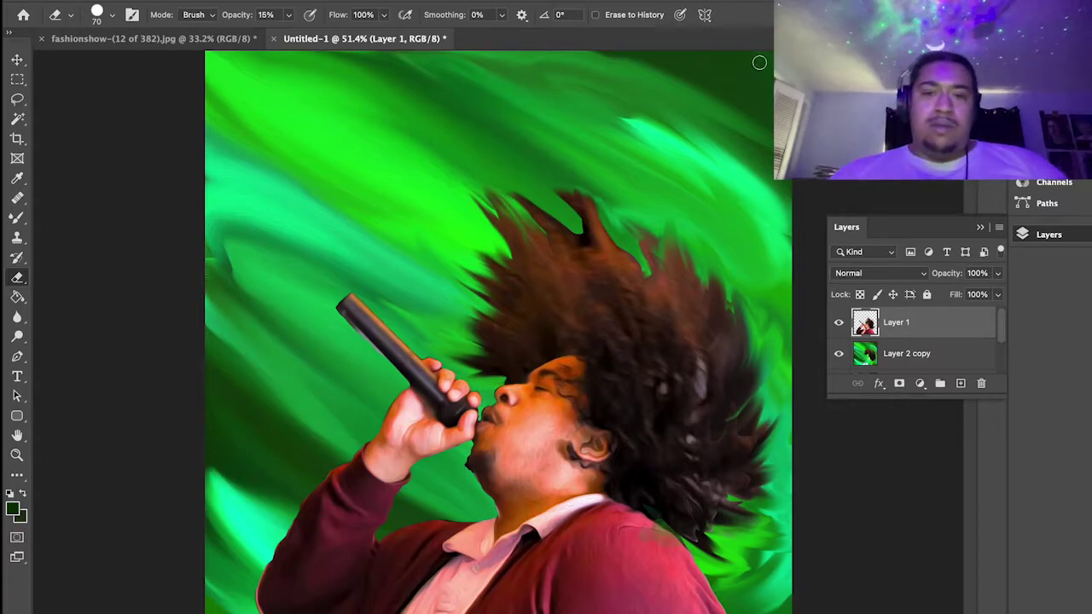
Pull another strand outward from the upper front of the hair on Layer 2 copy with the Mixer Brush.
left_click(930, 350)
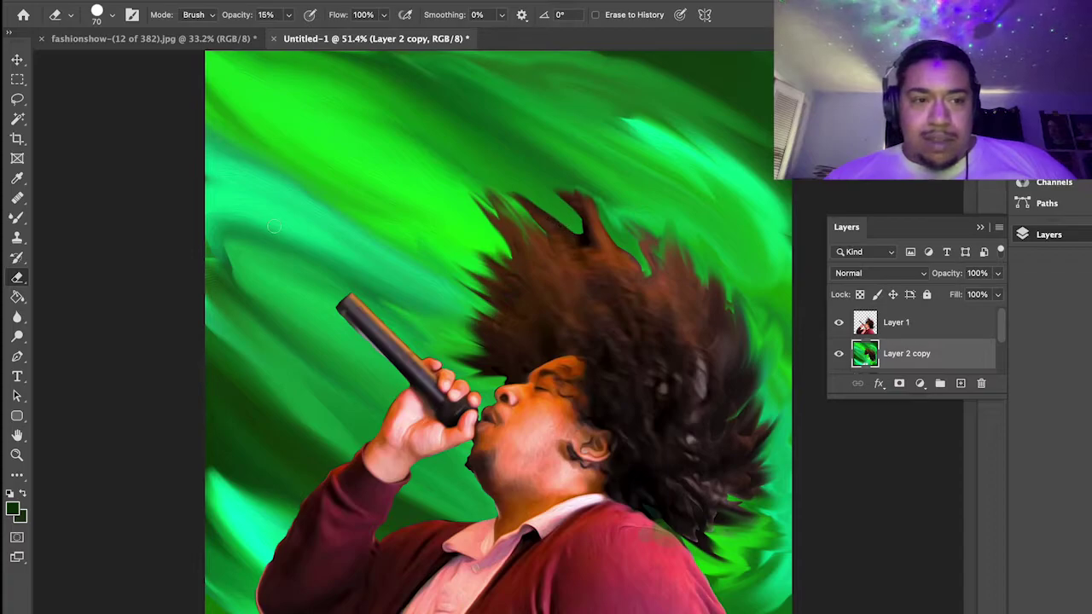
left_click(17, 258)
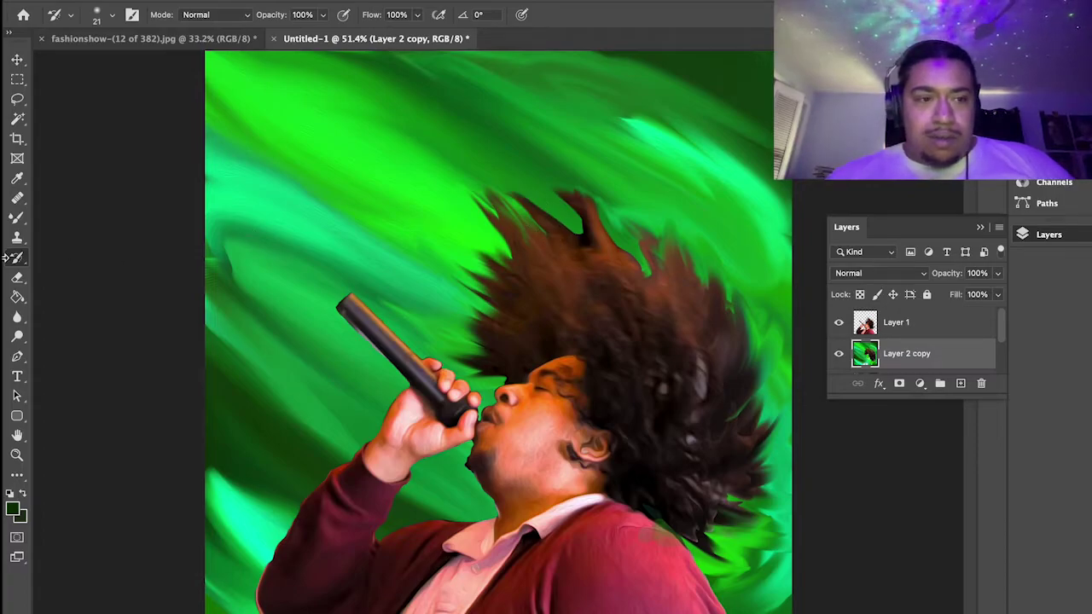
left_click(17, 219)
mouse_move(585, 240)
left_mouse_down()
mouse_move(525, 181)
mouse_move(584, 250)
mouse_move(485, 172)
left_mouse_up()
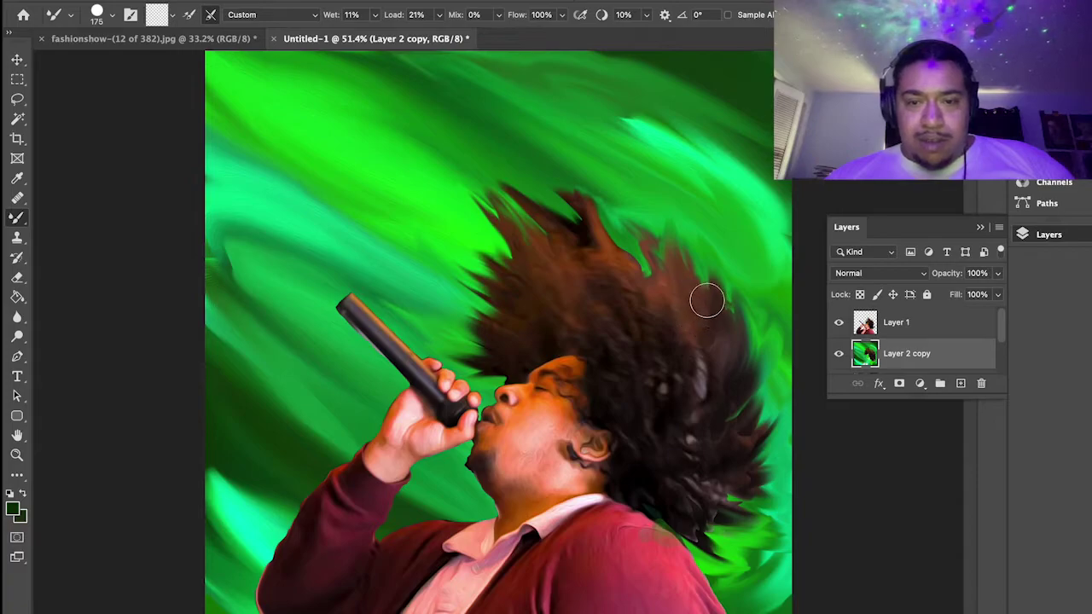
Apply the Oil Paint filter to Layer 2 copy with a scale of 0.1.
left_click(911, 323)
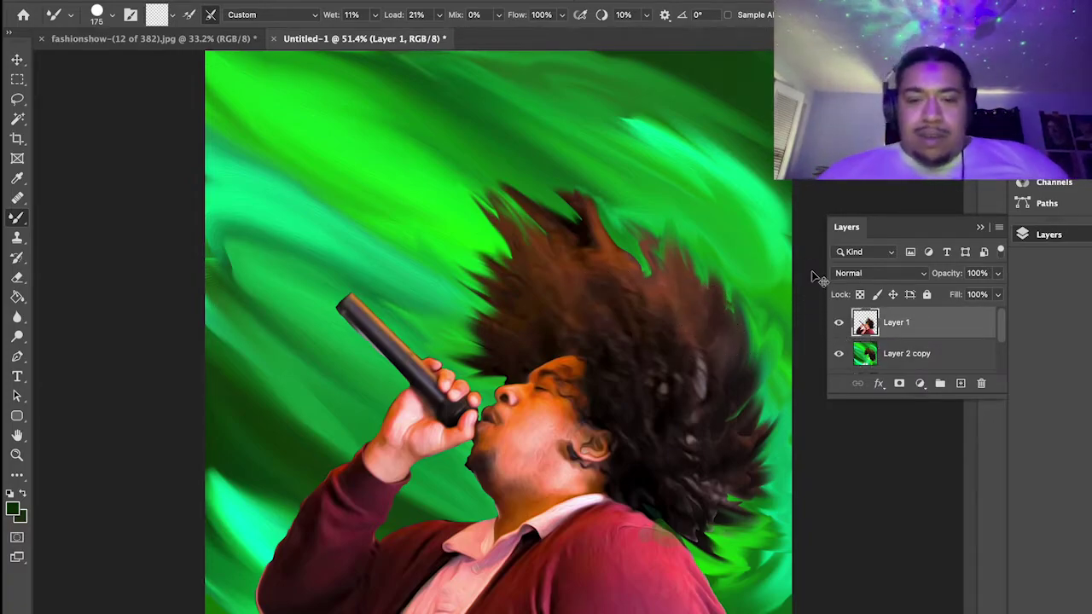
left_click(902, 353)
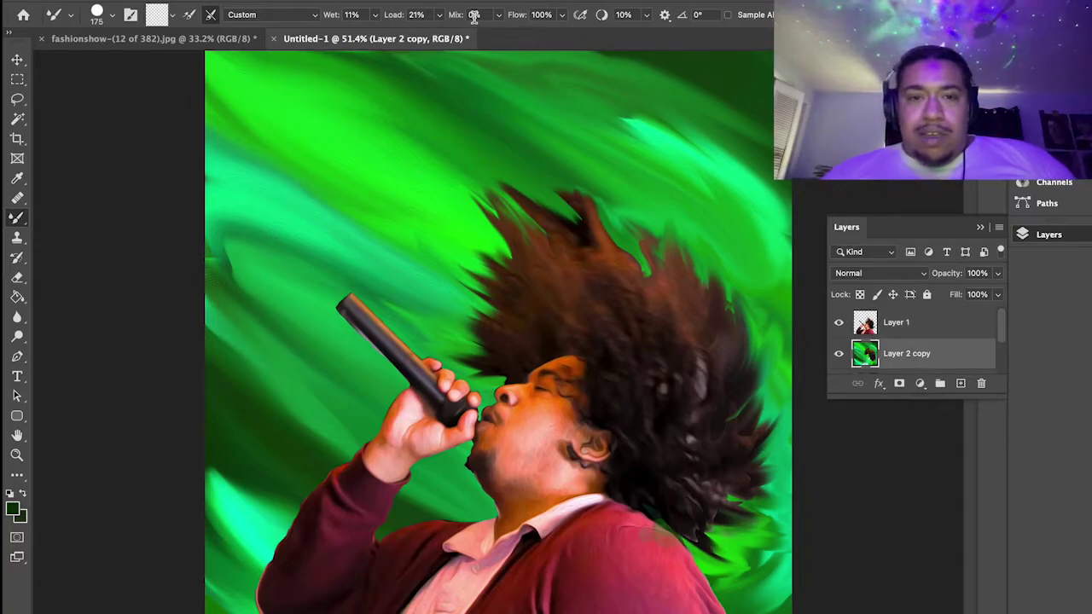
left_click(369, 2)
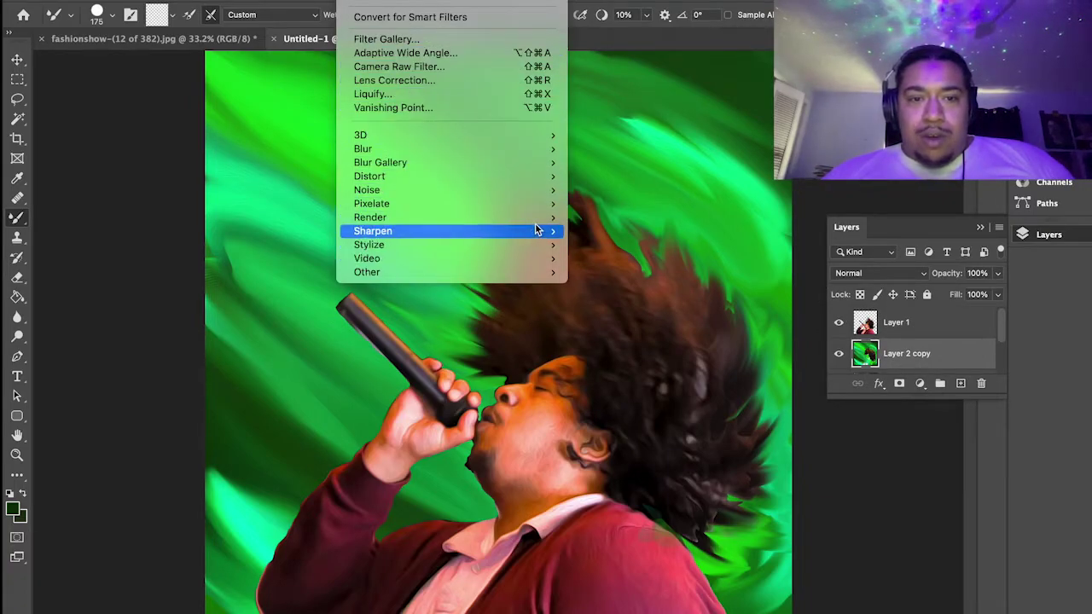
mouse_move(532, 254)
left_click(633, 298)
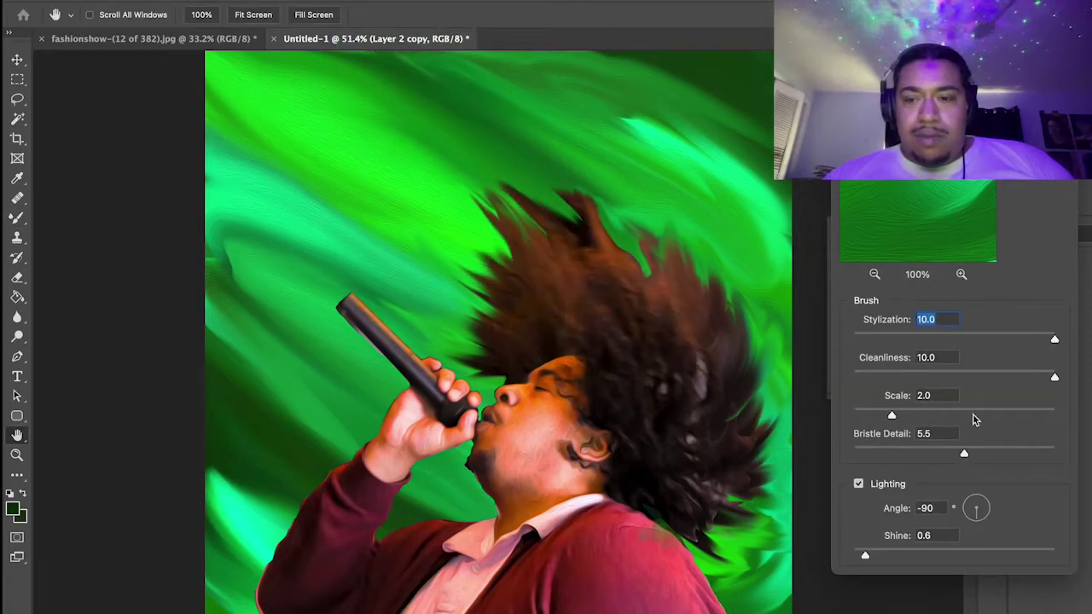
left_click_drag(965, 419, 993, 415)
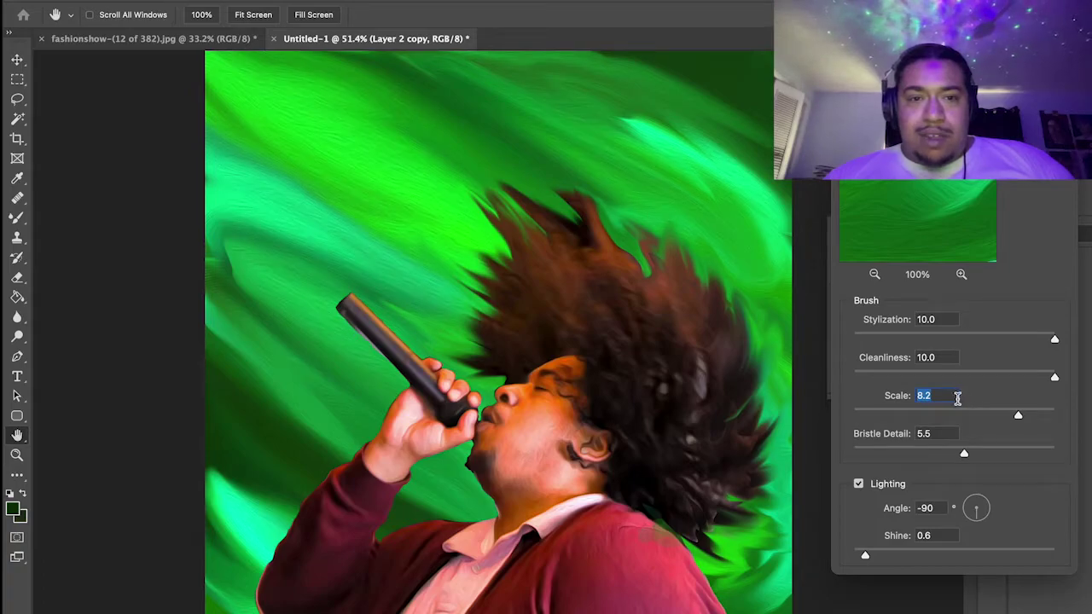
left_click_drag(872, 405, 819, 405)
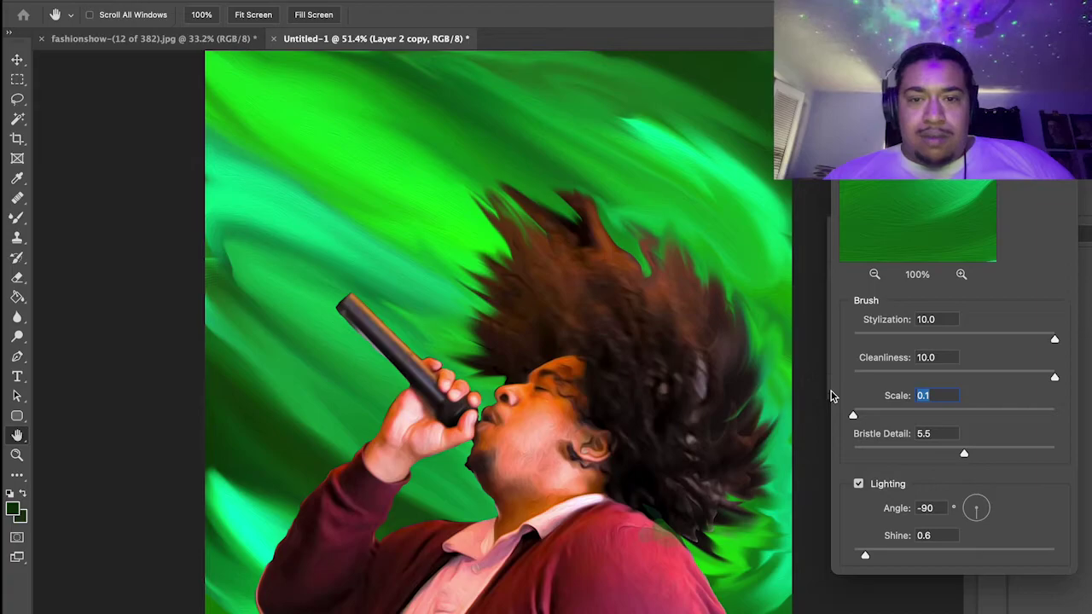
key("Return")
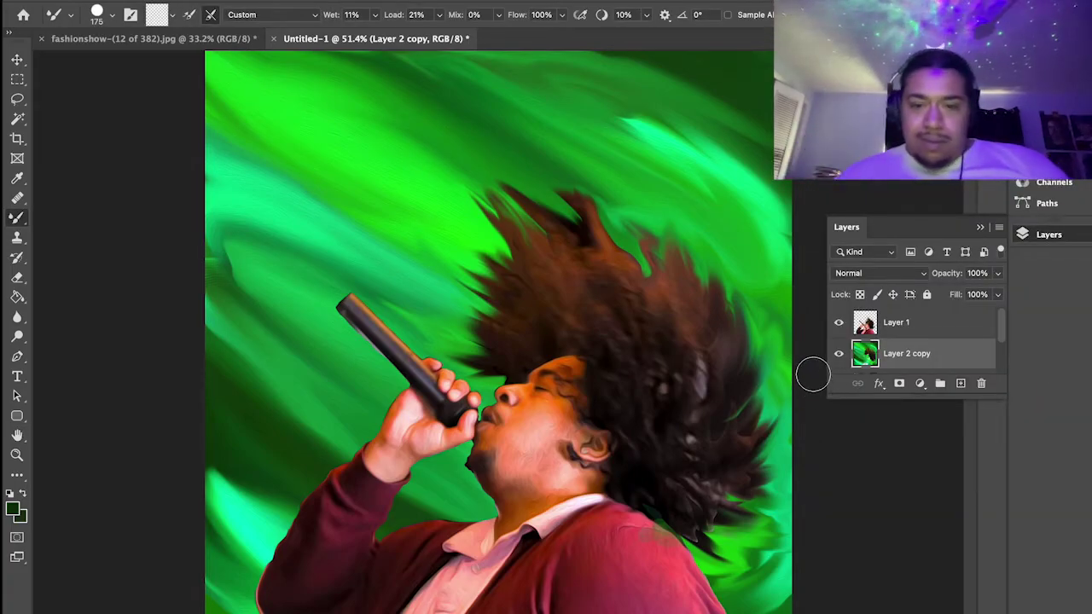
Outline the small light spot inside the singer's ear with the Lasso tool.
key("super+equal")
key("super+equal")
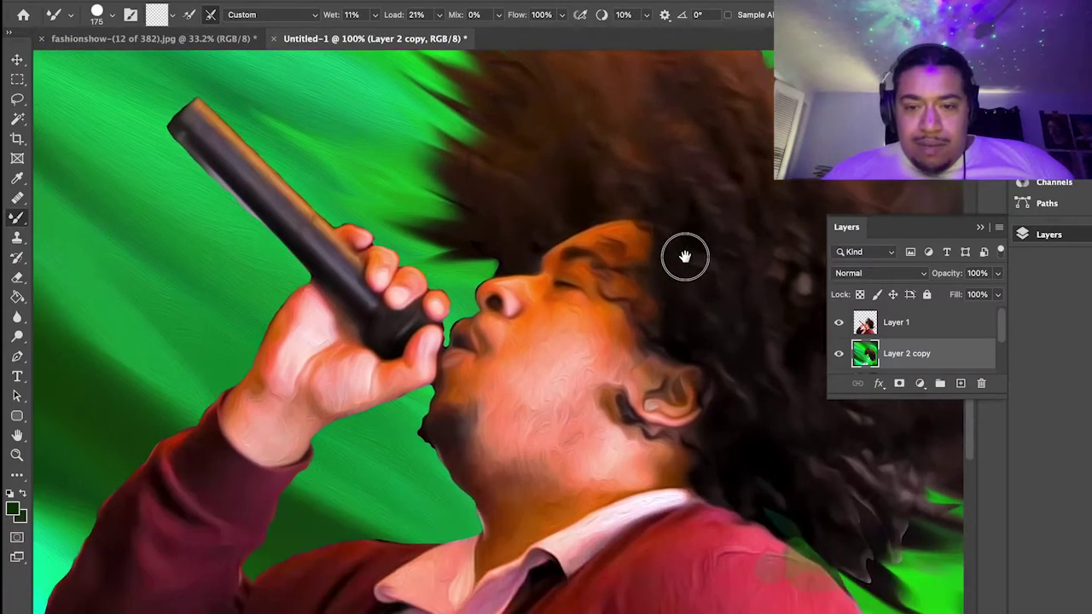
key("super+equal")
left_click_drag(713, 336, 617, 200)
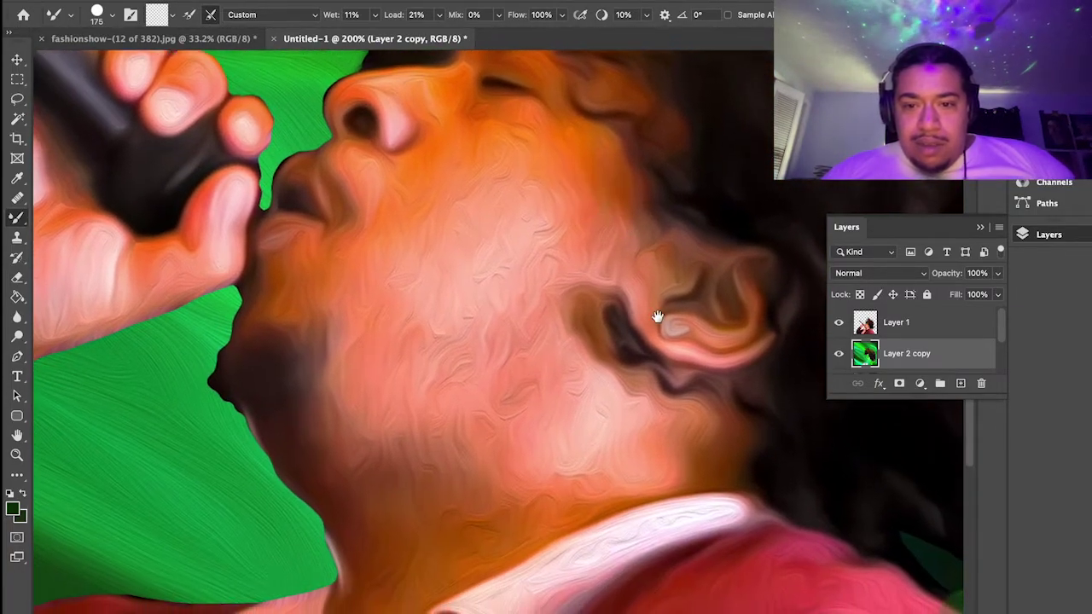
key("l")
mouse_move(680, 319)
left_mouse_down()
mouse_move(662, 308)
mouse_move(655, 340)
mouse_move(683, 338)
mouse_move(678, 348)
mouse_move(674, 316)
mouse_move(657, 323)
mouse_move(671, 340)
mouse_move(681, 319)
mouse_move(660, 328)
mouse_move(674, 341)
mouse_move(690, 333)
mouse_move(686, 320)
left_mouse_up()
key("super+d")
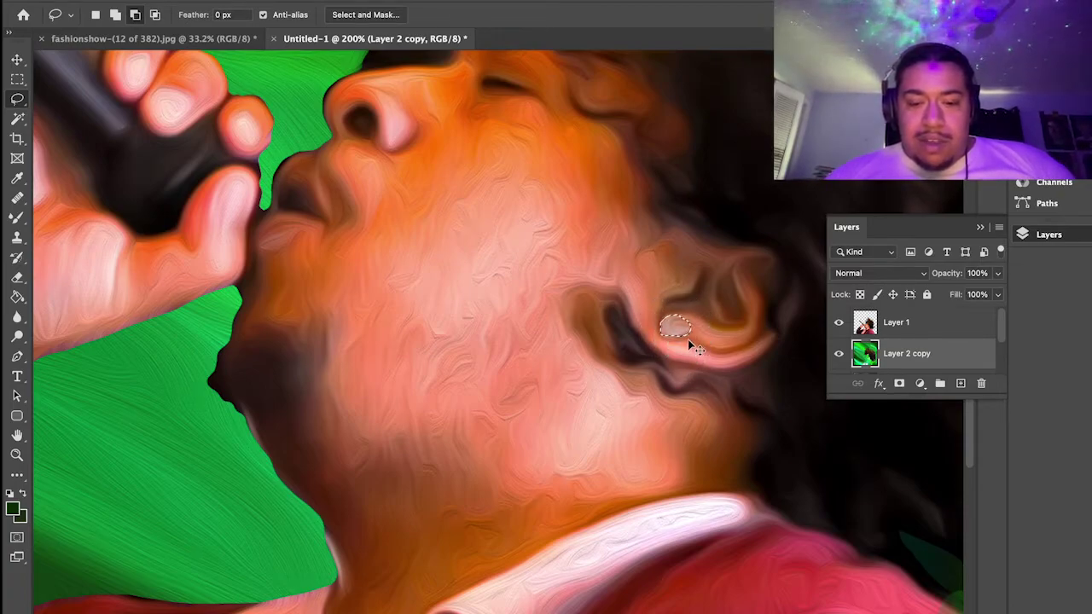
key("super+u")
left_click_drag(840, 360, 917, 361)
left_click_drag(840, 324, 864, 295)
left_click(1012, 241)
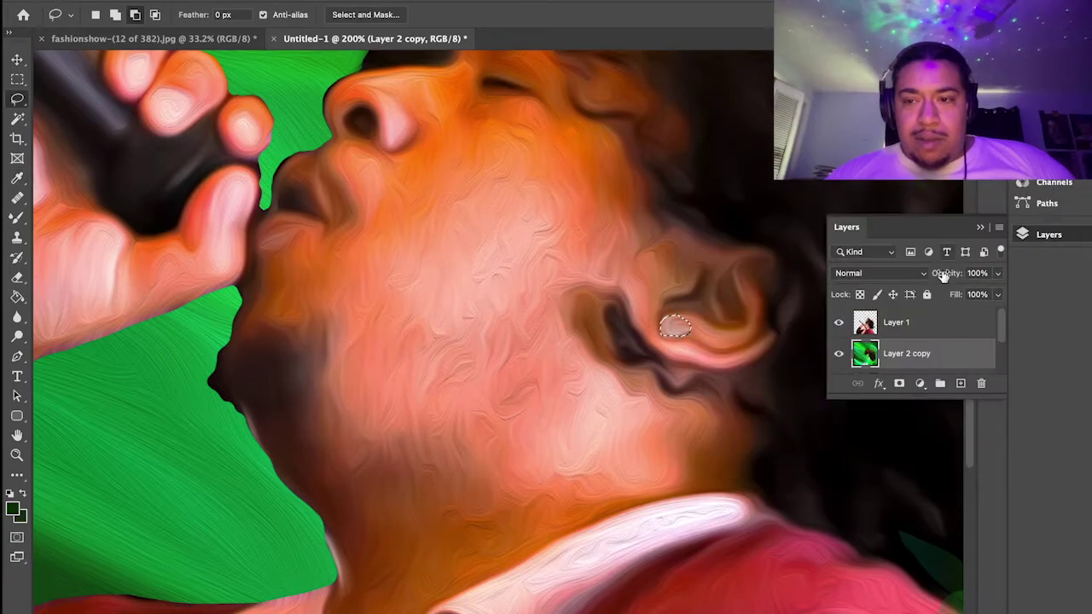
Try to recolour the selected ear spot on Layer 1 to a light green with Hue/Saturation.
left_click(893, 323)
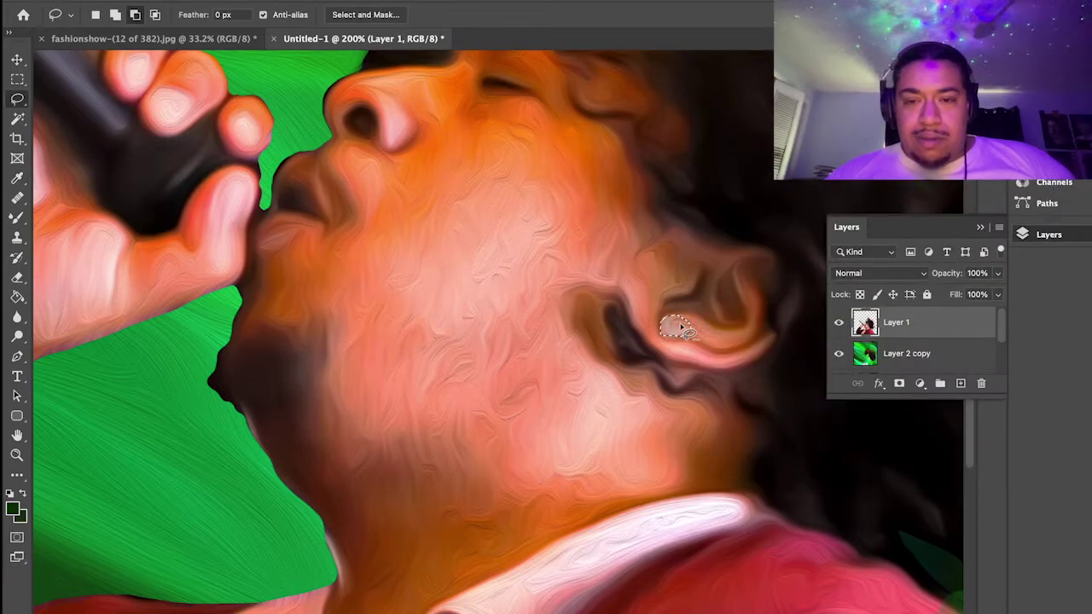
key("ctrl+u")
left_click_drag(839, 359, 864, 366)
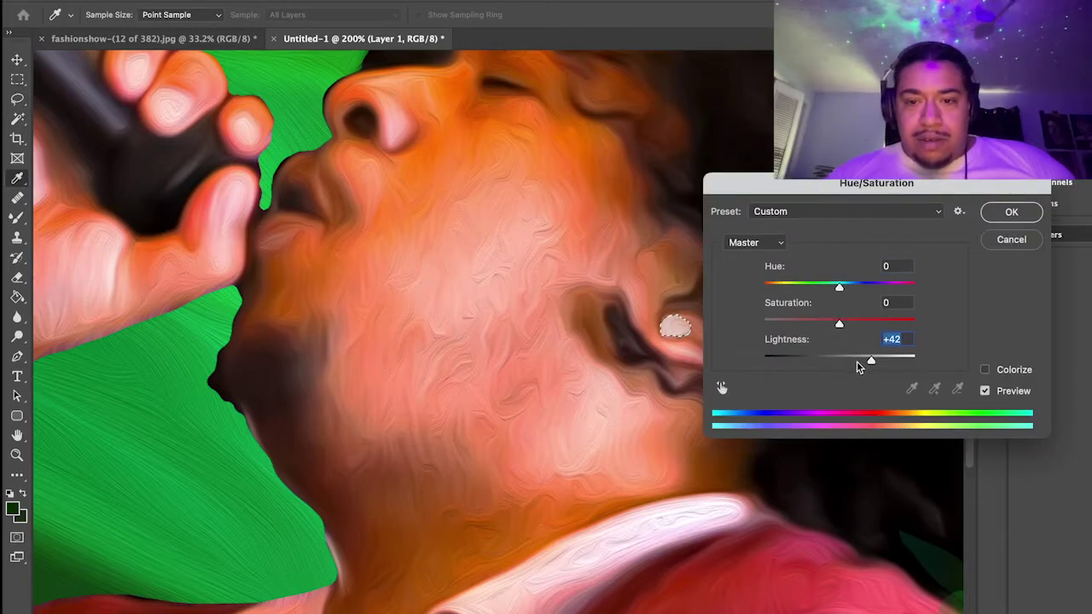
left_click_drag(838, 326, 877, 360)
left_click_drag(841, 288, 898, 290)
key("Return")
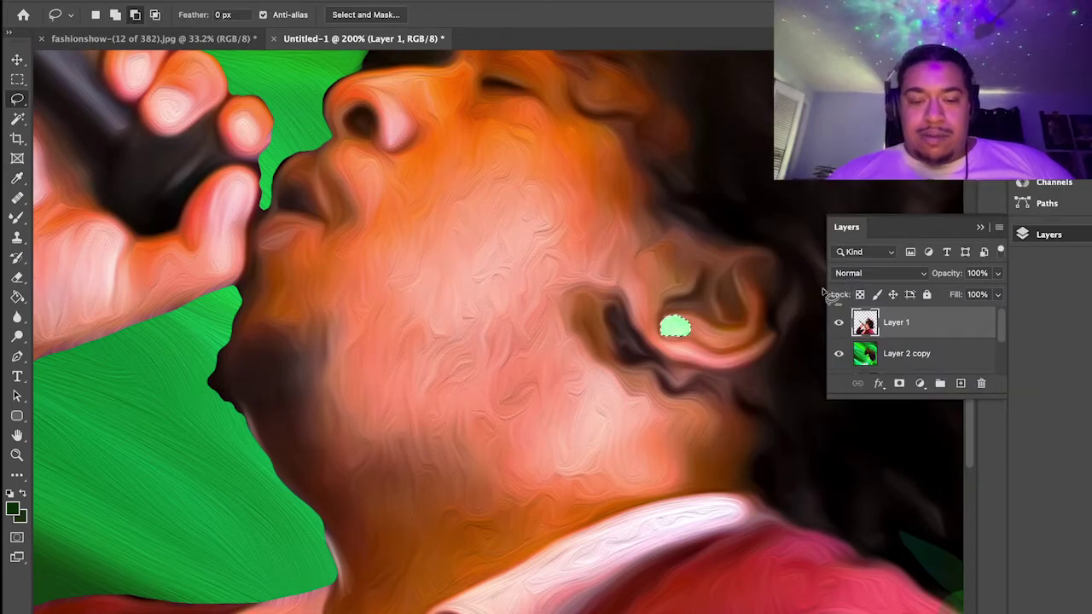
Examine the whole artwork in full-screen view, including the edges around the microphone, hand and face up close.
key("ctrl+0")
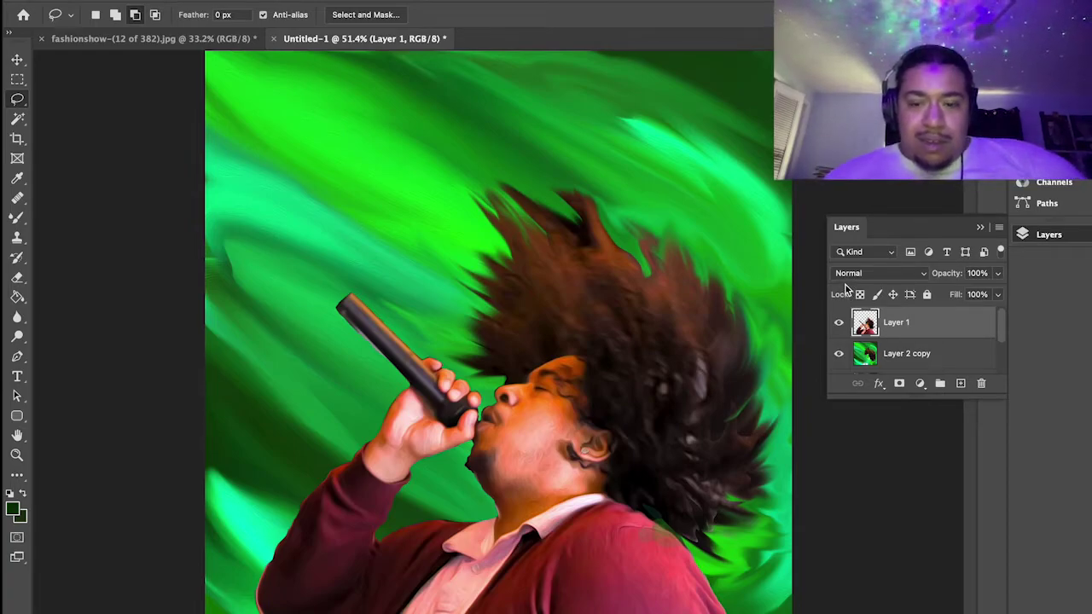
key("super+minus")
key("super+minus")
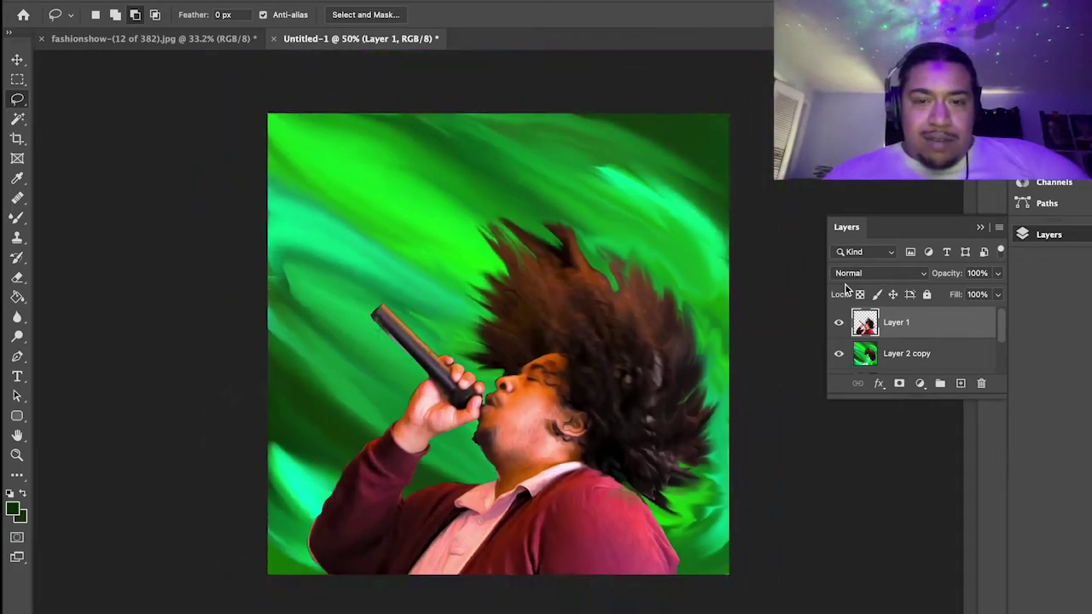
key("super+plus")
key("f")
key("f")
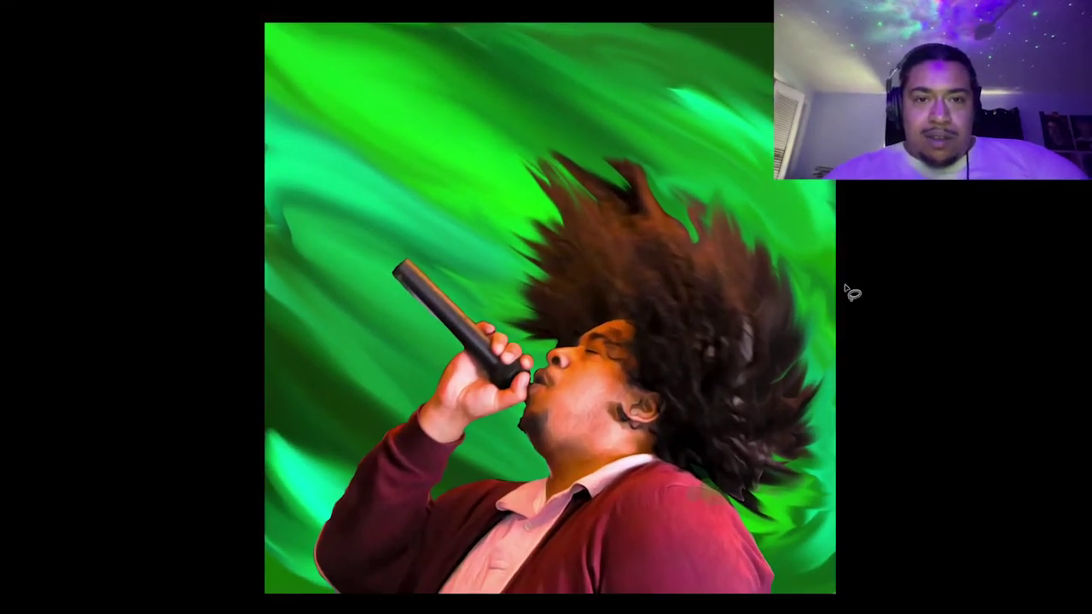
key("super+plus")
key("super+minus")
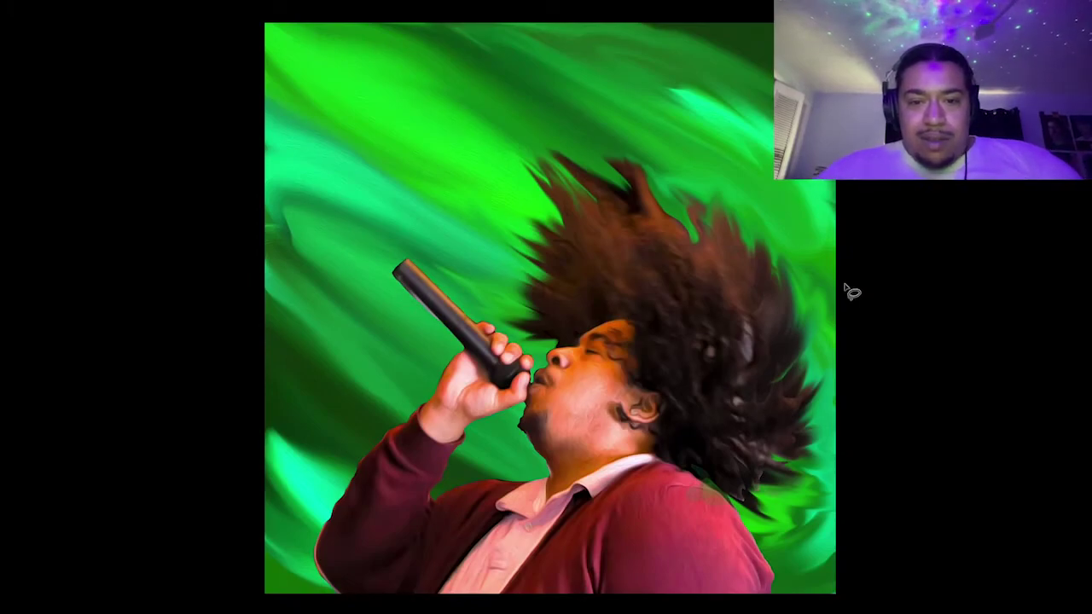
key("super+plus")
key("super+plus")
key("super+plus")
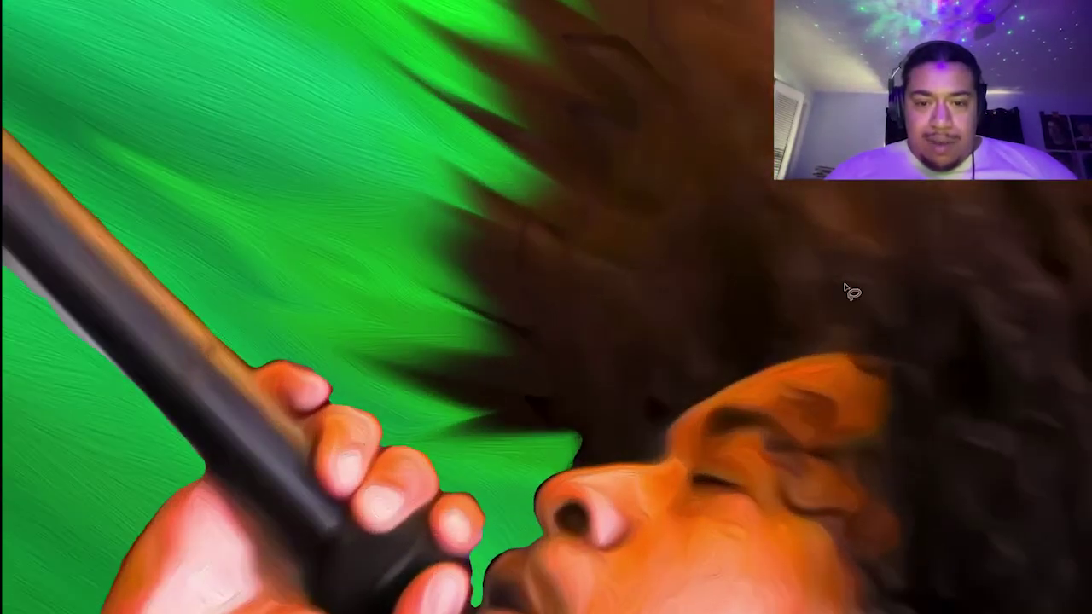
left_click_drag(595, 359, 697, 80)
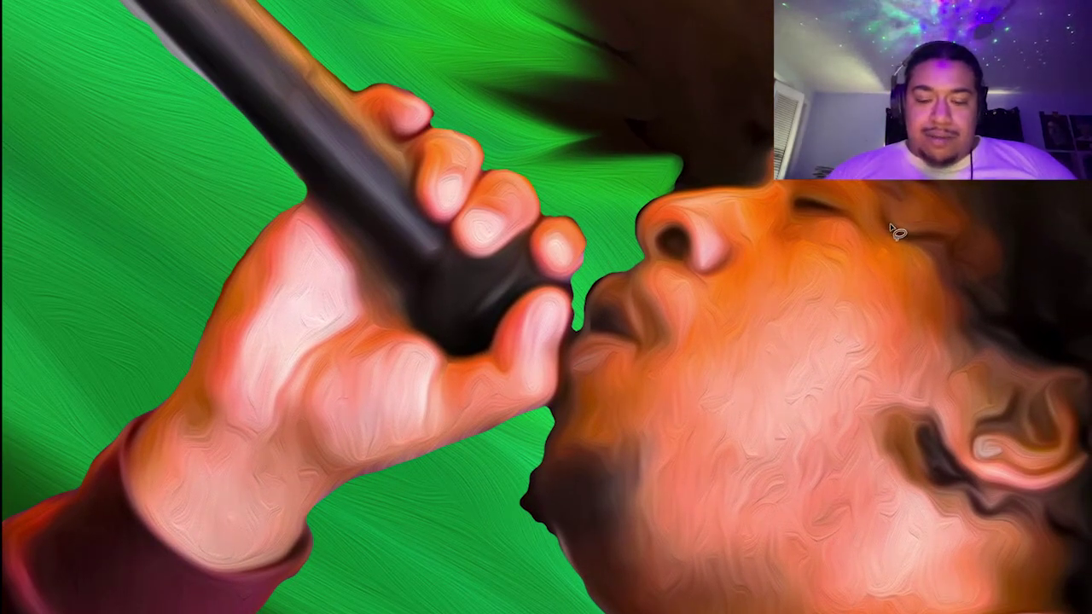
key("f")
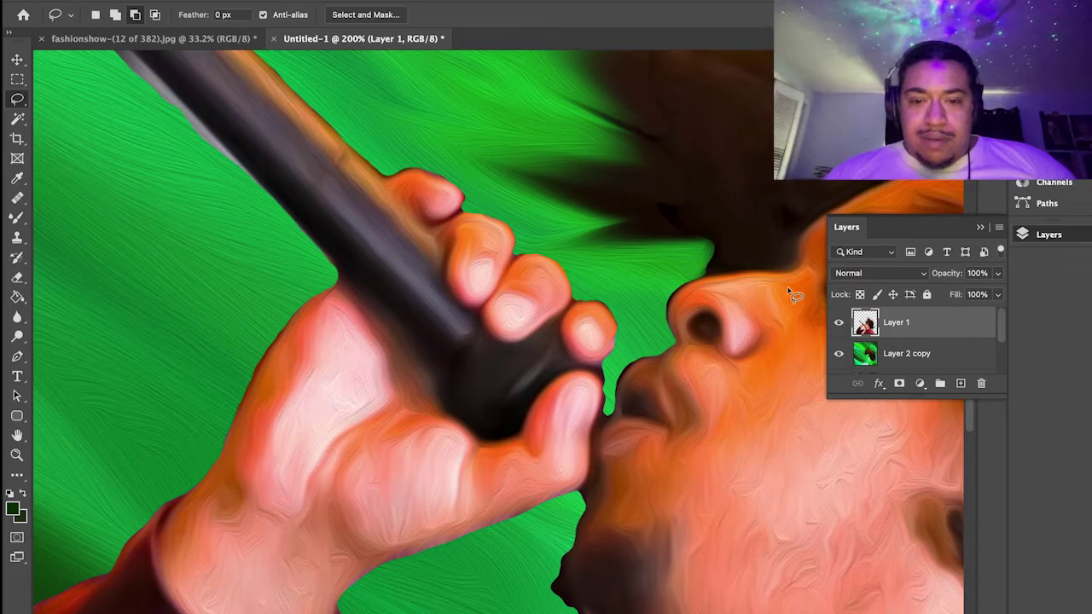
Erase lightly at the edge between thumb and chin on Layer 1 with the Eraser at size 15 and 15% opacity.
scroll(675, 383, "down", 4)
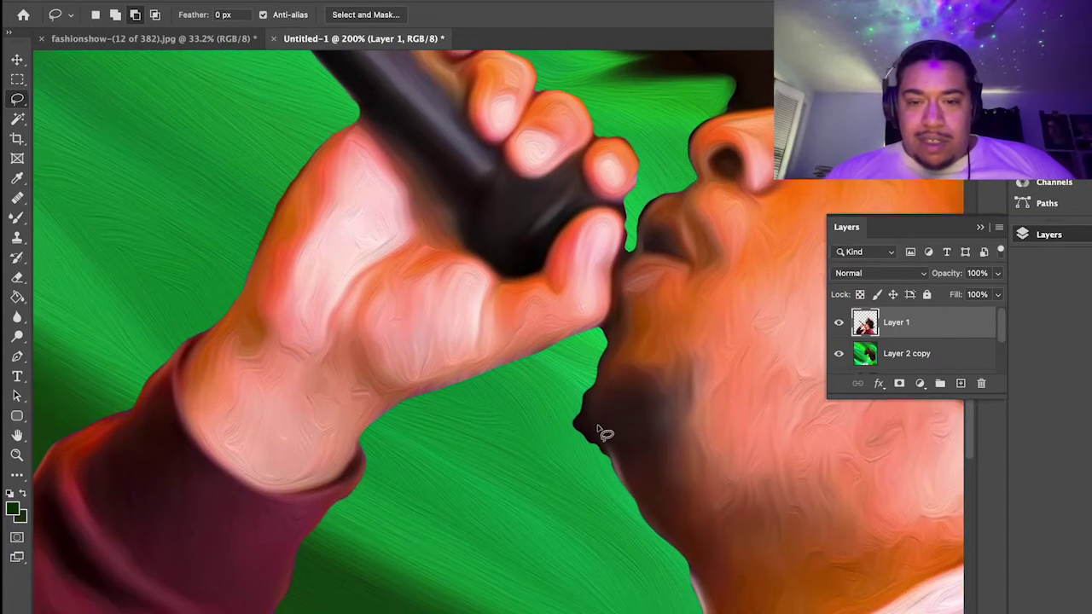
key("e")
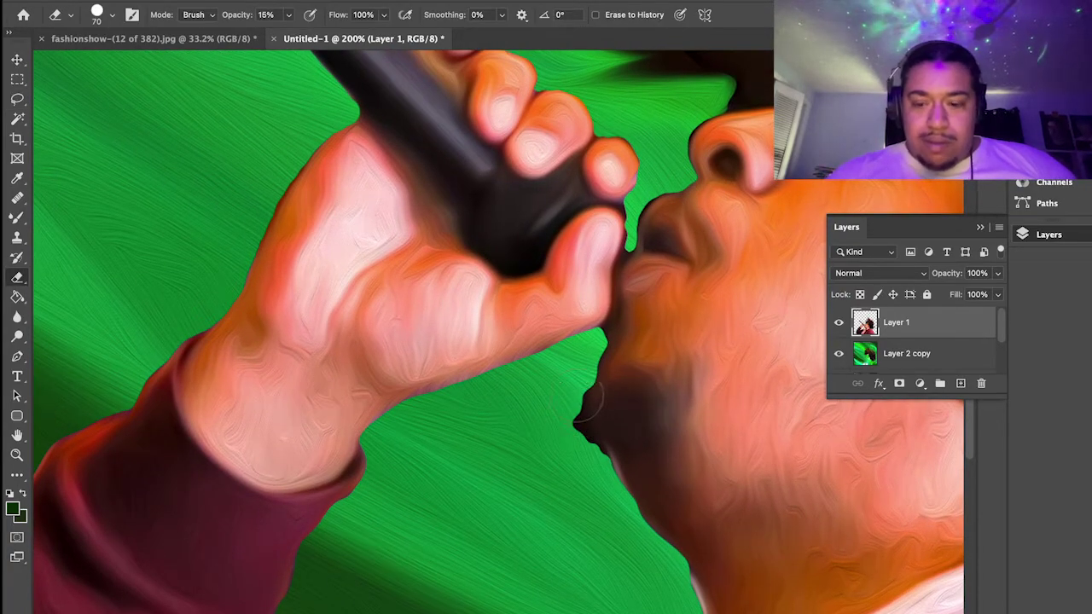
key("bracketleft")
key("bracketleft")
key("bracketleft")
key("bracketleft")
key("bracketleft")
key("bracketleft")
key("bracketleft")
key("bracketleft")
key("bracketleft")
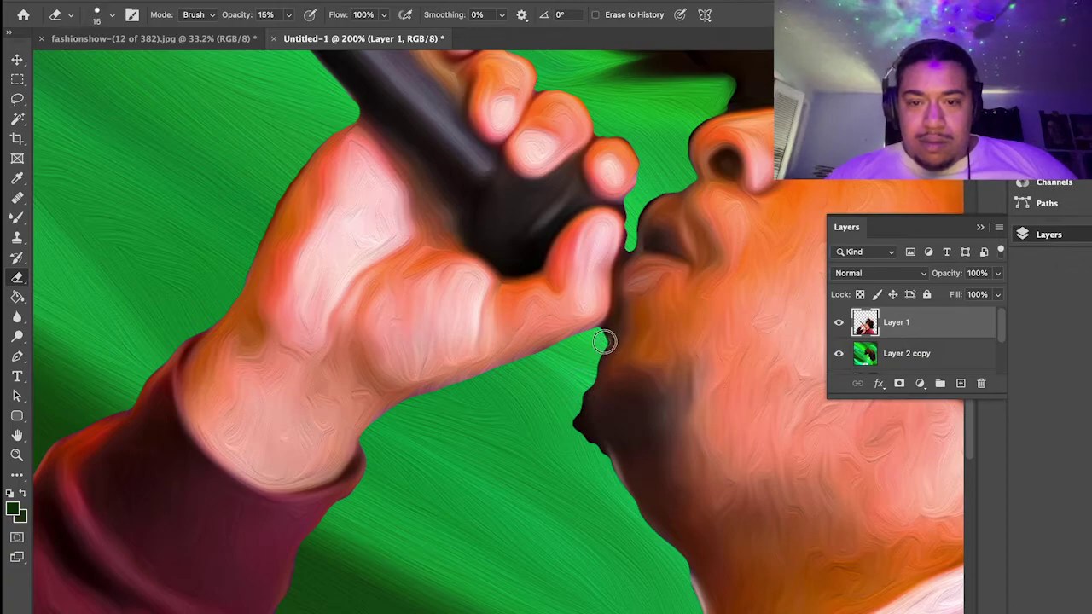
left_click_drag(606, 331, 585, 354)
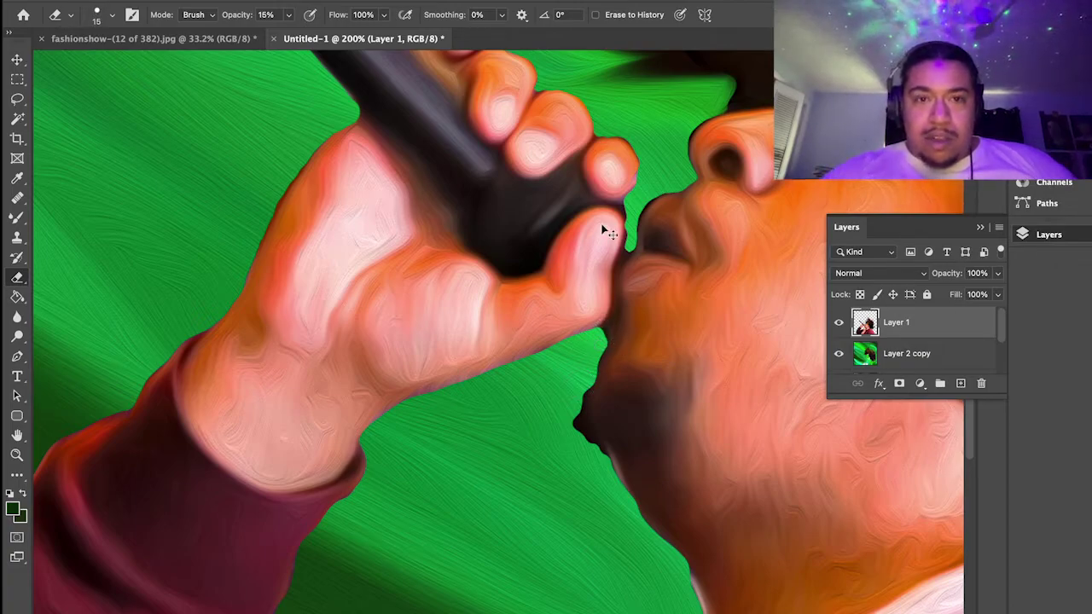
Trim the dark bumps off the chin edge below the thumb with the Eraser at size 8 and 100% opacity.
key("0")
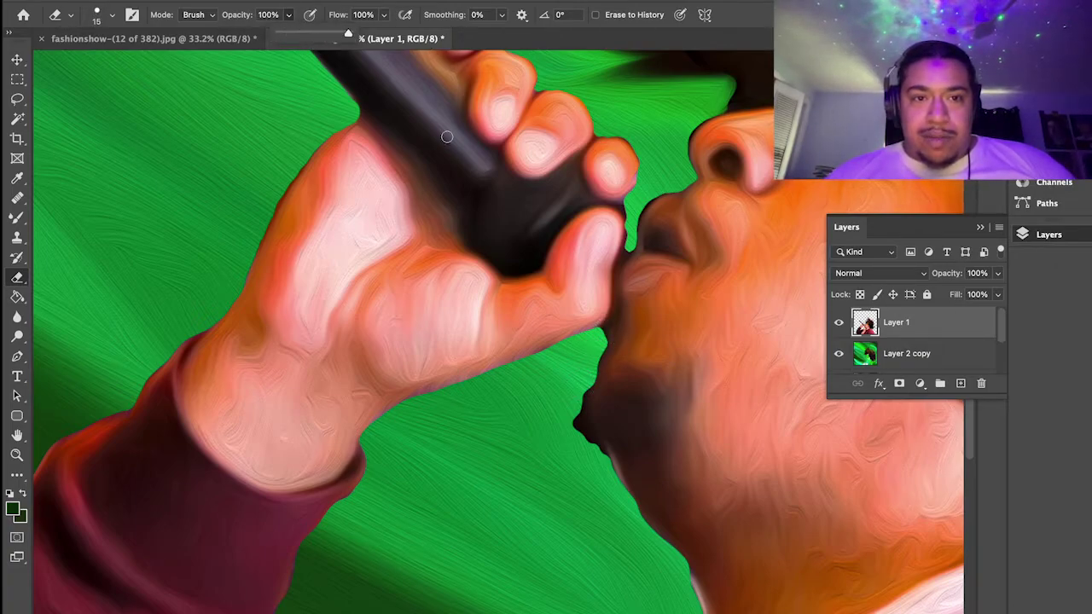
left_click(652, 390)
key("bracketleft")
key("bracketleft")
key("bracketleft")
mouse_move(602, 342)
left_mouse_down()
mouse_move(605, 328)
mouse_move(604, 345)
left_mouse_up()
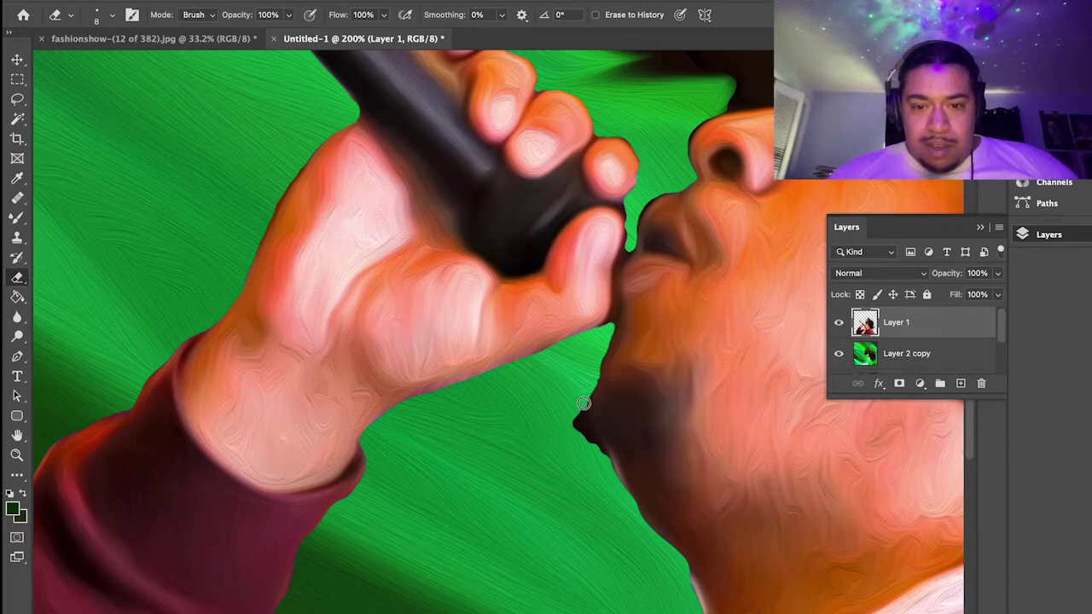
mouse_move(587, 413)
left_mouse_down()
mouse_move(604, 465)
mouse_move(580, 419)
left_mouse_up()
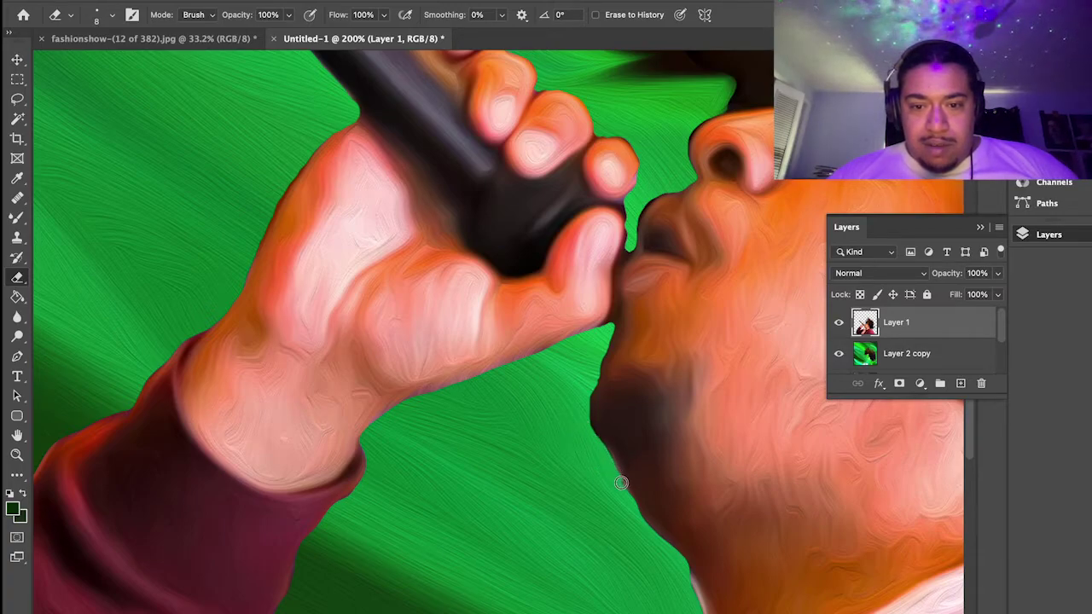
Smooth the outline of the jaw and throat down to the shirt collar on Layer 1 with the Eraser.
left_click_drag(634, 504, 690, 568)
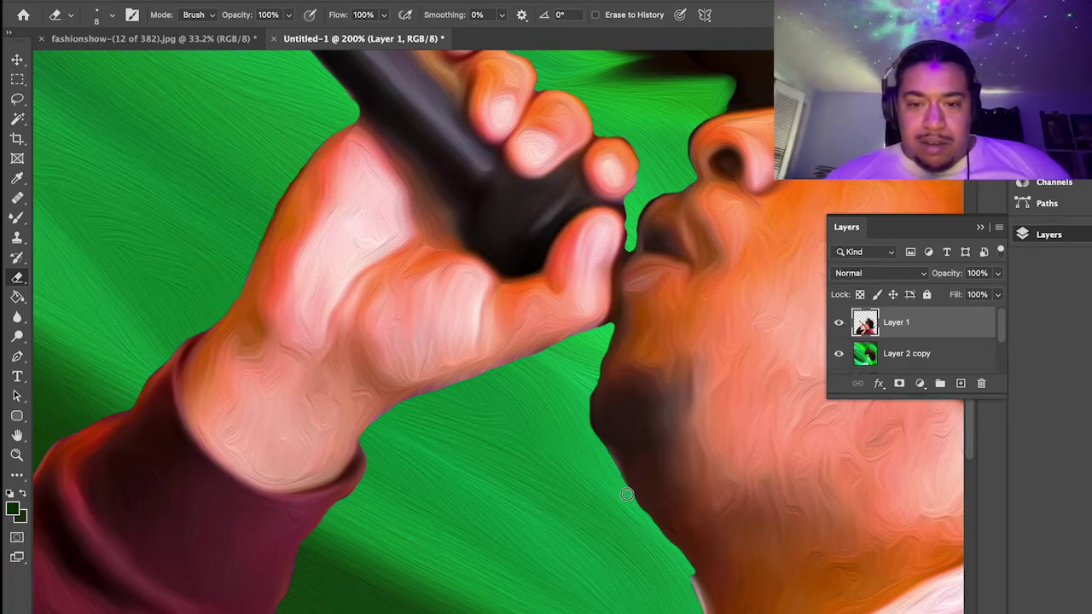
left_click_drag(674, 552, 621, 474)
key("super+0")
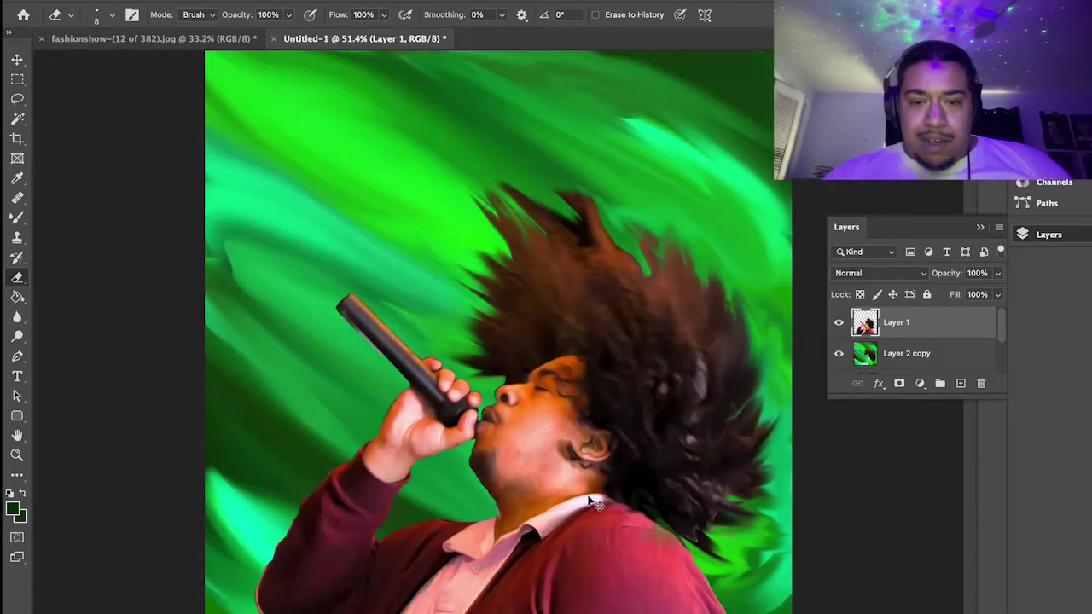
key("super+plus")
key("super+plus")
key("super+plus")
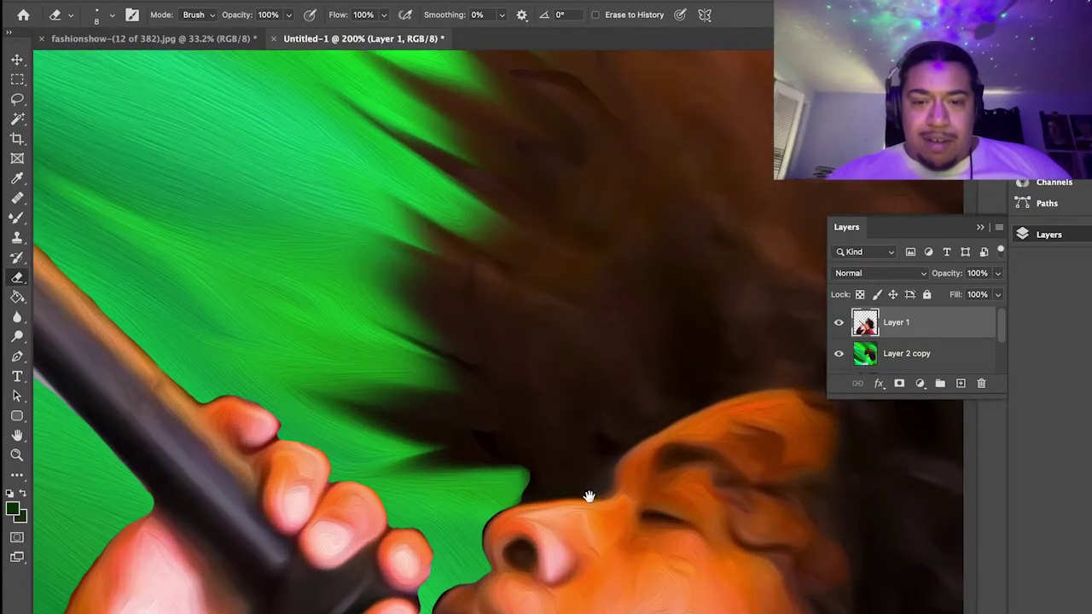
left_click_drag(568, 513, 657, 294)
scroll(657, 293, "down", 6)
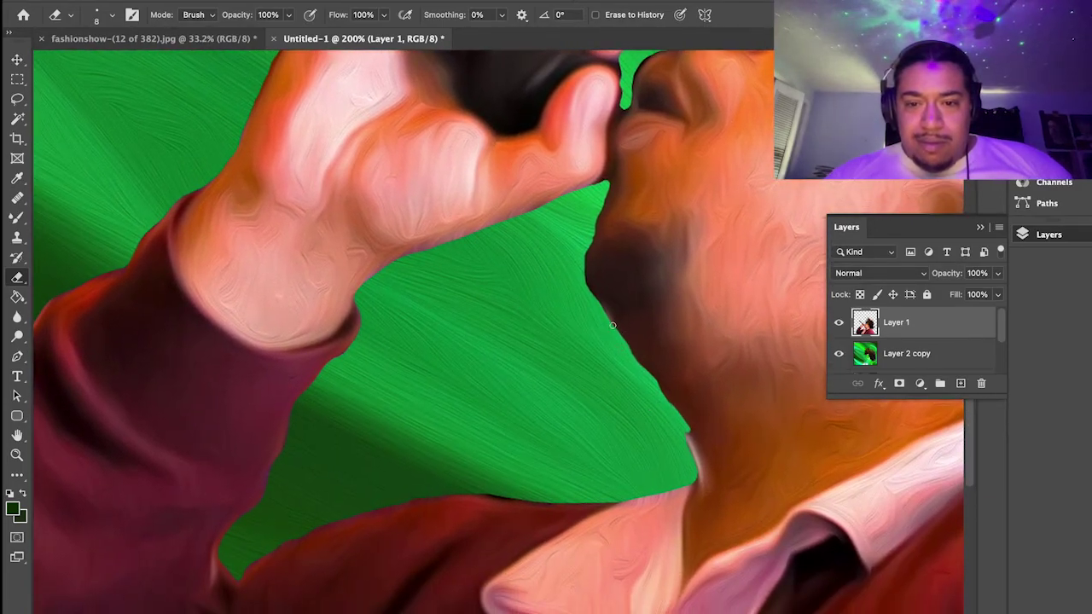
mouse_move(595, 306)
left_mouse_down()
mouse_move(685, 417)
mouse_move(696, 455)
mouse_move(687, 484)
left_mouse_up()
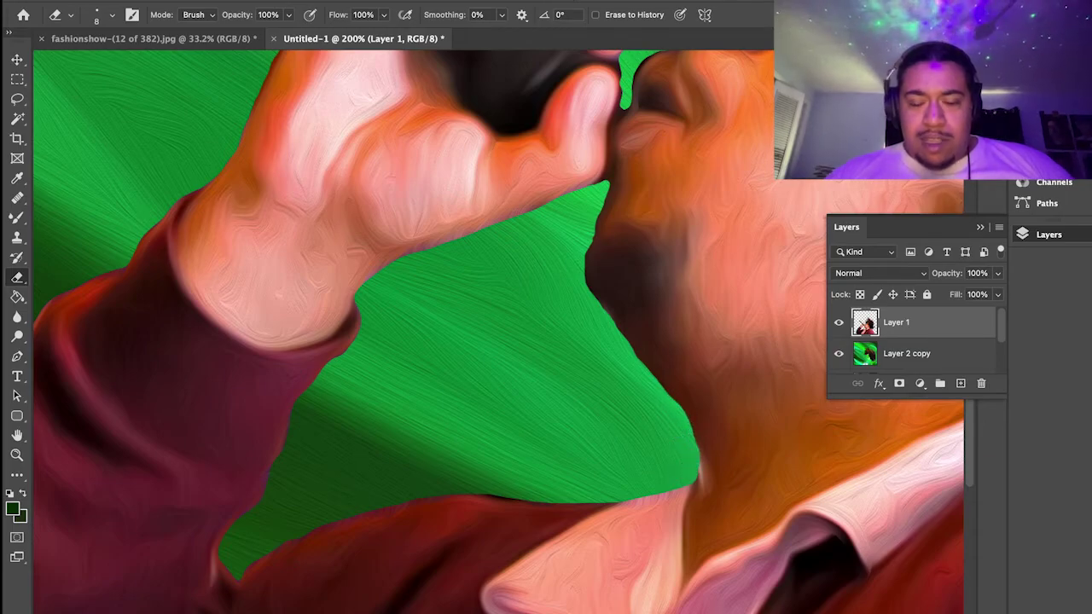
Review the complete artwork in full-screen view after the chin and throat cleanup.
key("super+0")
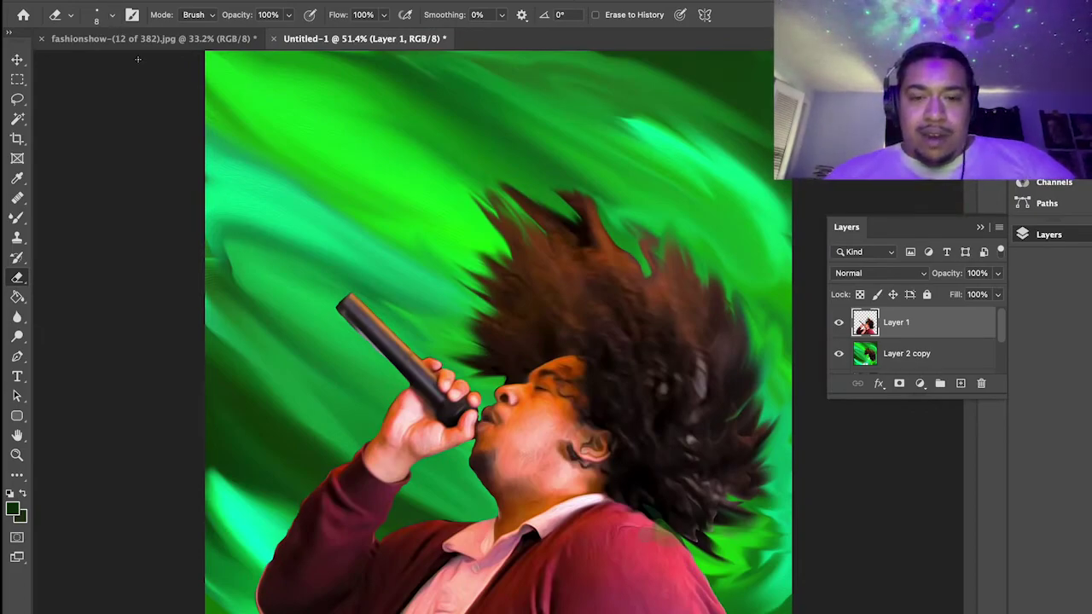
key("f")
key("f")
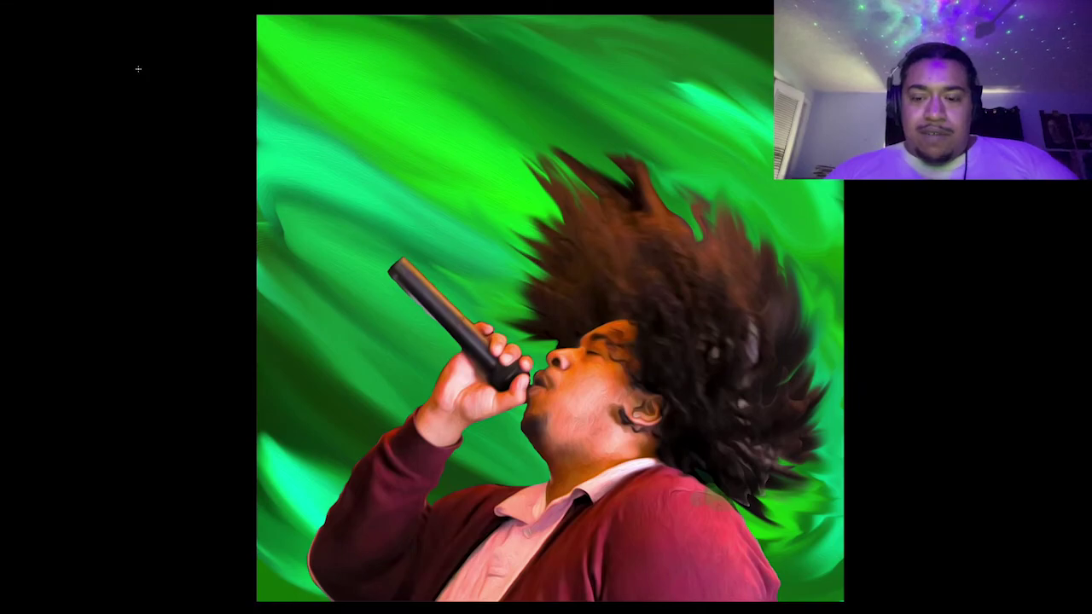
key("super+0")
key("super+plus")
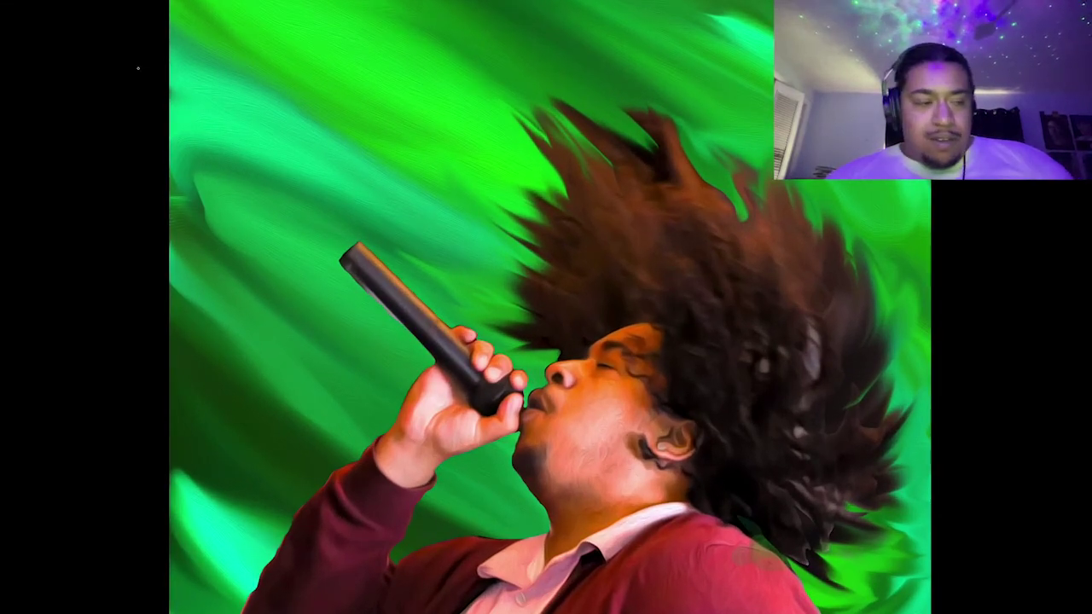